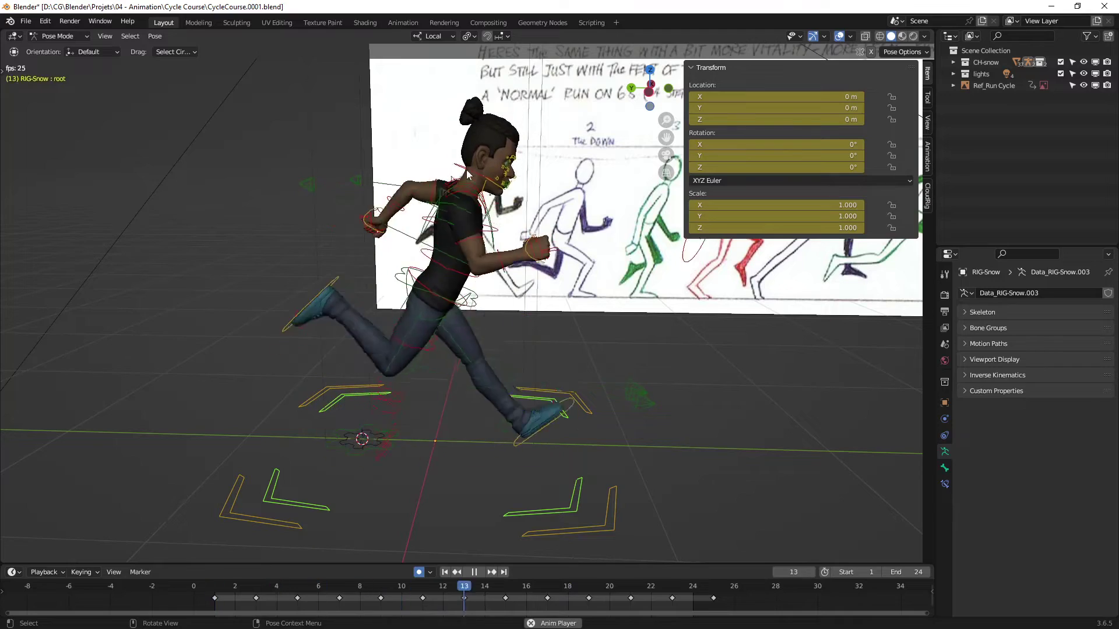
Hide the Ref_Run Cycle reference image in the viewport.
scroll(564, 309, "down", 1)
middle_click_drag(564, 306, 487, 351, "shift")
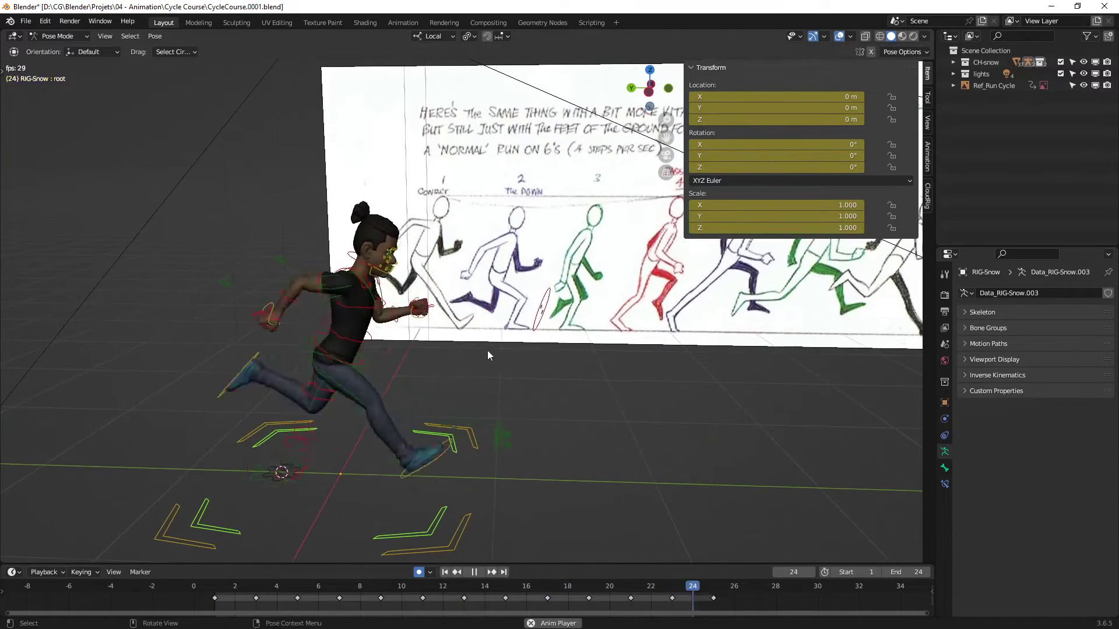
left_click(1095, 86)
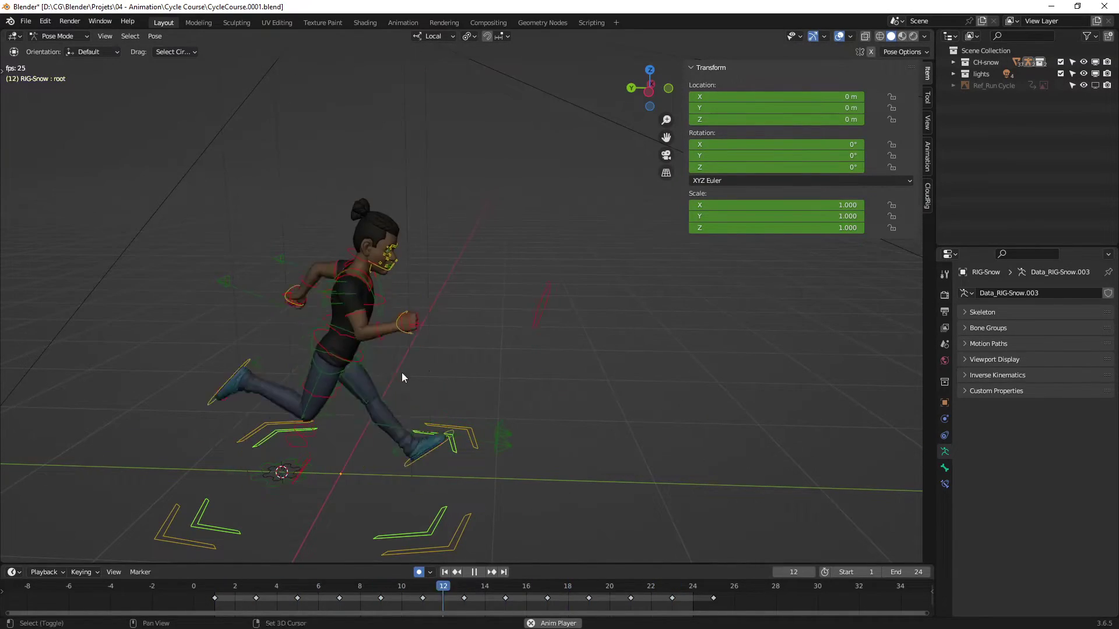
Hide the viewport overlays with the running character framed in an orthographic side view, and stop the playback.
middle_click_drag(401, 373, 461, 352, "shift")
scroll(449, 338, "up", 3)
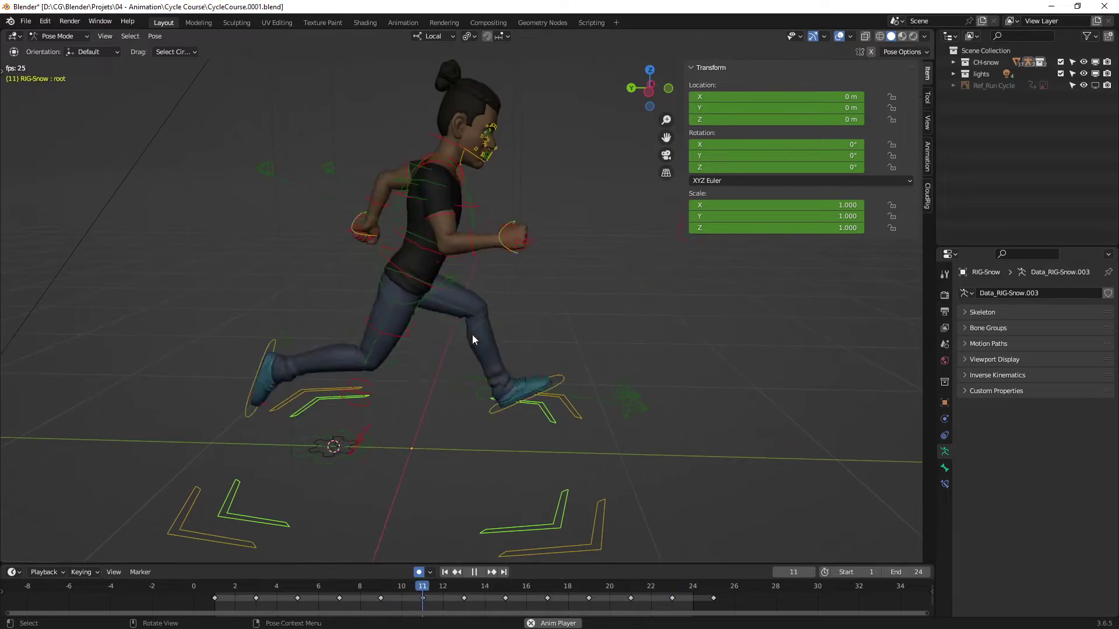
middle_click_drag(520, 332, 449, 341)
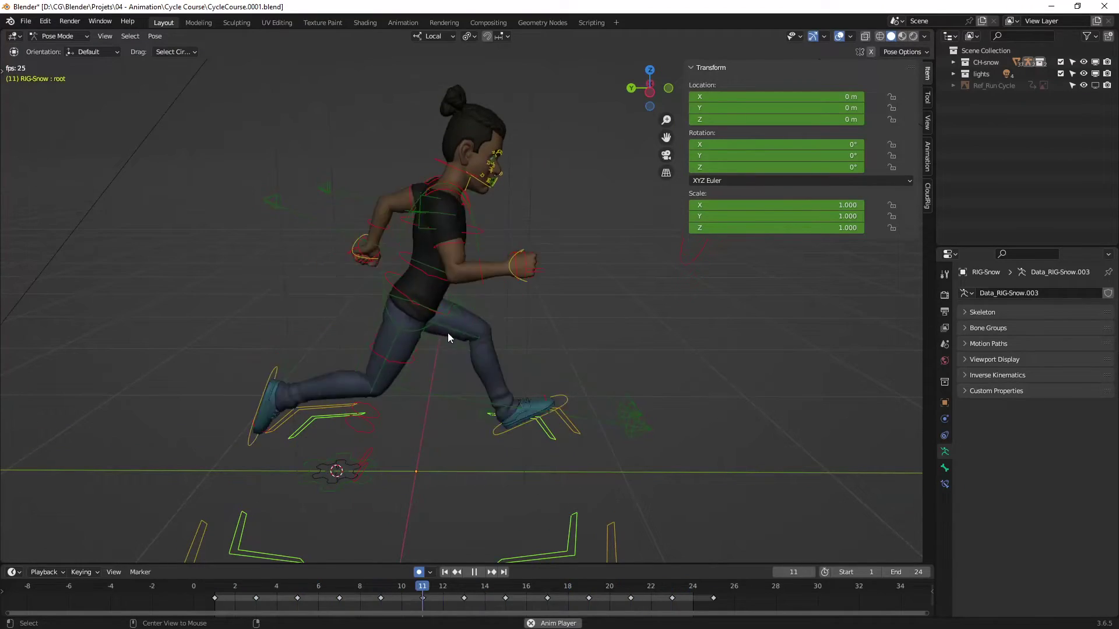
key("ctrl+KP_3")
scroll(451, 338, "up", 2)
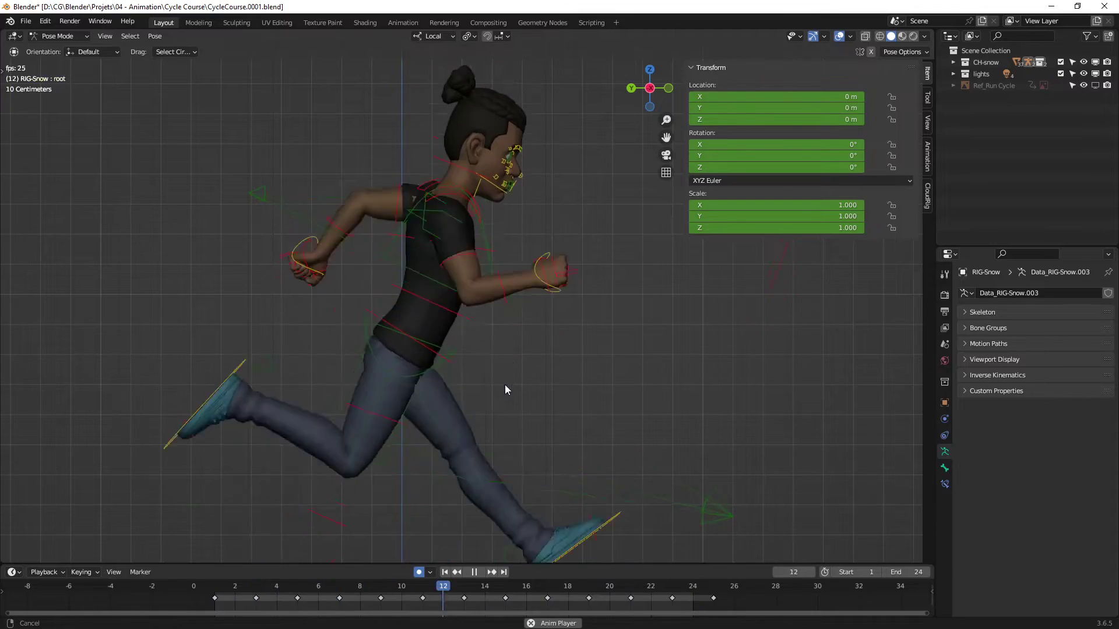
scroll(499, 355, "up", 1)
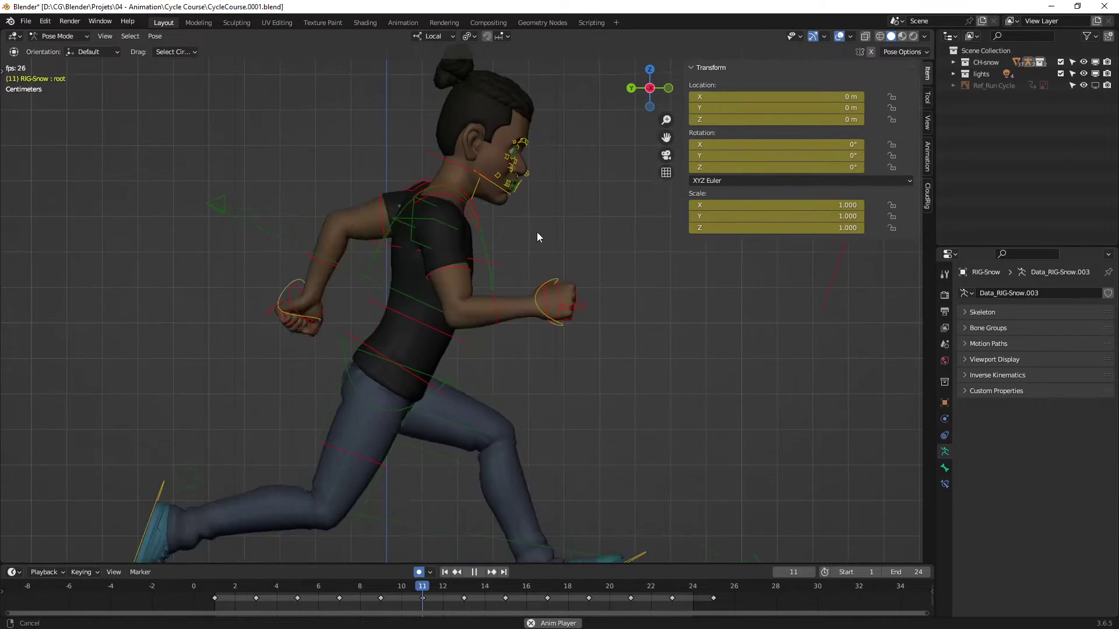
left_click(839, 36)
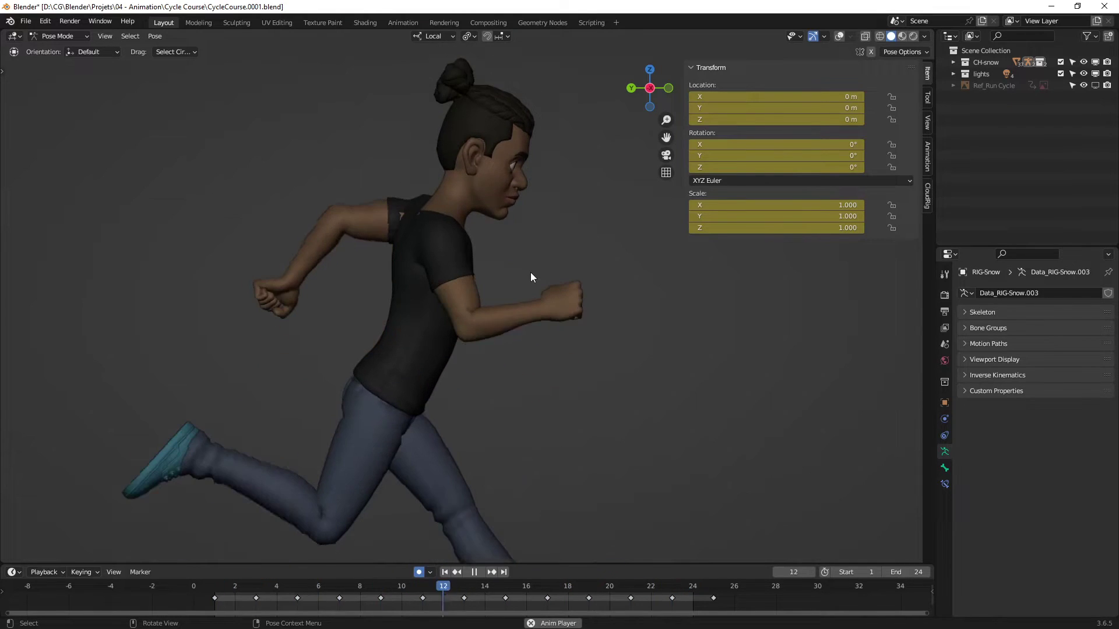
key("space")
left_click(109, 36)
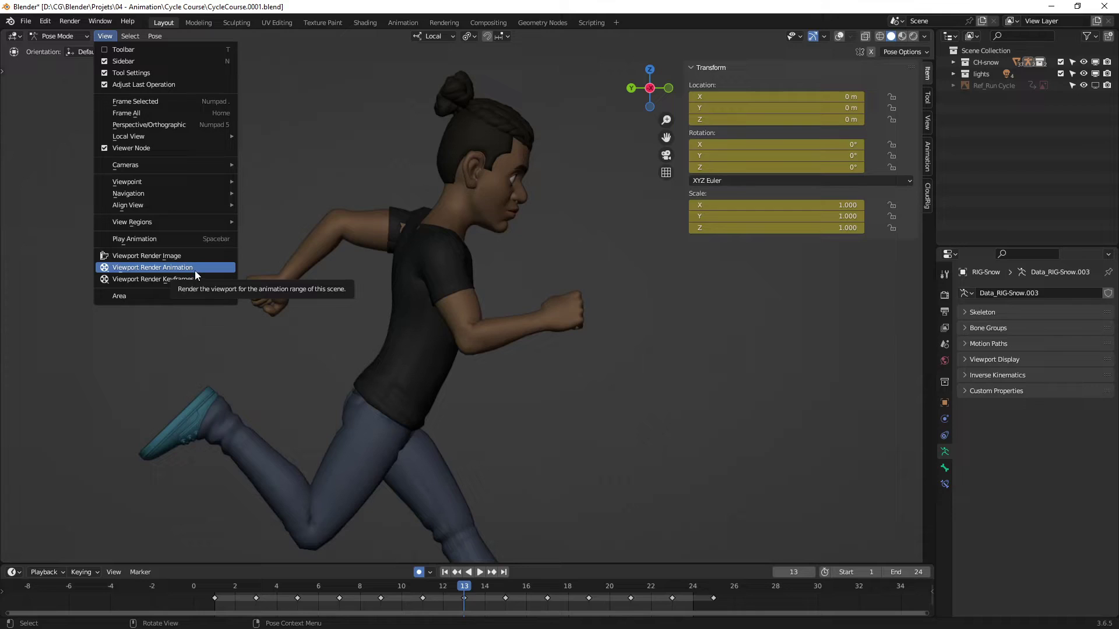
left_click(110, 38)
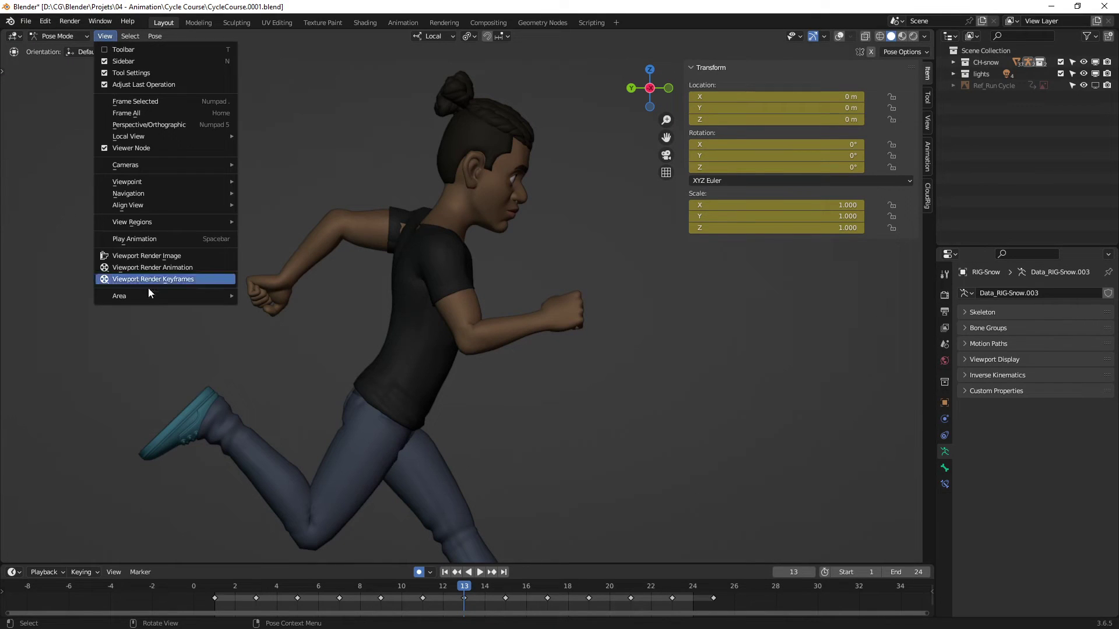
Set the scene's render output path to a file named Preview in the blend file's Cycle Course folder.
left_click(944, 311)
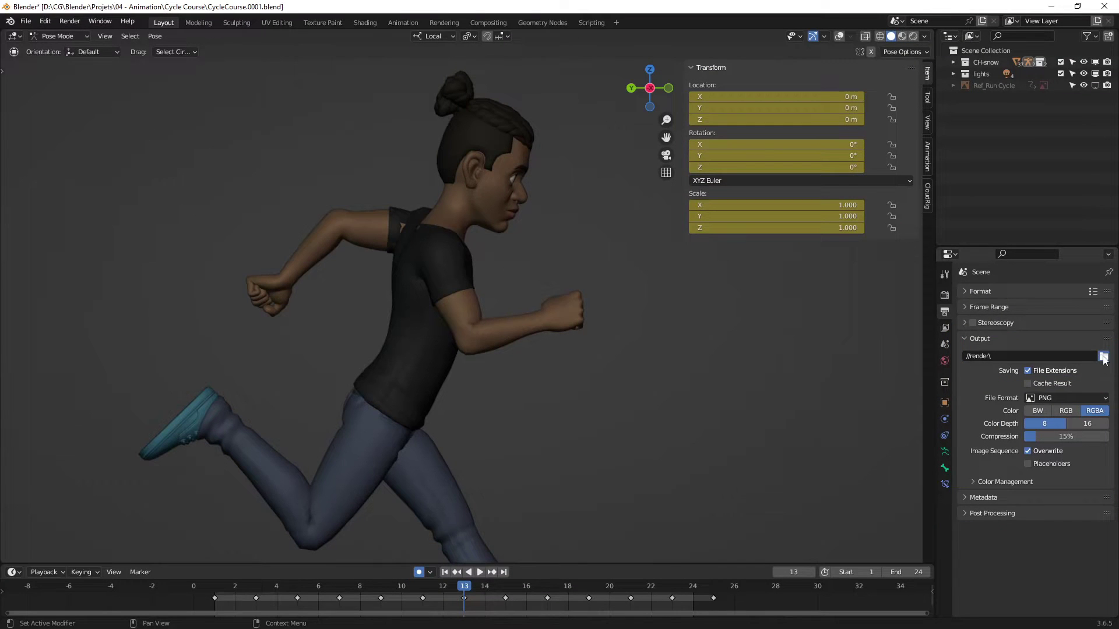
left_click(1087, 228)
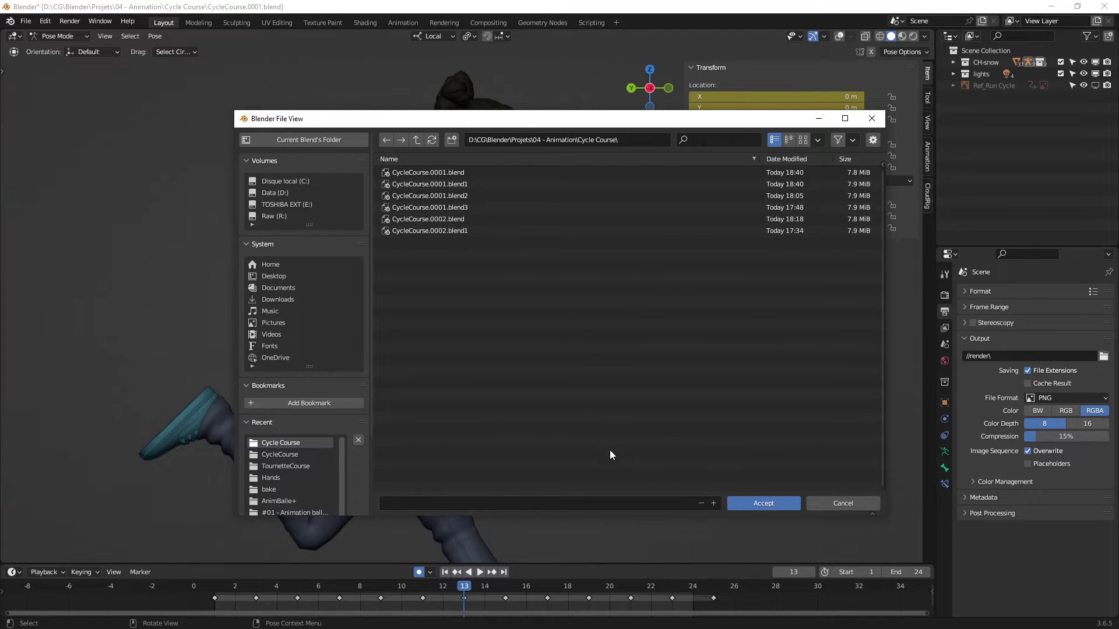
left_click_drag(567, 126, 560, 91)
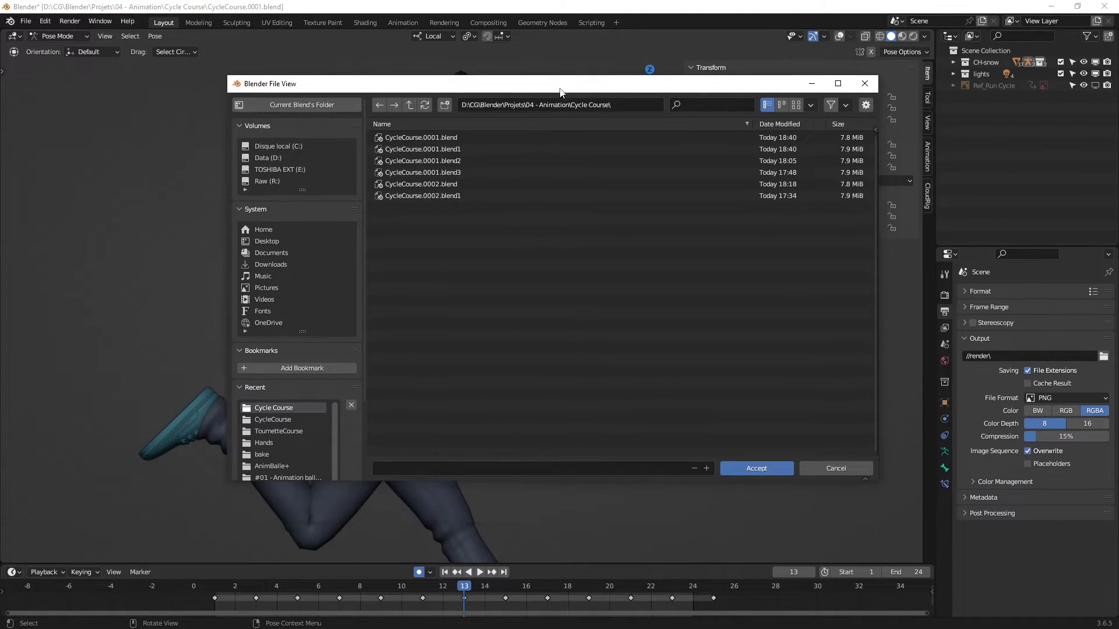
left_click(450, 469)
key("ctrl+1")
left_click(407, 462)
mouse_move(366, 435)
left_mouse_down()
mouse_move(316, 457)
mouse_move(490, 409)
left_mouse_up()
key("Escape")
left_click(771, 464)
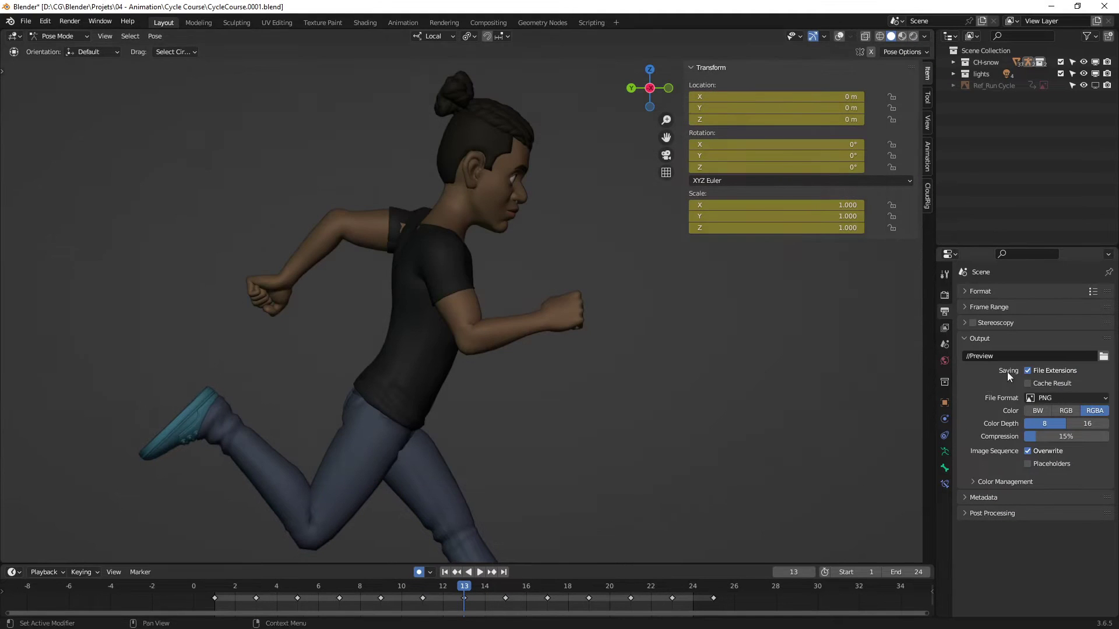
Set the output file format to FFmpeg Video.
key("ctrl+1")
left_click_drag(790, 308, 1108, 374, "ctrl")
left_click_drag(538, 291, 786, 335)
left_click(1100, 399)
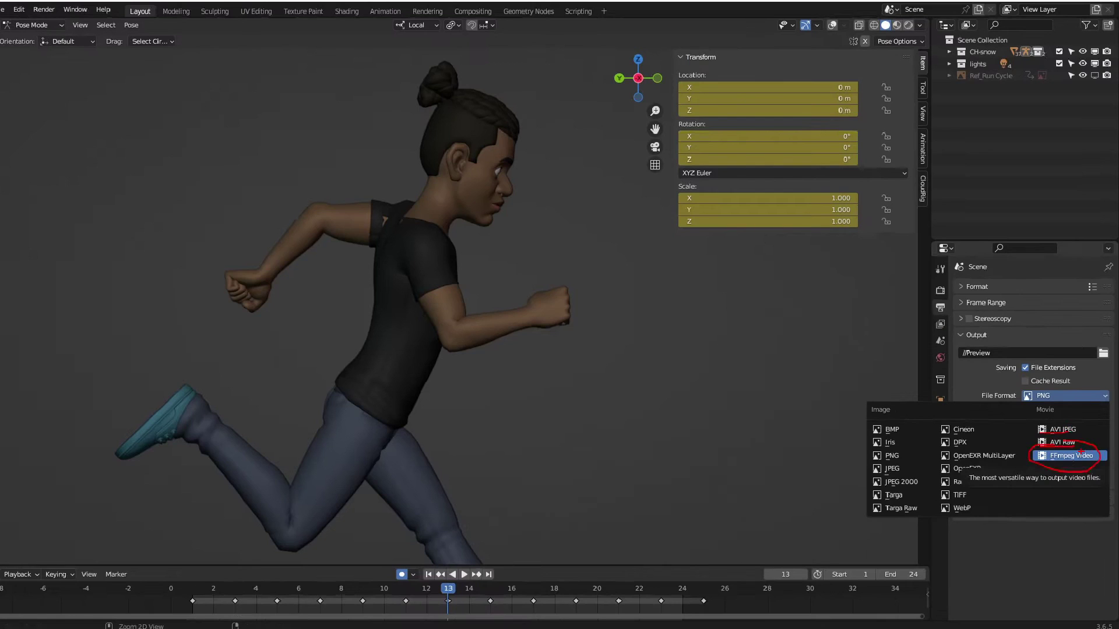
left_click(1066, 453)
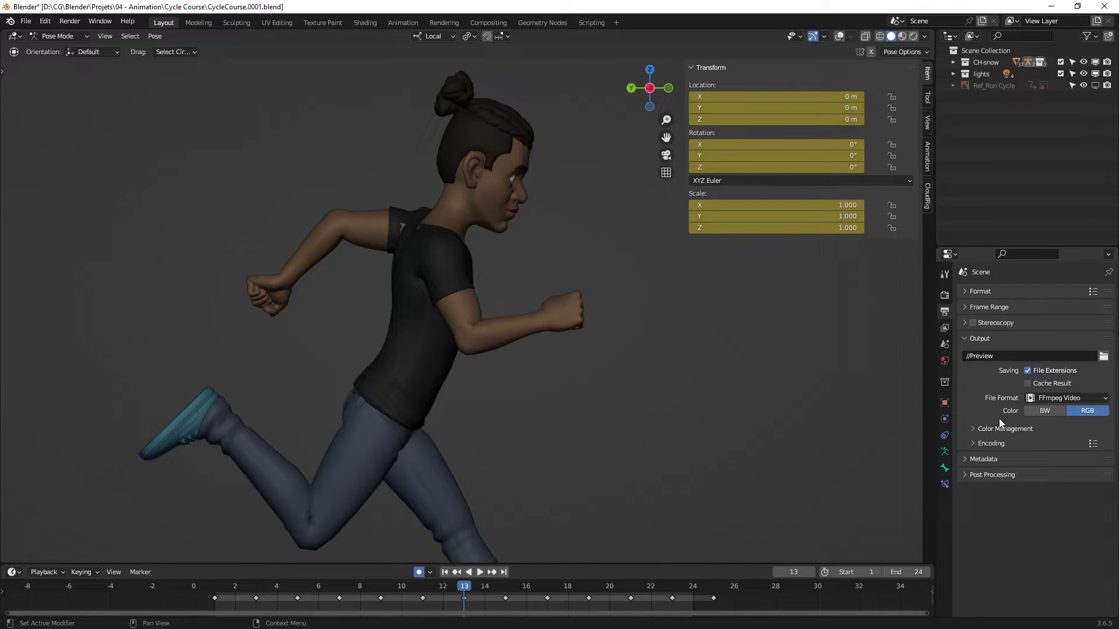
Show the video encoding settings and set the container to MPEG-4.
left_click(977, 444)
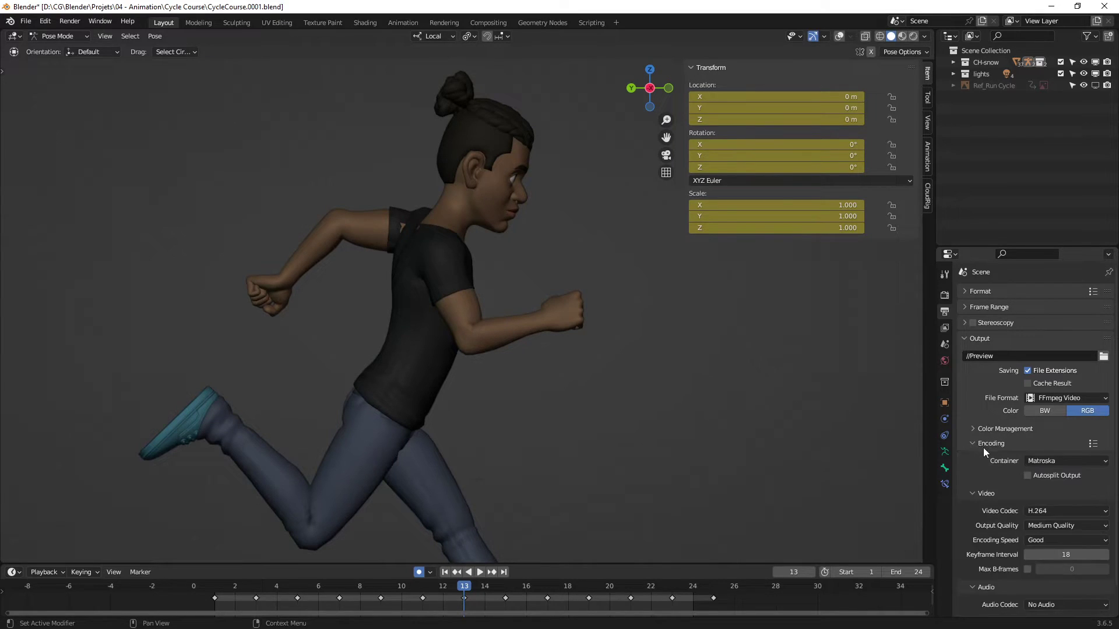
scroll(984, 447, "down", 2)
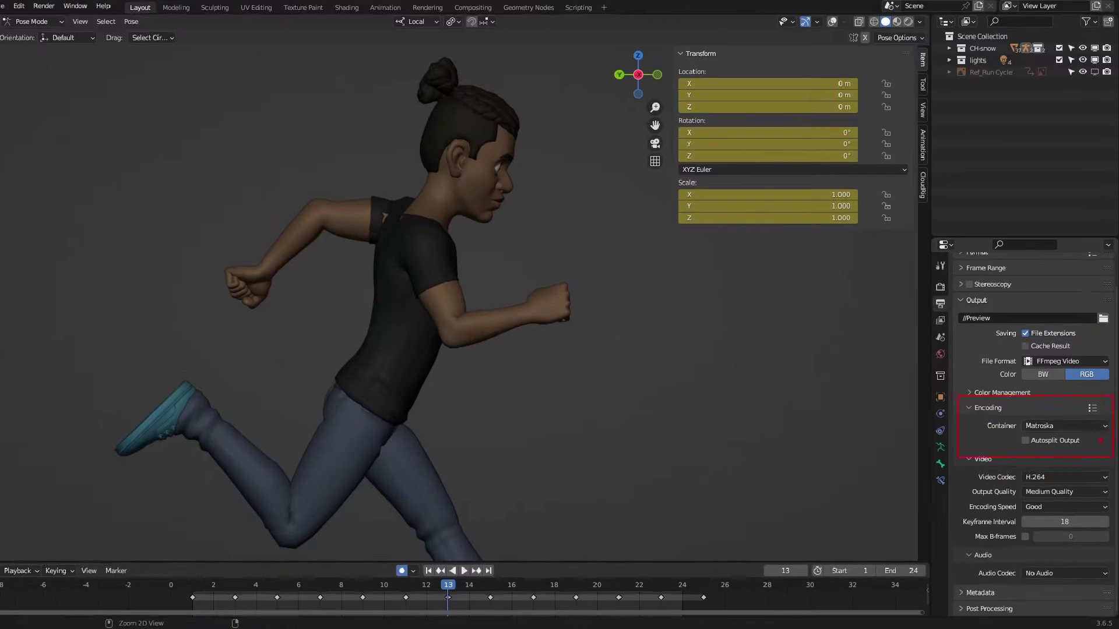
left_click(1065, 426)
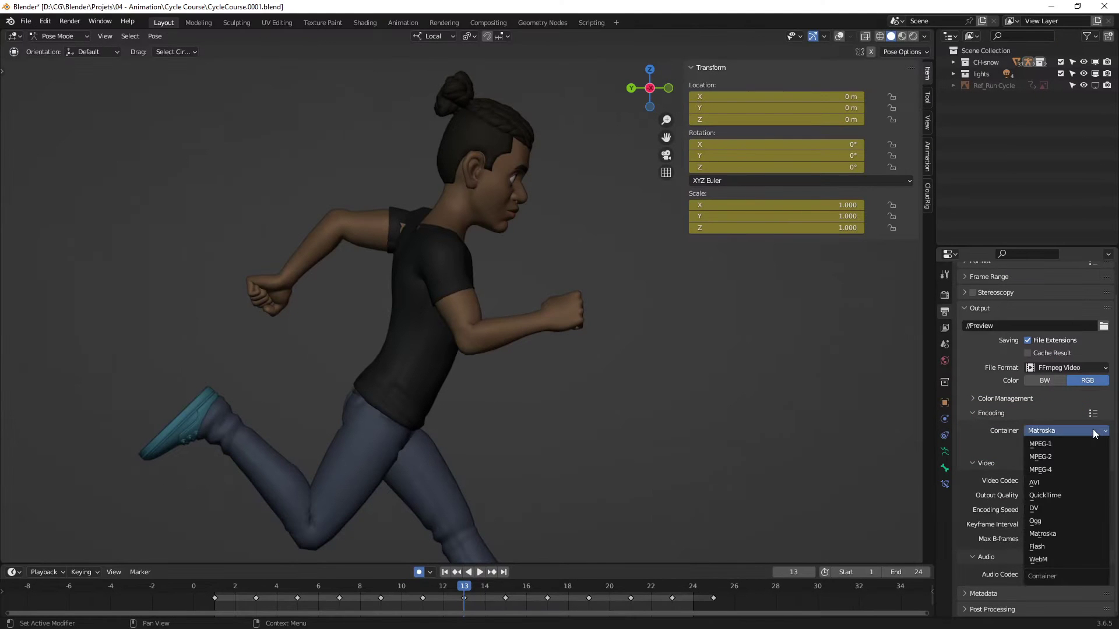
left_click(1068, 469)
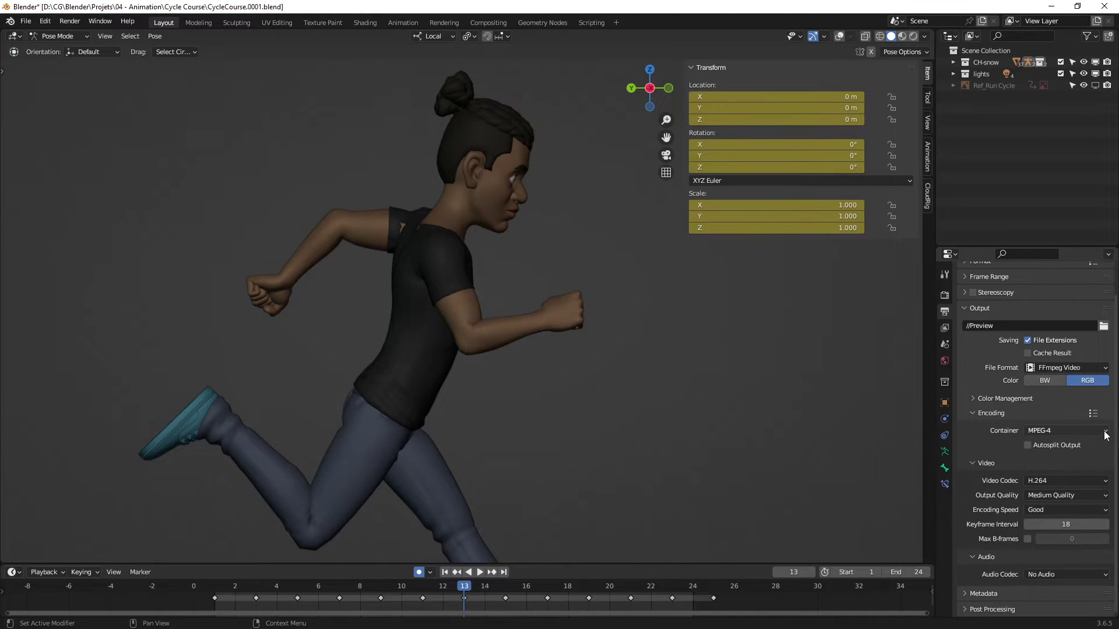
left_click(1066, 430)
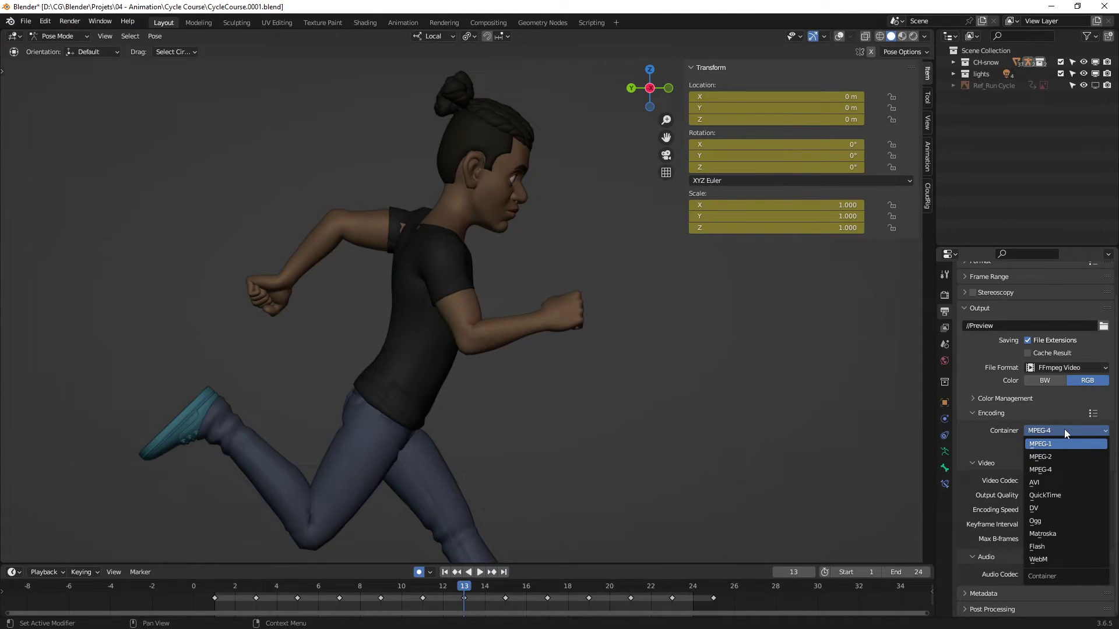
left_click(1064, 429)
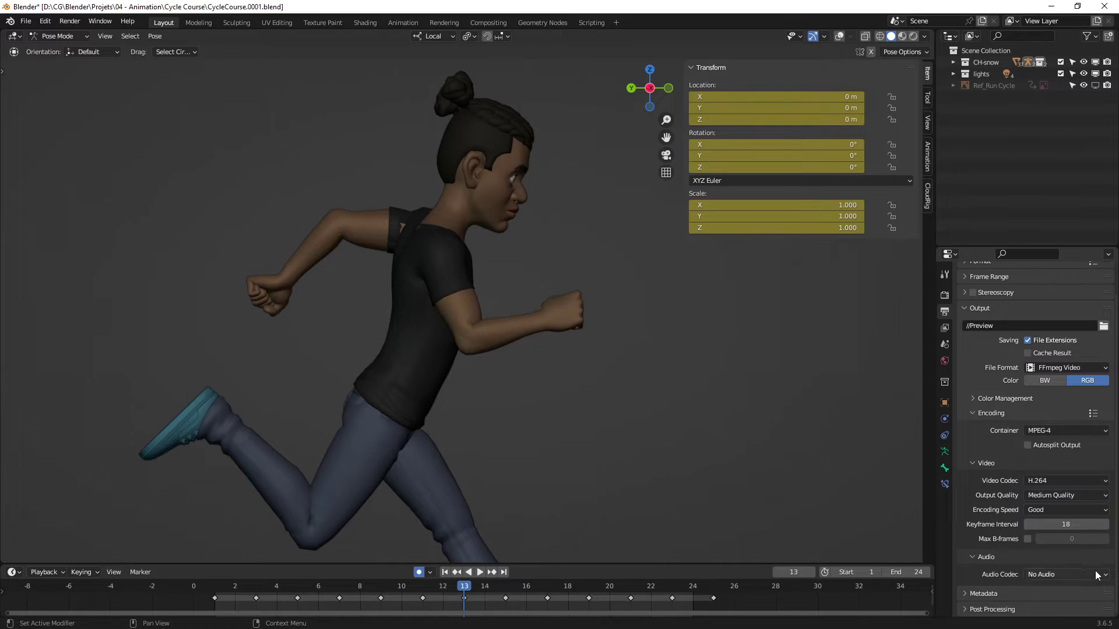
Review the available audio codecs for the video output.
left_click(1097, 576)
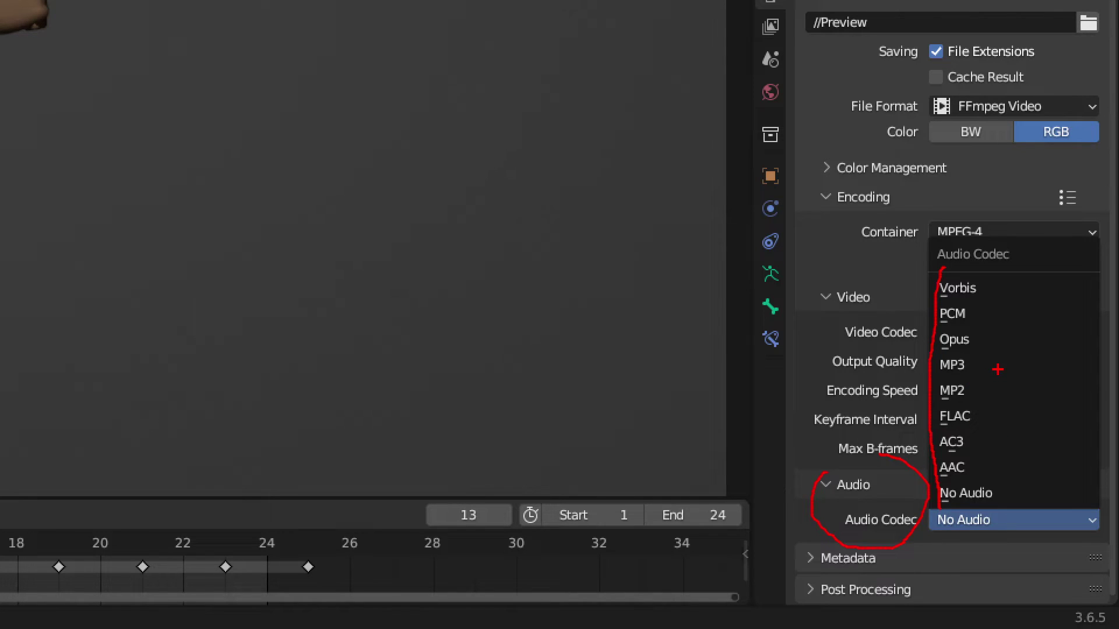
mouse_move(970, 350)
left_mouse_down()
mouse_move(929, 357)
mouse_move(973, 386)
mouse_move(1006, 353)
left_mouse_up()
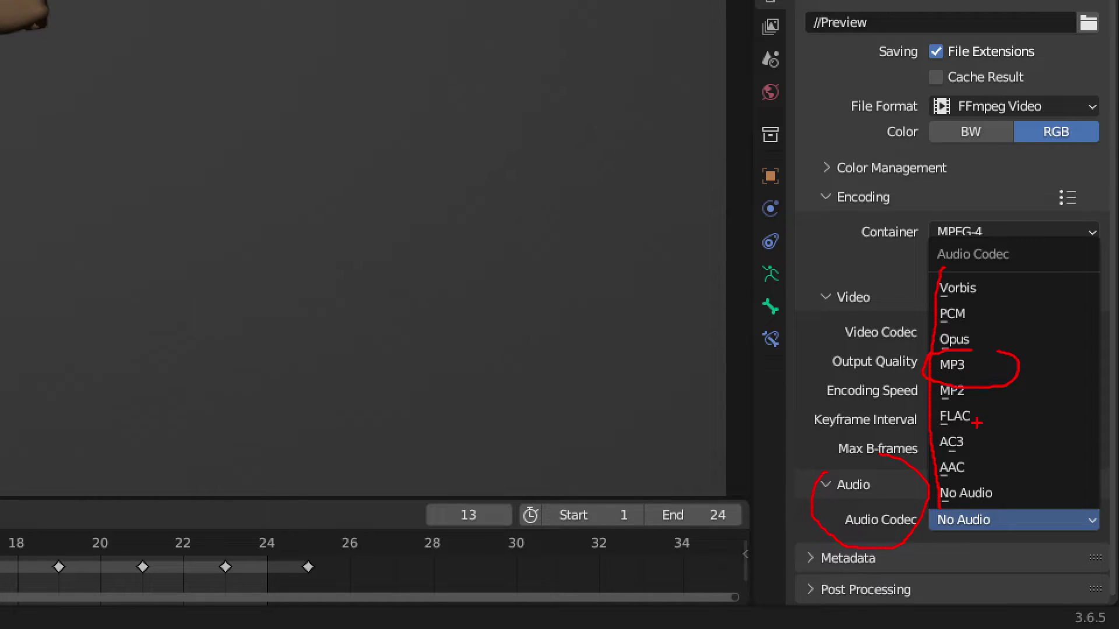
mouse_move(959, 459)
left_mouse_down()
mouse_move(930, 466)
mouse_move(975, 451)
left_mouse_up()
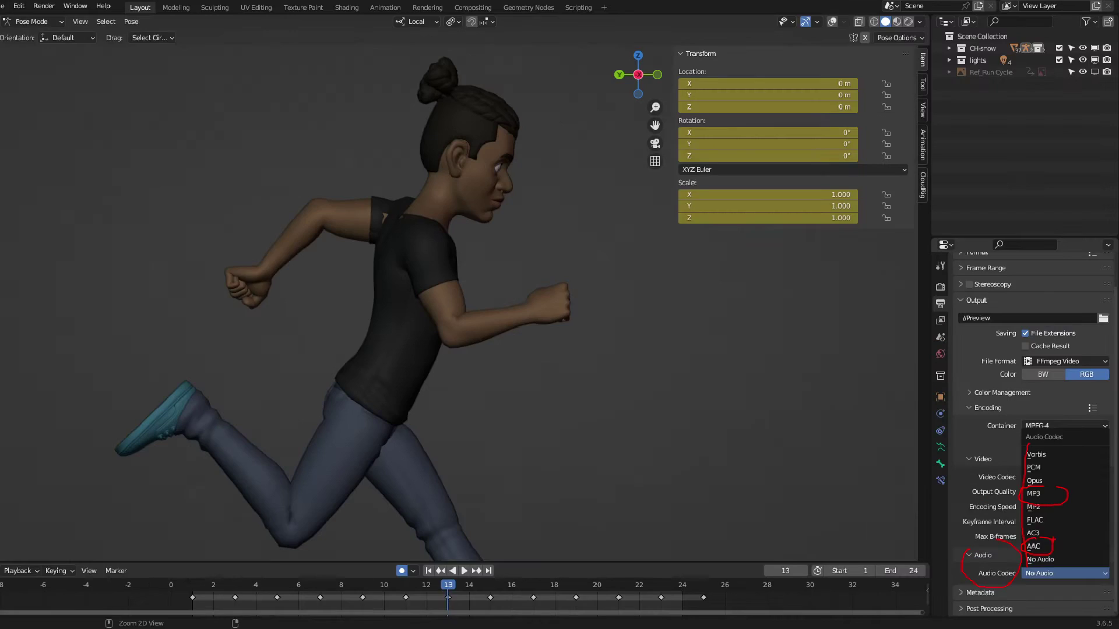
key("Escape")
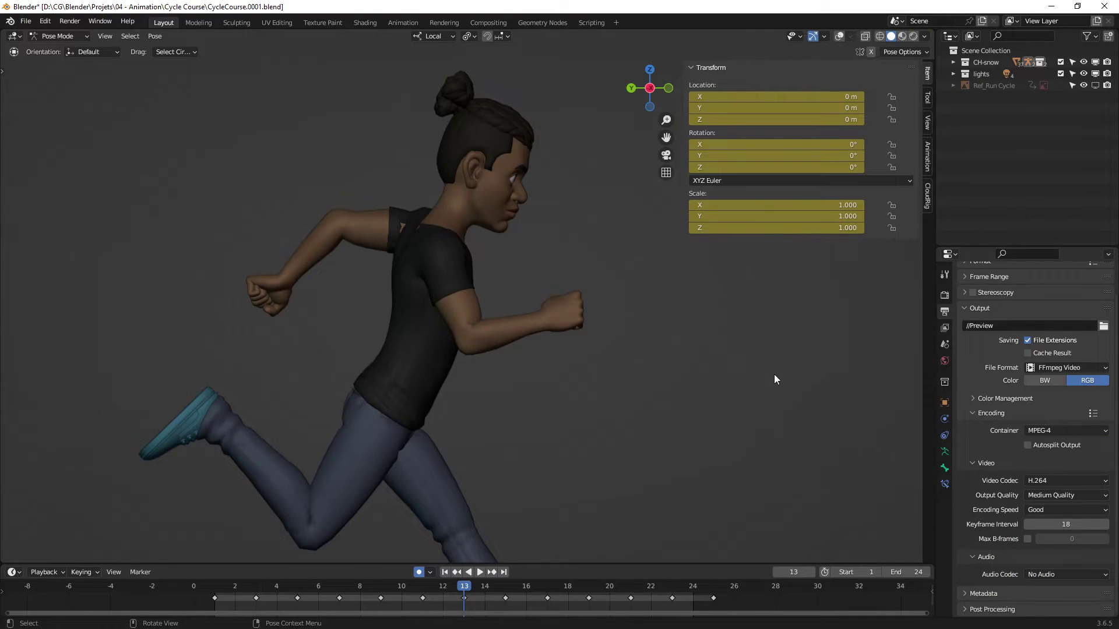
Render the scene's frame range as a viewport animation from an angled view showing the whole character, and close the render window.
mouse_move(564, 362)
middle_mouse_down()
mouse_move(515, 367)
mouse_move(545, 334)
mouse_move(527, 305)
mouse_move(527, 337)
mouse_move(554, 350)
middle_mouse_up()
scroll(515, 368, "down", 2)
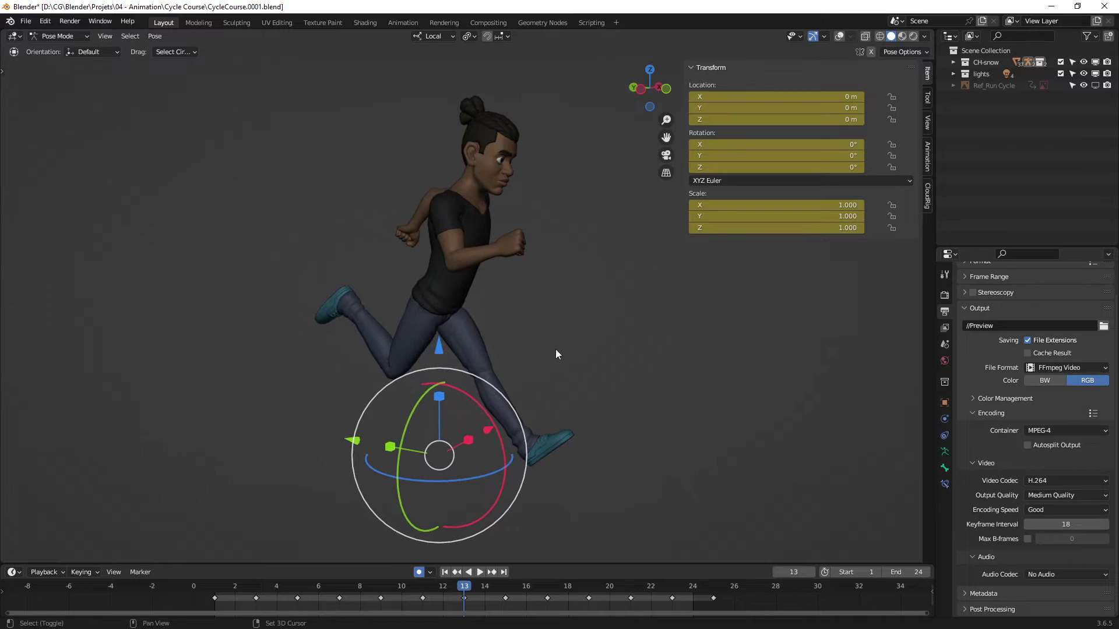
left_click(114, 40)
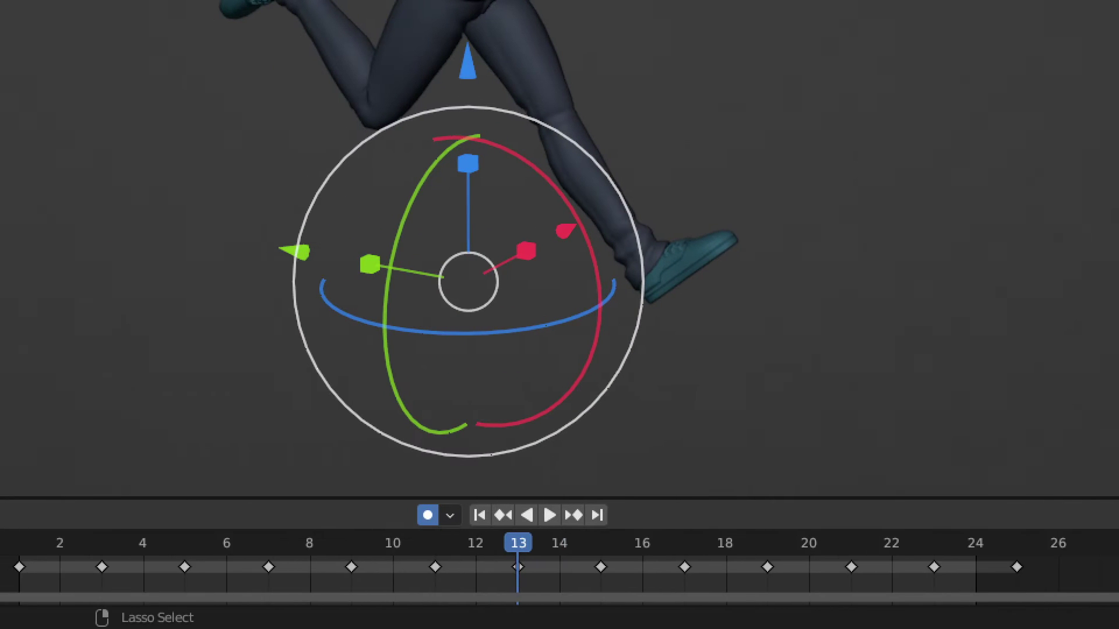
mouse_move(17, 481)
left_mouse_down("ctrl")
mouse_move(735, 625)
mouse_move(1102, 621)
left_mouse_up("ctrl")
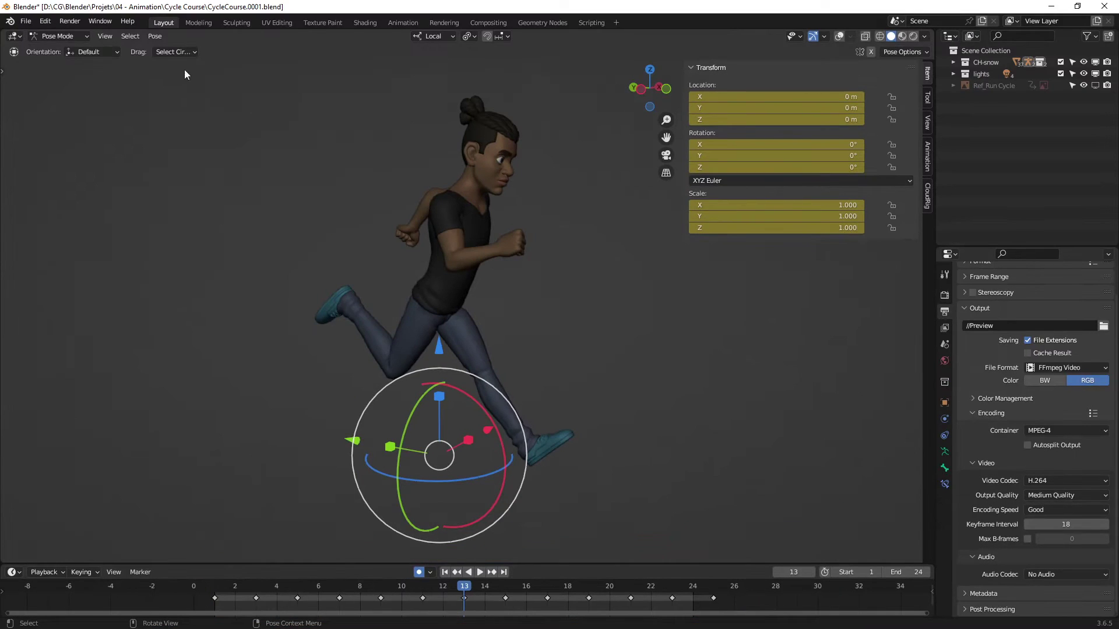
left_click(107, 36)
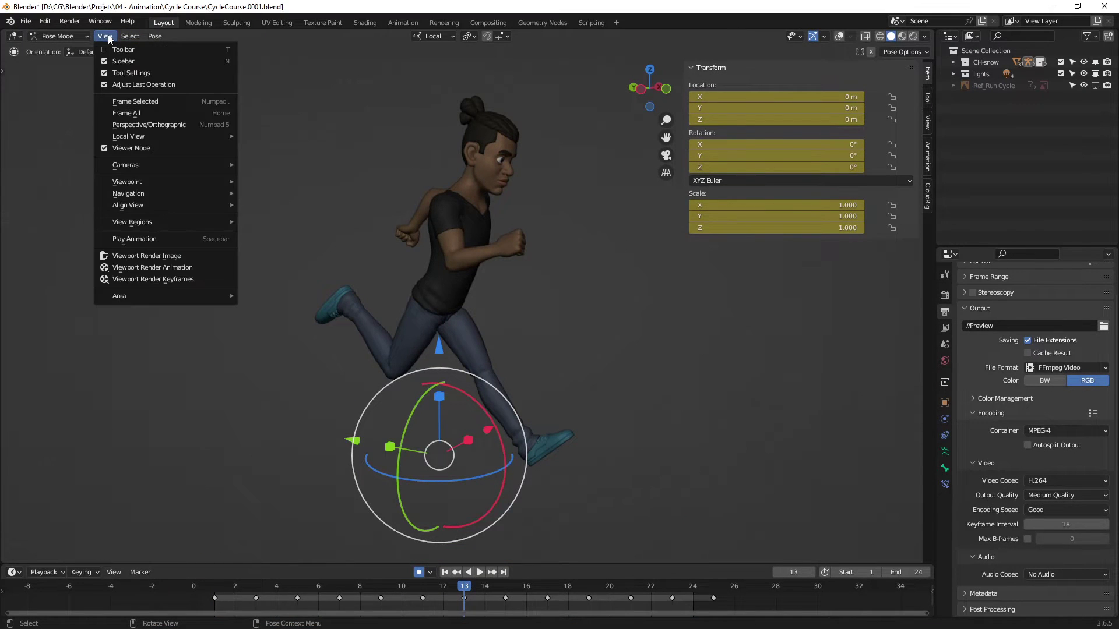
left_click(165, 268)
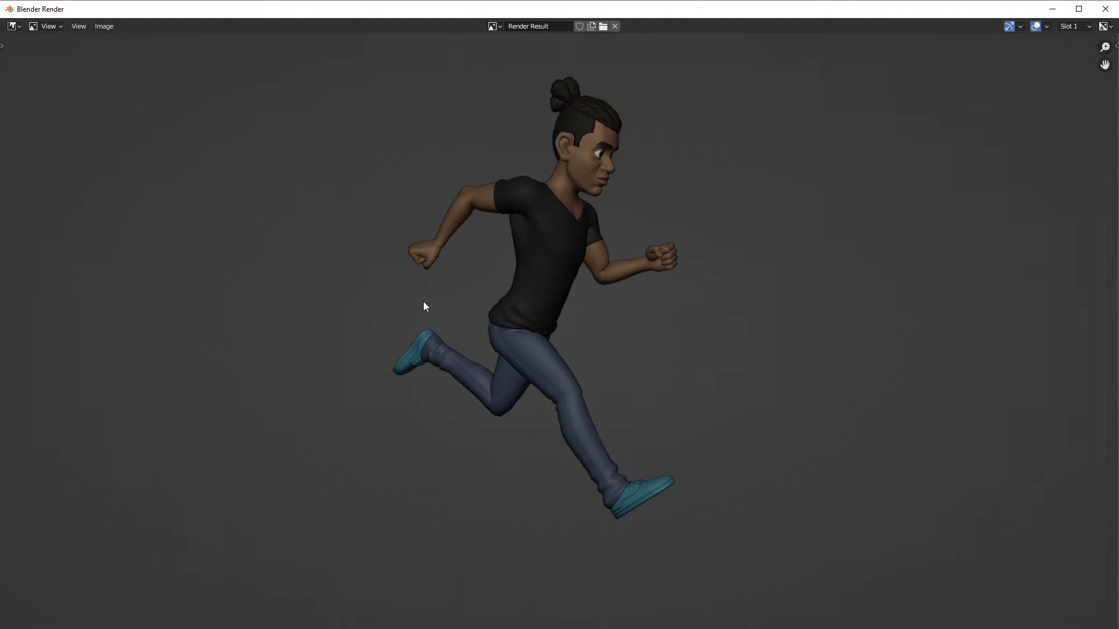
left_click(1105, 9)
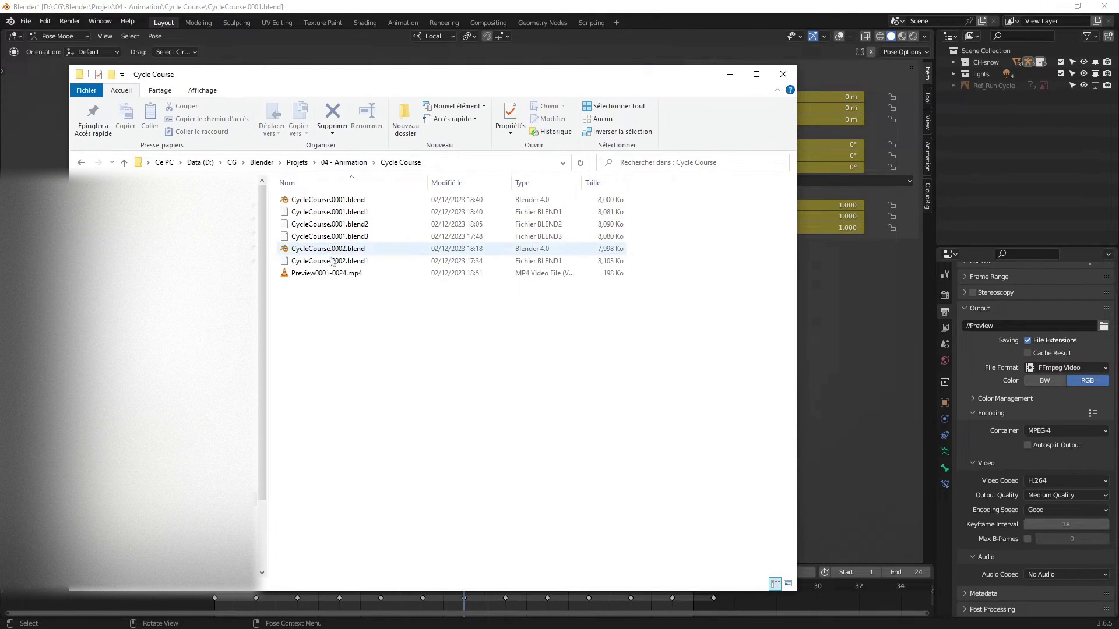
Play the rendered Preview0001-0024.mp4 from the Cycle Course folder, and put the player and folder windows away.
left_click(329, 274)
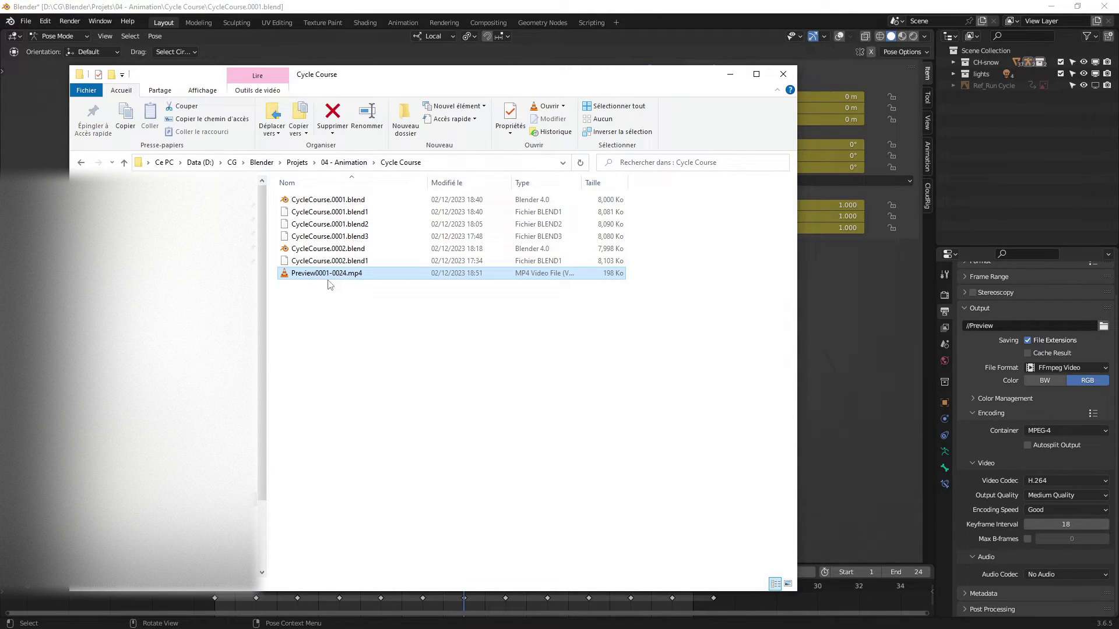
double_click(329, 274)
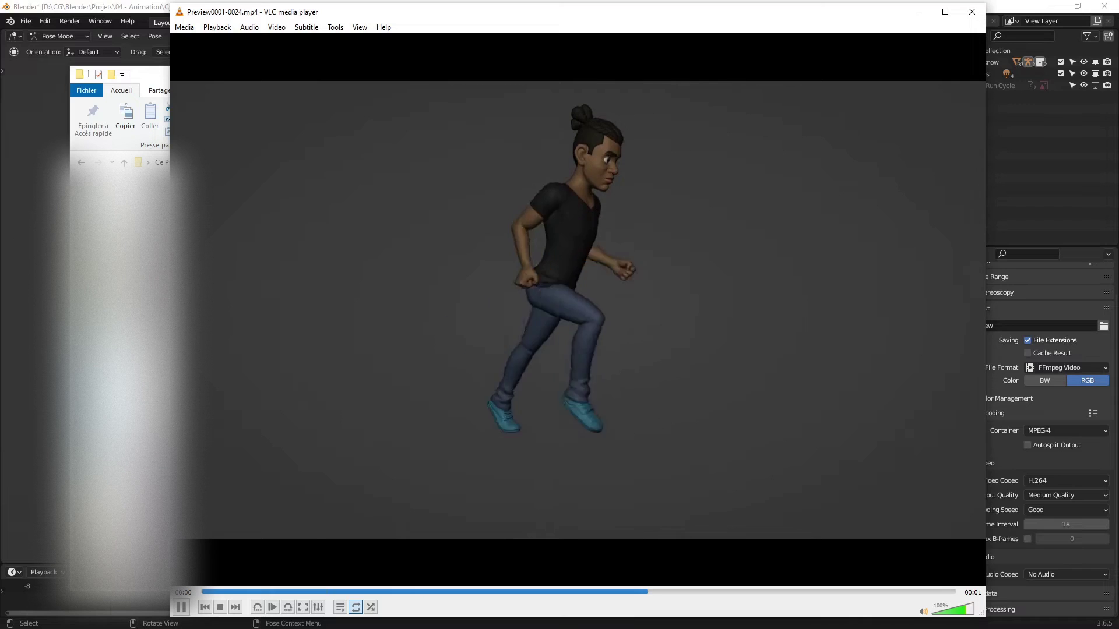
left_click(969, 11)
left_click(729, 75)
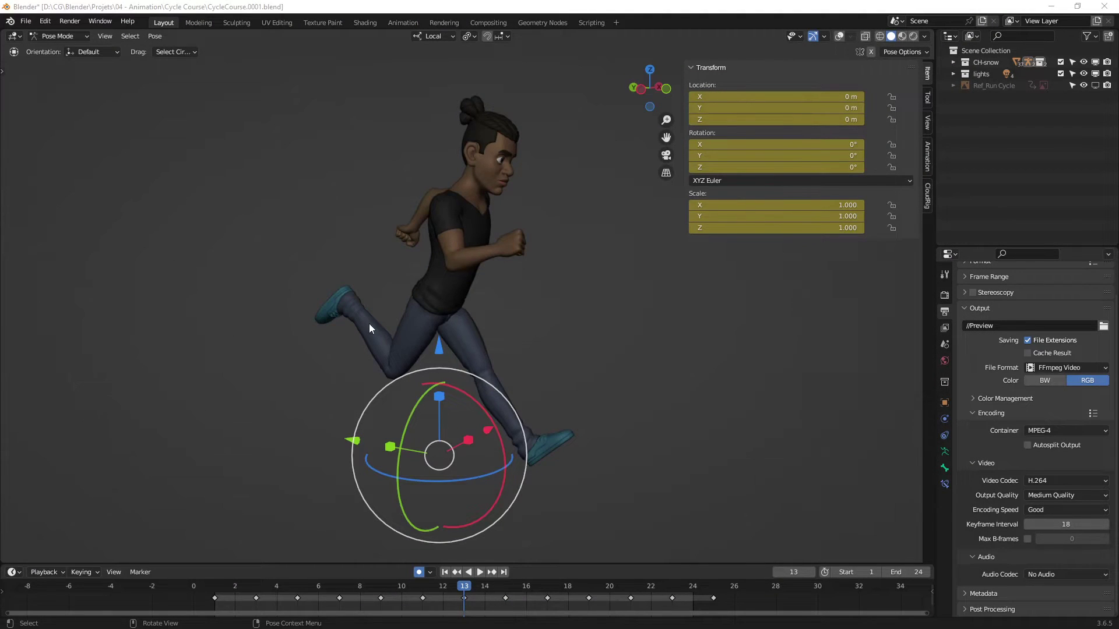
middle_click_drag(369, 323, 507, 347)
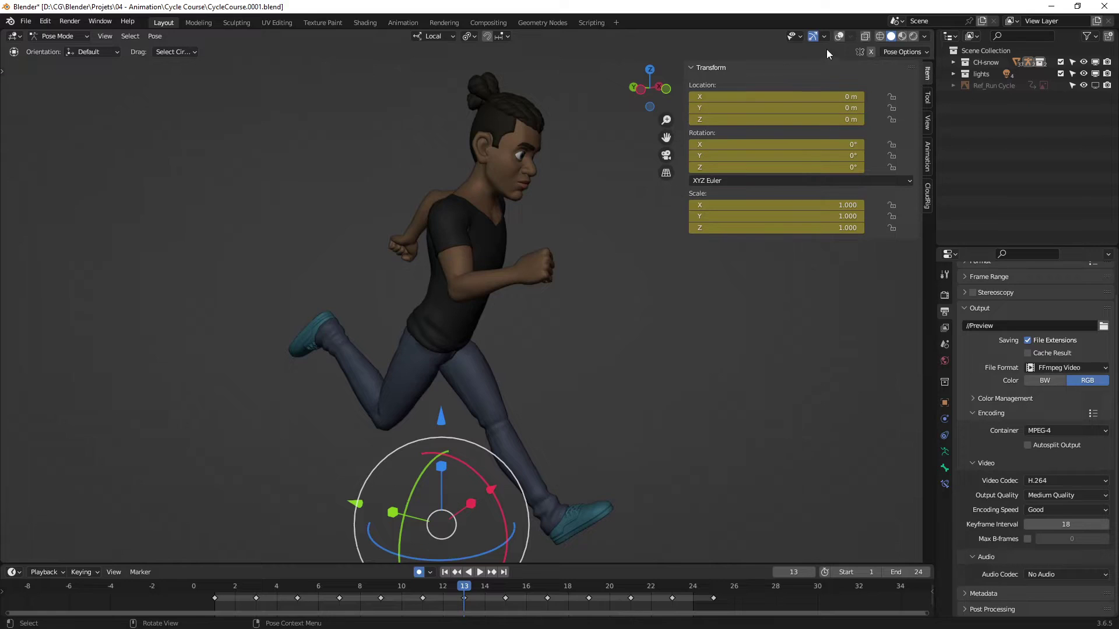
Turn the viewport overlays back on and enlarge the timeline area below the 3D view.
left_click(838, 36)
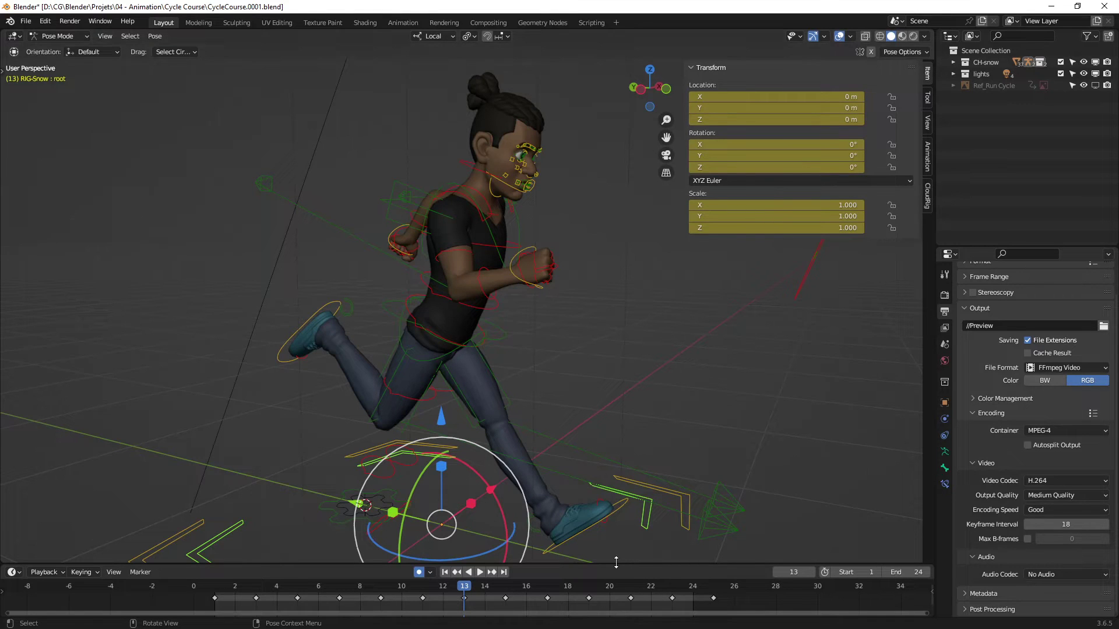
left_click_drag(616, 562, 616, 480)
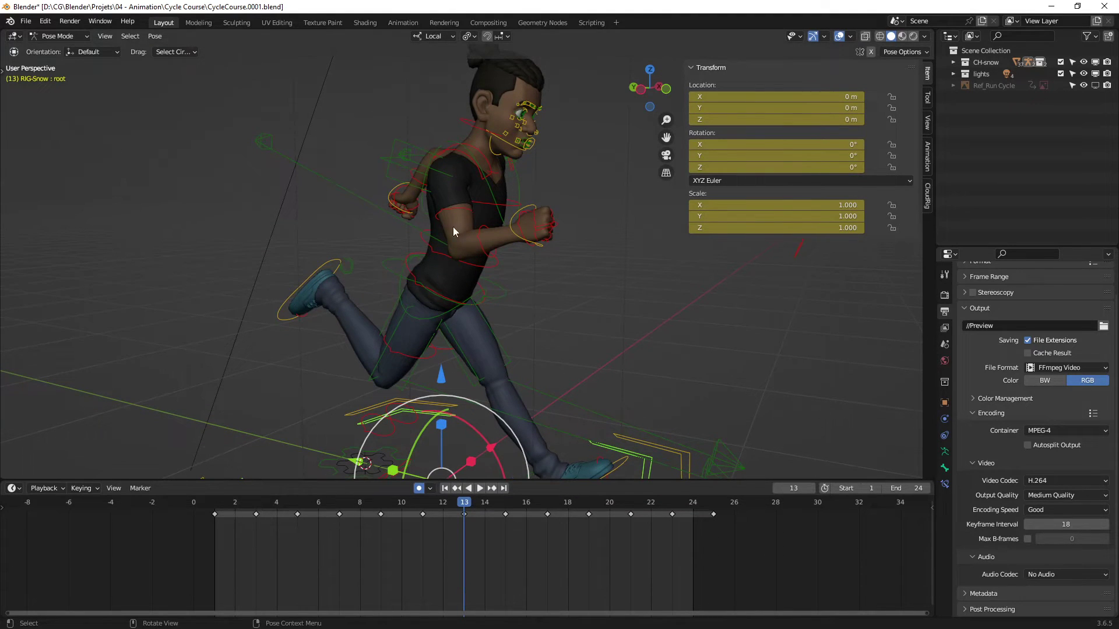
Select the character's right upper-arm control, FK-UpperArm.R, and give the timeline area more height.
left_click(449, 206)
mouse_move(511, 259)
middle_mouse_down()
mouse_move(499, 271)
mouse_move(523, 271)
mouse_move(530, 288)
mouse_move(499, 281)
mouse_move(512, 287)
middle_mouse_up()
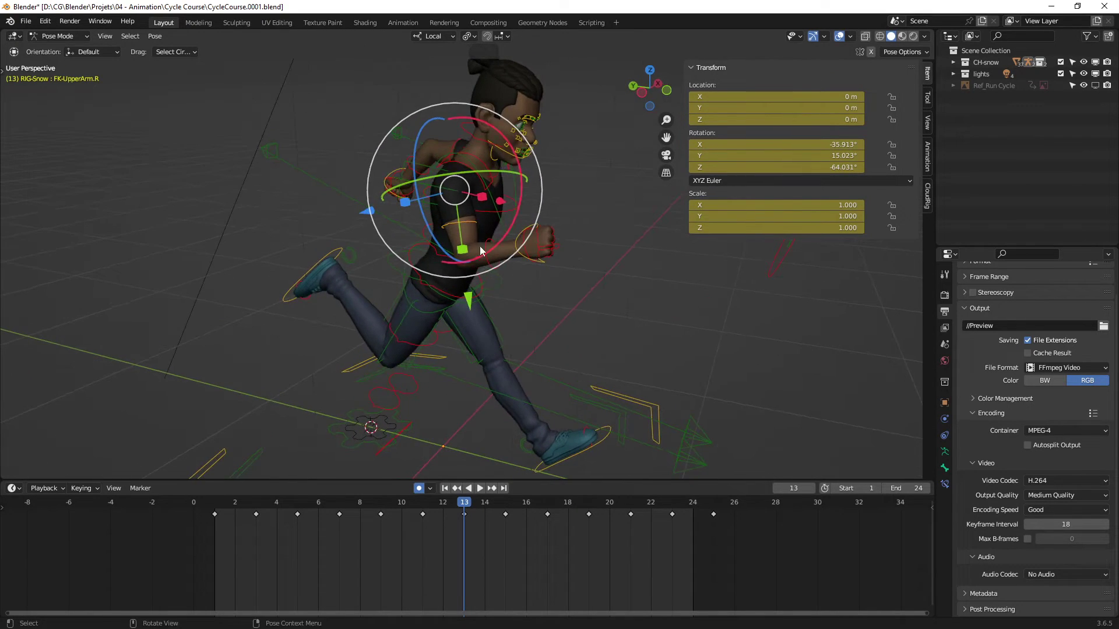
middle_click_drag(481, 251, 466, 208)
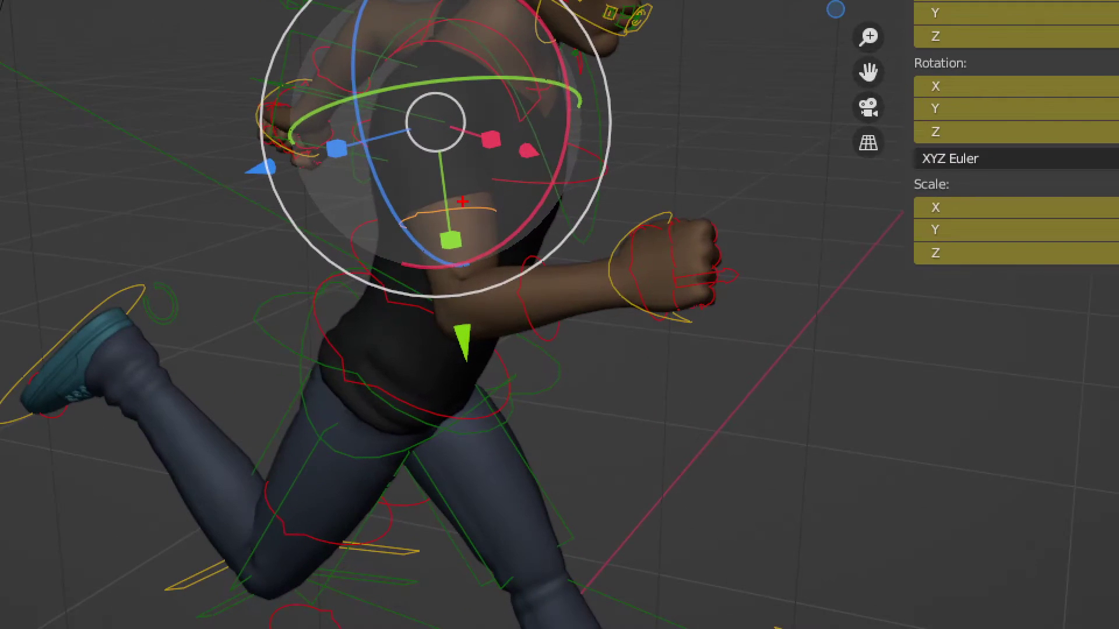
left_click_drag(414, 193, 372, 207)
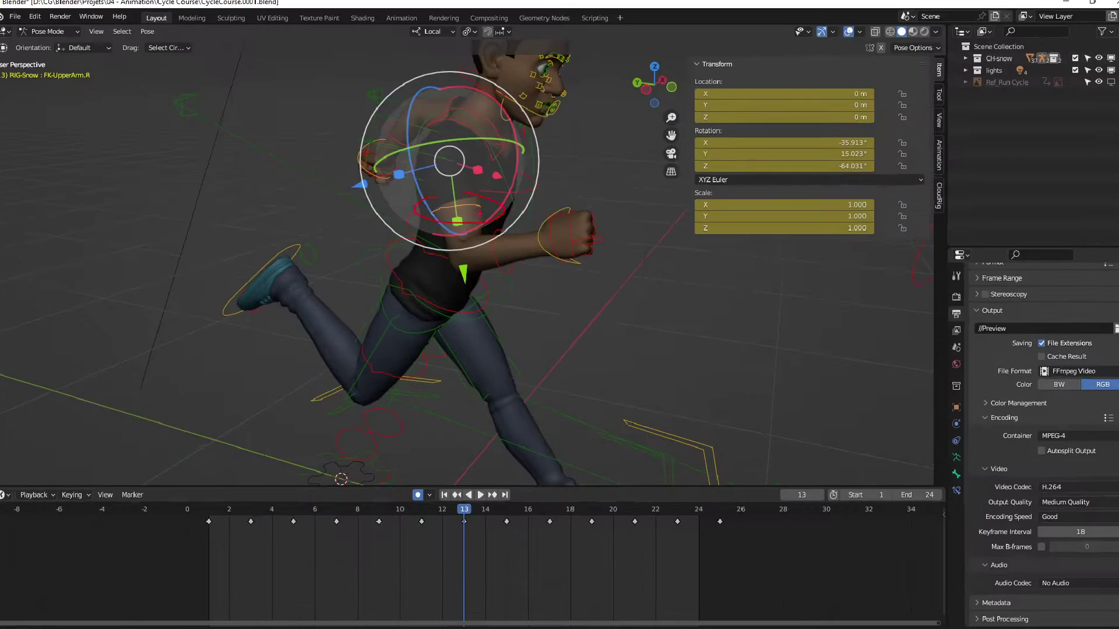
middle_click_drag(585, 316, 621, 473)
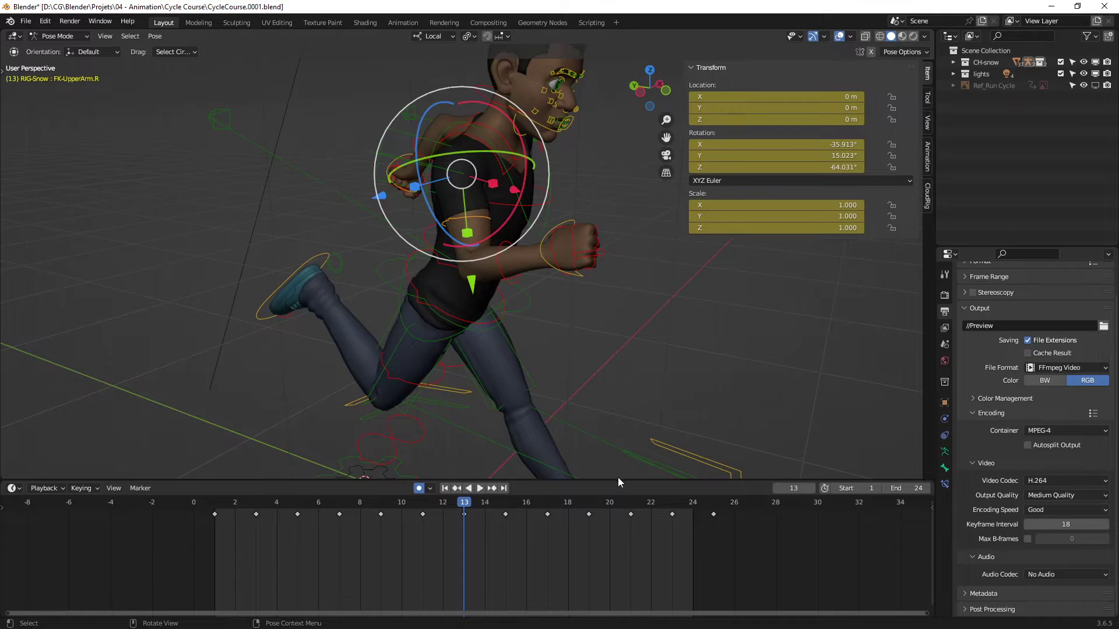
left_click_drag(616, 481, 616, 399)
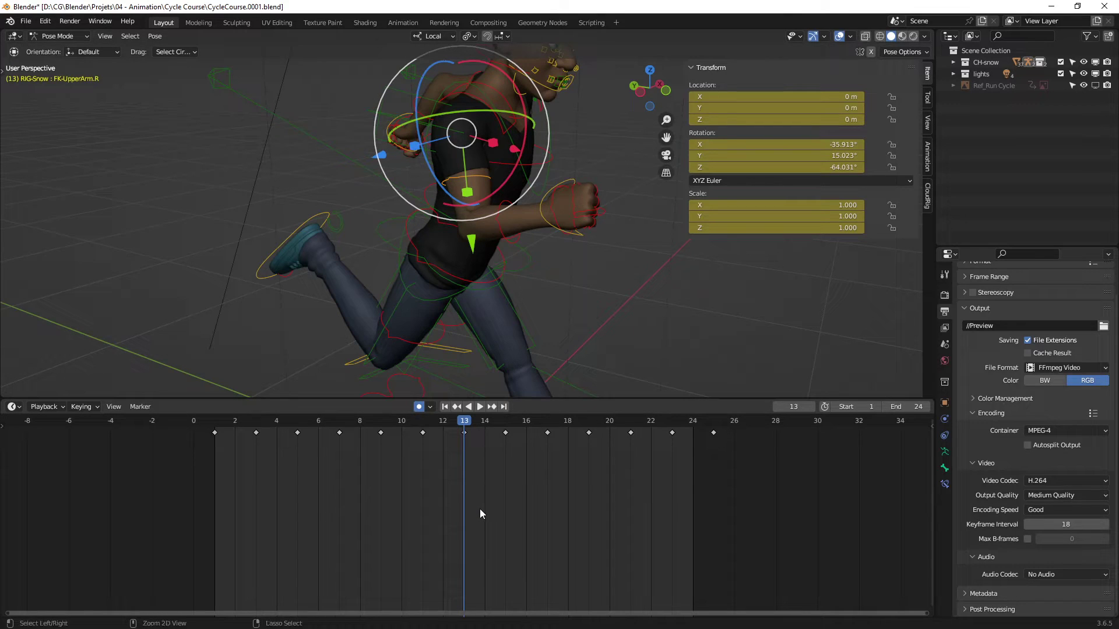
Compare the timeline with the Graph Editor and review the Animation editor types available for this area.
key("ctrl+Tab")
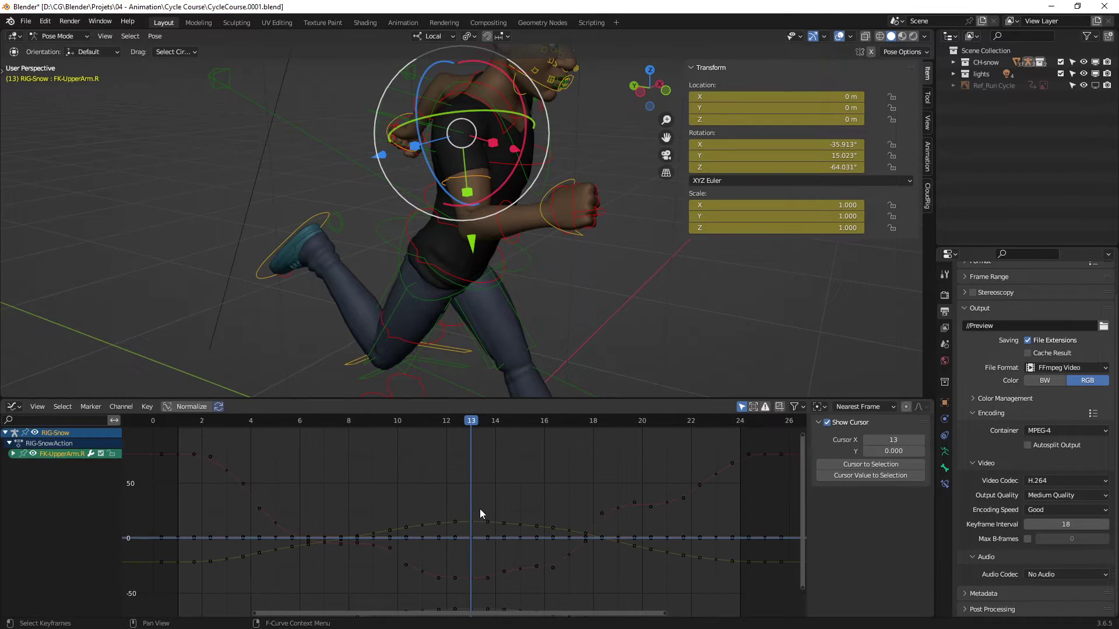
key("ctrl+Tab")
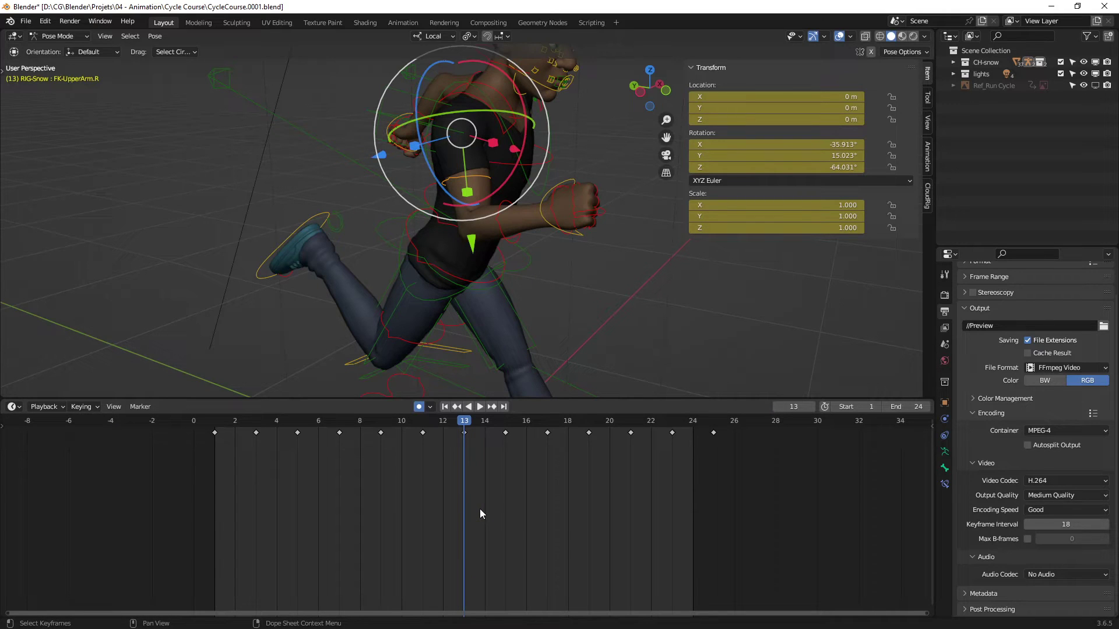
left_click(13, 407)
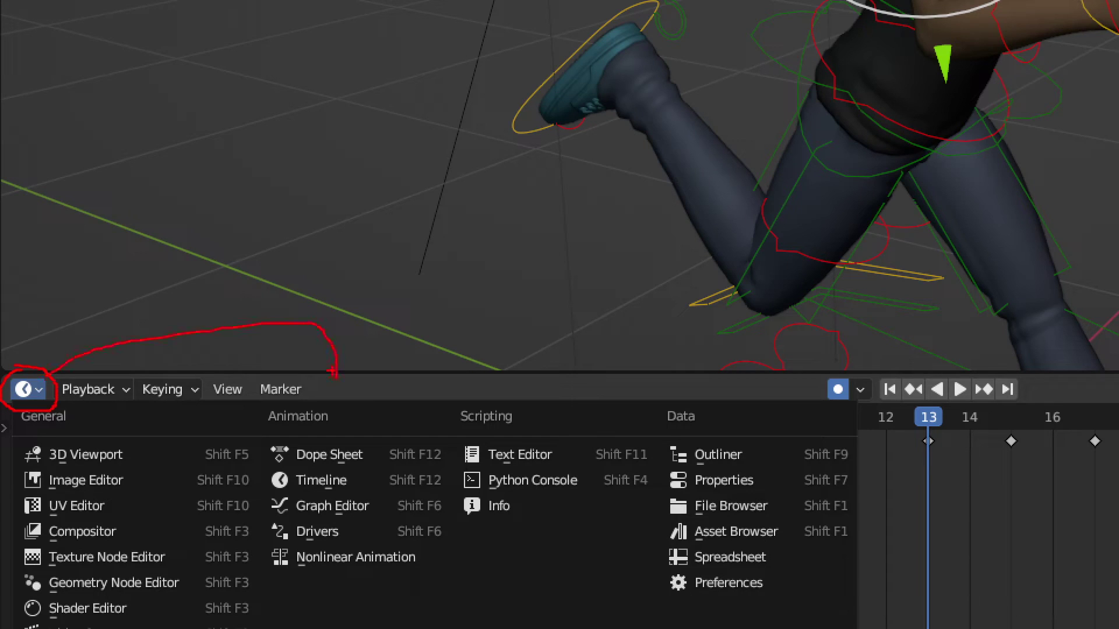
left_click_drag(244, 399, 462, 628)
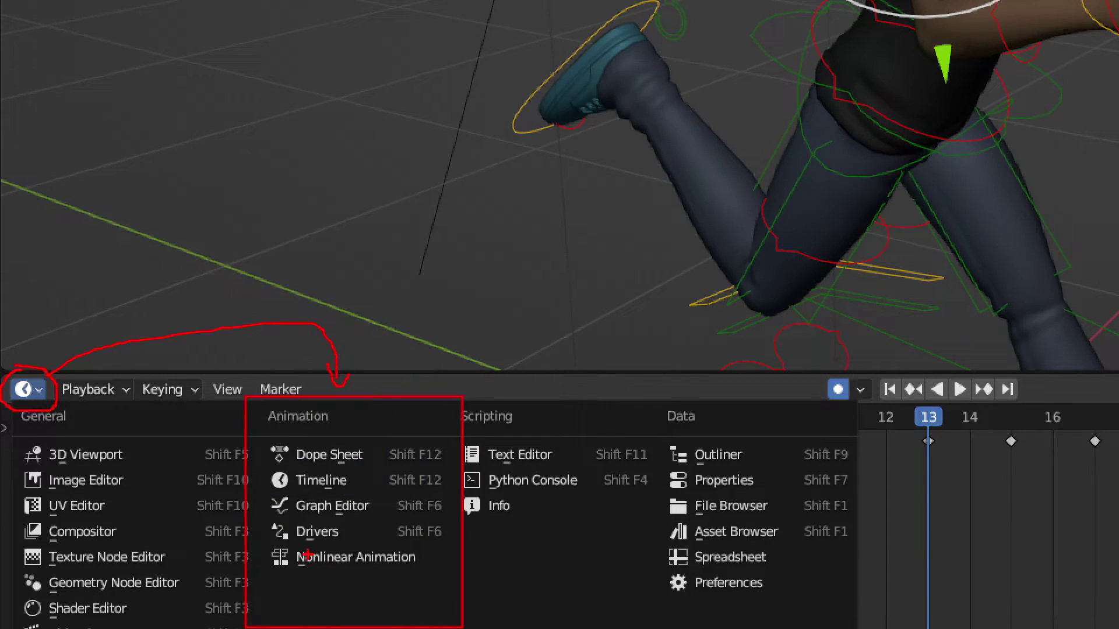
left_click_drag(263, 526, 388, 525)
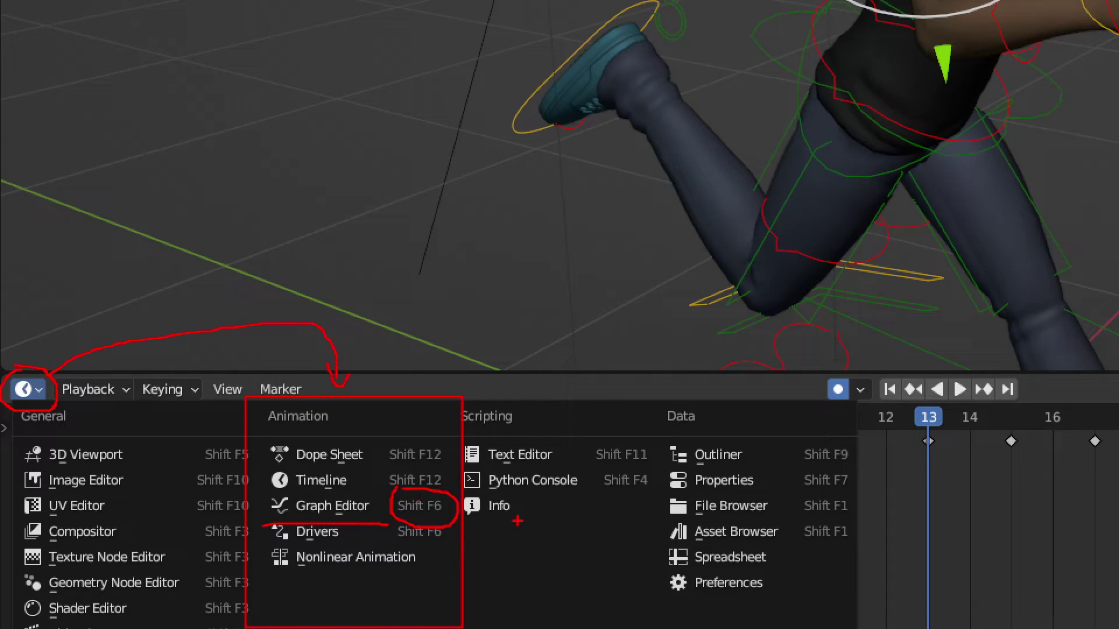
key("Escape")
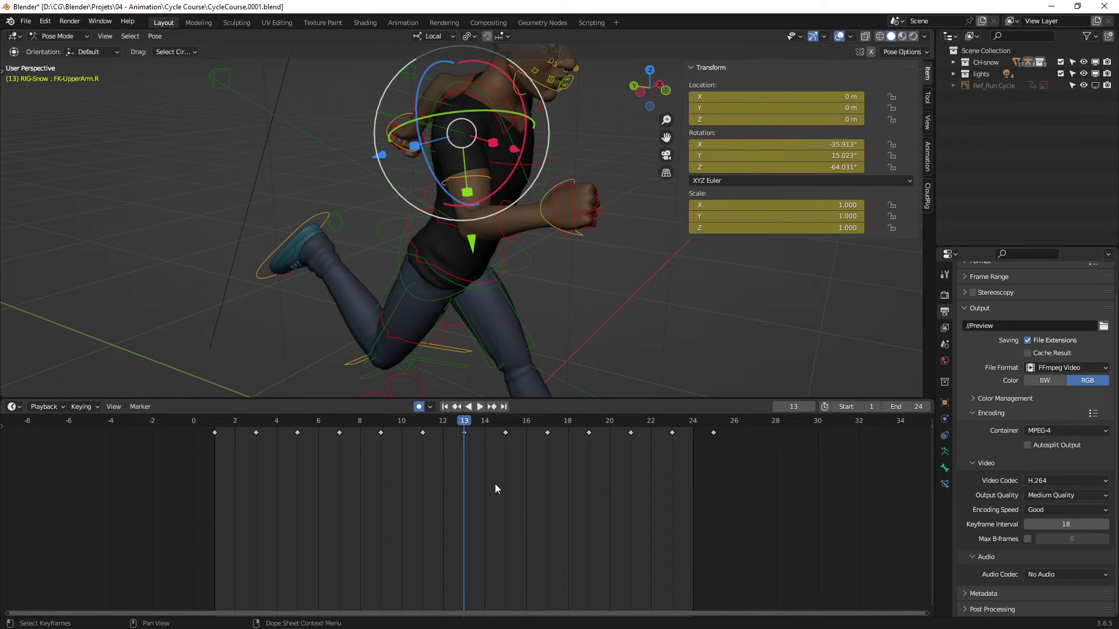
Switch the timeline area to the Graph Editor with the right upper-arm control's curves.
key("ctrl+Tab")
key("ctrl+Tab")
key("ctrl+Tab")
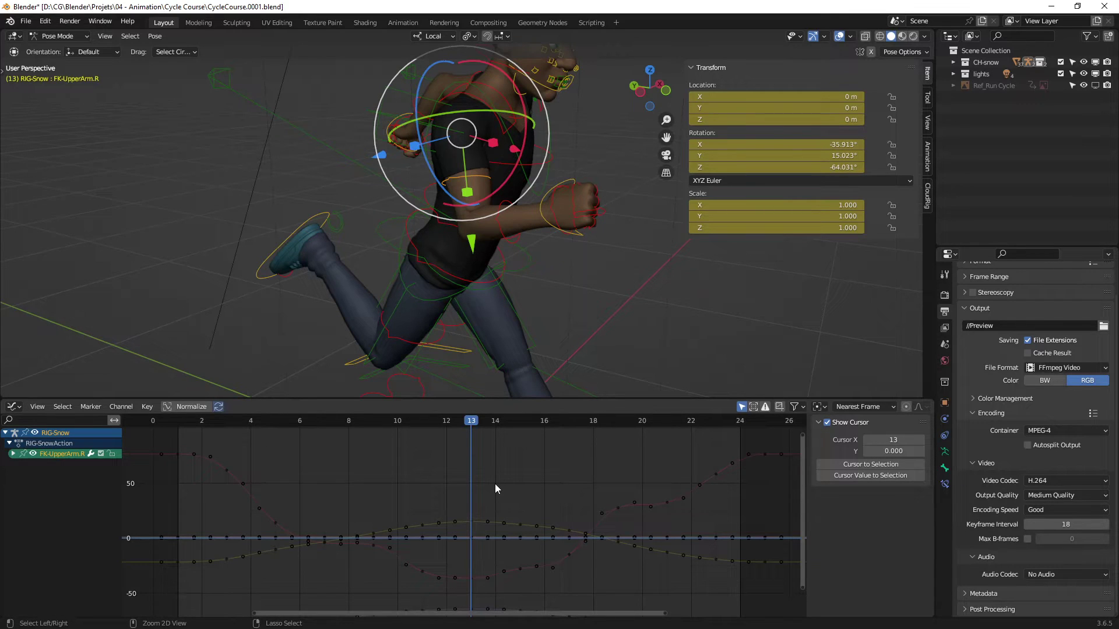
key("ctrl+Tab")
key("ctrl+Tab")
key("ctrl+Tab")
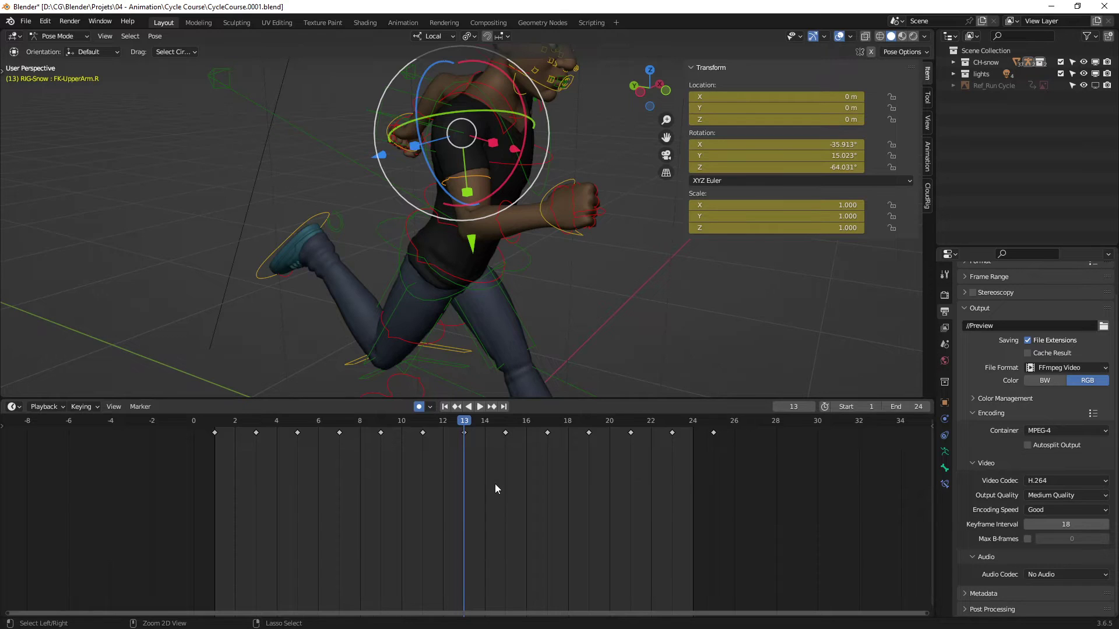
key("ctrl+Tab")
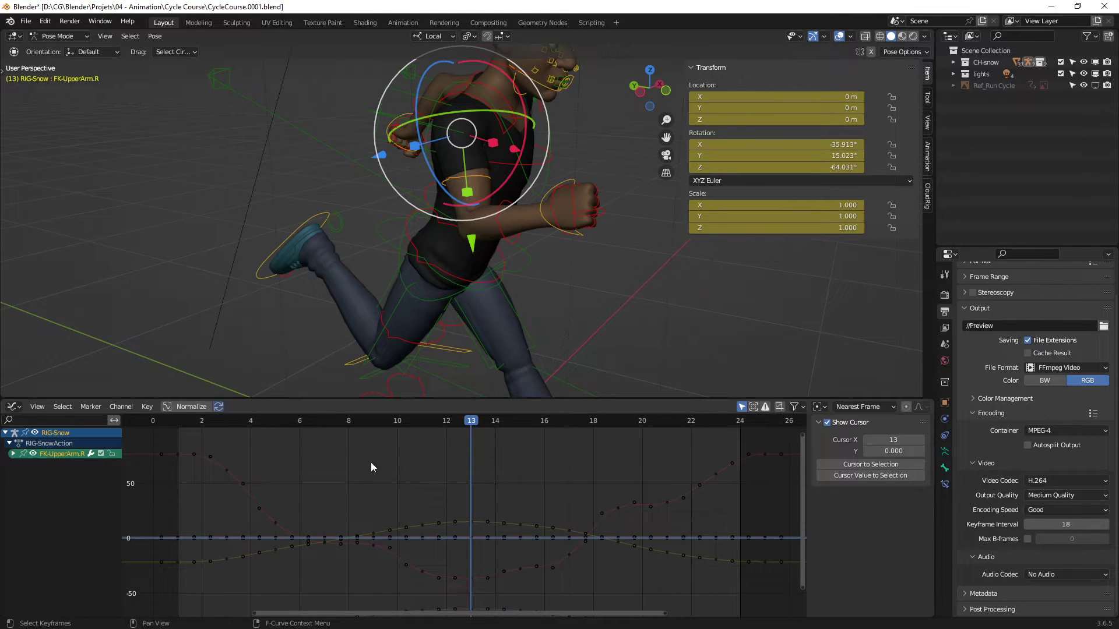
Examine the Graph Editor's layout, the upper arm's curves across the cycle, and the RIG-Snow, RIG-SnowAction and FK-UpperArm.R channel hierarchy.
middle_click_drag(403, 467, 201, 448, "ctrl")
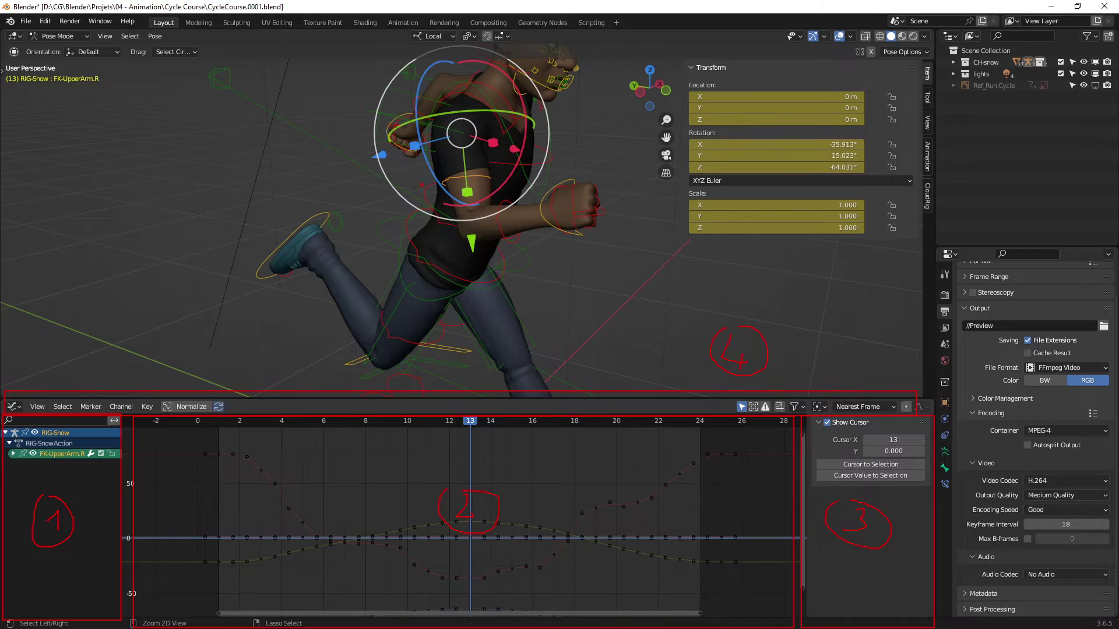
left_click_drag(275, 69, 601, 344, "ctrl")
key("Escape")
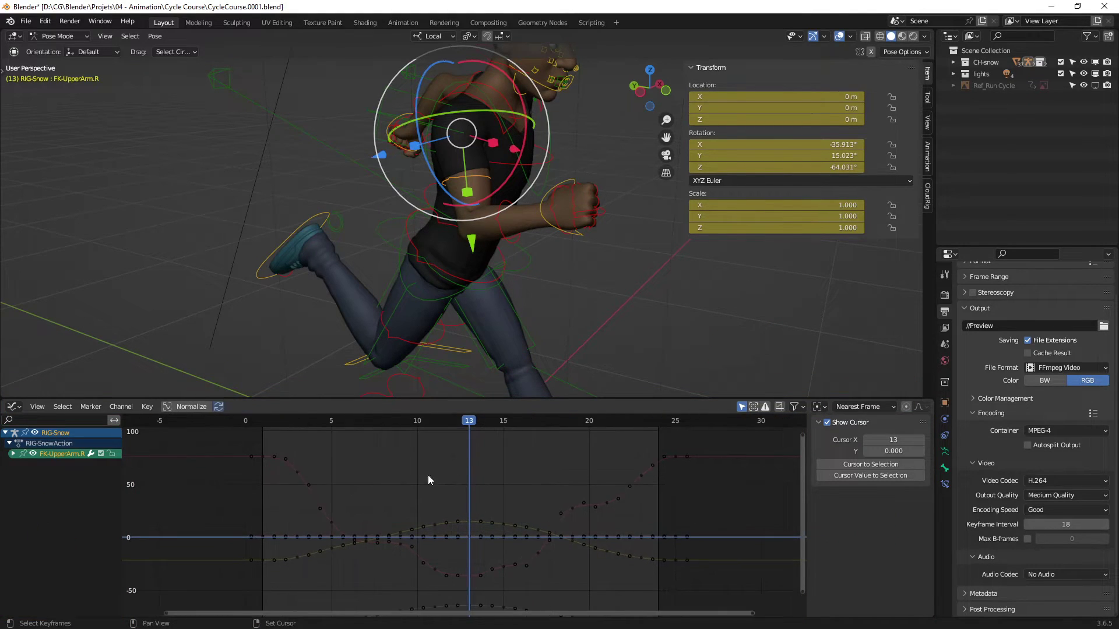
scroll(428, 474, "down", 2)
scroll(432, 475, "down", 1)
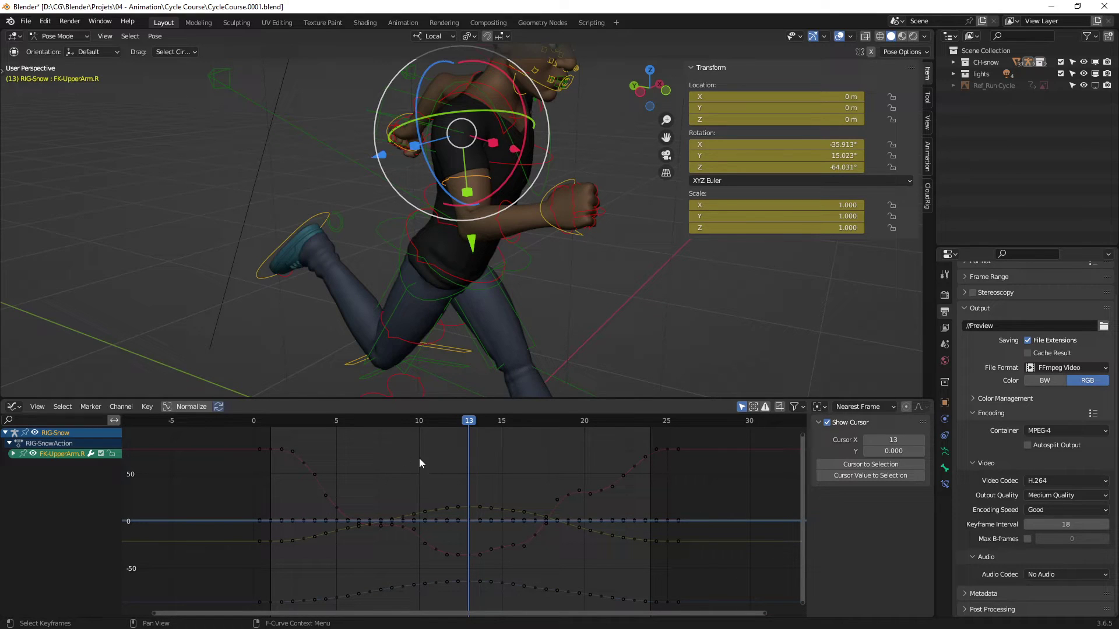
middle_click_drag(477, 525, 471, 491, "ctrl")
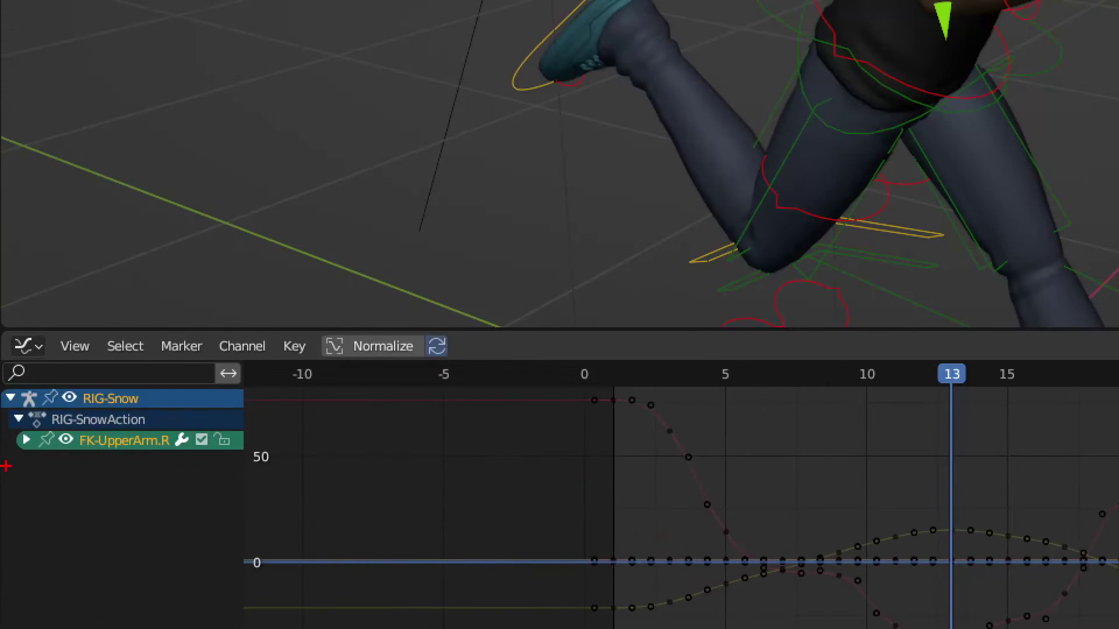
left_click_drag(4, 376, 166, 407)
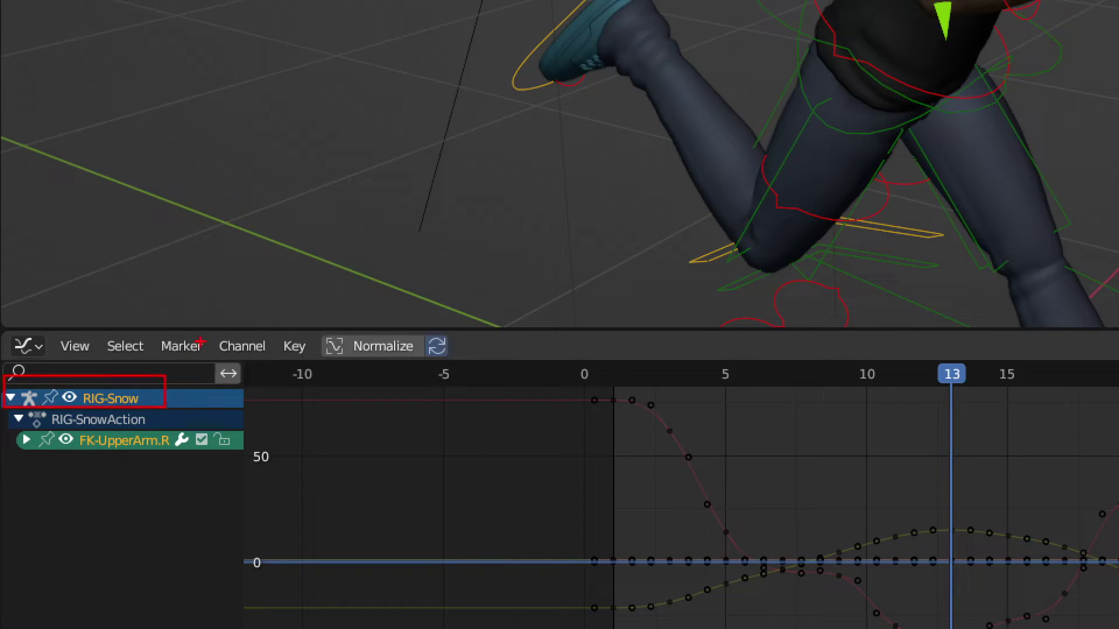
mouse_move(221, 283)
left_mouse_down()
mouse_move(209, 388)
mouse_move(244, 392)
left_mouse_up()
mouse_move(325, 278)
left_mouse_down()
mouse_move(239, 428)
mouse_move(174, 429)
left_mouse_up()
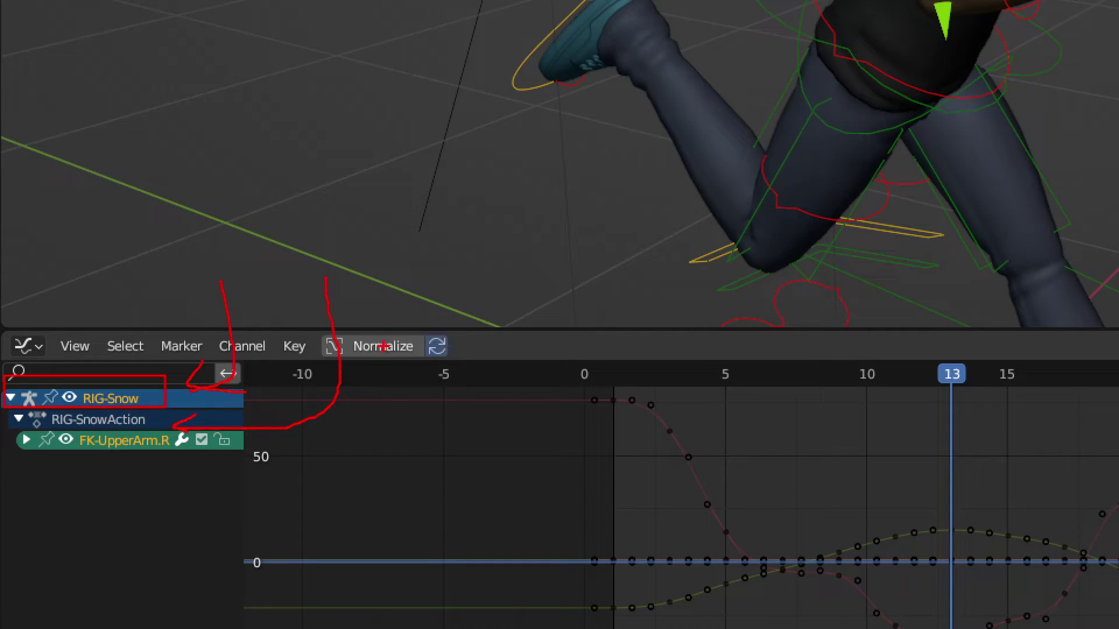
mouse_move(386, 311)
left_mouse_down()
mouse_move(369, 430)
mouse_move(236, 446)
mouse_move(241, 437)
mouse_move(238, 460)
left_mouse_up()
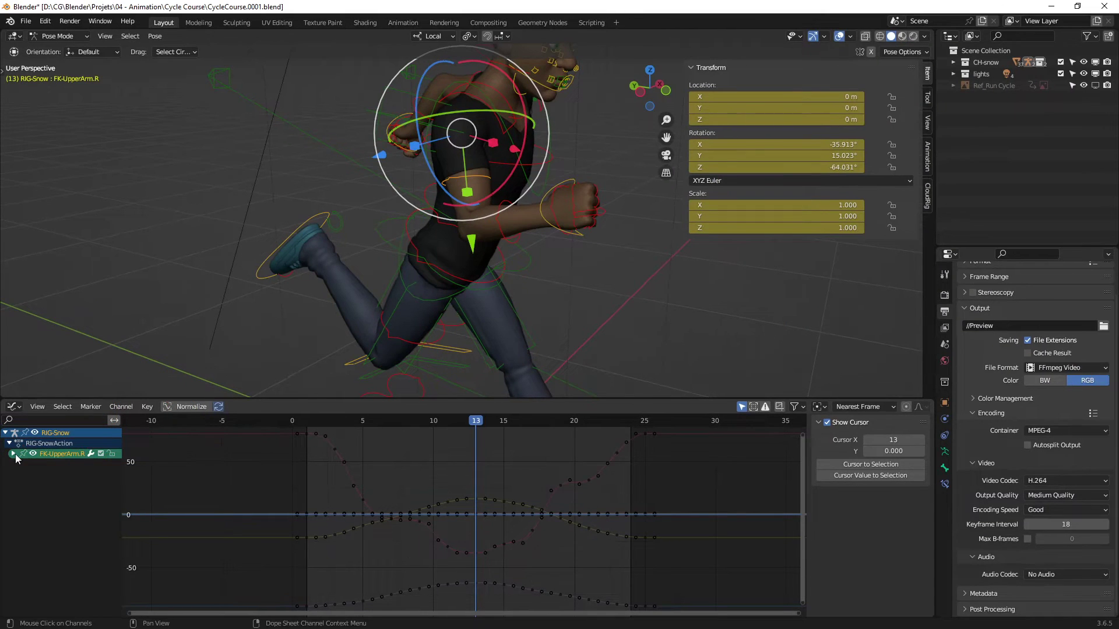
Expand the FK-UpperArm.R channel group to list its location, rotation and scale curves.
left_click(13, 453)
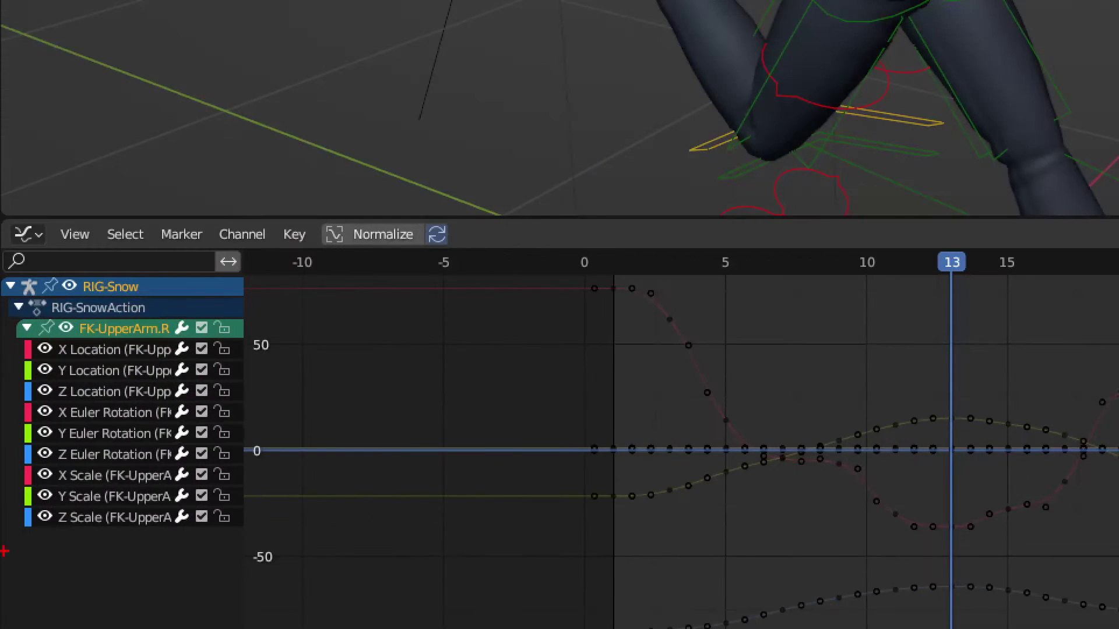
mouse_move(6, 335)
left_mouse_down()
mouse_move(202, 498)
mouse_move(282, 543)
left_mouse_up()
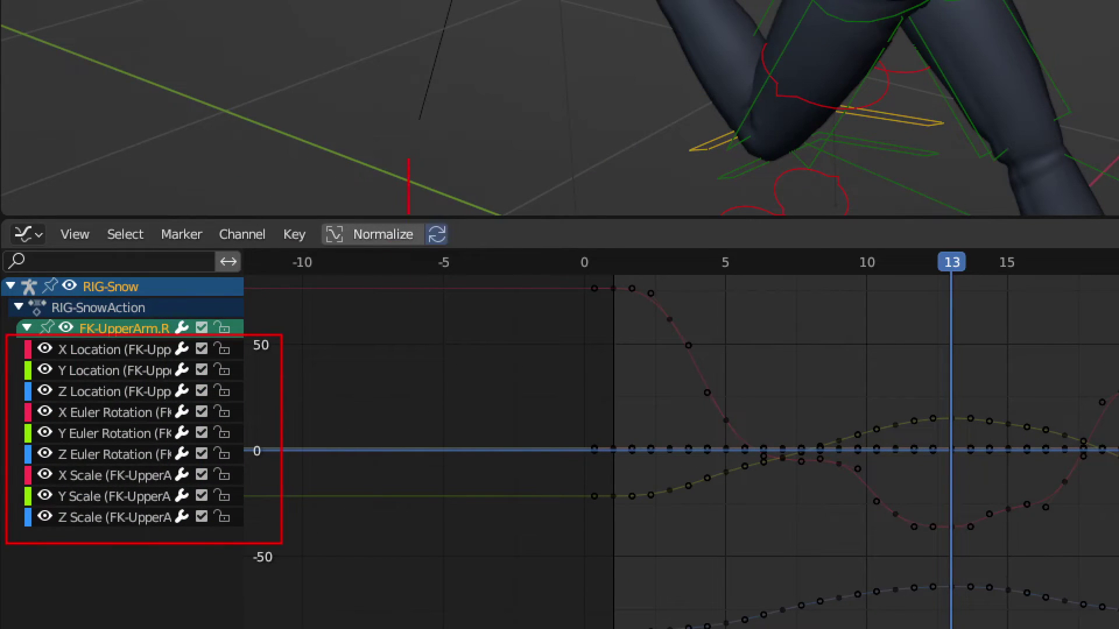
mouse_move(408, 214)
left_mouse_down()
mouse_move(257, 429)
mouse_move(292, 433)
left_mouse_up()
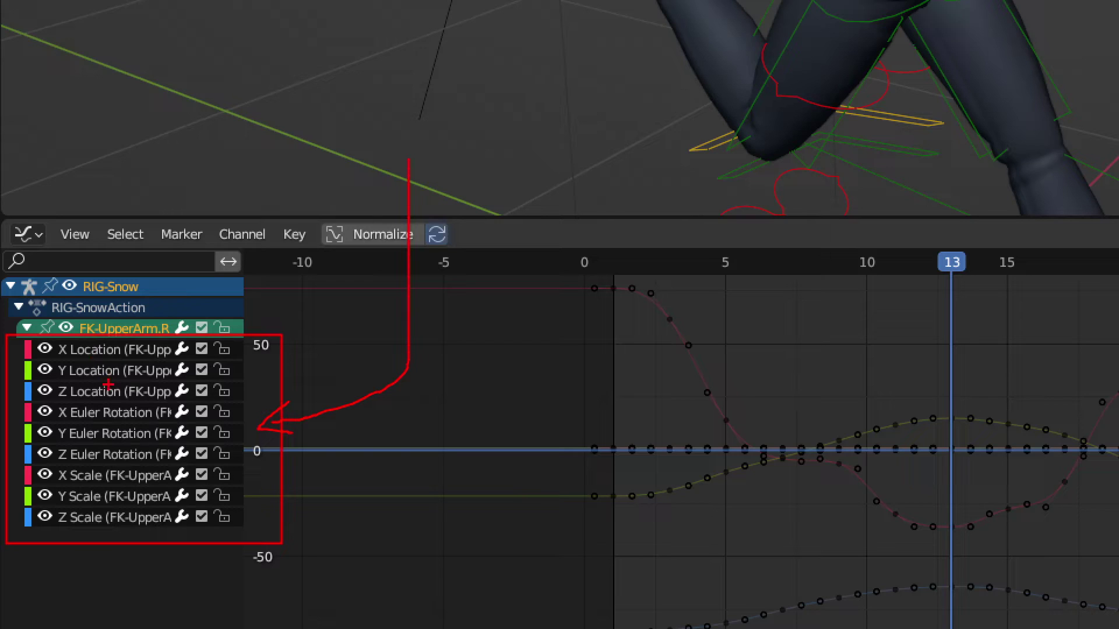
mouse_move(67, 343)
left_mouse_down()
mouse_move(96, 395)
mouse_move(121, 360)
left_mouse_up()
mouse_move(103, 403)
left_mouse_down()
mouse_move(161, 450)
mouse_move(114, 382)
left_mouse_up()
mouse_move(73, 460)
left_mouse_down()
mouse_move(74, 540)
mouse_move(116, 469)
left_mouse_up()
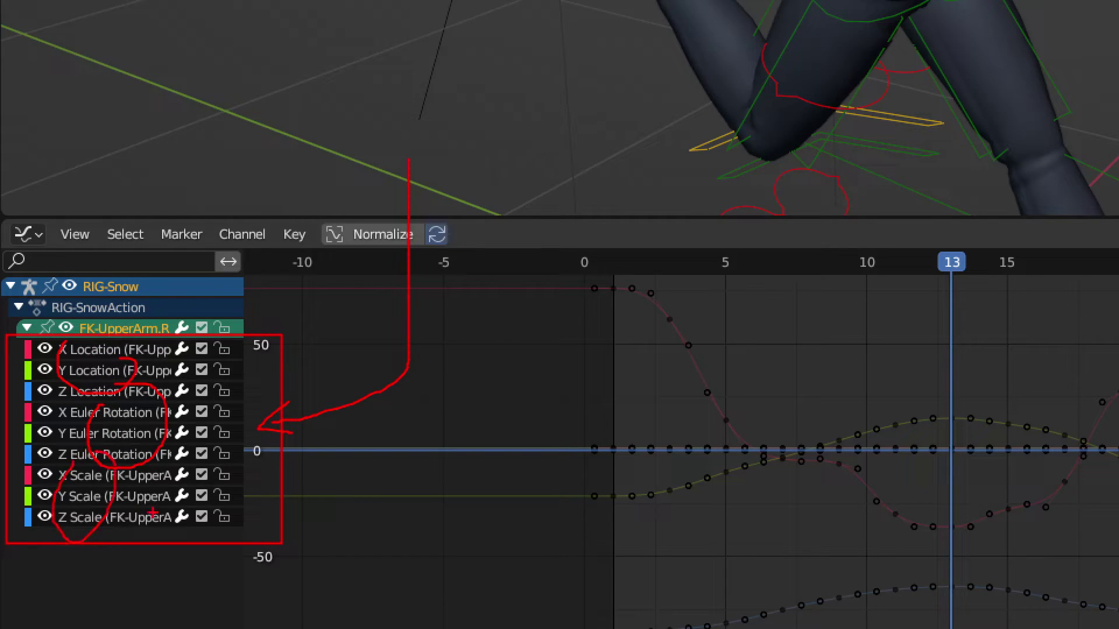
key("Escape")
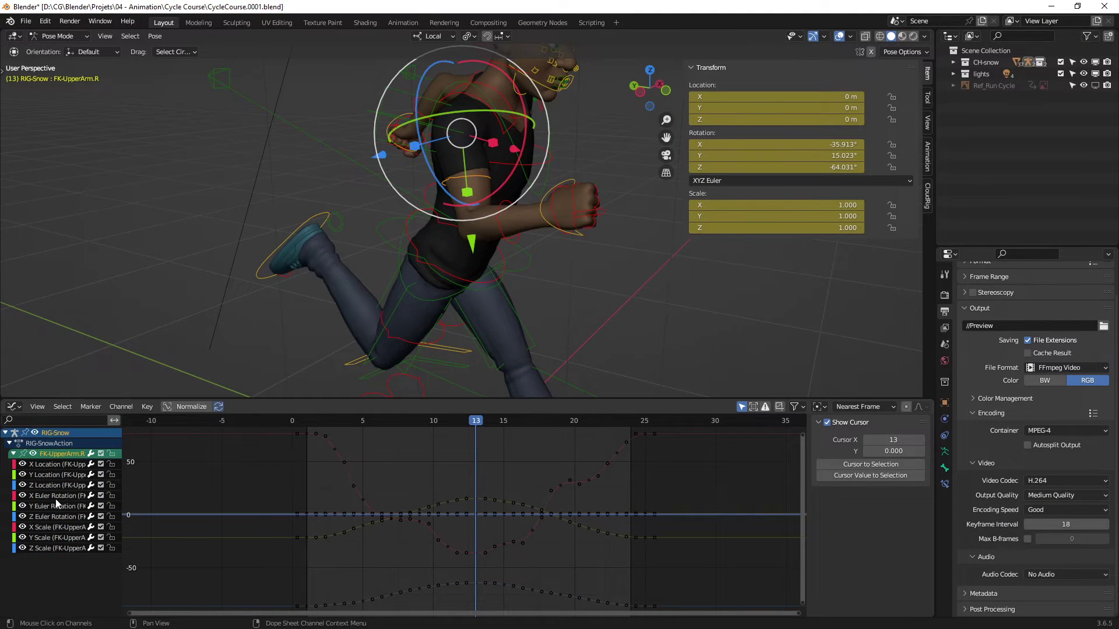
Hide the X, Y and Z Scale and Location curves of FK-UpperArm.R in the graph.
key("ctrl+1")
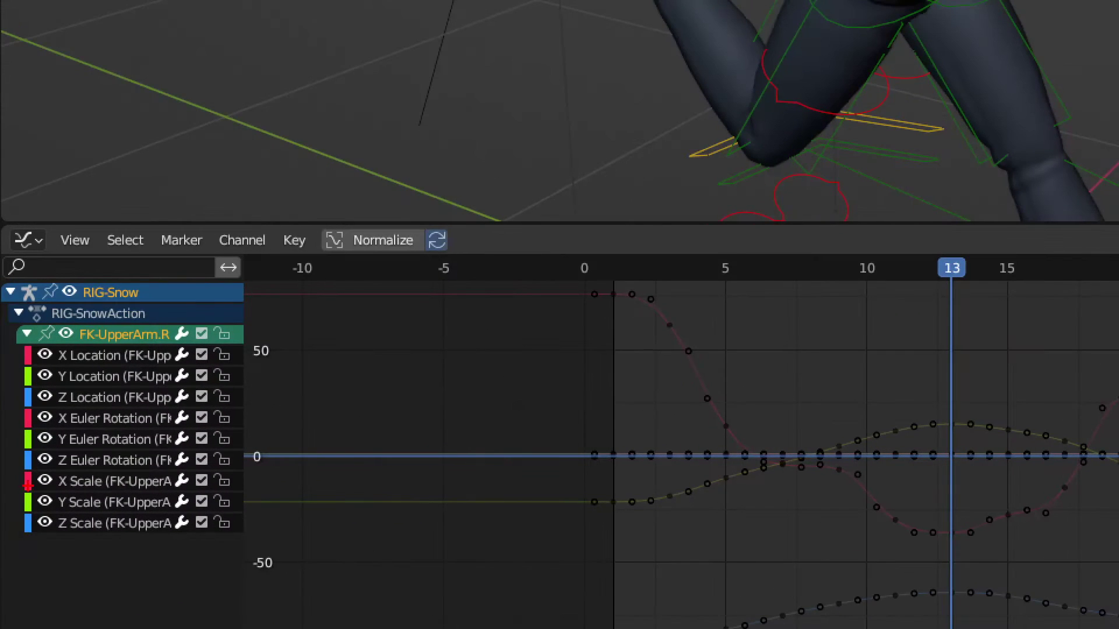
mouse_move(32, 468)
left_mouse_down("ctrl")
mouse_move(60, 555)
mouse_move(22, 548)
left_mouse_up("ctrl")
key("Escape")
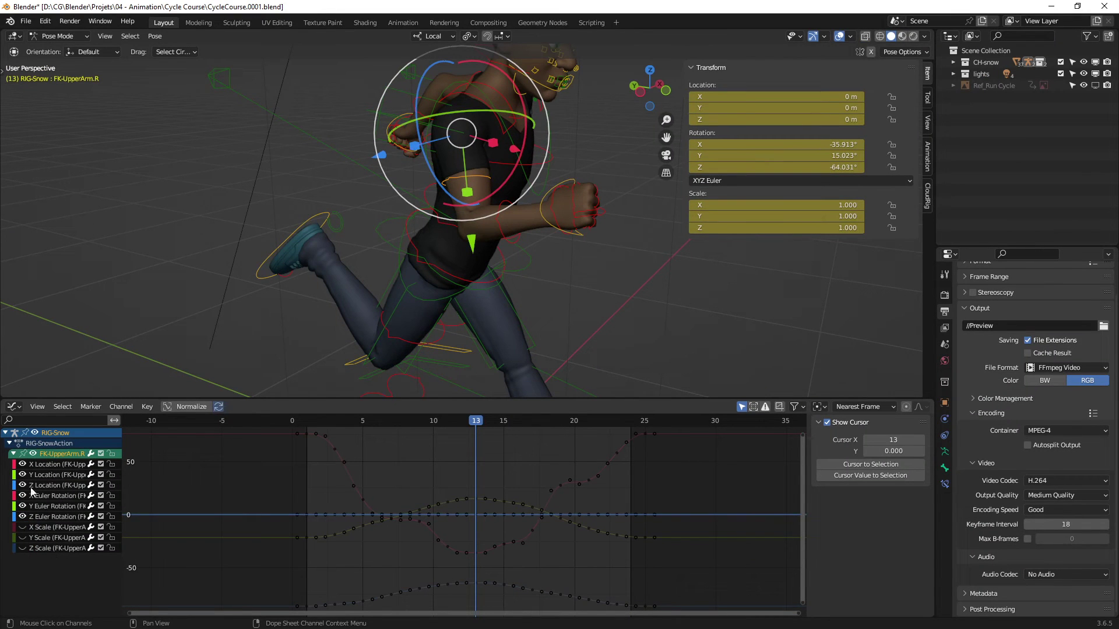
mouse_move(22, 464)
left_mouse_down()
mouse_move(24, 485)
mouse_move(118, 493)
left_mouse_up()
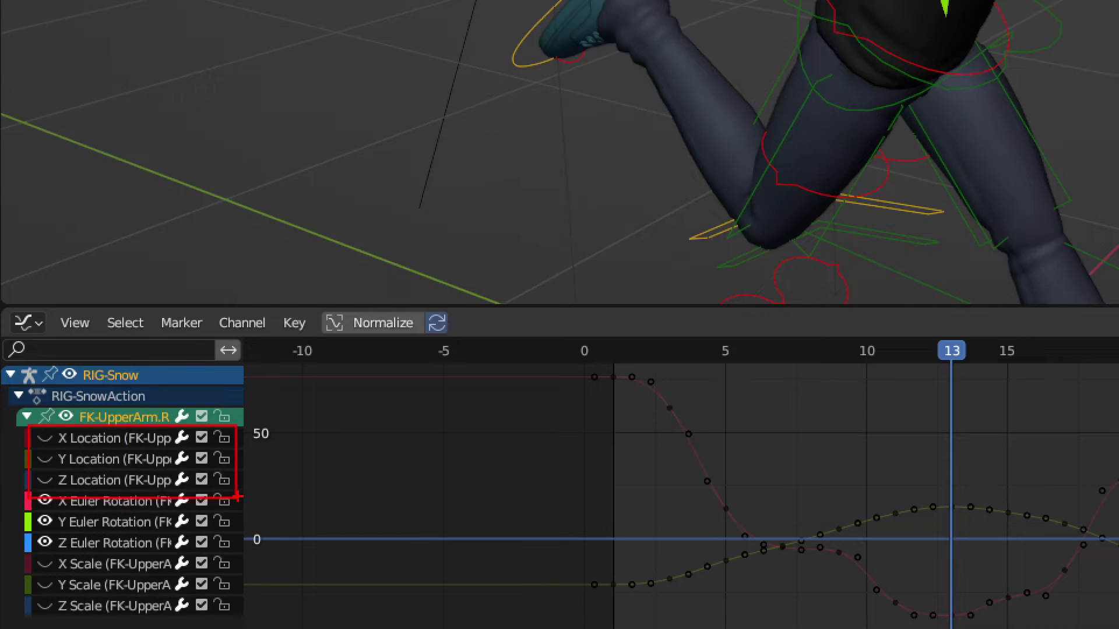
key("Escape")
Try to move the right upper-arm control along its local X axis.
mouse_move(509, 160)
middle_mouse_down()
mouse_move(515, 212)
mouse_move(488, 243)
mouse_move(442, 245)
mouse_move(499, 229)
middle_mouse_up()
key("g")
key("x")
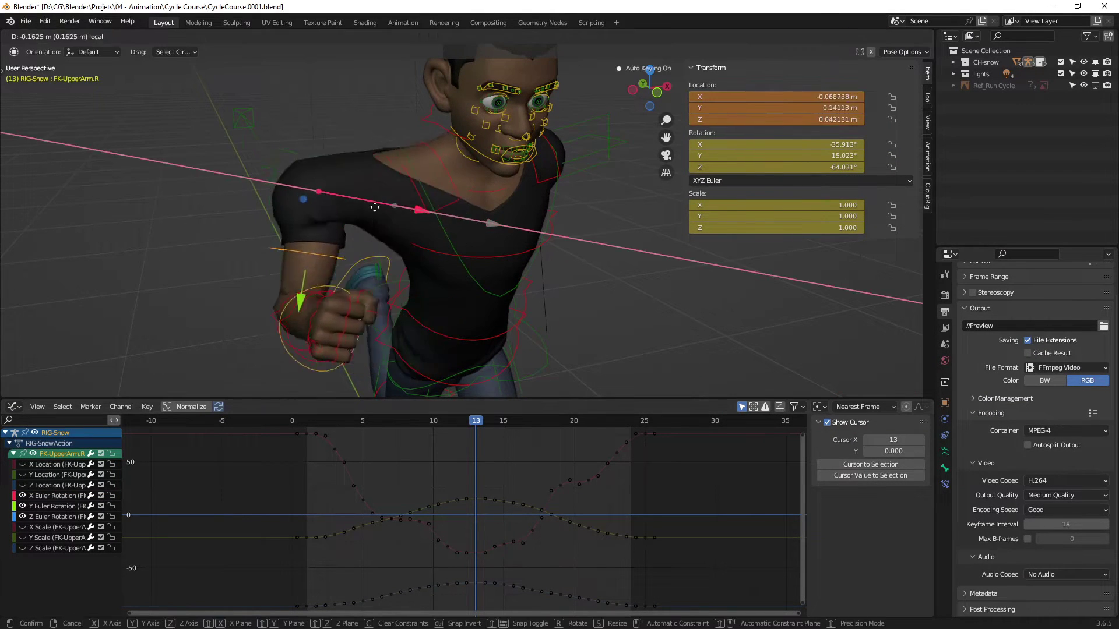
key("Escape")
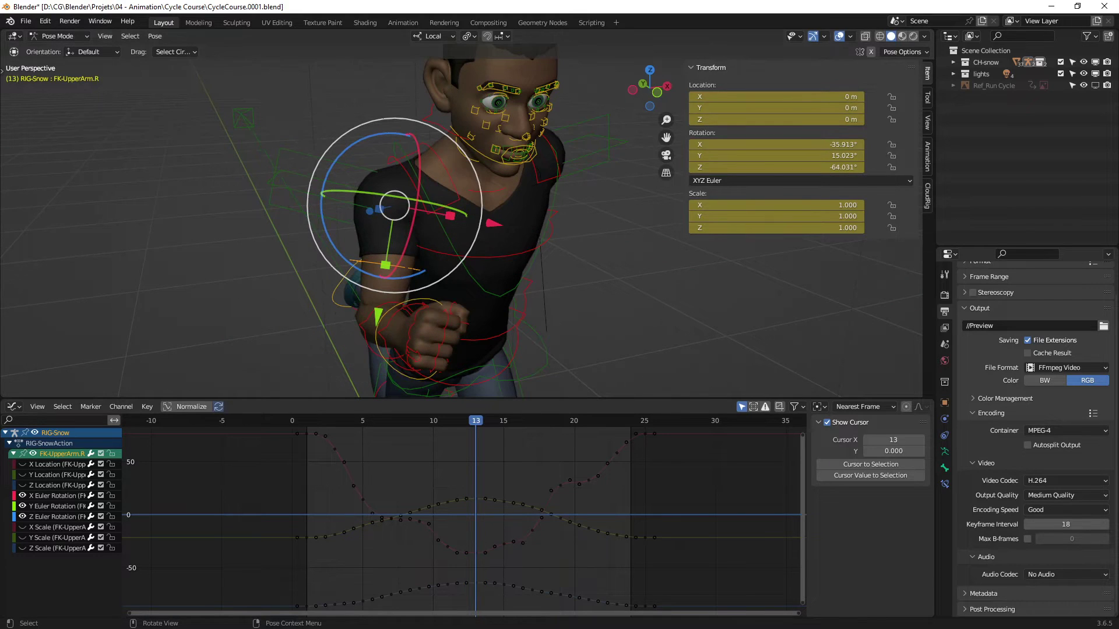
Select the right upper-arm control again and bring its Euler rotation curves for the whole cycle into view.
left_click(243, 208)
left_click(390, 269)
middle_click_drag(319, 282, 406, 250)
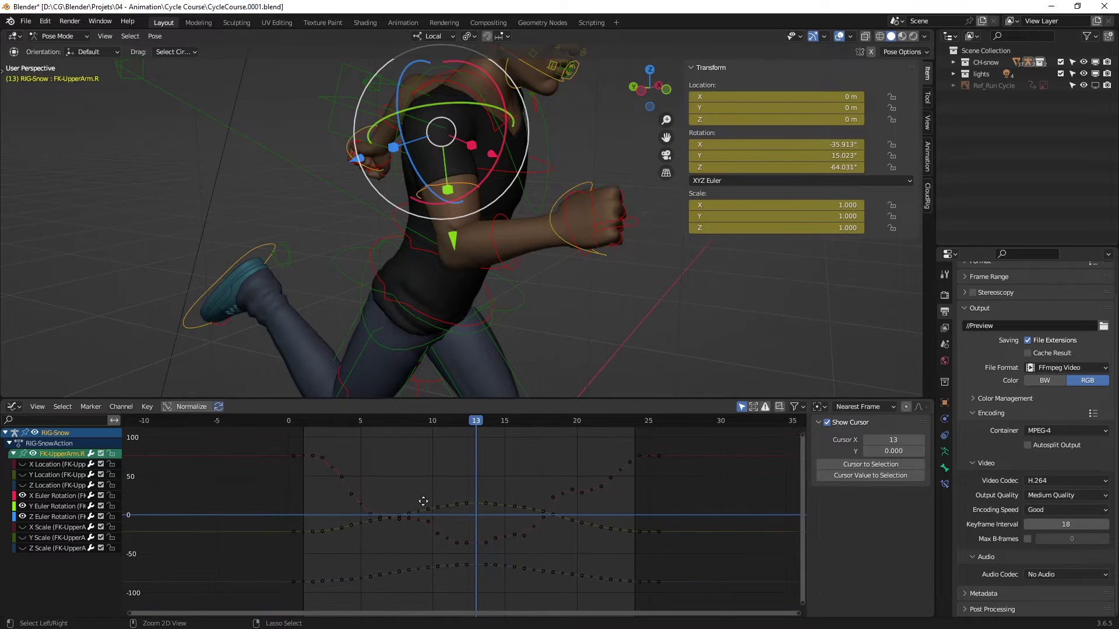
mouse_move(422, 496)
middle_mouse_down("ctrl")
mouse_move(449, 492)
mouse_move(435, 492)
middle_mouse_up("ctrl")
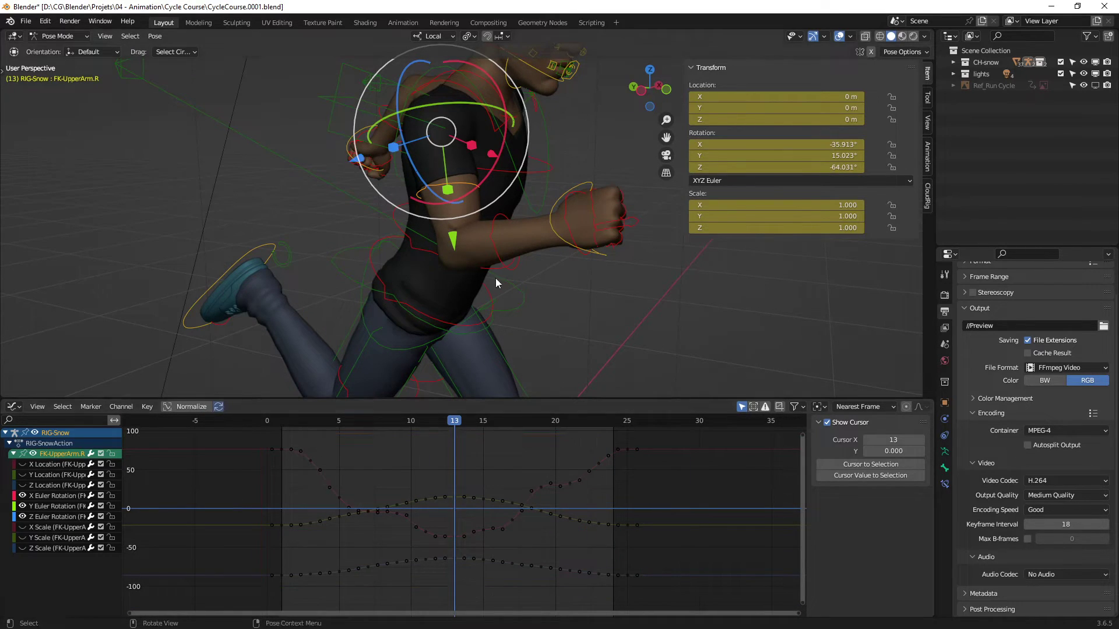
Scrub through the early frames around frame 5 to examine the right upper arm's swing in the viewport.
middle_click_drag(495, 278, 474, 352, "shift")
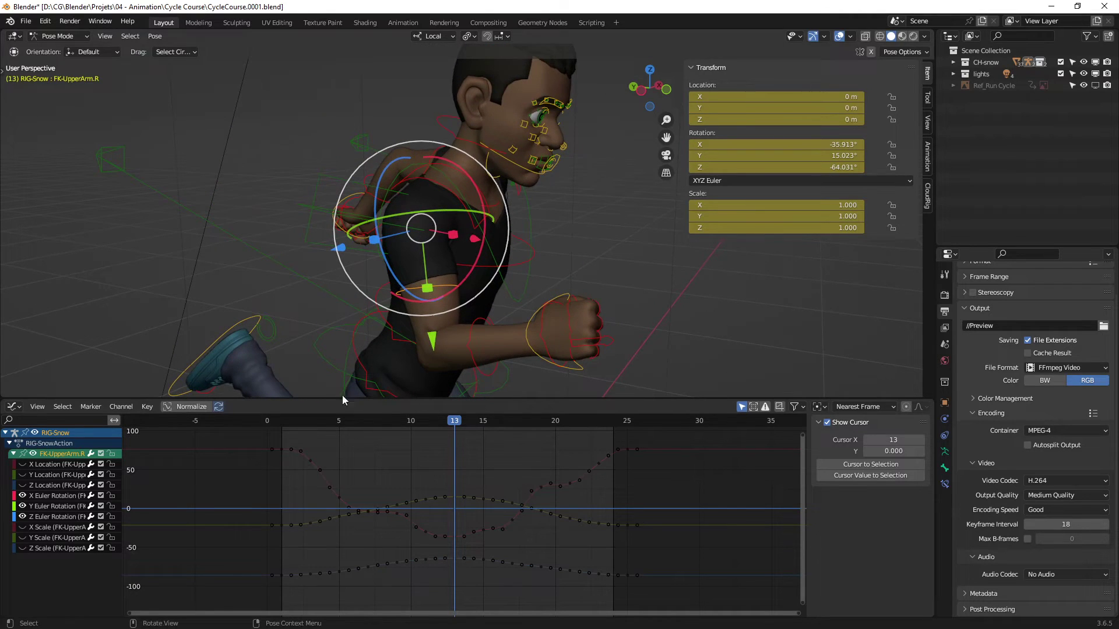
left_click(293, 420)
left_click(341, 425)
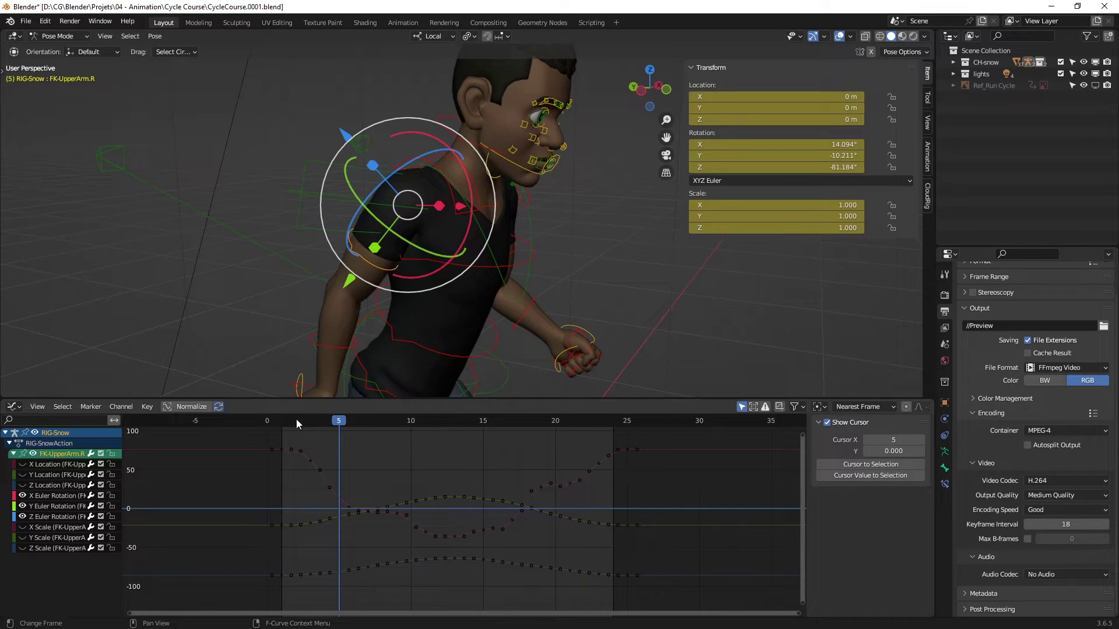
mouse_move(323, 421)
left_mouse_down()
mouse_move(298, 422)
mouse_move(591, 425)
mouse_move(341, 407)
mouse_move(309, 419)
mouse_move(597, 428)
mouse_move(308, 424)
mouse_move(589, 429)
mouse_move(334, 431)
left_mouse_up()
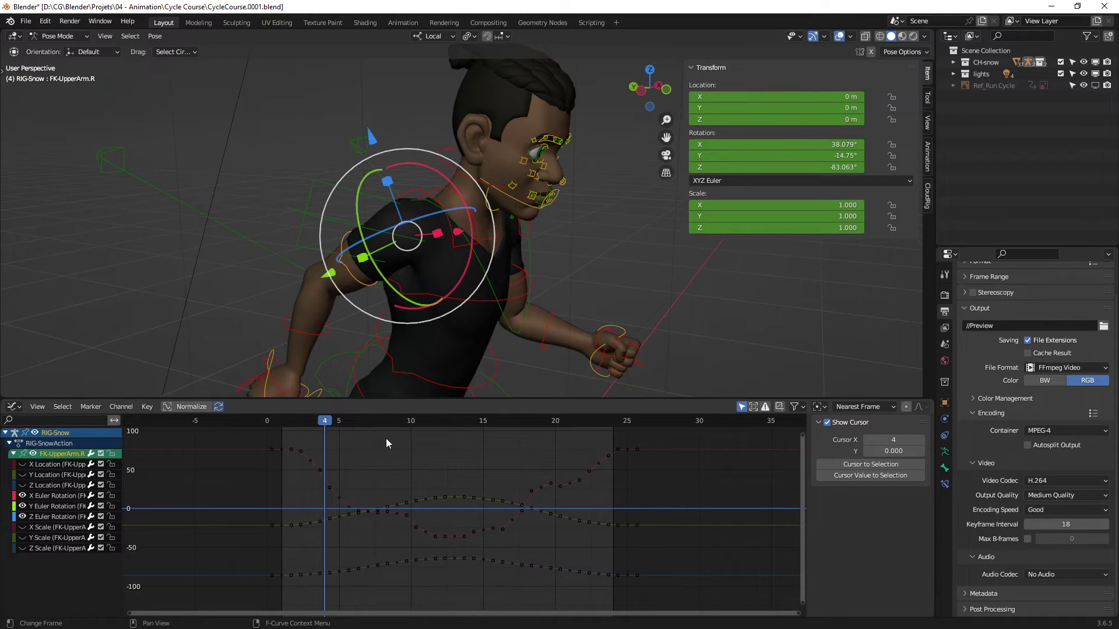
Step frame by frame back and forth between frames 2 and 22 to examine the right arm's forward and backward swing.
key("Left")
key("Left")
key("Right")
key("Right")
key("Right")
key("Right")
key("Right")
key("Right")
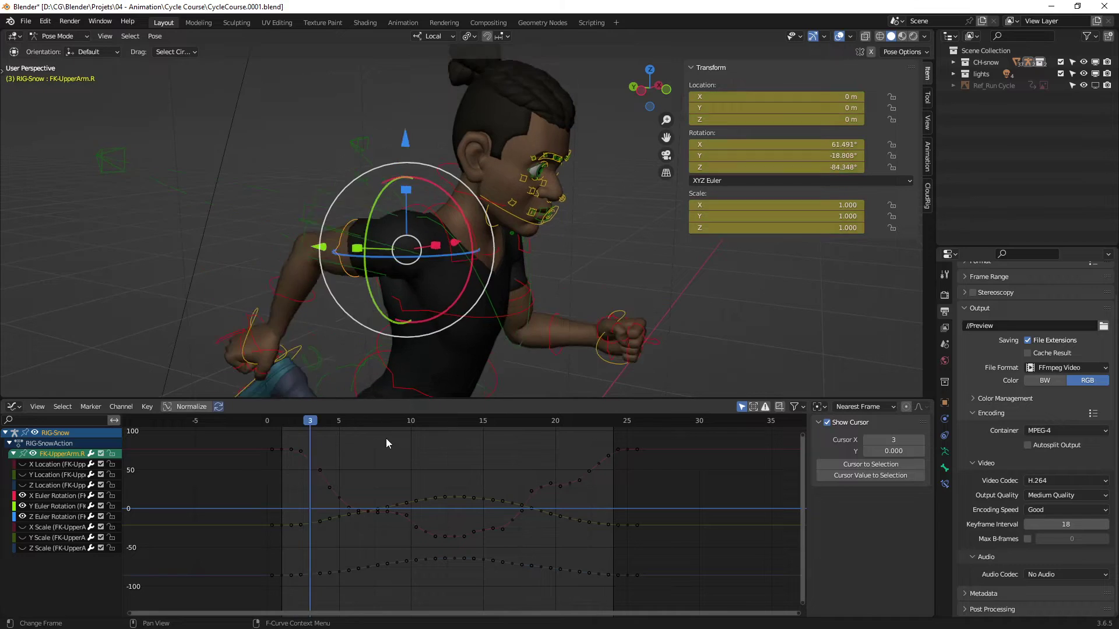
key("Right")
key("Right")
key("Right")
key("Right")
key("Right")
key("Right")
key("Right")
key("Right")
key("Right")
key("Right")
key("Right")
key("Right")
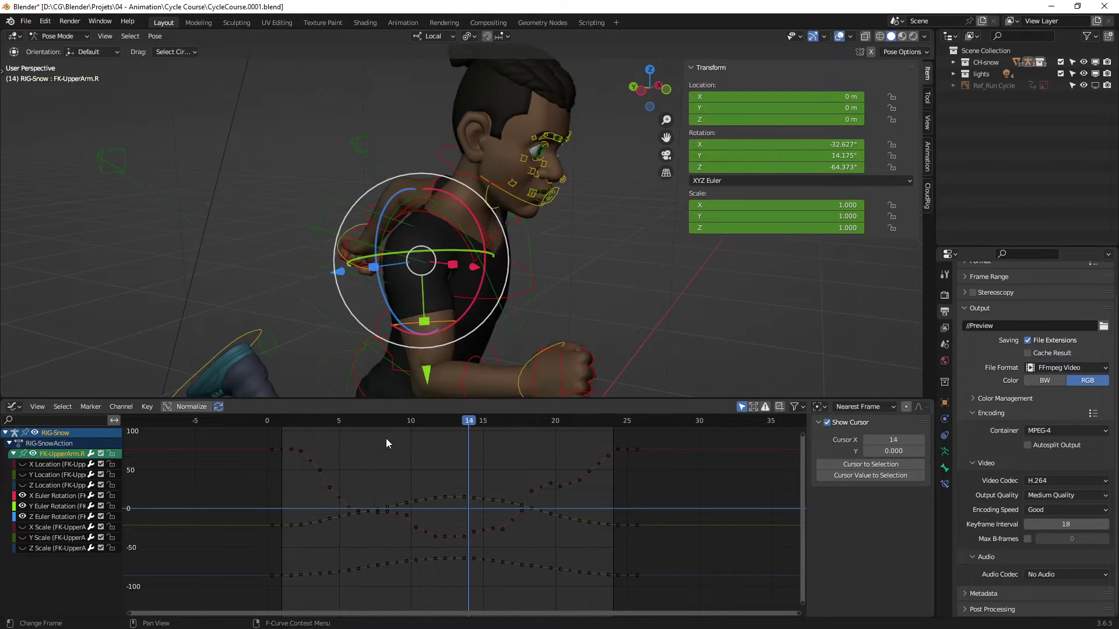
key("Right")
key("Right")
key("Right")
key("Left")
key("Left")
key("Left")
key("Left")
key("Left")
key("Left")
key("Left")
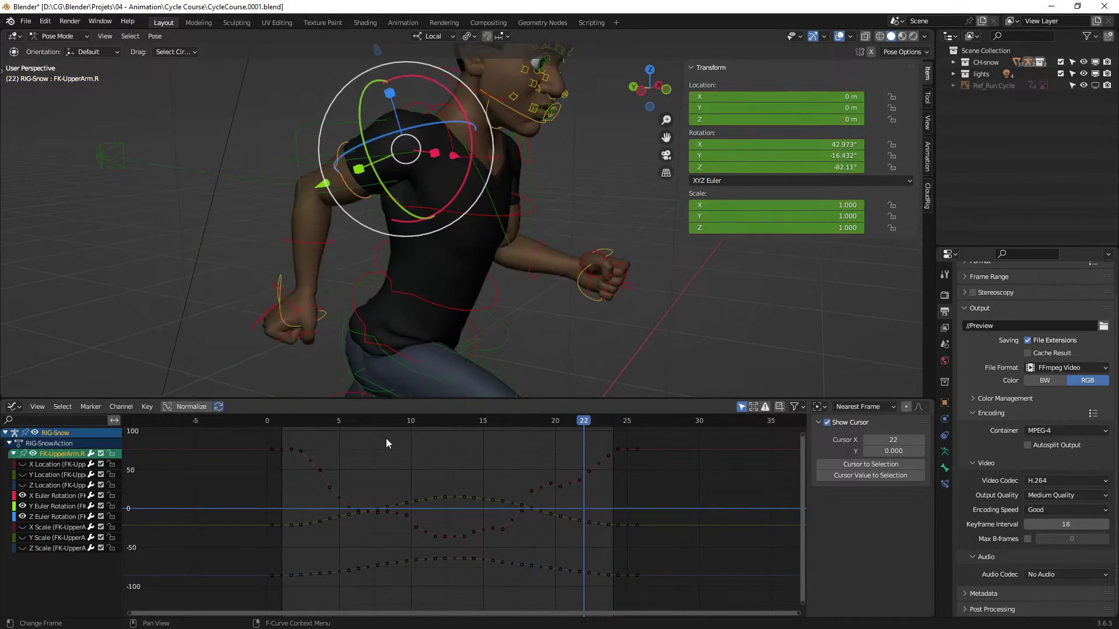
key("Left")
key("Left")
key("Left")
key("Left")
key("Left")
key("Left")
key("Left")
key("Left")
key("Left")
key("Left")
key("Left")
key("Left")
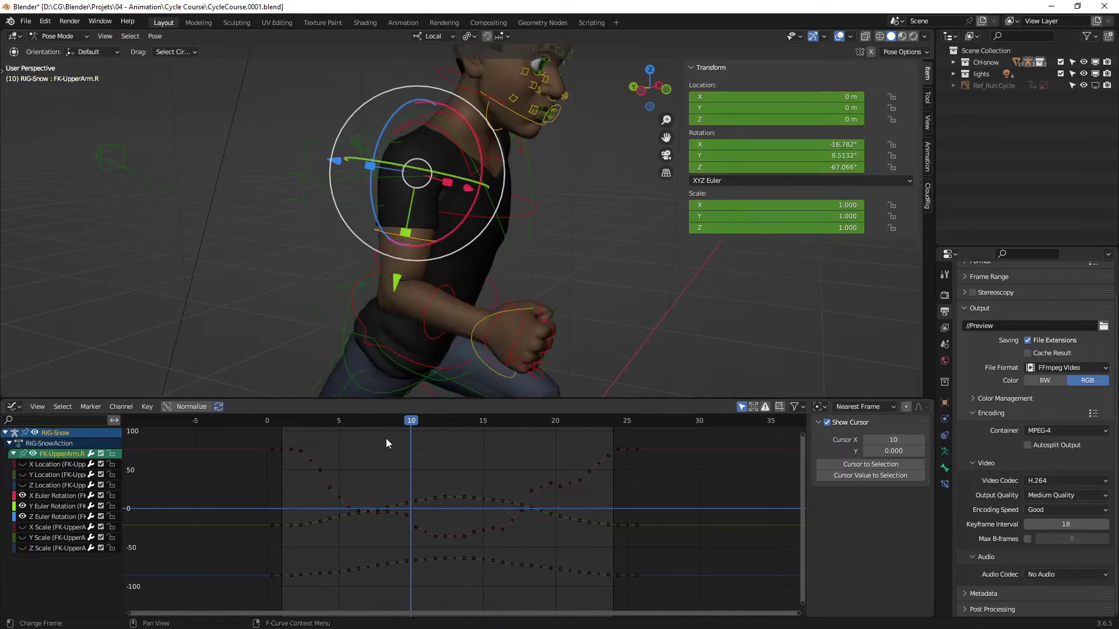
key("Left")
key("Left")
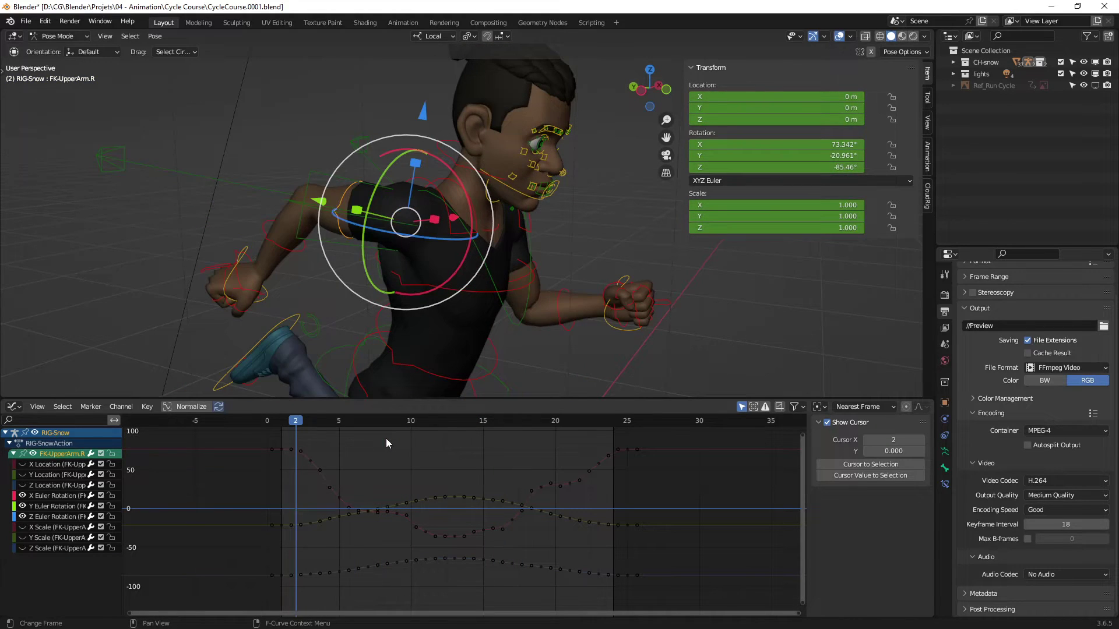
key("Right")
key("Right")
key("Right")
key("Right")
key("Right")
key("Right")
key("Right")
key("Right")
key("Right")
key("Right")
key("Right")
key("Right")
key("Right")
key("Right")
key("Right")
key("Right")
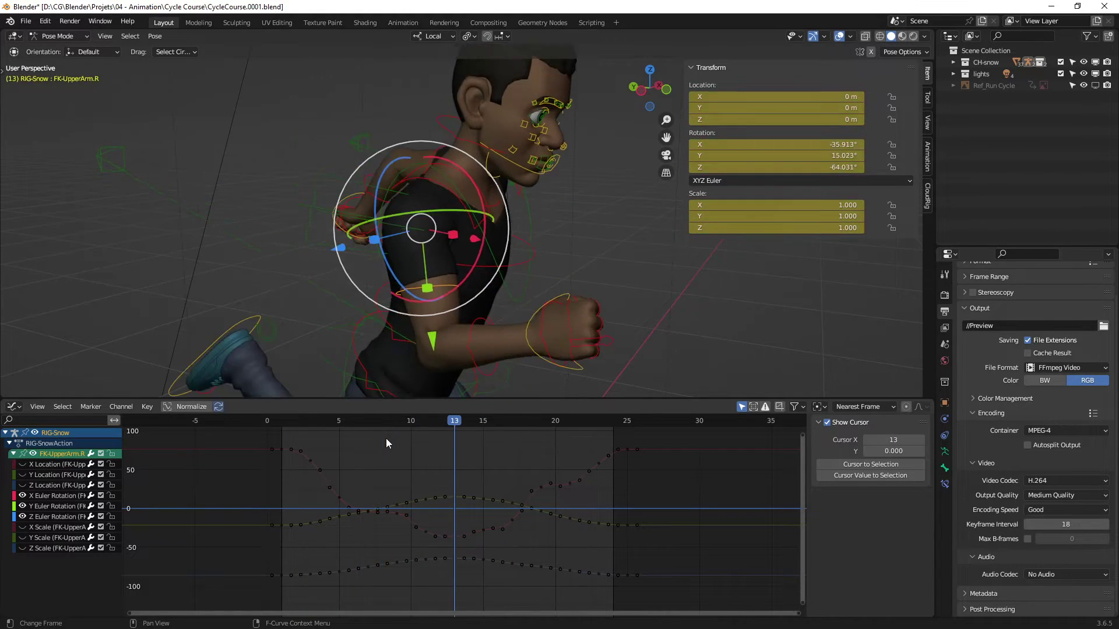
key("Right")
key("Right")
key("Left")
key("Left")
key("Left")
key("Left")
key("Left")
key("Left")
key("Left")
key("Left")
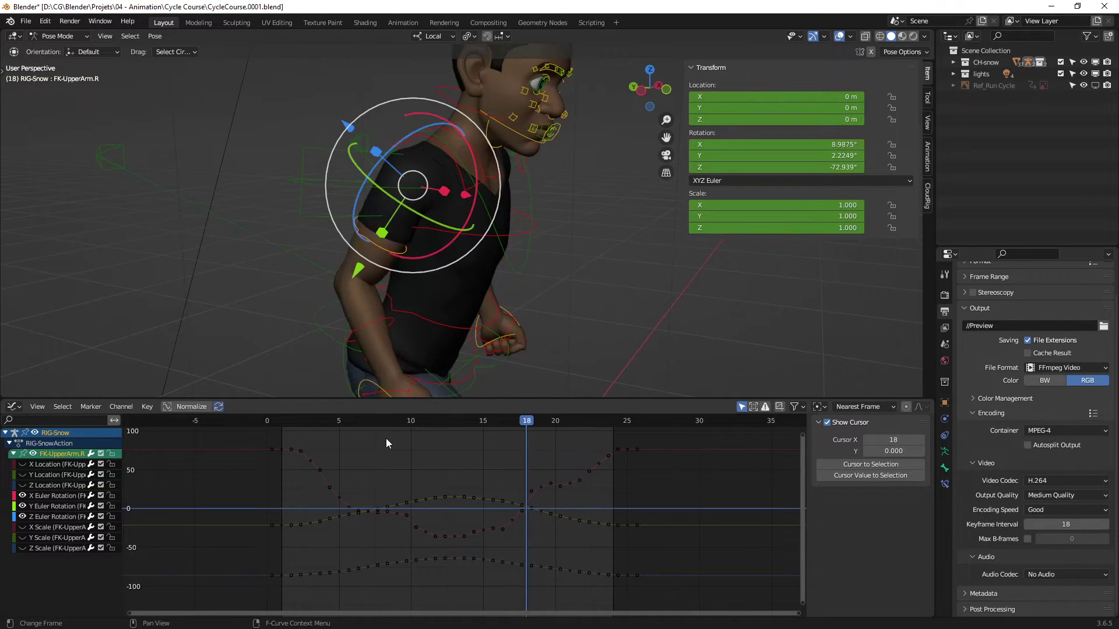
key("Left")
key("Left")
key("Left")
key("Left")
key("Left")
key("Left")
key("Left")
key("Left")
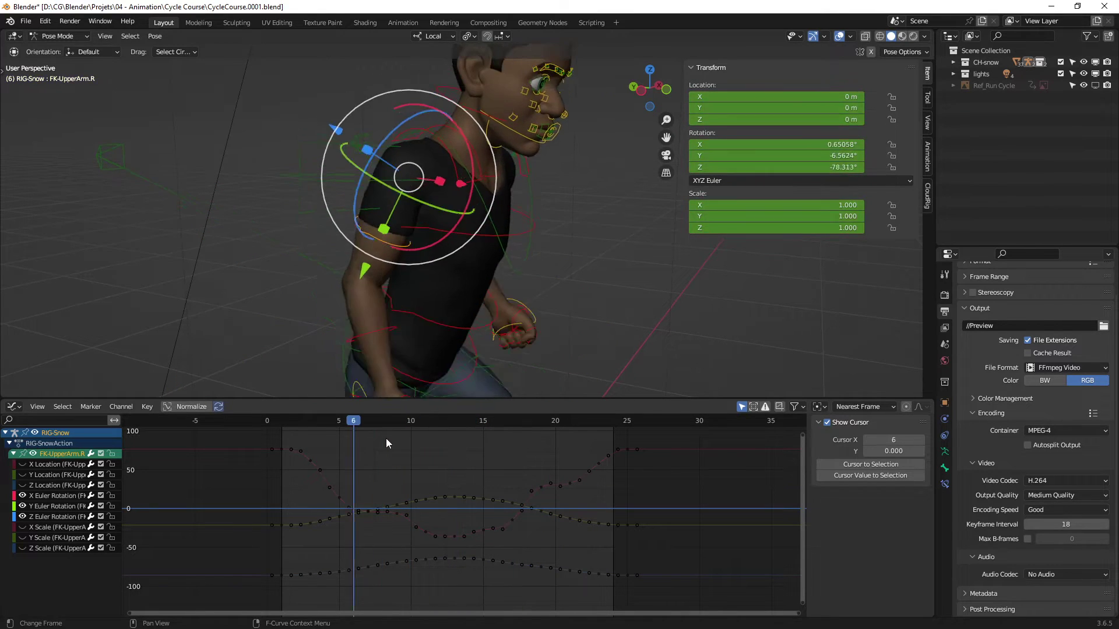
key("Right")
key("Right")
key("Right")
key("Right")
key("Right")
key("Right")
key("Right")
key("Right")
key("Right")
key("Right")
key("Right")
key("Right")
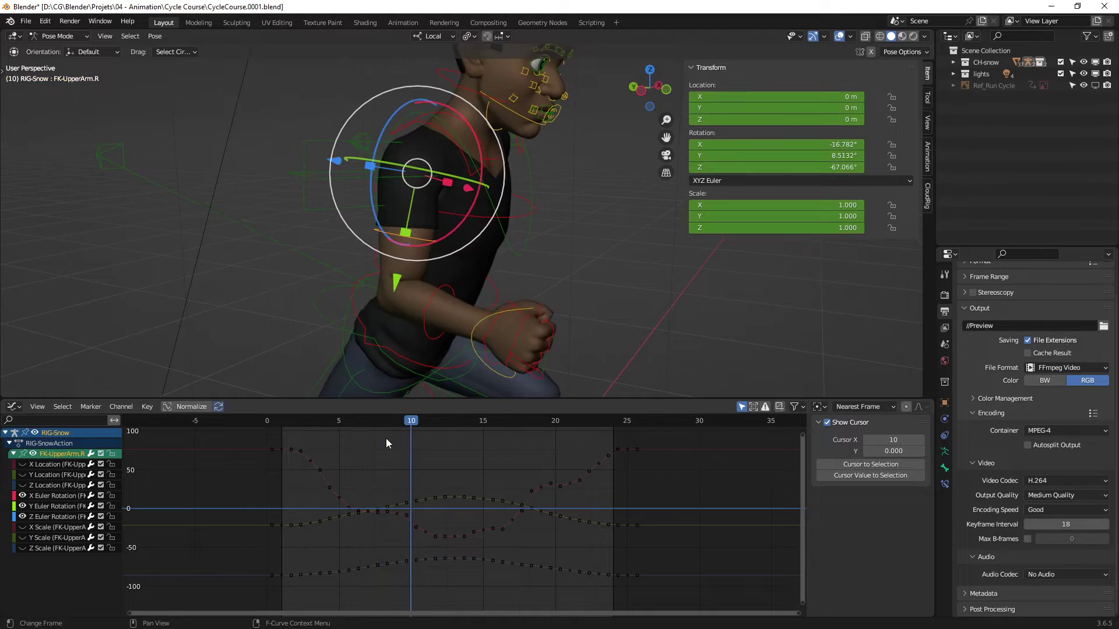
key("Right")
key("Right")
key("Right")
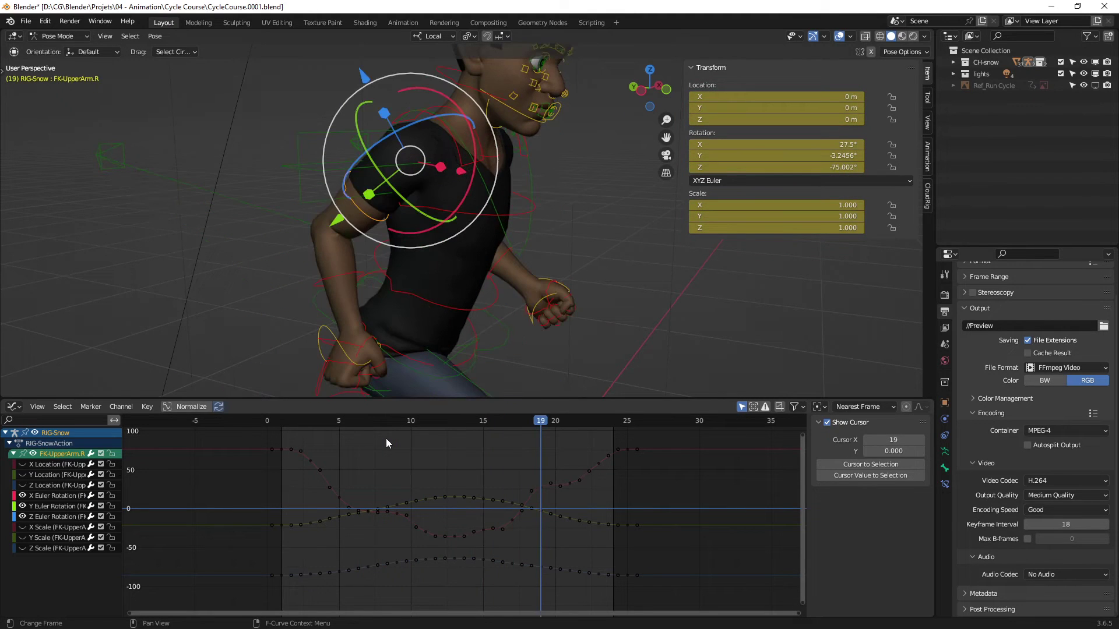
key("Left")
key("Left")
key("Left")
key("Left")
key("Right")
key("Right")
key("Right")
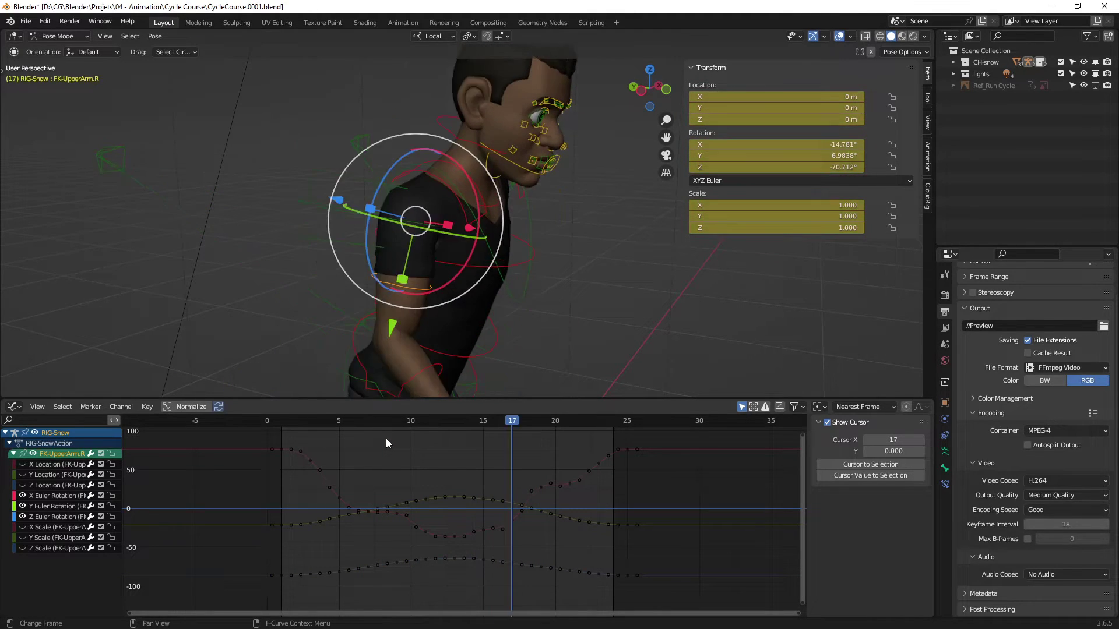
key("Left")
key("Left")
key("Left")
key("Left")
key("Left")
key("Left")
key("Left")
key("Left")
key("Left")
key("Left")
key("Left")
key("Left")
key("Left")
key("Left")
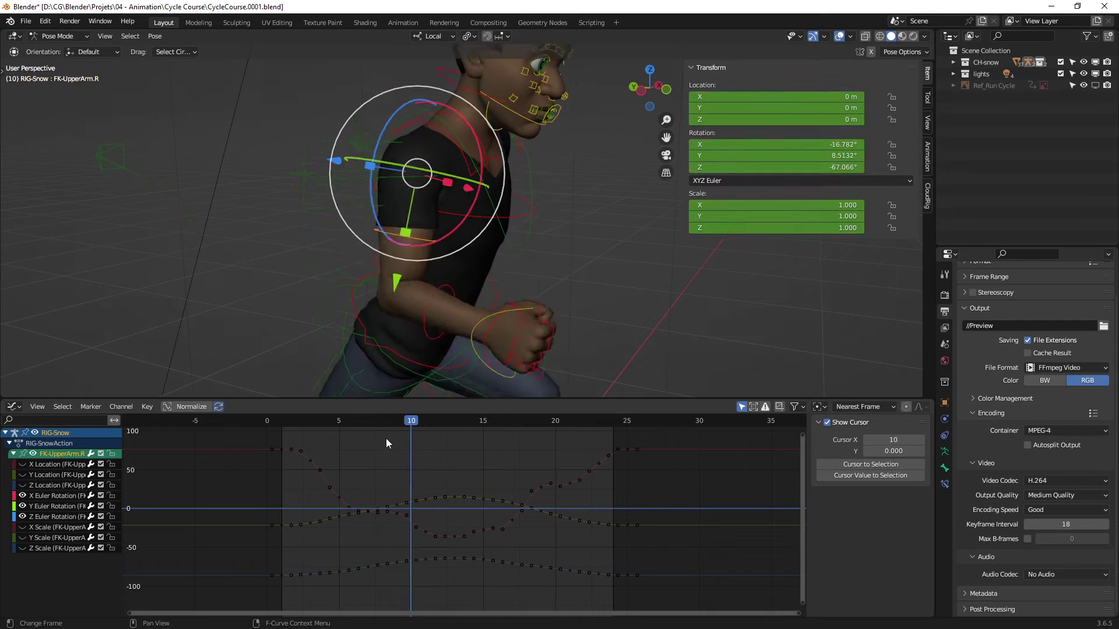
key("Right")
key("Right")
key("Right")
key("Right")
key("Right")
key("Right")
key("Right")
key("Right")
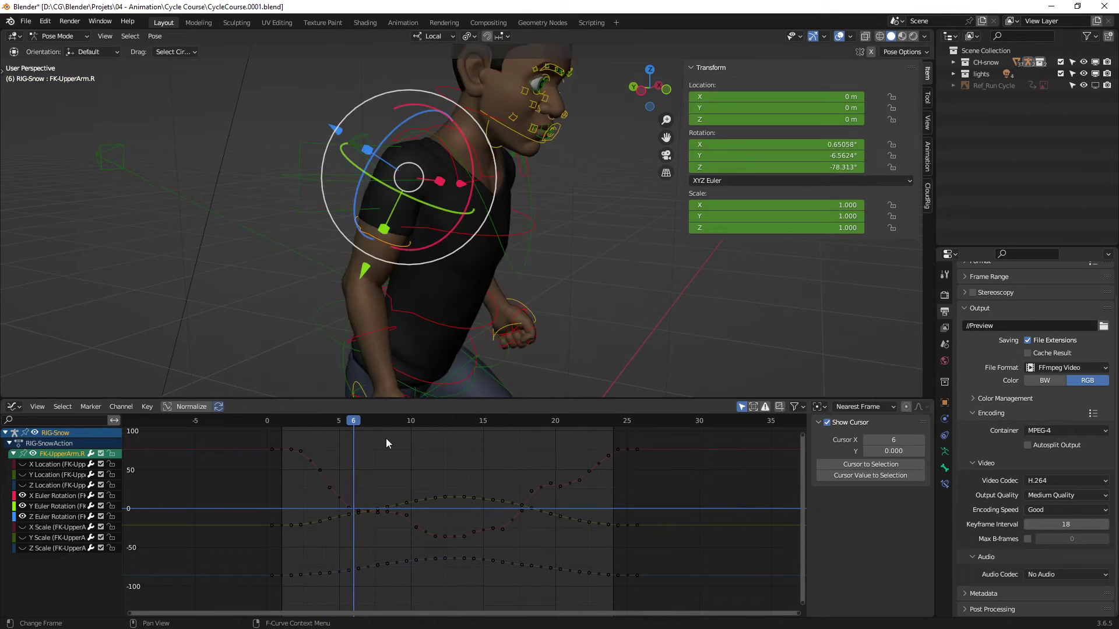
key("Right")
key("Right")
key("Right")
key("Right")
key("Right")
key("Right")
key("Right")
key("Right")
key("Right")
key("Right")
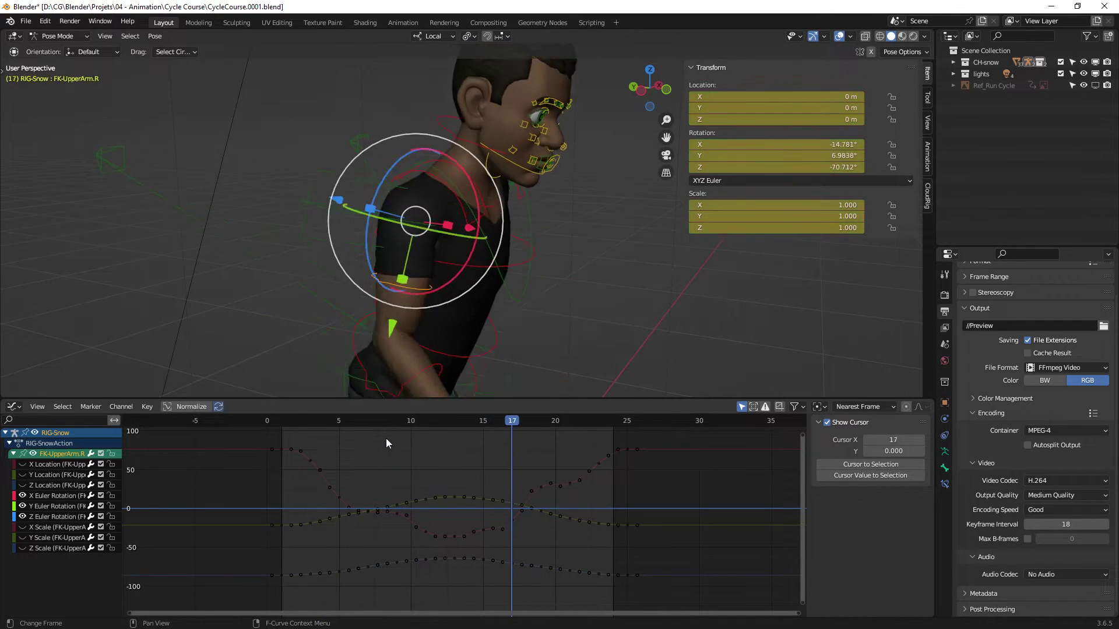
key("Left")
key("Left")
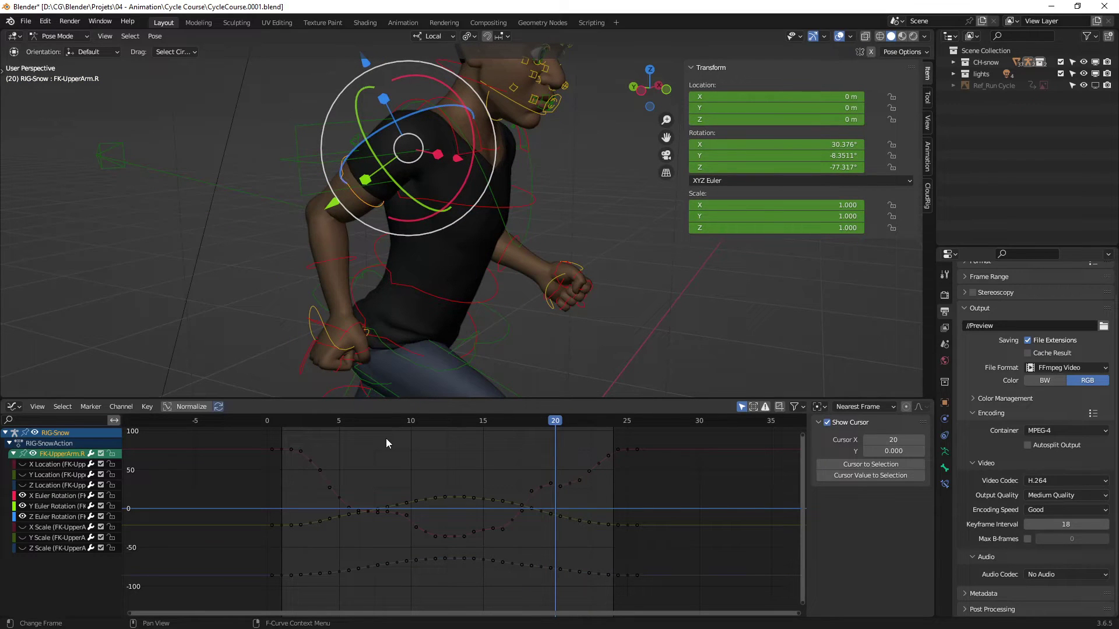
Select the X Euler Rotation curve of FK-UpperArm.R in the graph.
left_click(331, 488)
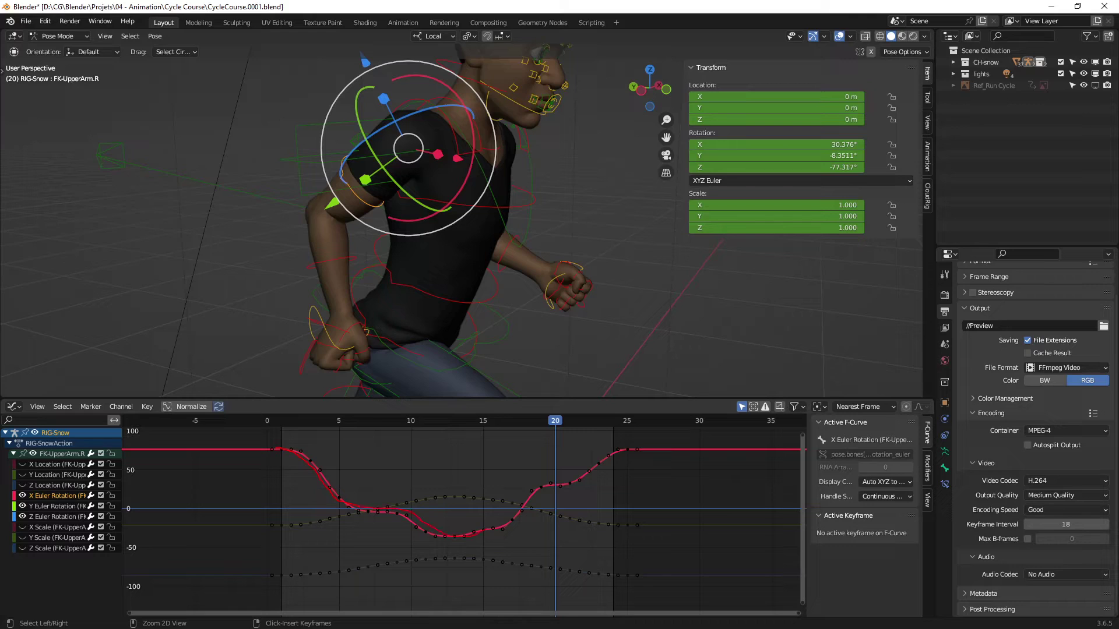
key("Escape")
middle_click_drag(462, 499, 483, 477, "ctrl")
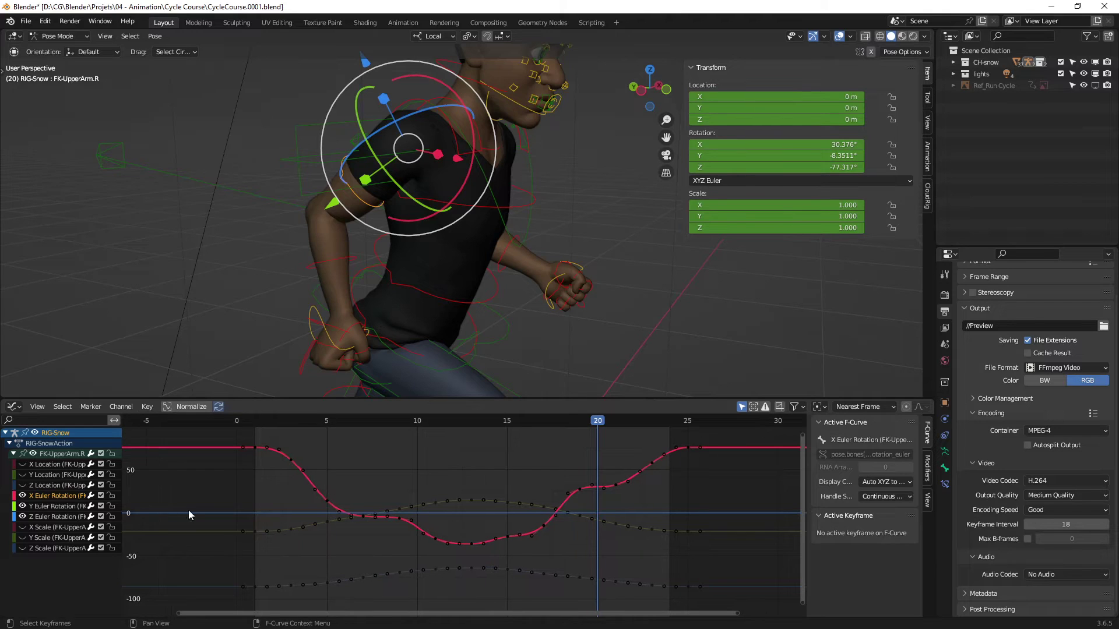
Lock the Y and Z Euler Rotation curves of FK-UpperArm.R and try selecting keyframes on them.
left_click(22, 506)
left_click(22, 516)
left_click_drag(23, 505, 22, 516)
left_click_drag(111, 506, 112, 517)
left_click_drag(399, 474, 508, 510)
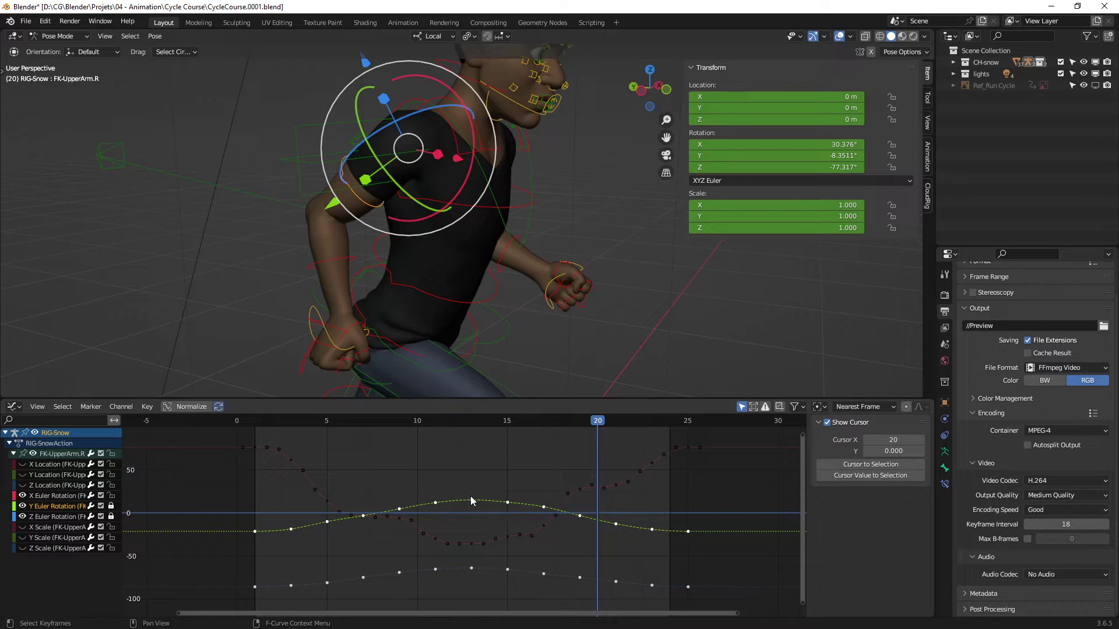
left_click(484, 482)
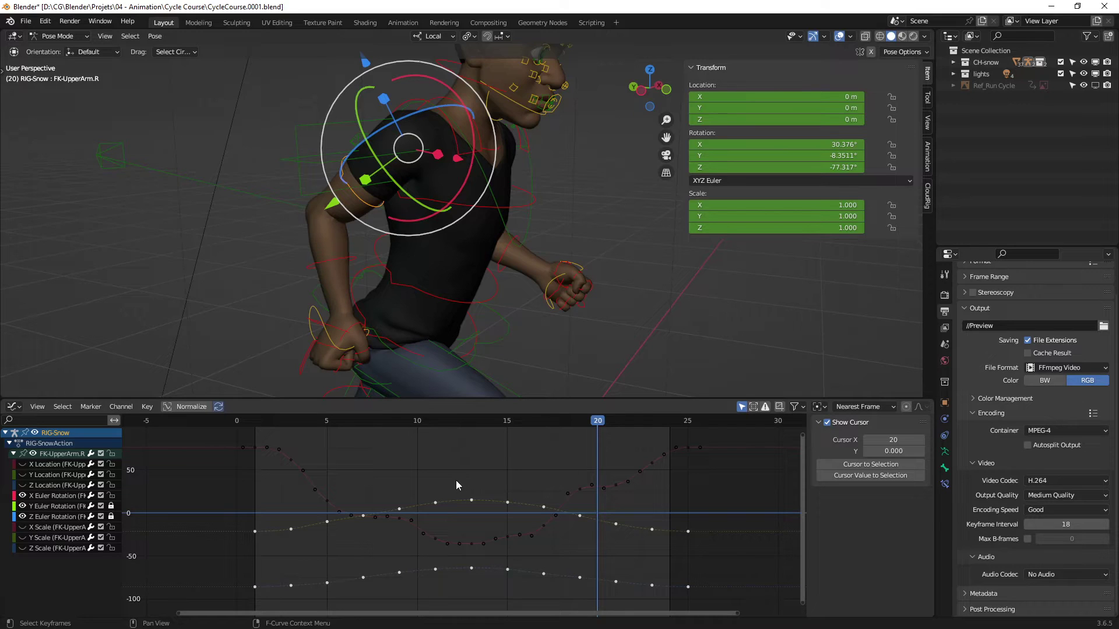
Select the X Euler Rotation keyframe at frame 5 and keep the whole cycle in view.
scroll(450, 480, "up", 2)
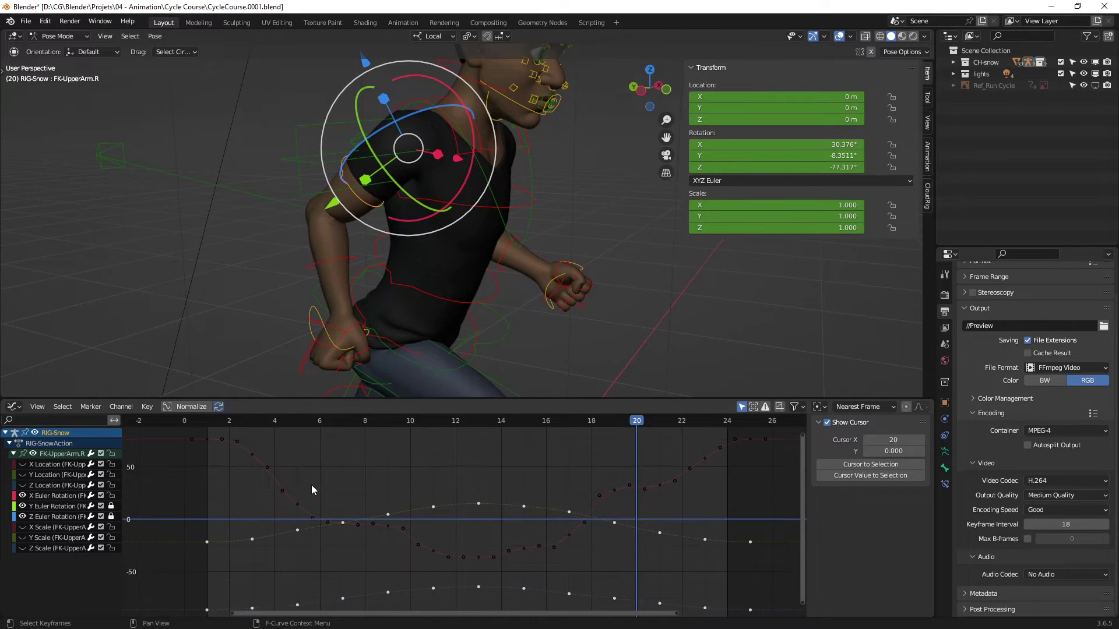
left_click(299, 504)
mouse_move(431, 490)
middle_mouse_down("ctrl")
mouse_move(442, 478)
mouse_move(469, 489)
mouse_move(449, 484)
middle_mouse_up("ctrl")
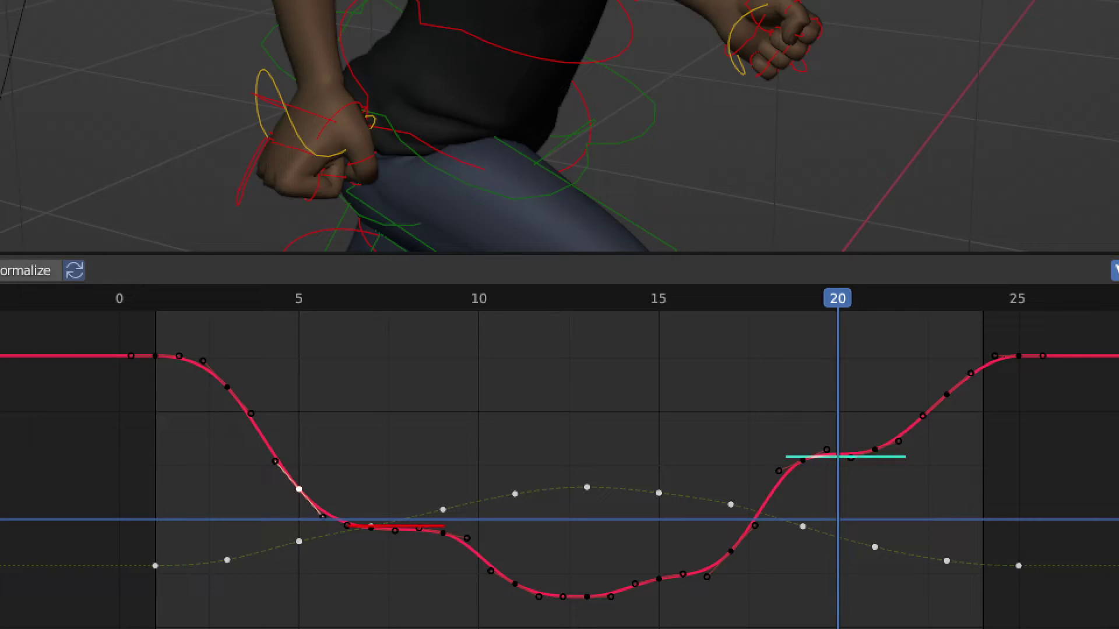
left_click_drag(505, 592, 736, 574)
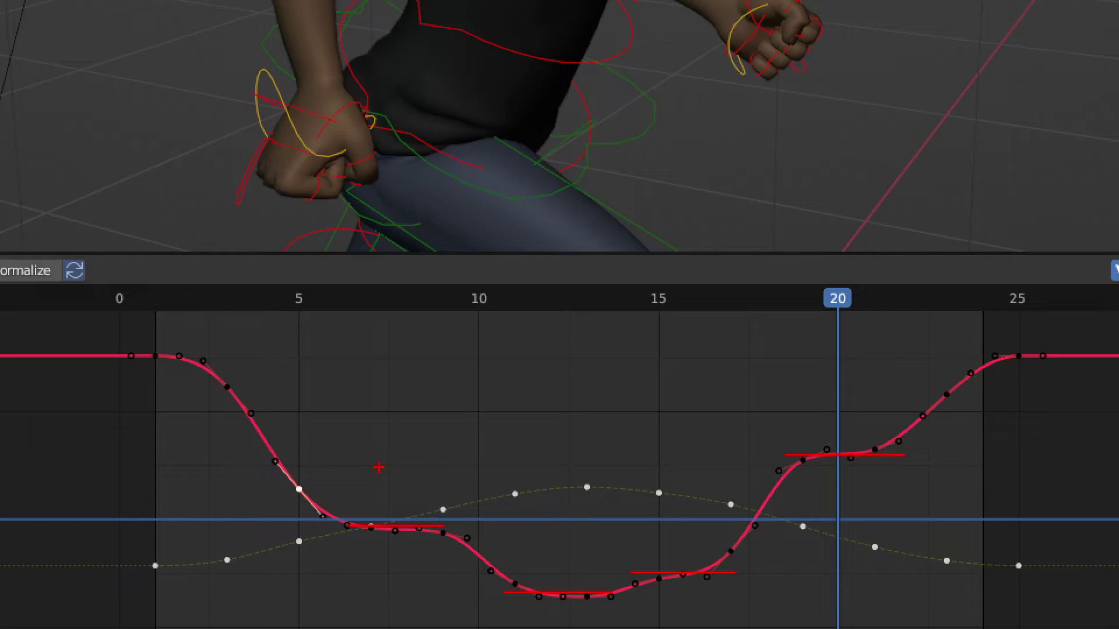
left_click_drag(388, 437, 402, 571)
mouse_move(900, 437)
left_mouse_down()
mouse_move(775, 420)
mouse_move(906, 454)
left_mouse_up()
left_click_drag(816, 399, 853, 399)
key("Escape")
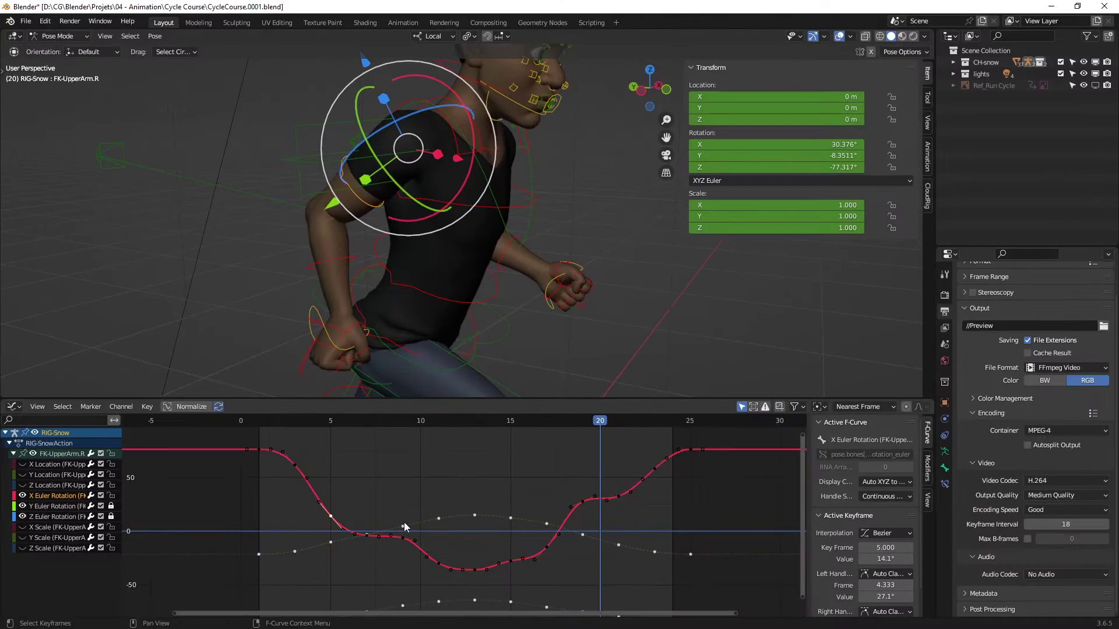
Go to frame 6 and check the right arm's motion through frame 9, along the flat part of the X rotation curve.
left_click(348, 421)
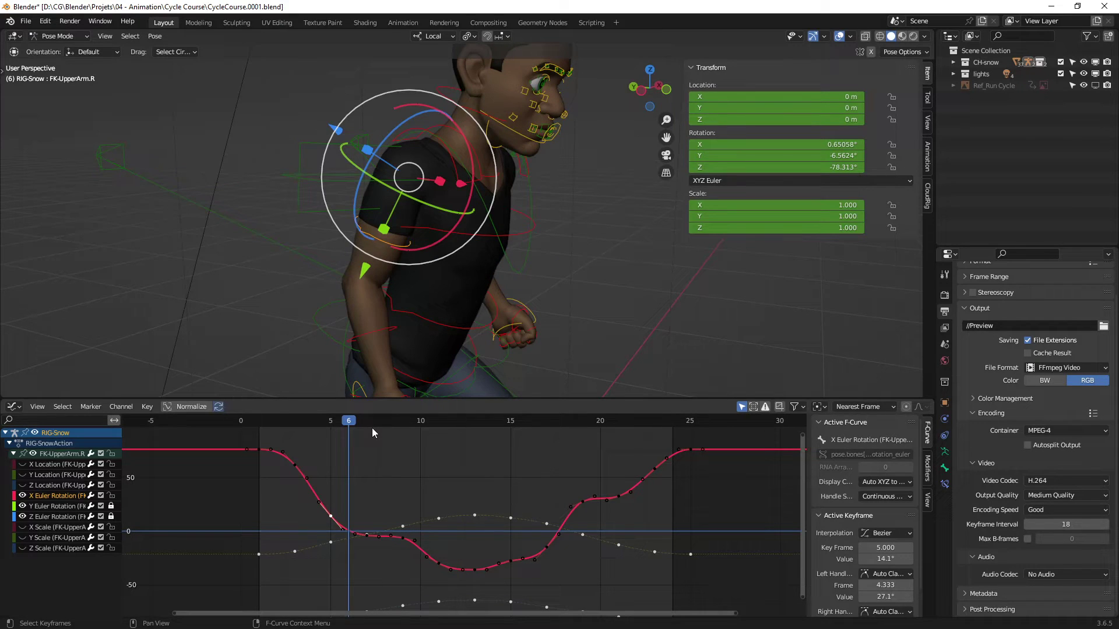
key("space")
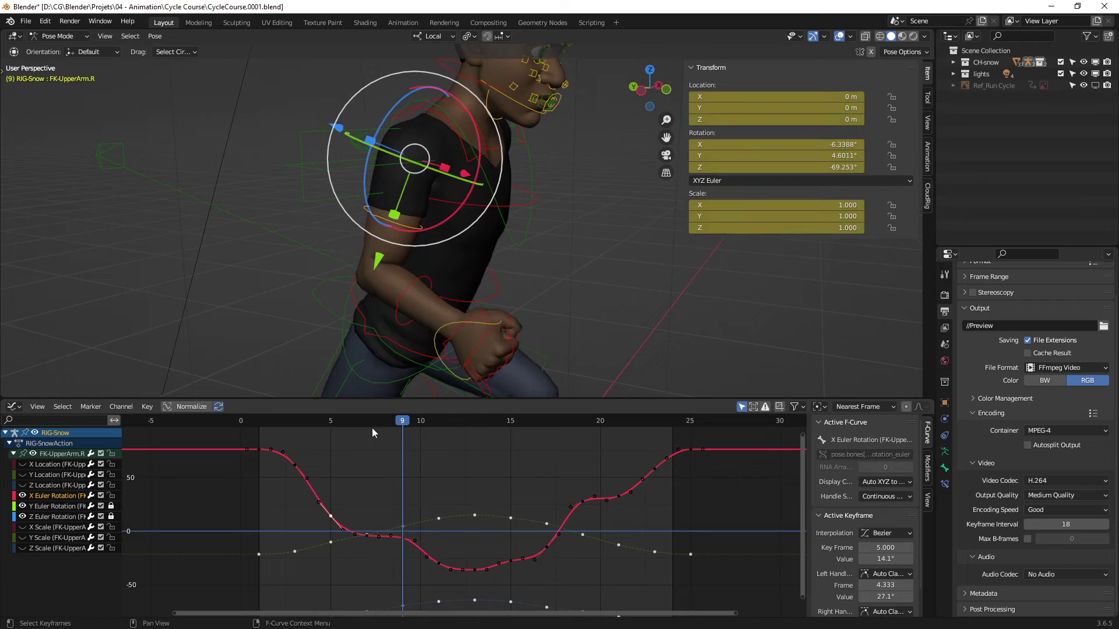
key("Escape")
key("Left")
key("Right")
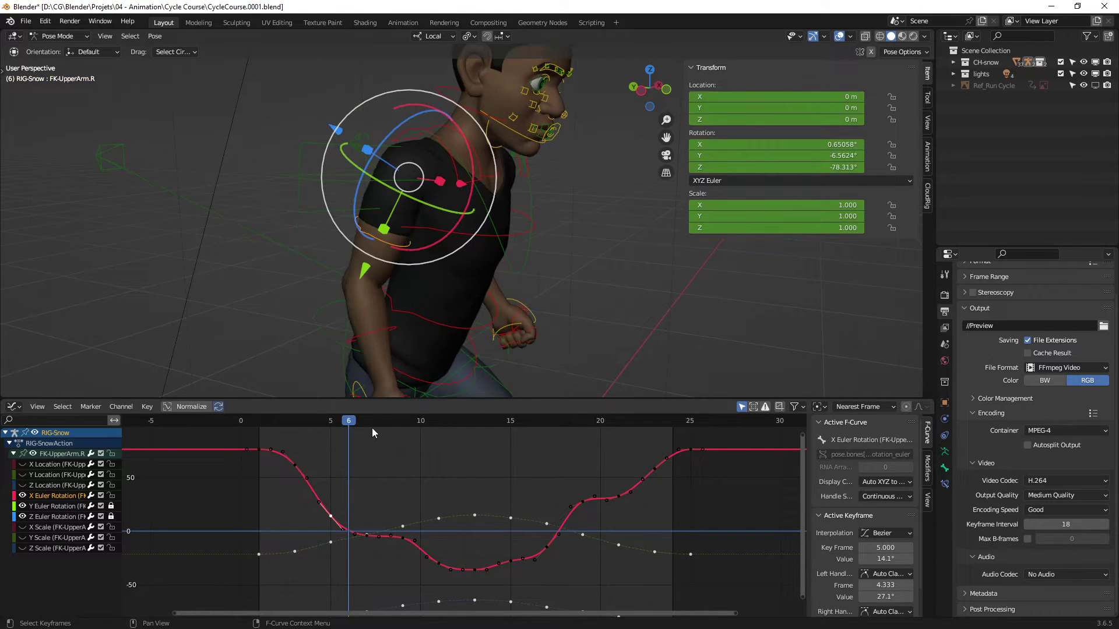
Compare the right arm's poses back and forth between frames 6 and 9, where the X rotation curve flattens.
key("Right")
key("Left")
key("Right")
key("Right")
key("Right")
key("Left")
key("Left")
key("Left")
key("Right")
key("Right")
key("Right")
key("Left")
key("Left")
key("Left")
key("Right")
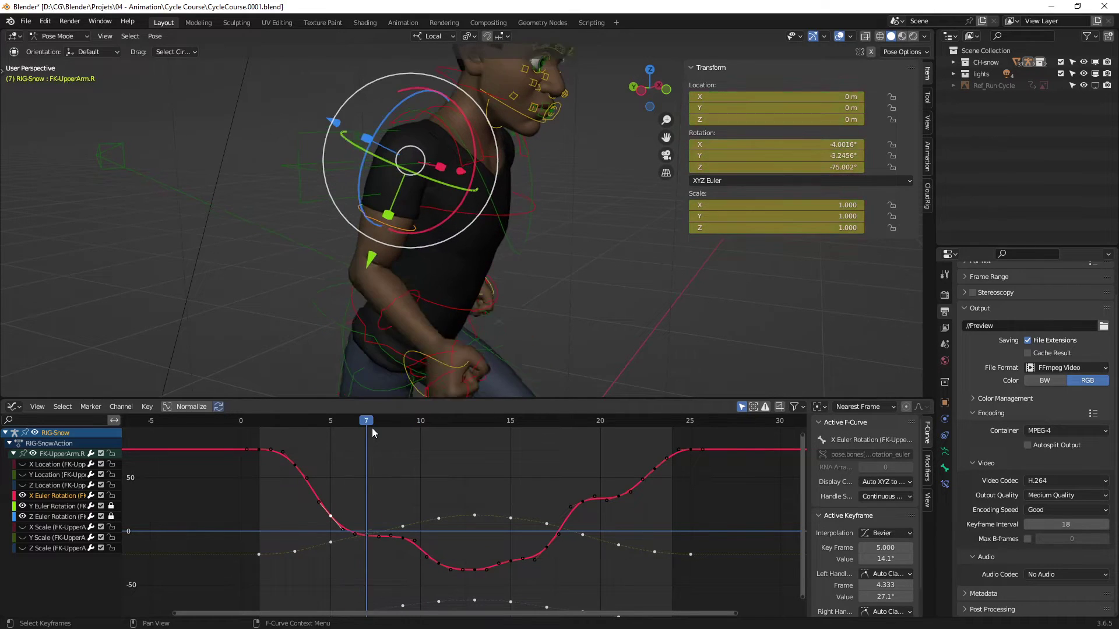
key("Right")
key("Right")
key("Left")
key("Left")
key("Left")
key("Right")
key("Right")
key("Right")
key("Left")
key("Left")
key("Left")
key("Right")
key("Right")
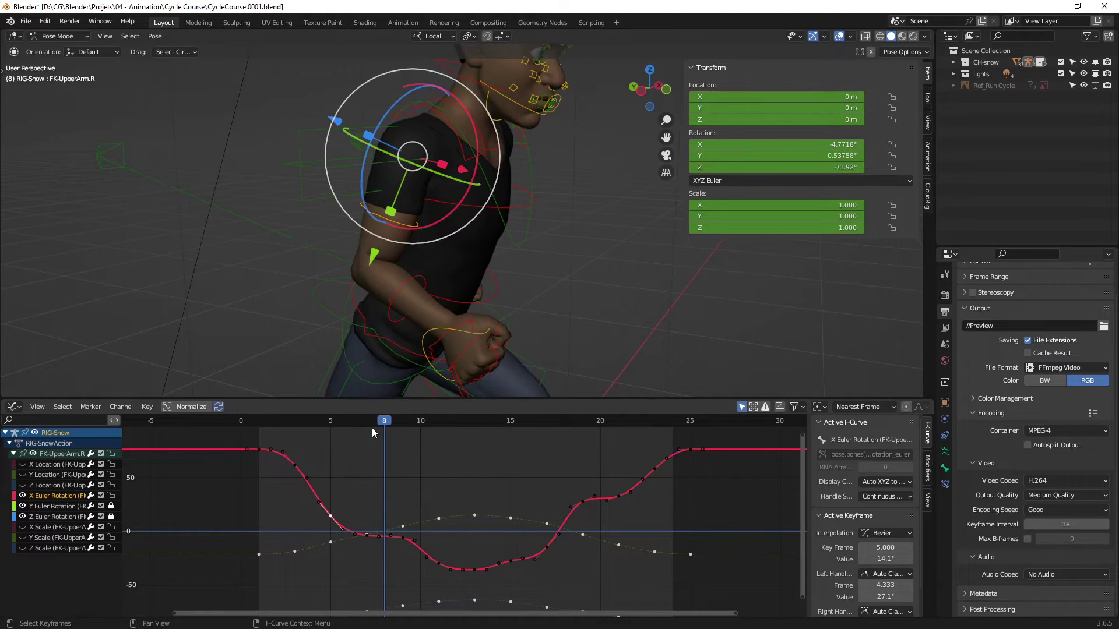
Advance to the curve's second flat part and compare the right arm's poses between frames 18 and 22.
key("Right")
key("Right")
key("Right")
key("Right")
key("Right")
key("Right")
key("Right")
key("Right")
key("Right")
key("Right")
key("Right")
key("Right")
key("Left")
key("Left")
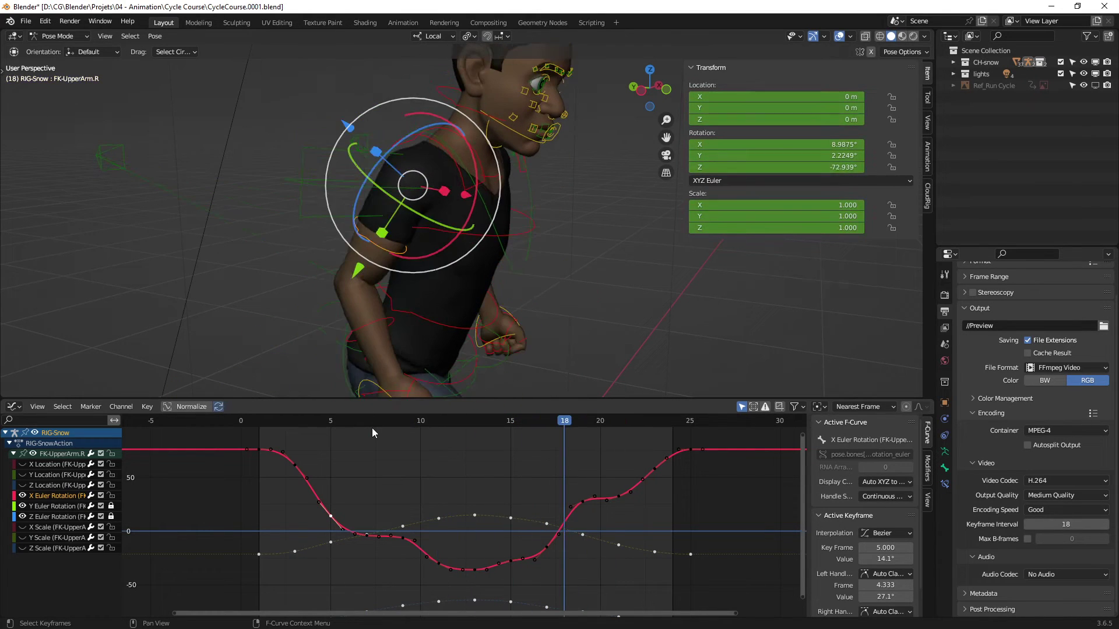
key("Right")
key("Right")
key("Right")
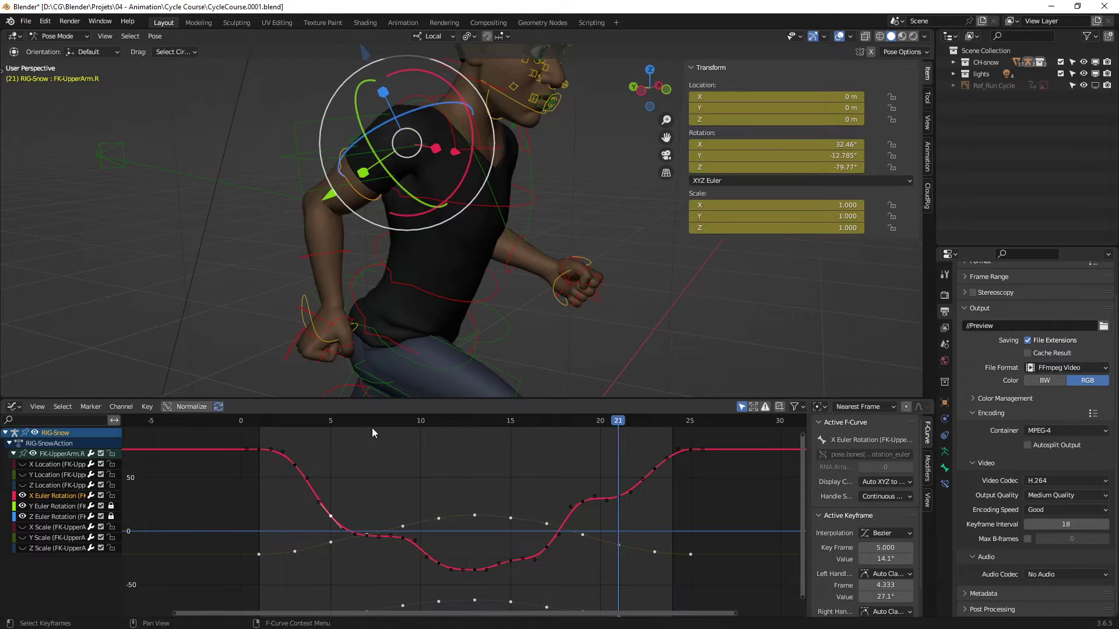
key("Left")
key("Left")
key("Left")
key("Right")
key("Right")
key("Right")
key("Right")
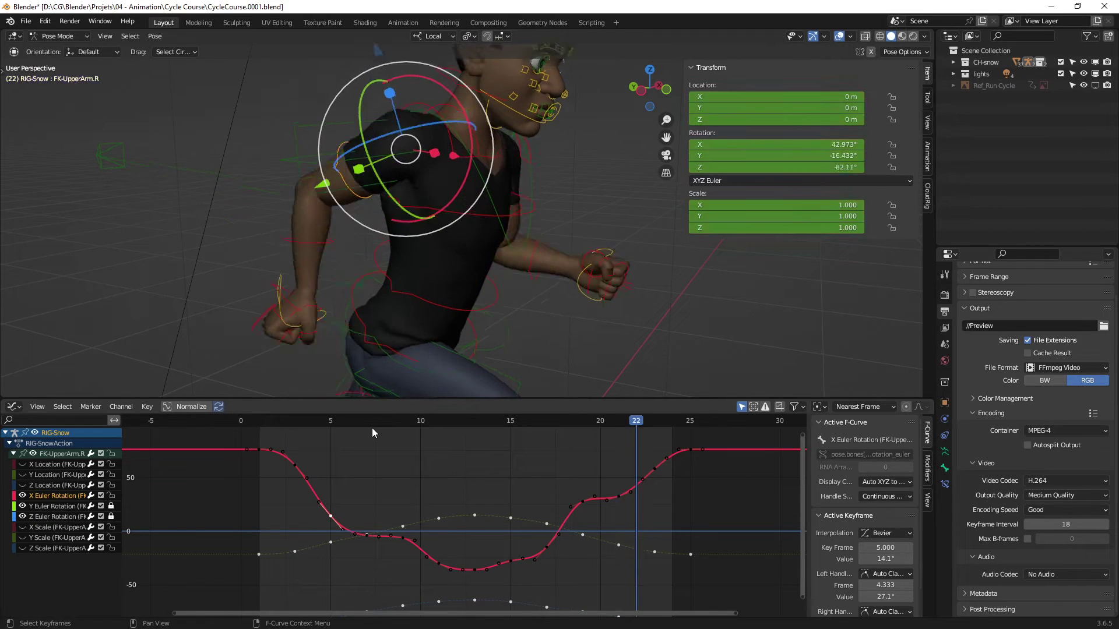
key("Left")
key("Left")
key("Left")
key("Right")
key("Right")
key("Left")
key("Left")
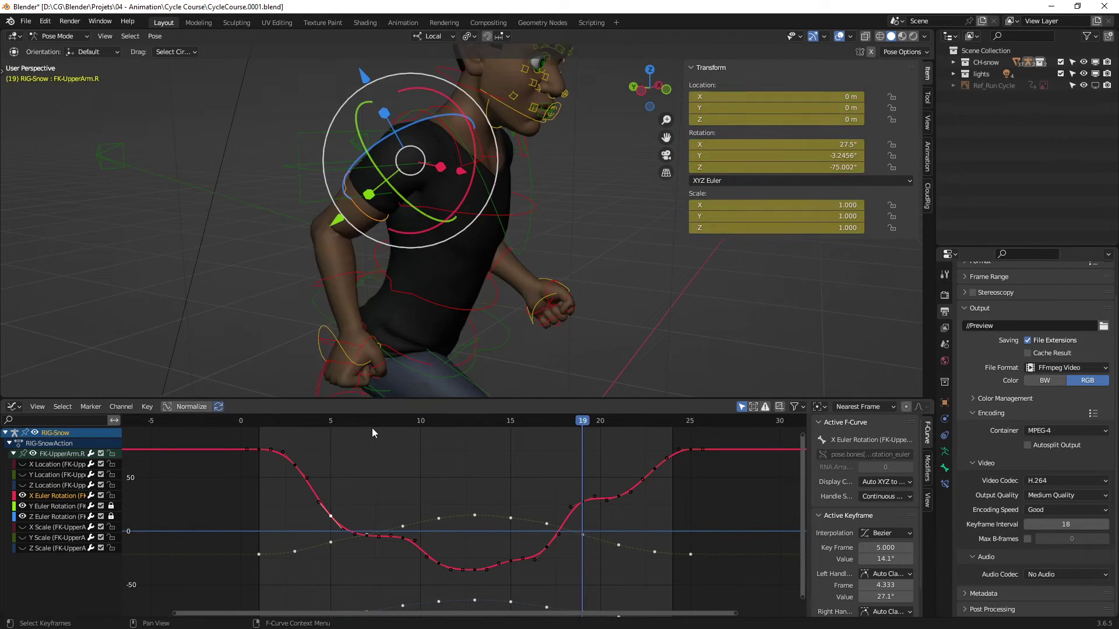
key("Right")
key("Right")
key("Left")
key("Left")
key("Right")
key("Right")
key("Right")
key("Right")
key("Right")
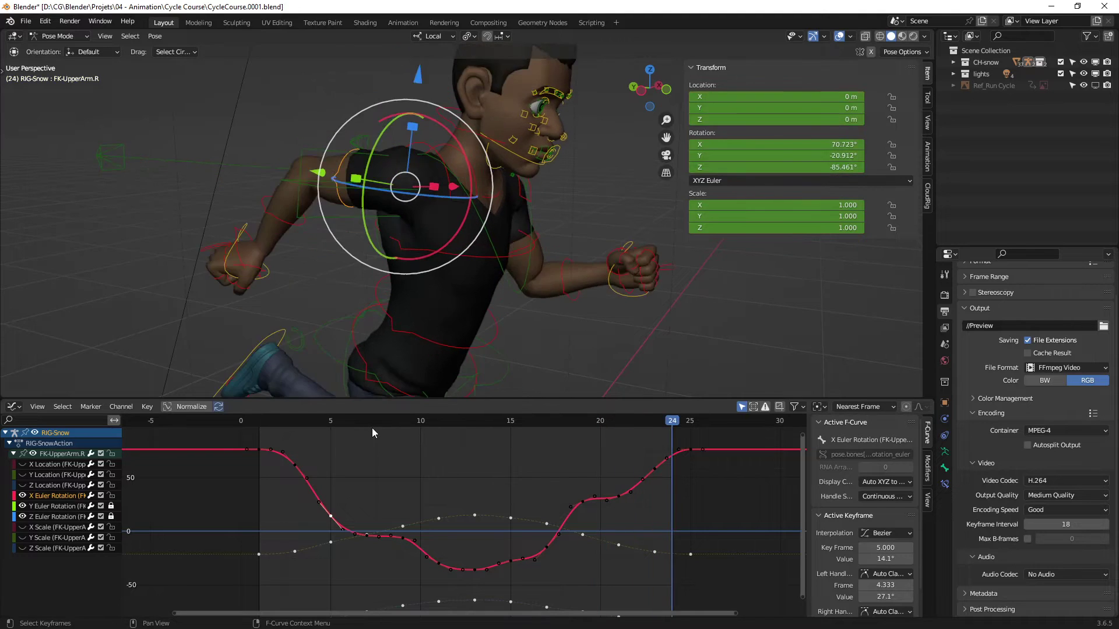
Review the arm swing backwards from frame 24 to frame 2, and return to frame 7.
key("Left")
key("Left")
key("Left")
key("Left")
key("Left")
key("Left")
key("Left")
key("Left")
key("Left")
key("Left")
key("Left")
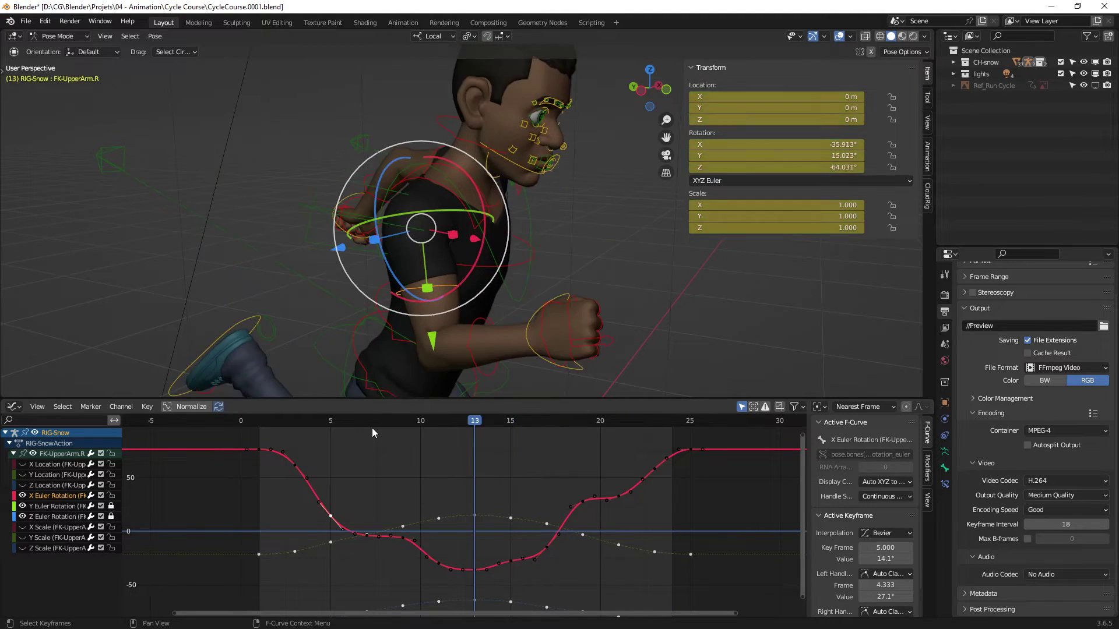
key("Left")
key("Left")
key("Left")
key("Left")
key("Left")
key("Left")
key("Left")
key("Left")
key("Left")
key("Left")
key("Left")
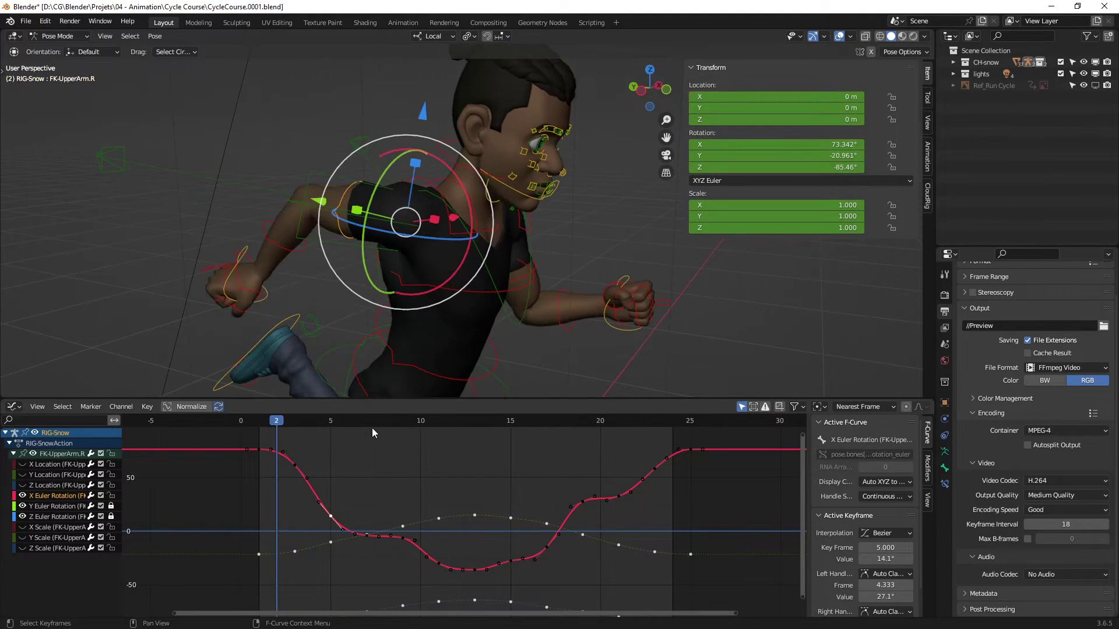
key("Right")
key("Right")
key("Right")
key("Right")
key("Right")
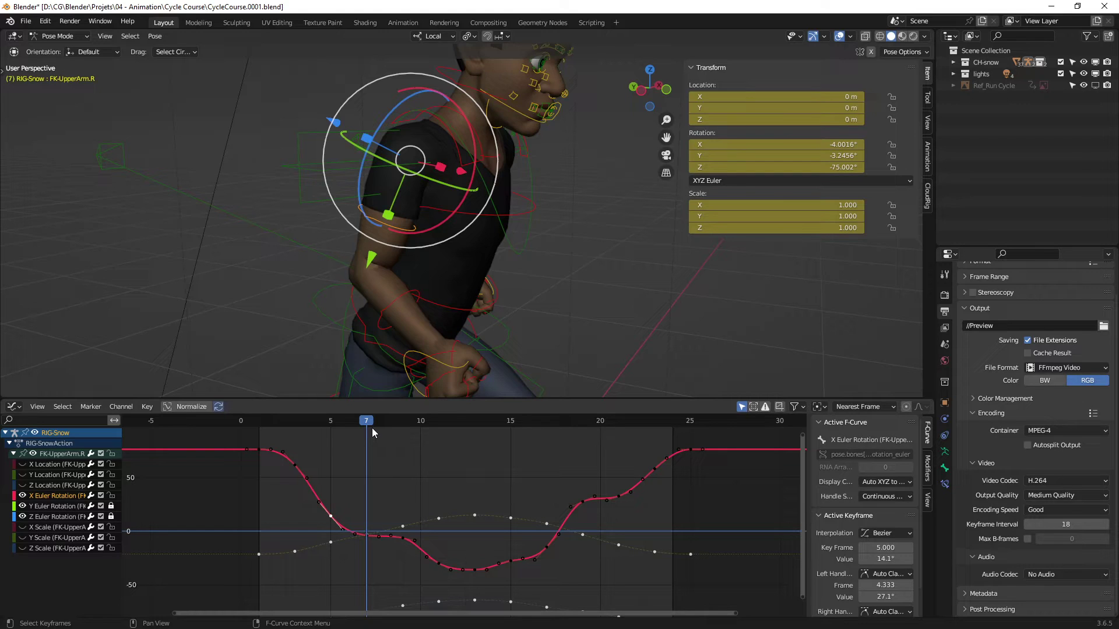
Save the scene as the incremented version CycleCourse.0002.blend in the Cycle Course folder.
middle_click_drag(412, 484, 442, 487, "ctrl")
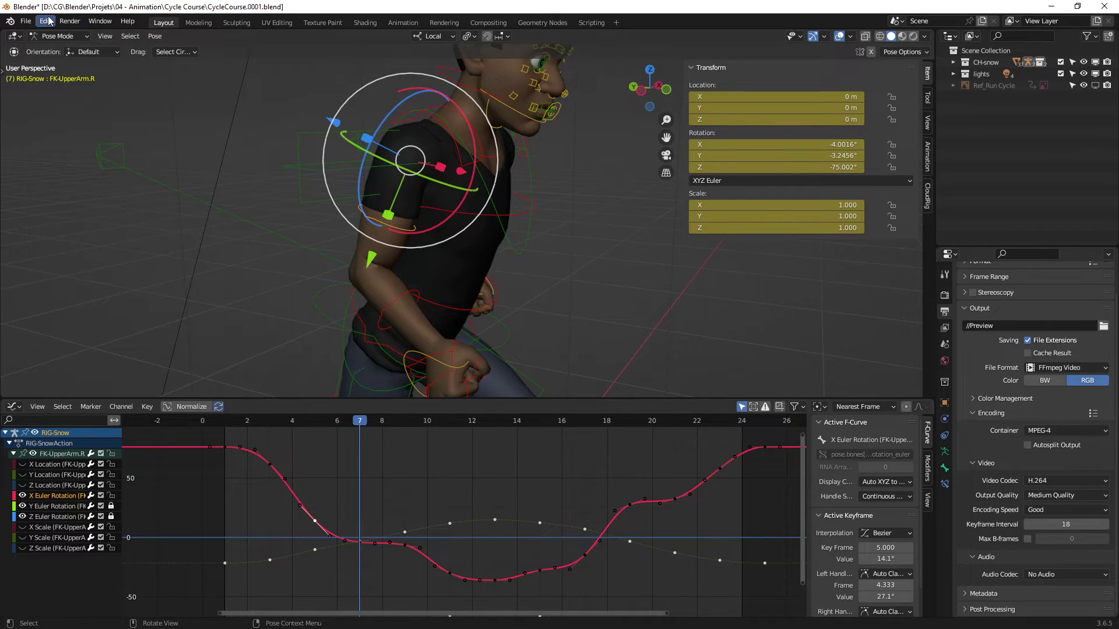
left_click(26, 21)
left_click(63, 110)
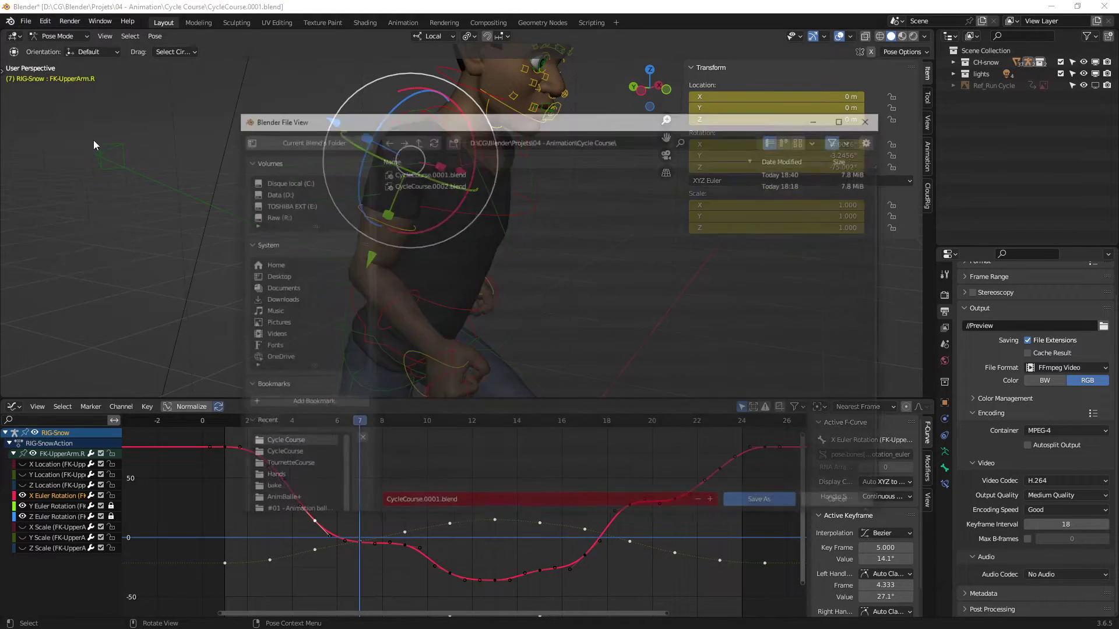
left_click(713, 502)
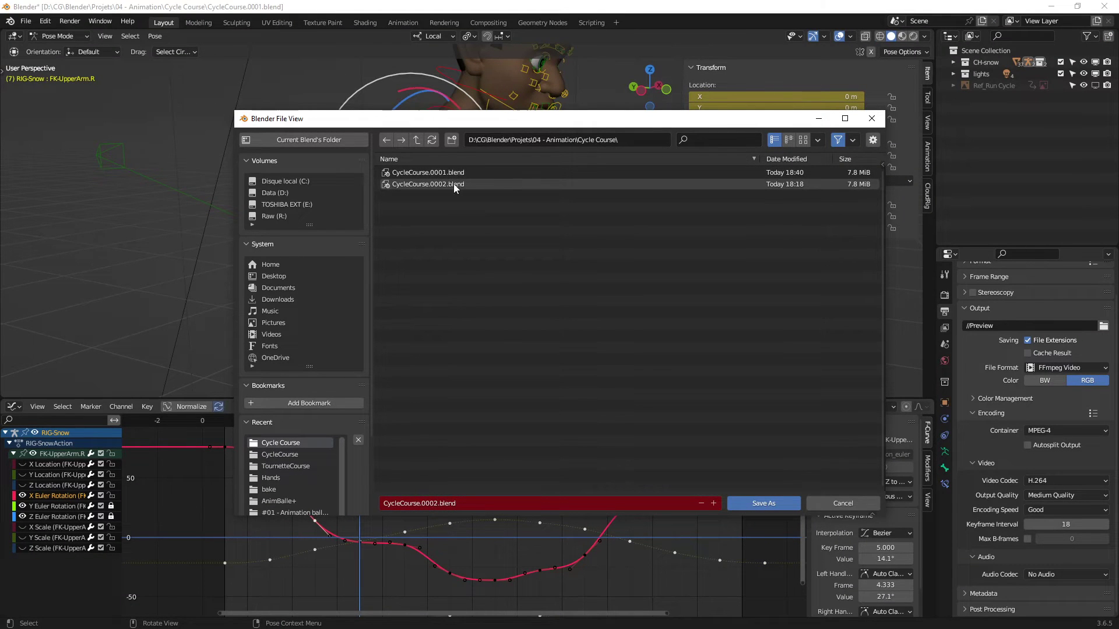
left_click(748, 502)
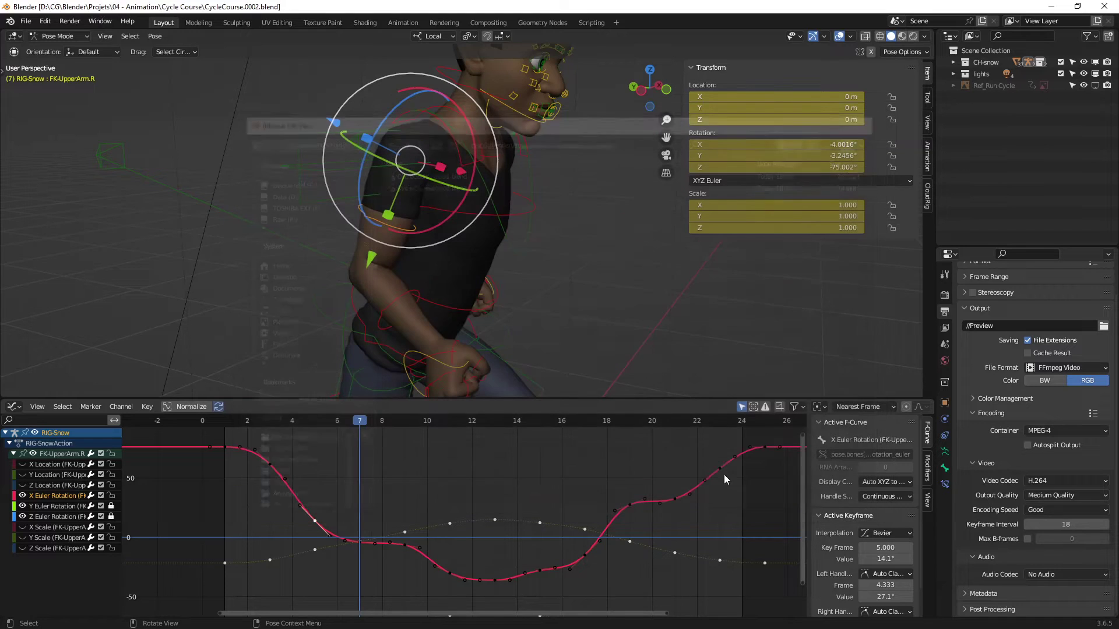
Enlarge the Graph Editor area and keep the character's right upper arm in view above it.
middle_click_drag(439, 314, 485, 319)
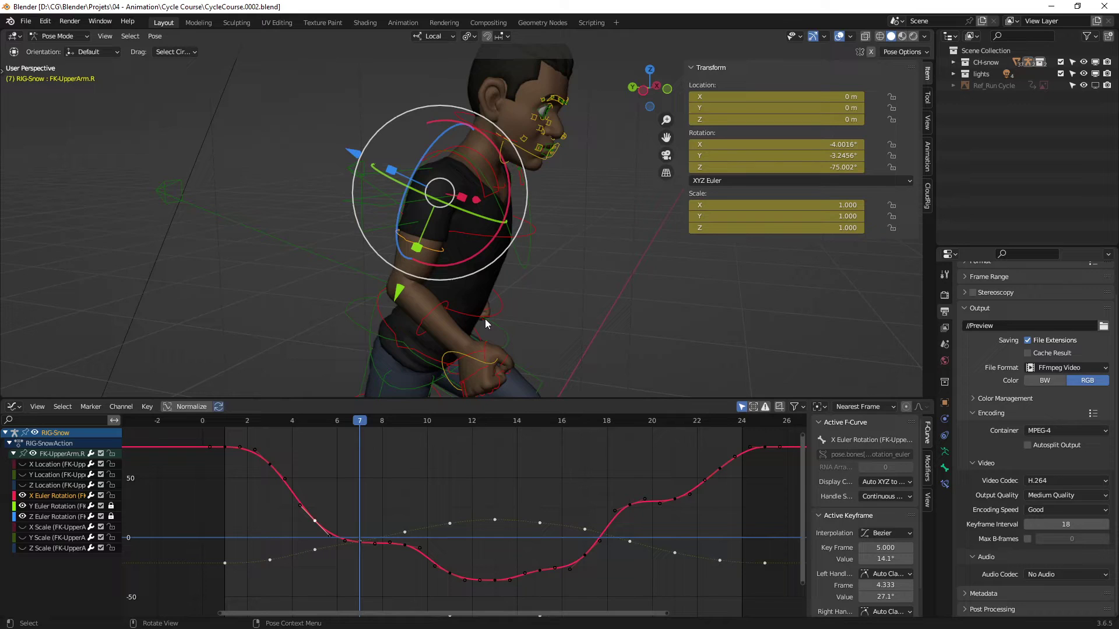
middle_click_drag(485, 319, 448, 284)
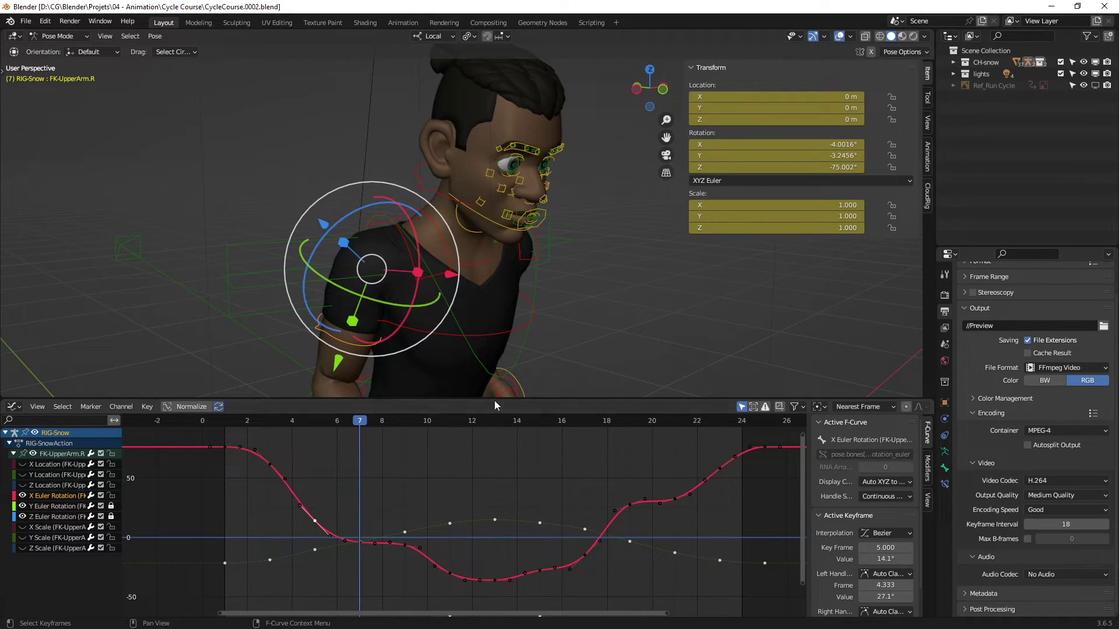
left_click_drag(494, 401, 508, 367)
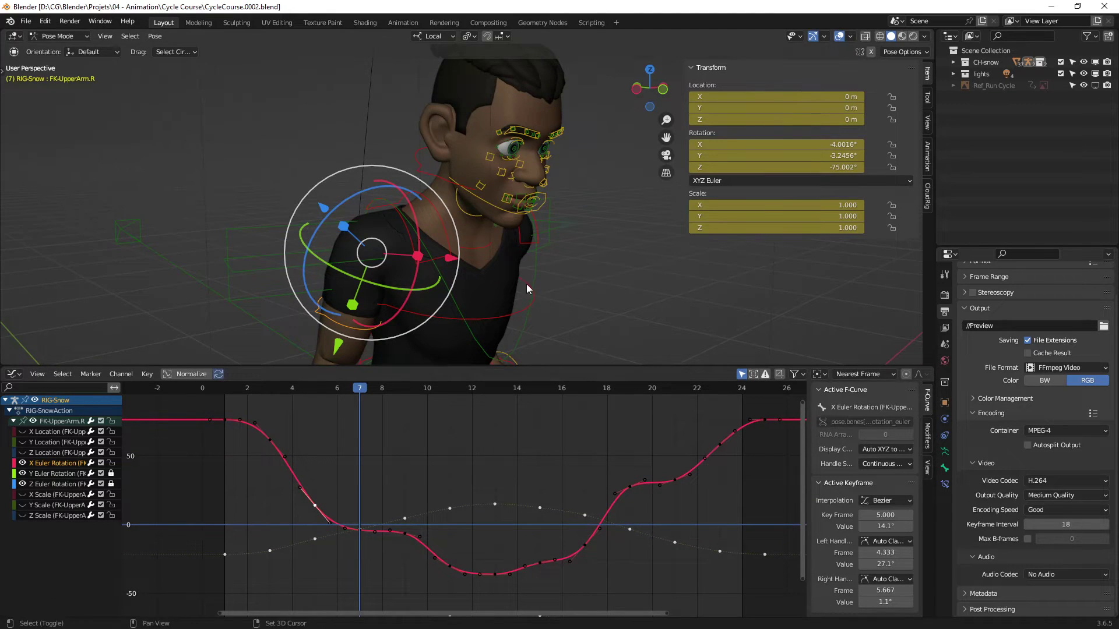
middle_click_drag(526, 285, 545, 248, "shift")
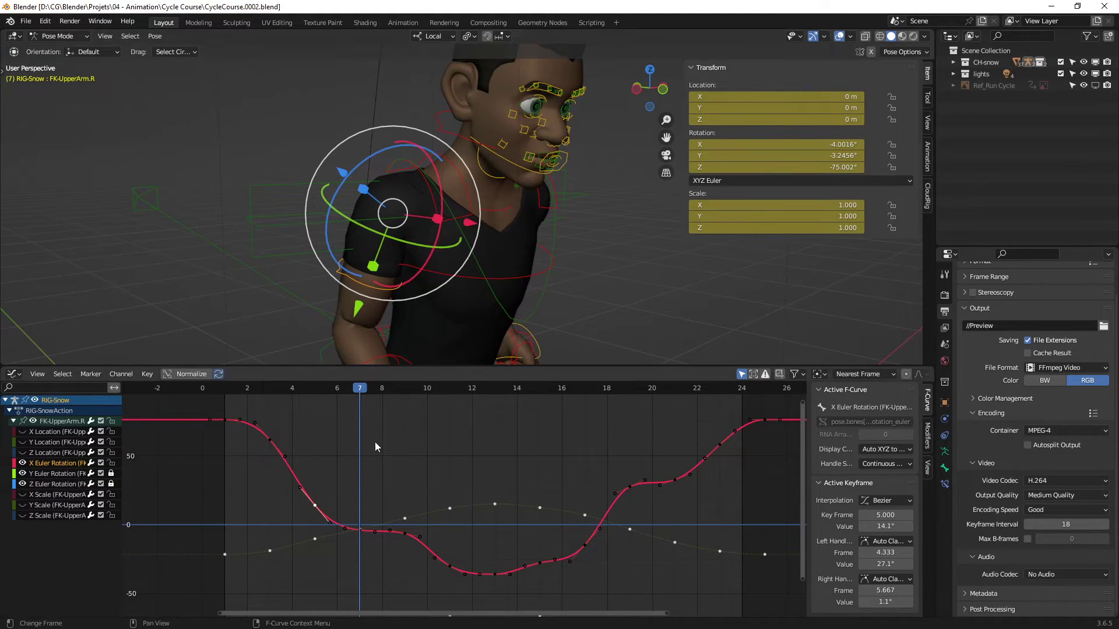
Try to smooth the X Euler Rotation curve by raising the right handle of the keyframe at frame 5.
left_click(331, 451)
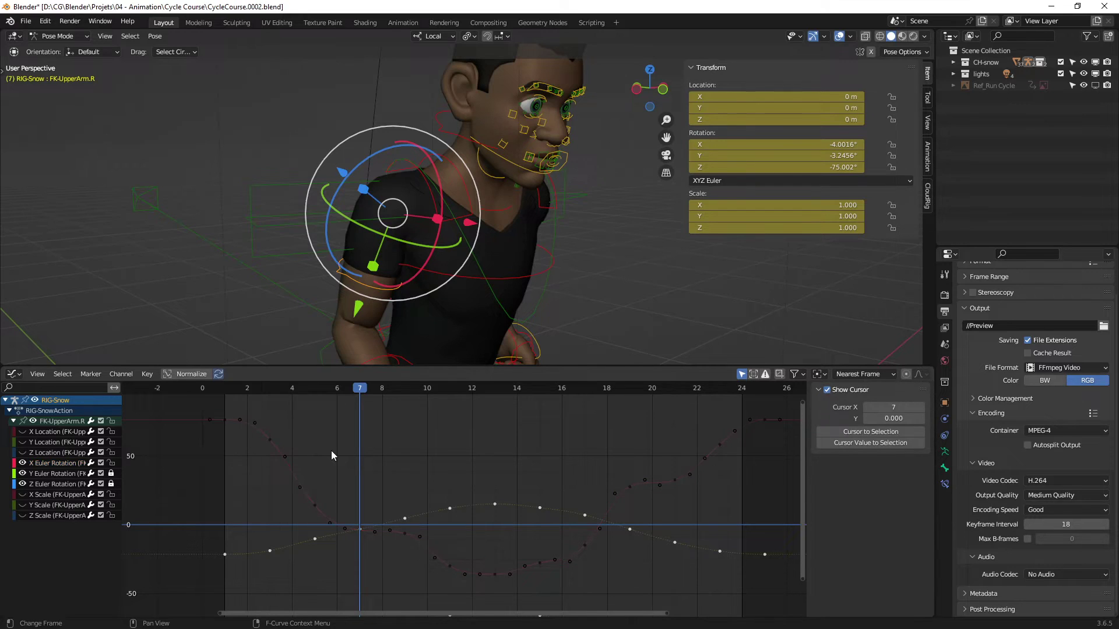
left_click(313, 502)
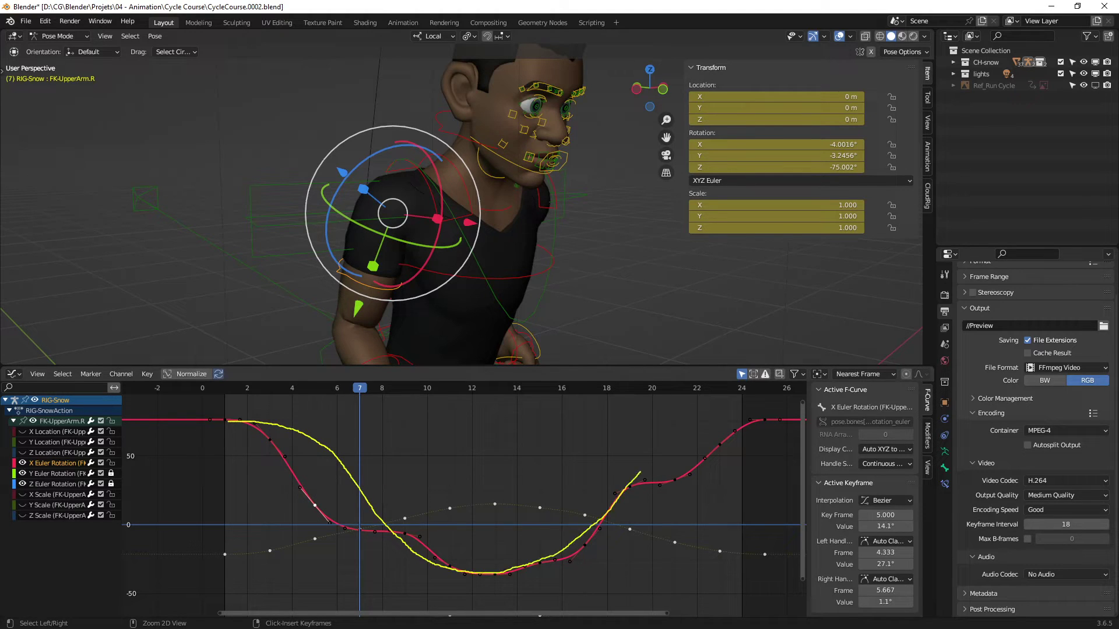
key("Escape")
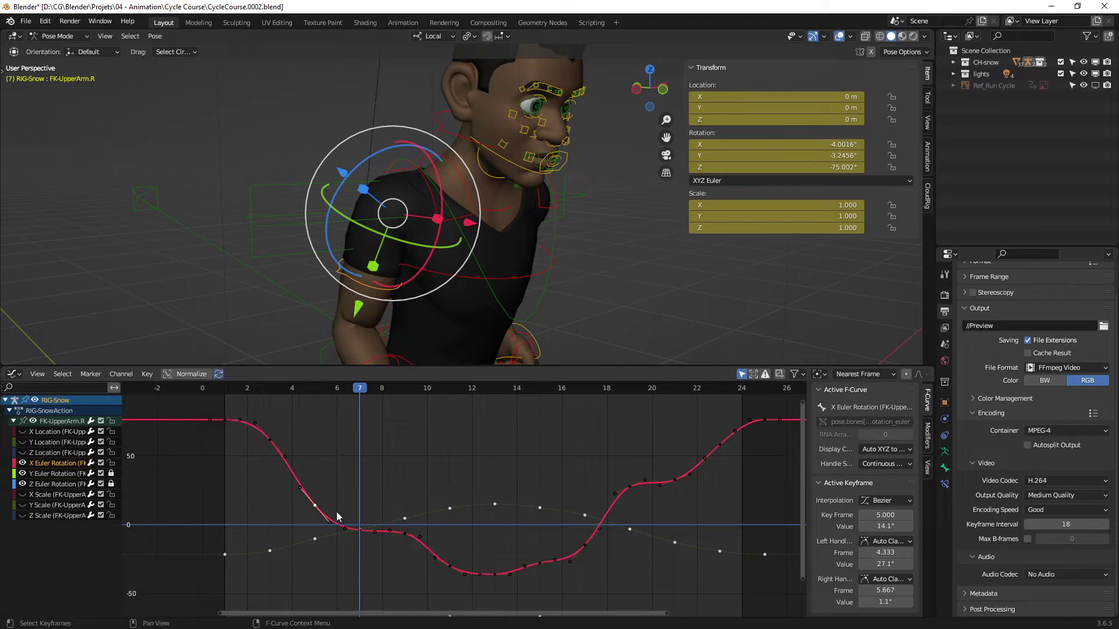
middle_click_drag(355, 534, 400, 505, "ctrl")
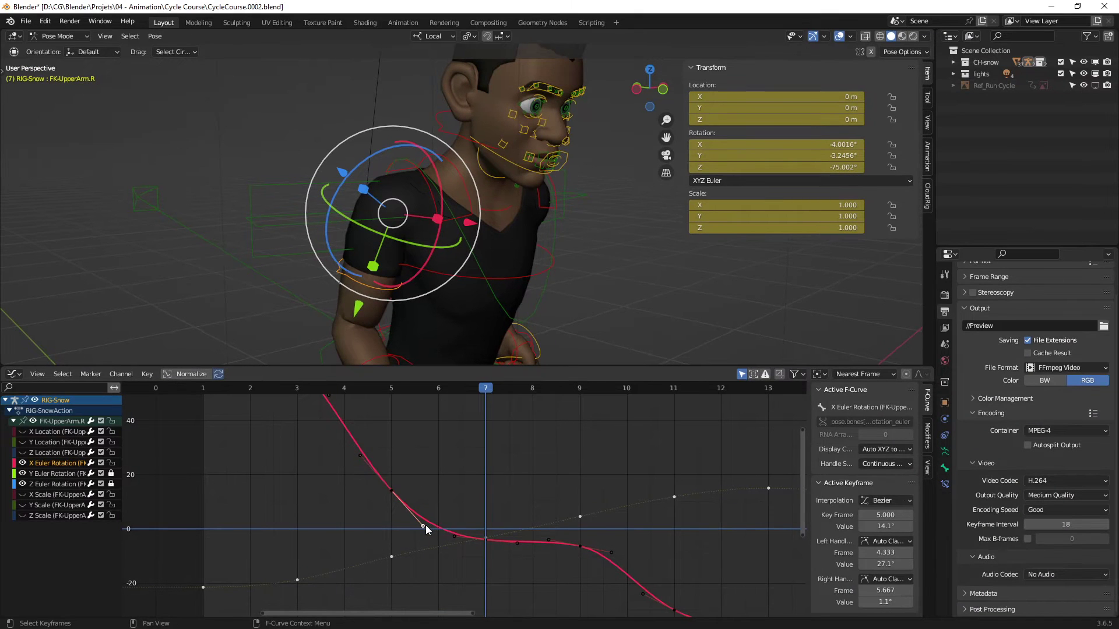
left_click_drag(426, 529, 430, 518)
left_click_drag(454, 437, 427, 501)
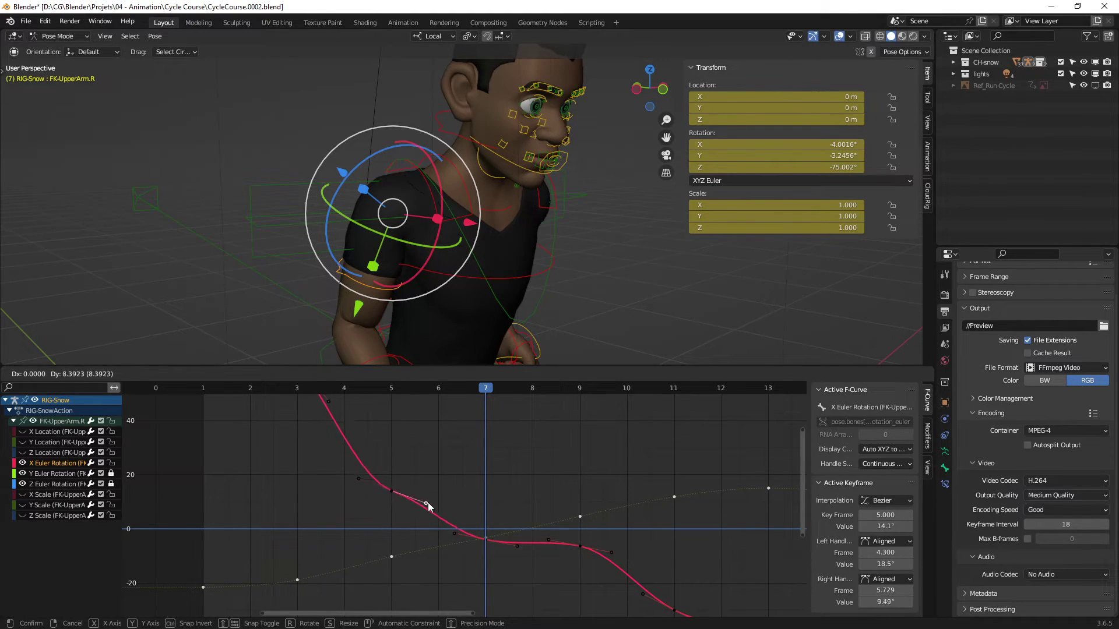
key("Escape")
key("Home")
Delete the X Euler Rotation keyframes at frames 5, 7 and 9.
middle_click_drag(442, 489, 387, 512, "ctrl")
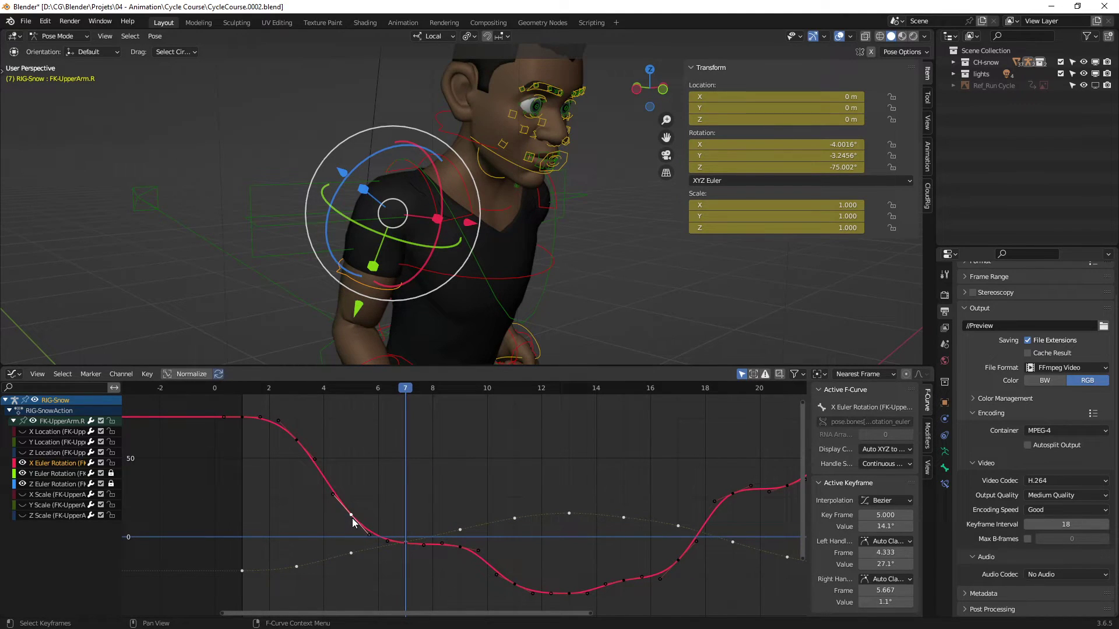
key("Delete")
left_click(406, 543)
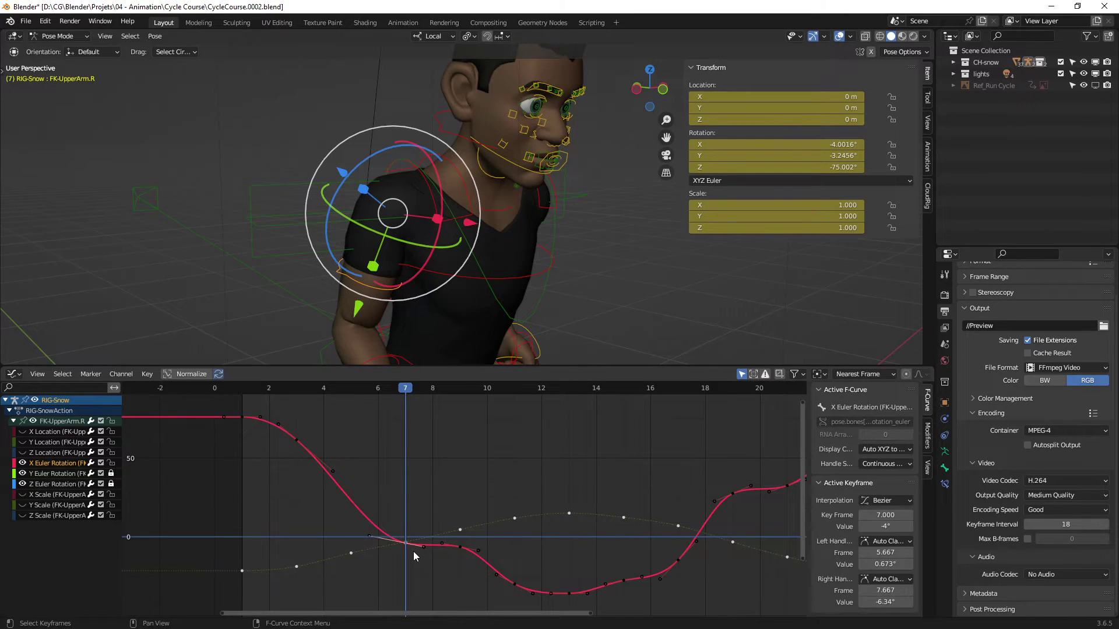
key("Delete")
left_click(459, 547)
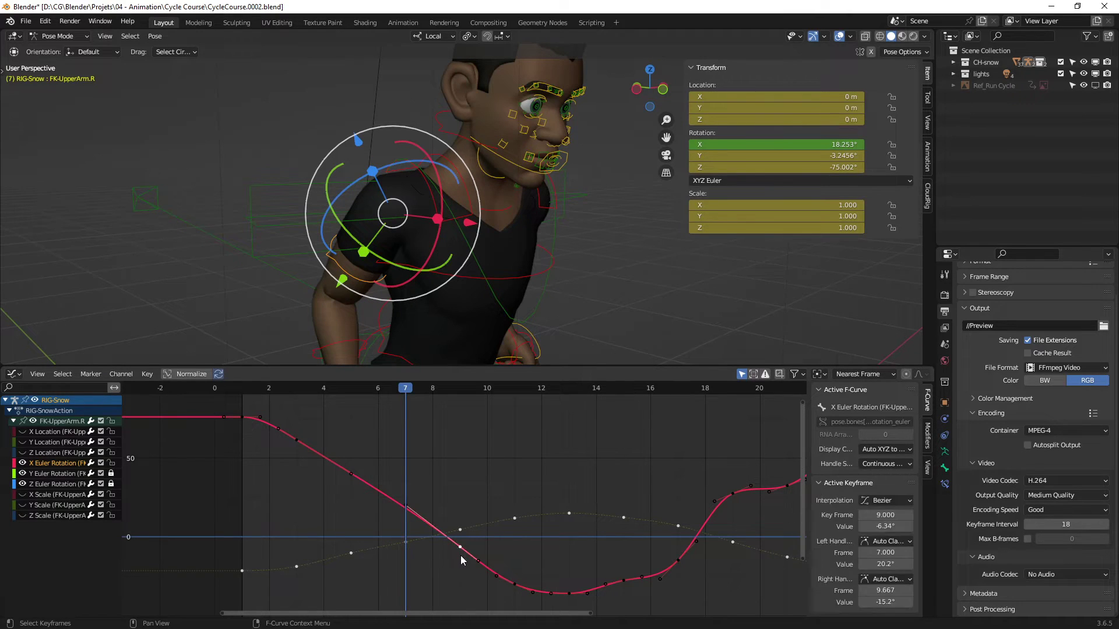
key("Delete")
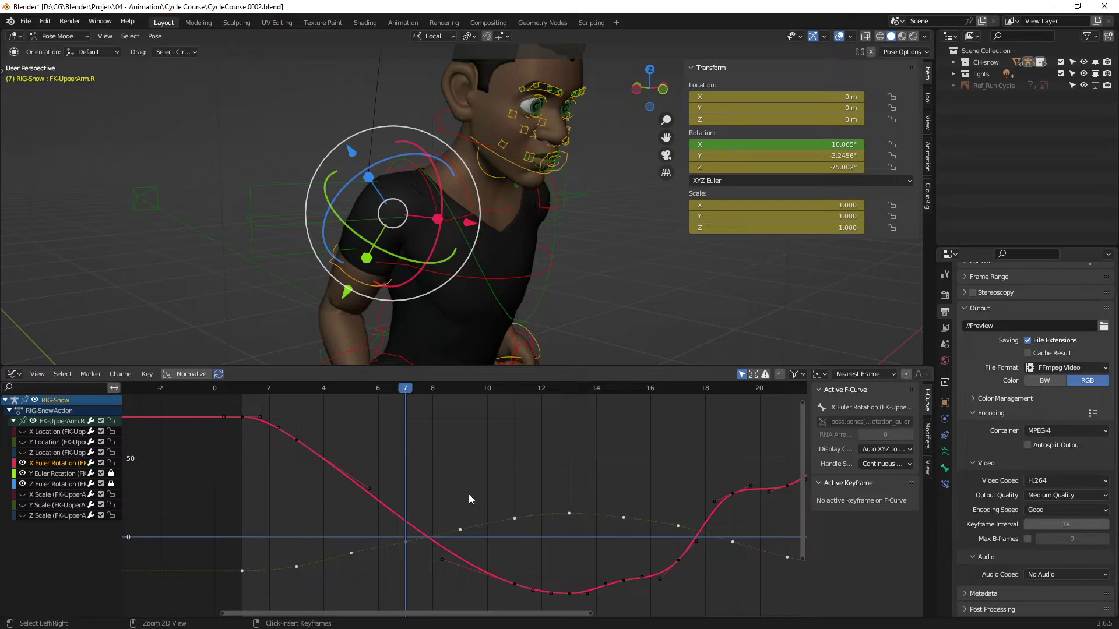
Delete the X Euler Rotation keyframes from frame 15 through frame 21.
key("Home")
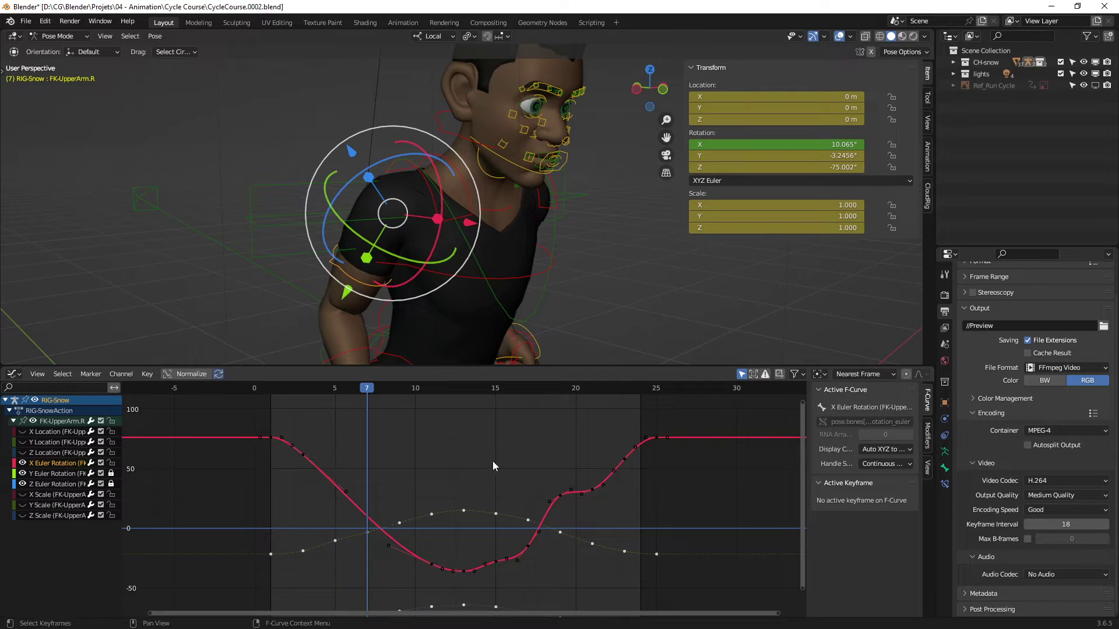
left_click_drag(473, 429, 606, 593)
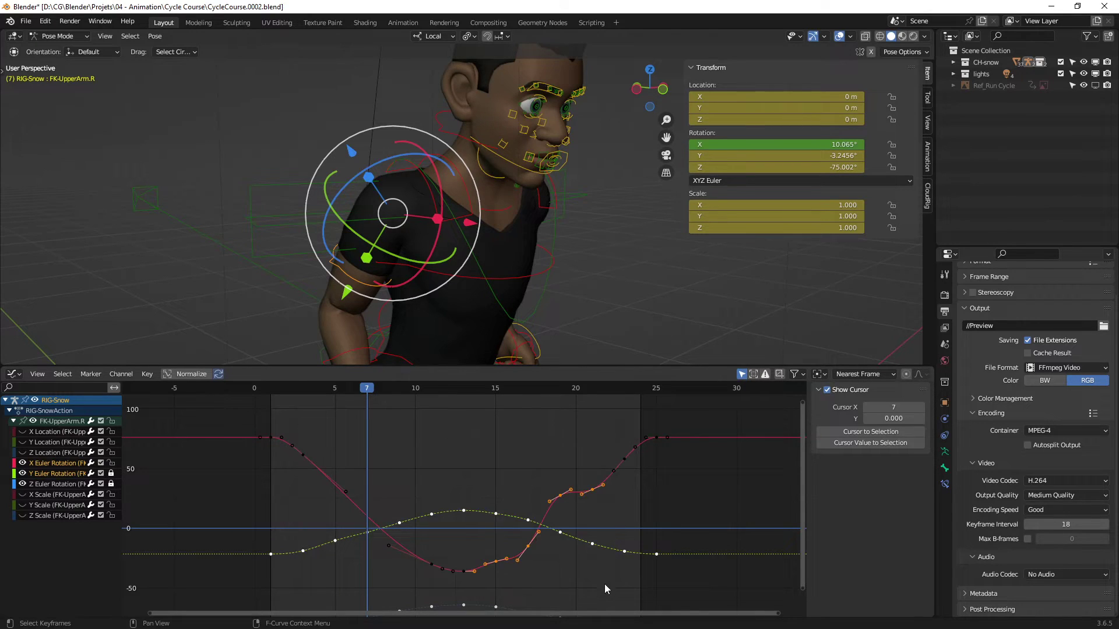
left_click_drag(488, 432, 604, 589)
key("Delete")
Play the run cycle with the viewport overlays hidden and examine the arm swing from both sides of the character.
key("space")
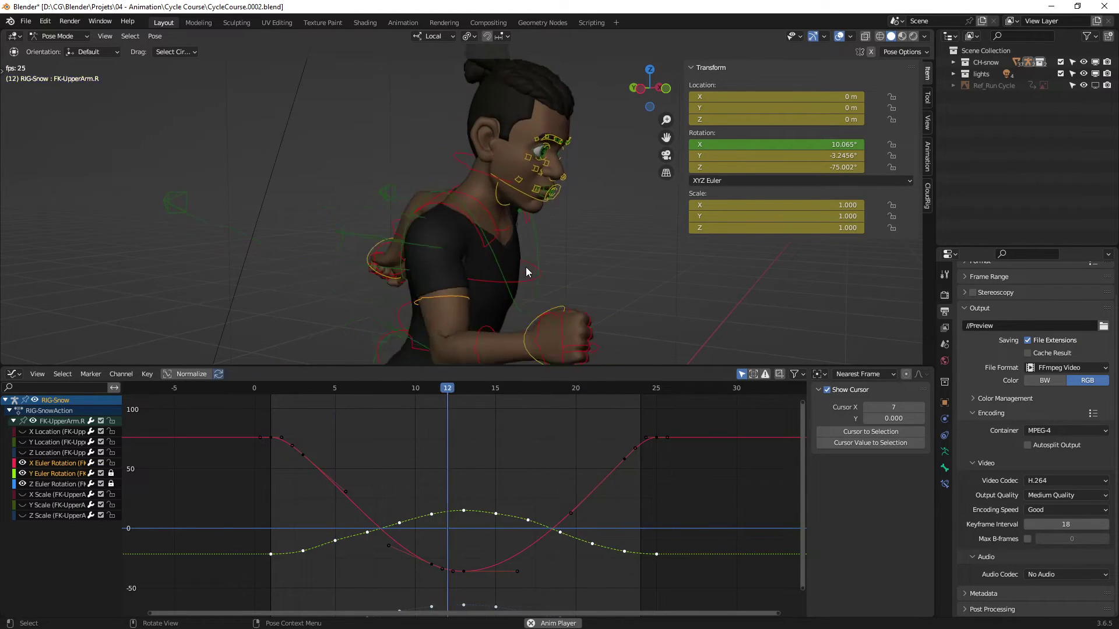
scroll(521, 270, "up", 1)
middle_click_drag(519, 262, 552, 263)
left_click(839, 36)
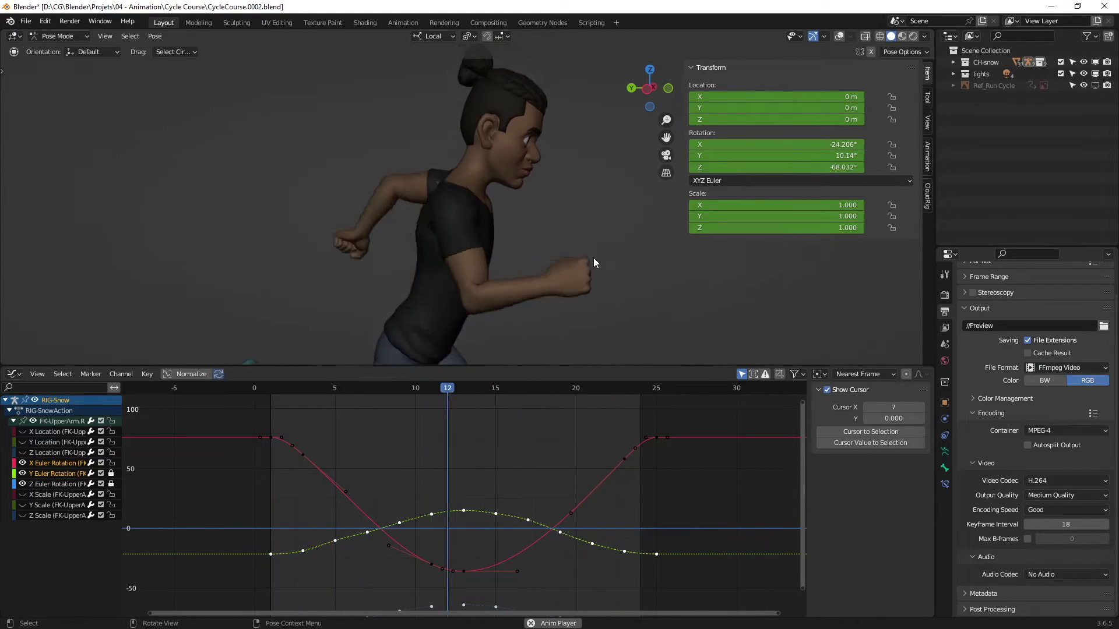
middle_click_drag(595, 258, 418, 260)
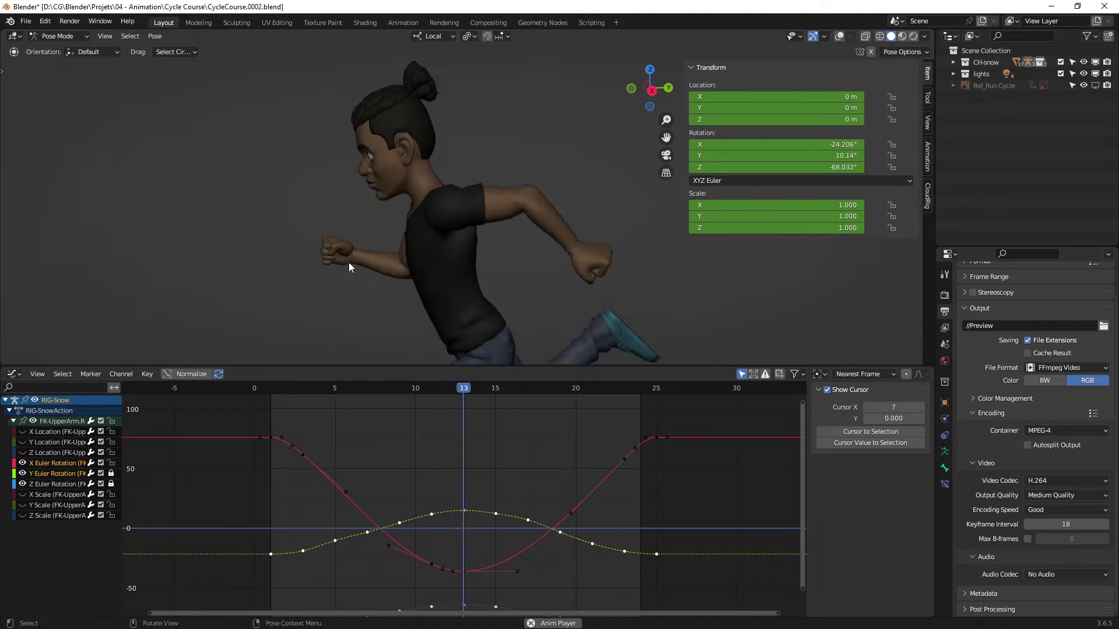
middle_click_drag(361, 268, 334, 257)
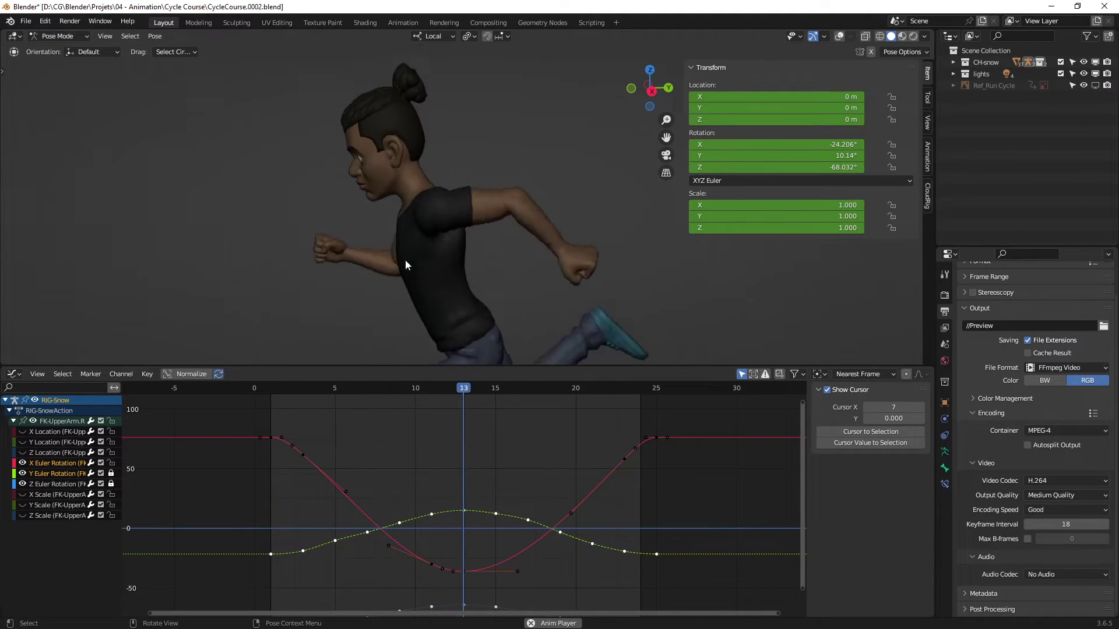
middle_click_drag(403, 260, 407, 252)
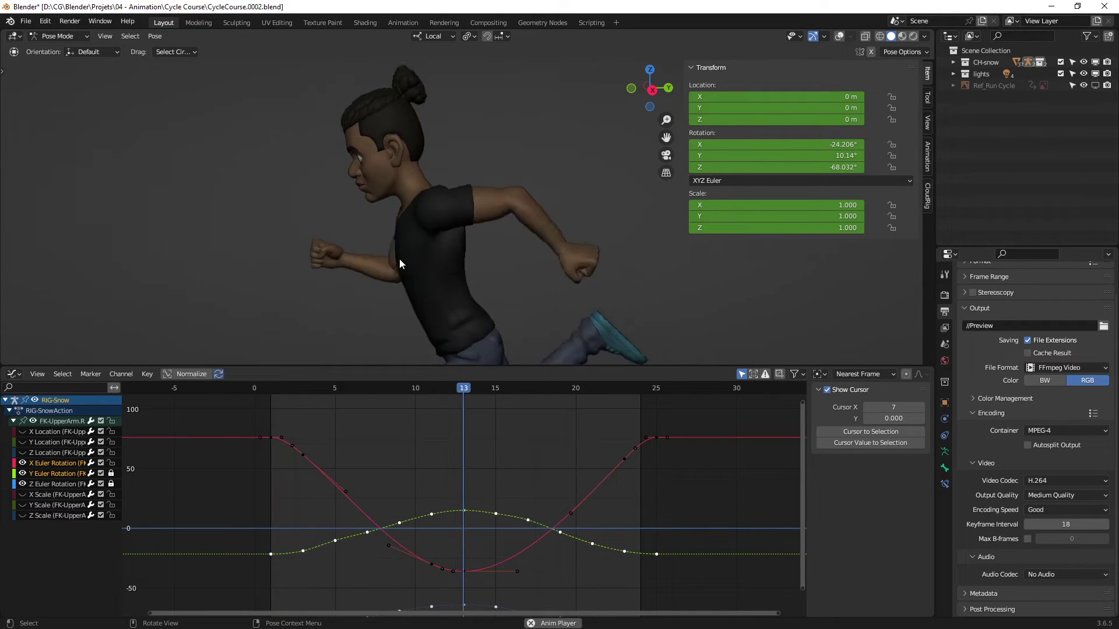
mouse_move(400, 259)
middle_mouse_down()
mouse_move(544, 265)
mouse_move(495, 282)
mouse_move(425, 273)
mouse_move(495, 274)
mouse_move(491, 257)
mouse_move(502, 258)
middle_mouse_up()
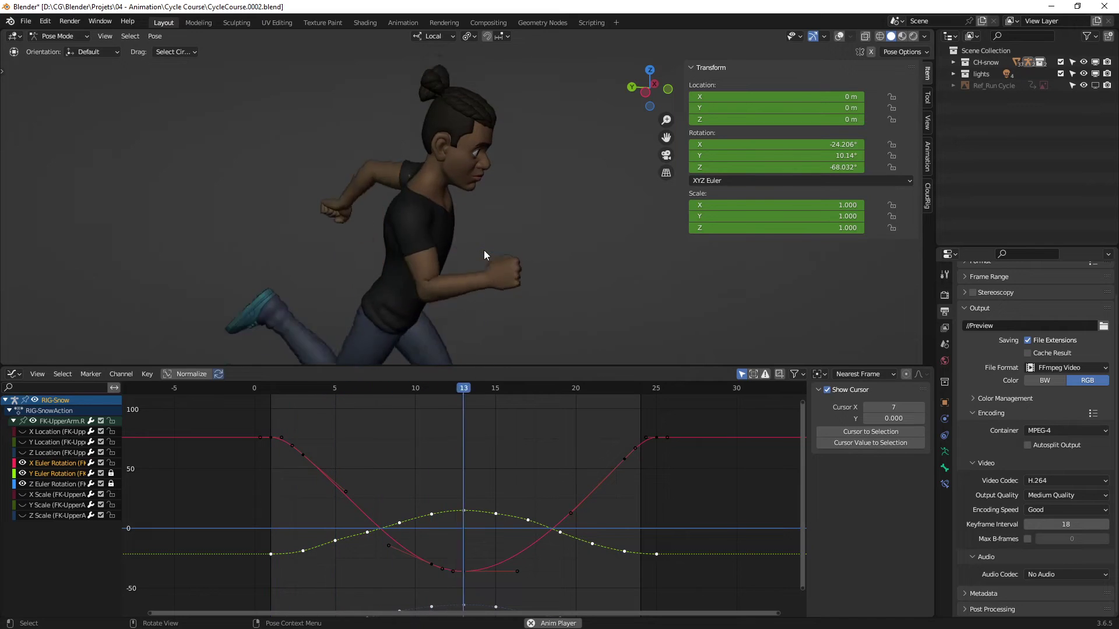
Examine both arms closely from each side during playback, with the viewport overlays shown again and playback stopped at the end.
mouse_move(483, 250)
middle_mouse_down()
mouse_move(449, 243)
mouse_move(466, 250)
middle_mouse_up()
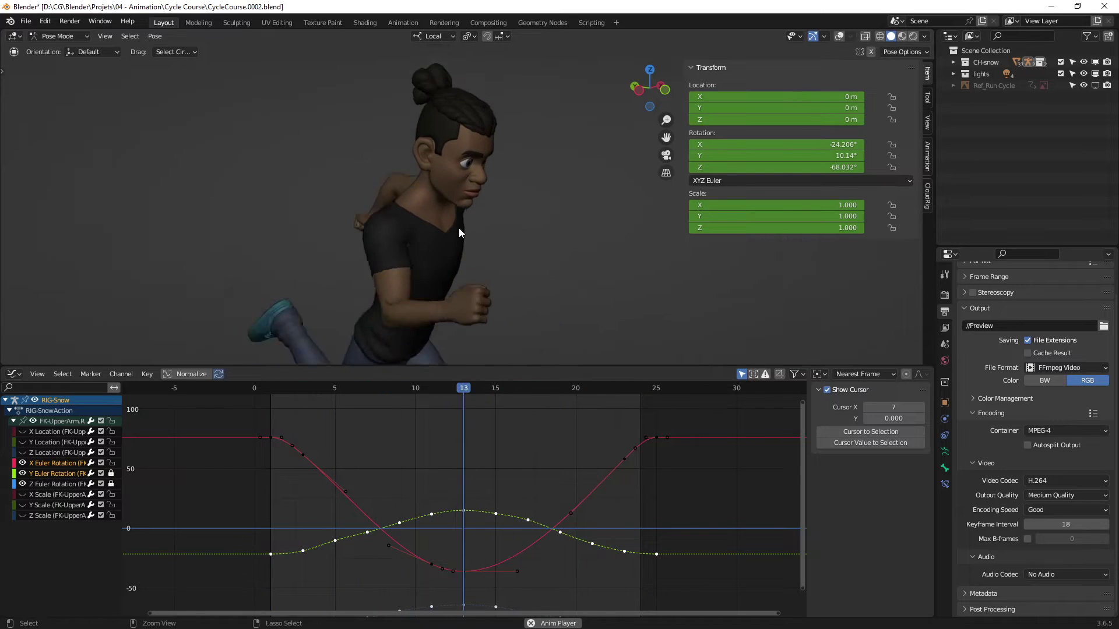
scroll(461, 235, "down", 1)
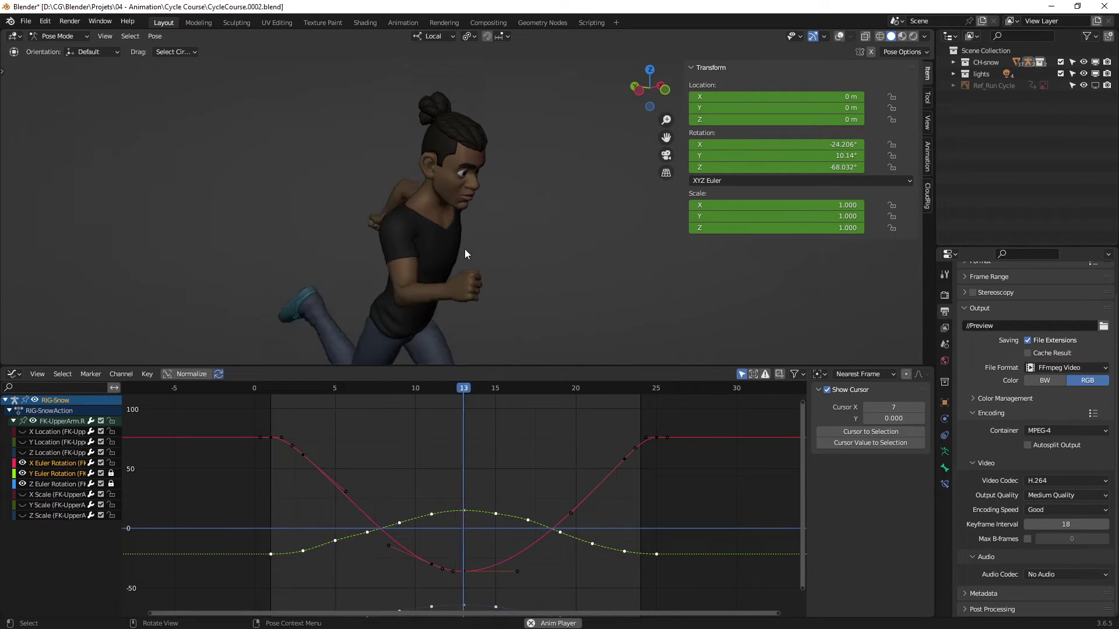
middle_click_drag(463, 250, 490, 240)
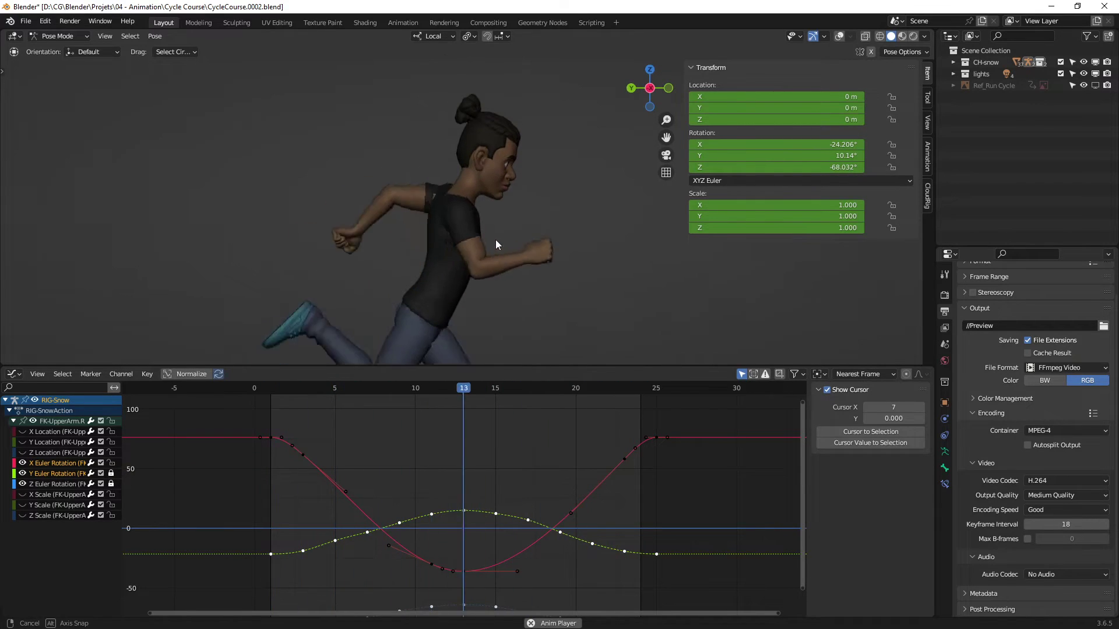
scroll(495, 233, "up", 4)
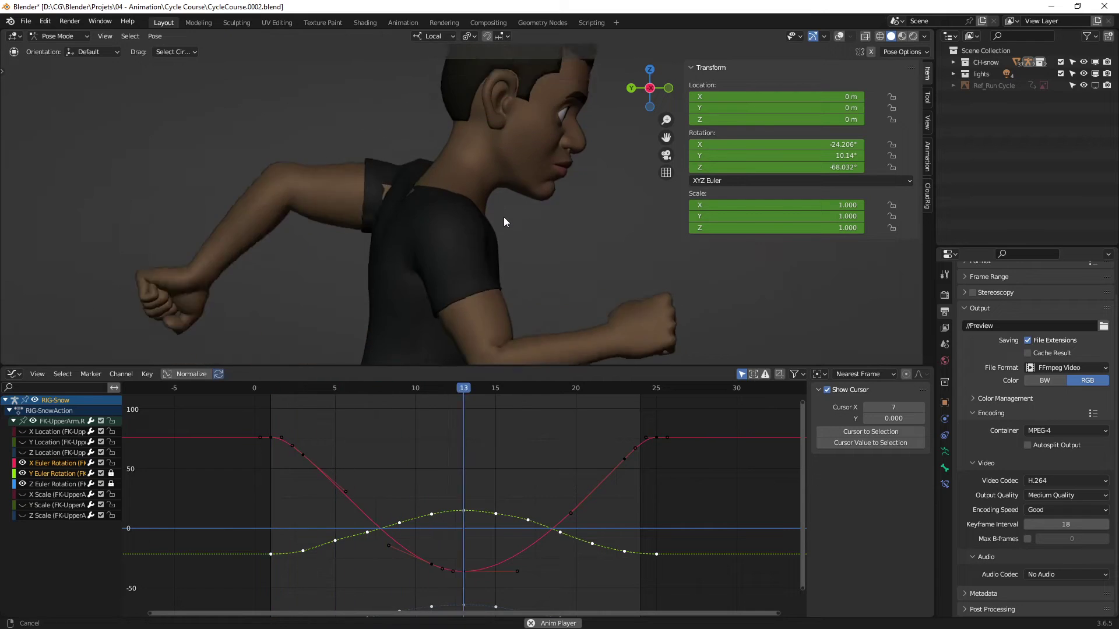
scroll(503, 217, "down", 3)
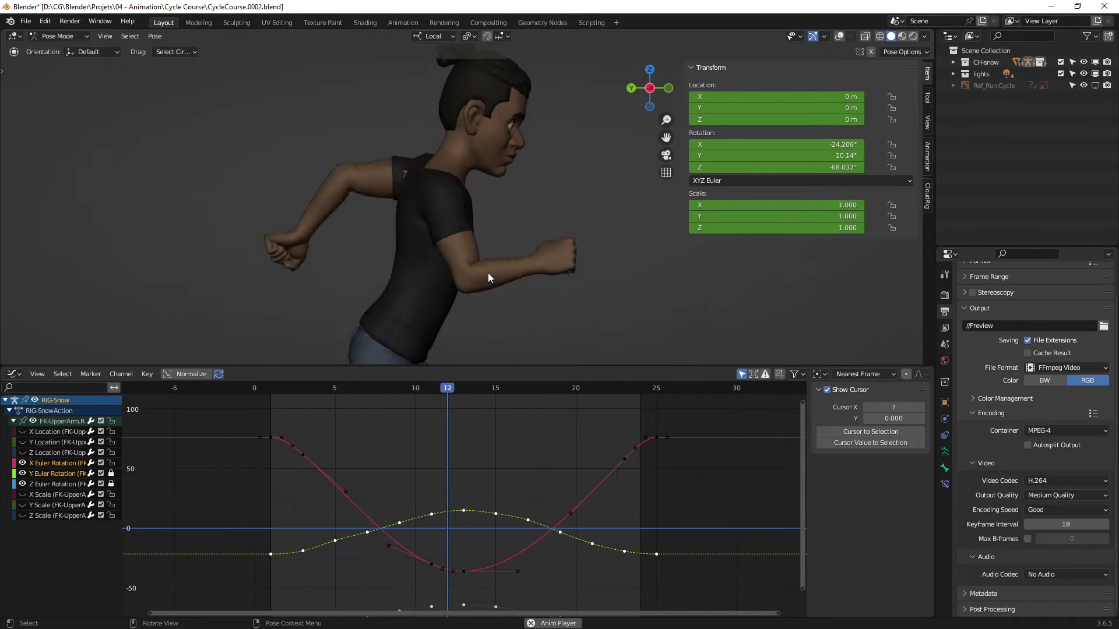
middle_click_drag(505, 257, 249, 260)
middle_click_drag(507, 266, 429, 270, "shift")
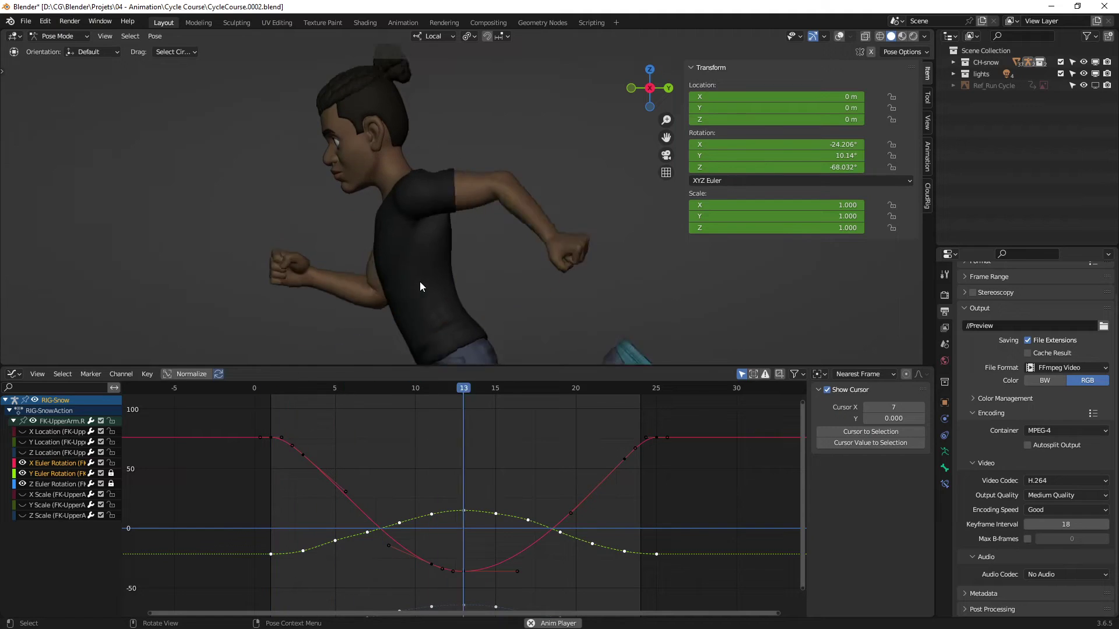
left_click(838, 37)
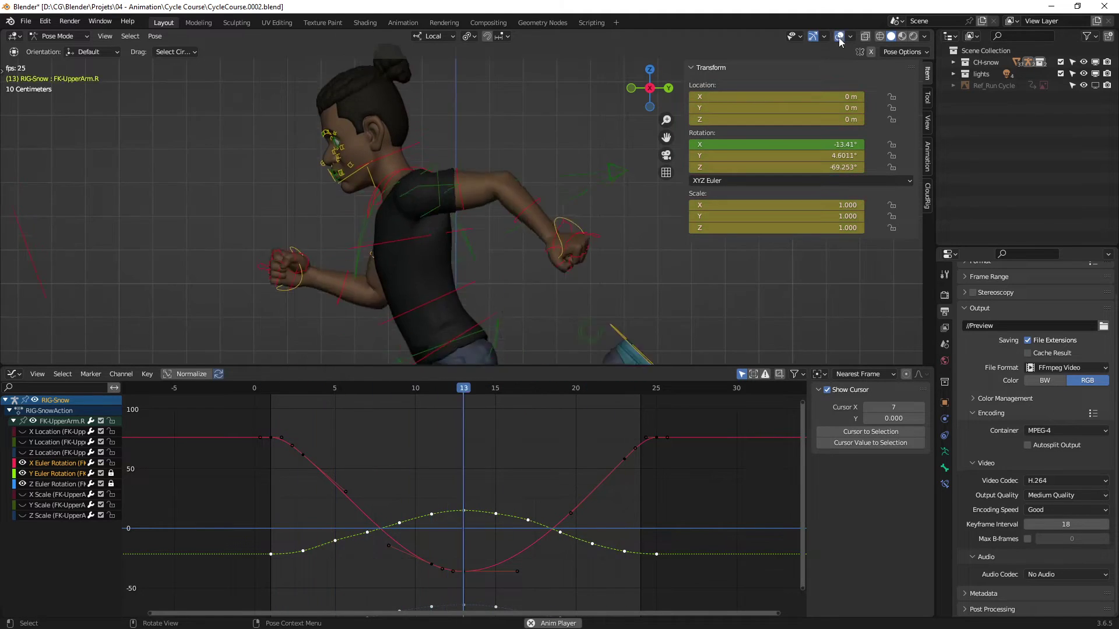
key("space")
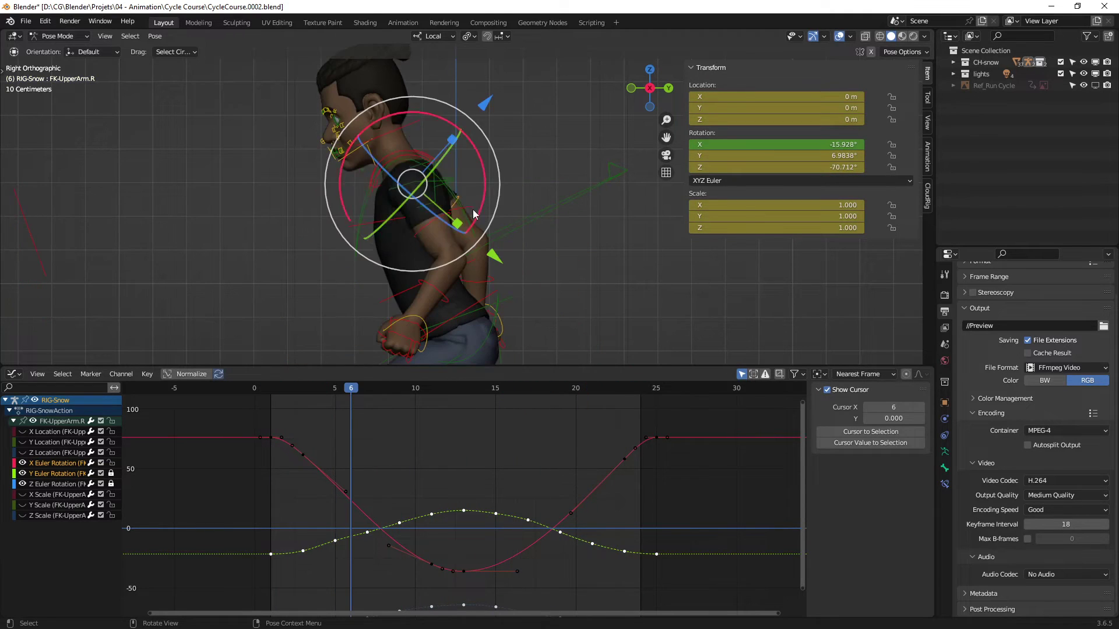
Select the left upper arm control and examine its curves and swing in playback from several angles.
left_click(424, 224)
key("space")
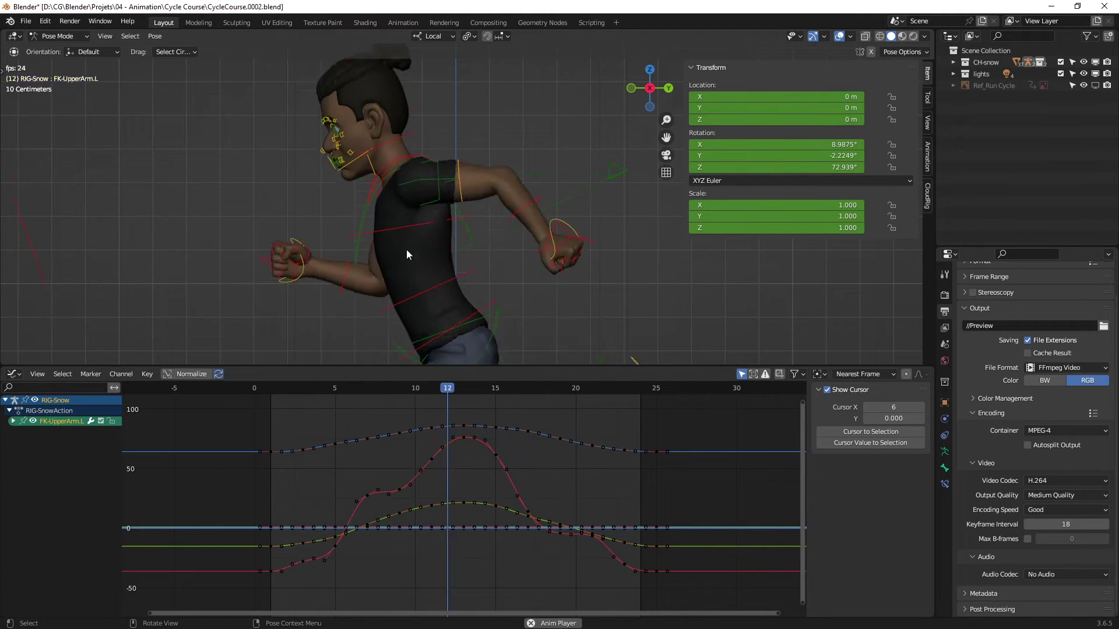
middle_click_drag(407, 250, 508, 236)
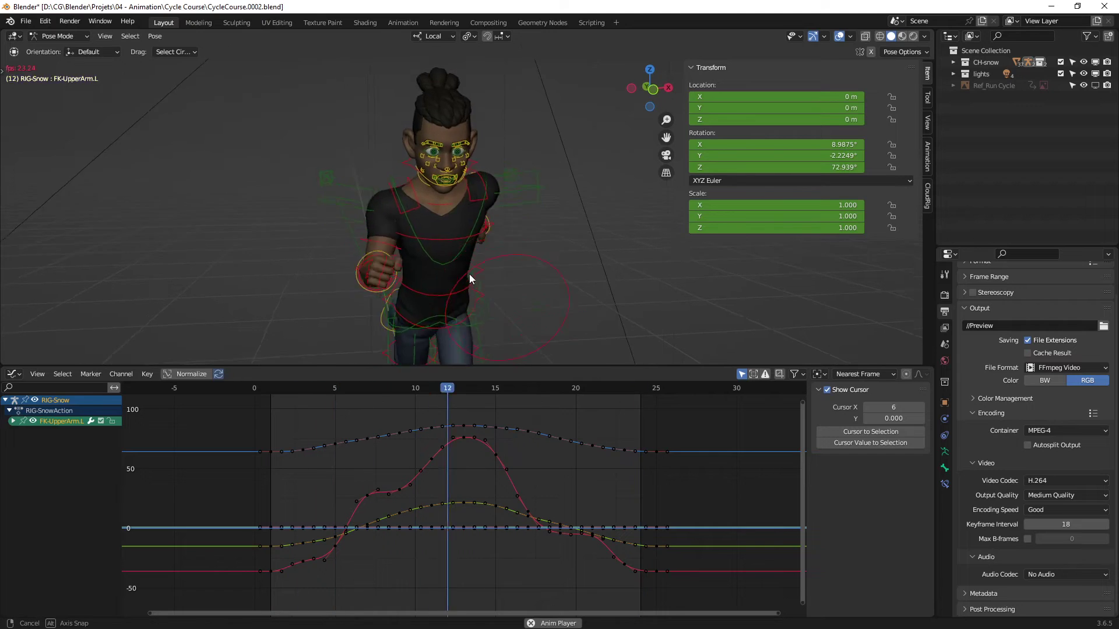
middle_click_drag(470, 274, 524, 275)
key("space")
scroll(532, 269, "up", 3)
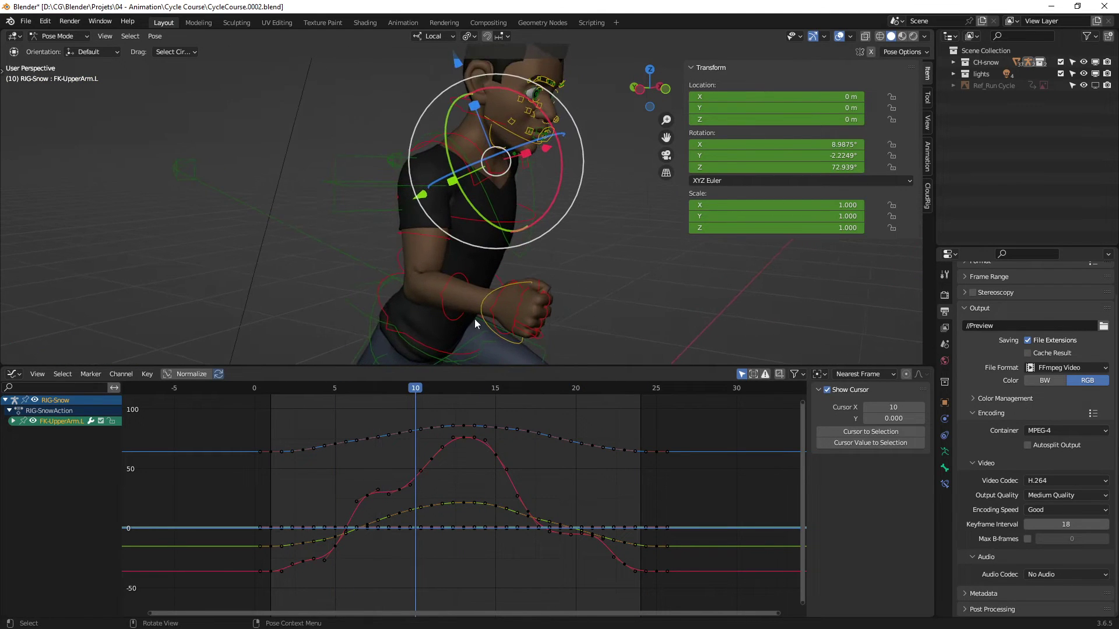
Show all animation channels of the right upper arm and unlock its Y and Z Euler Rotation channels.
left_click(420, 235)
middle_click_drag(449, 284, 487, 266)
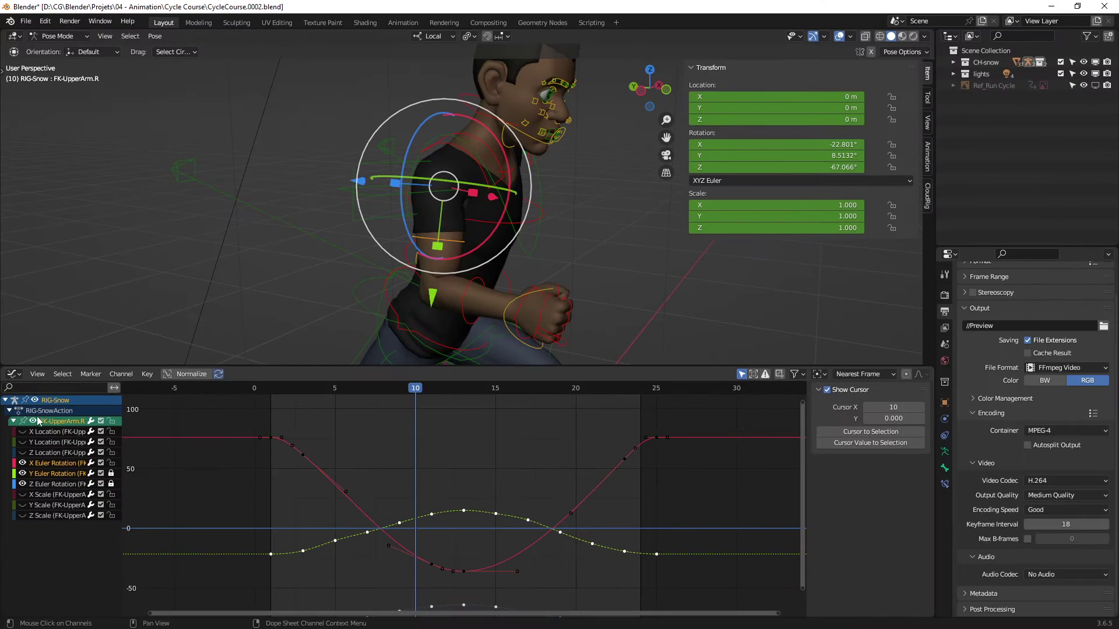
left_click(34, 420)
left_click(34, 421)
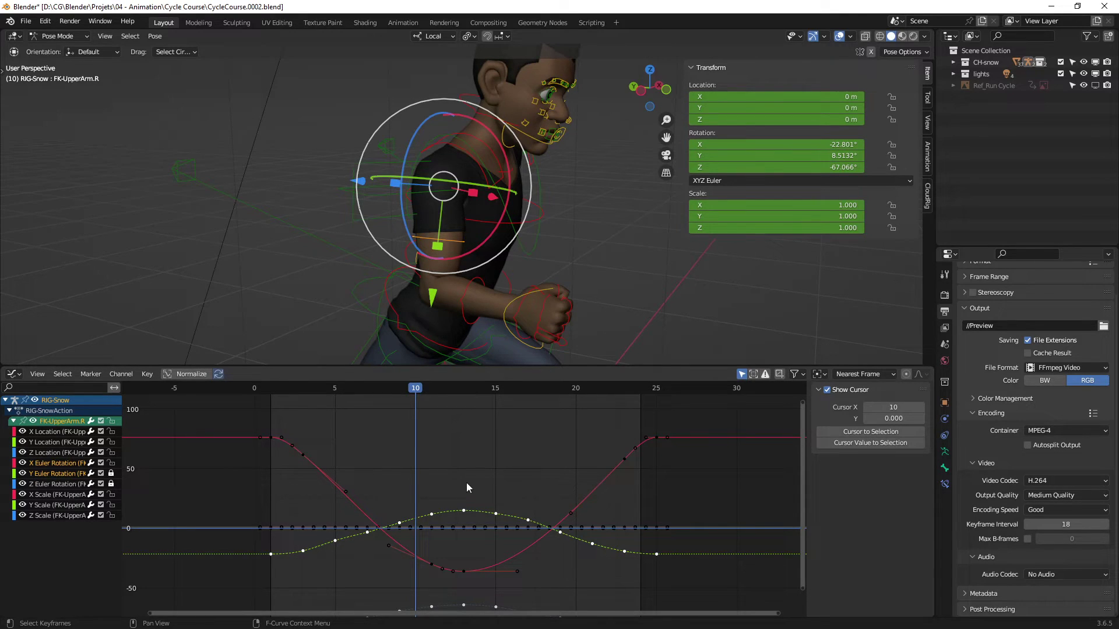
scroll(473, 476, "down", 1)
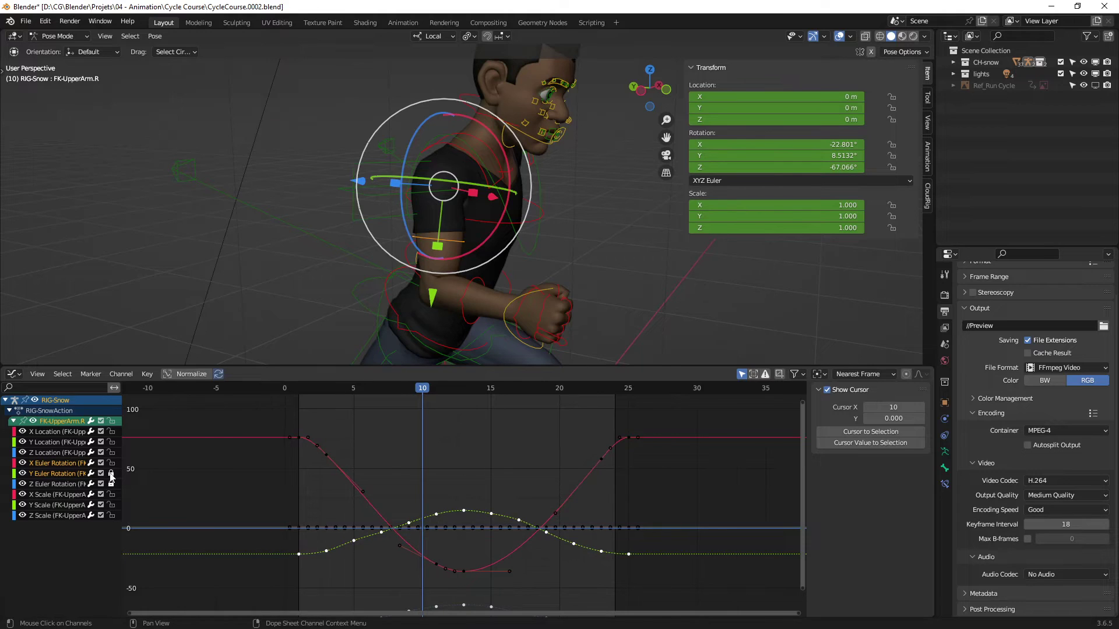
left_click(472, 464)
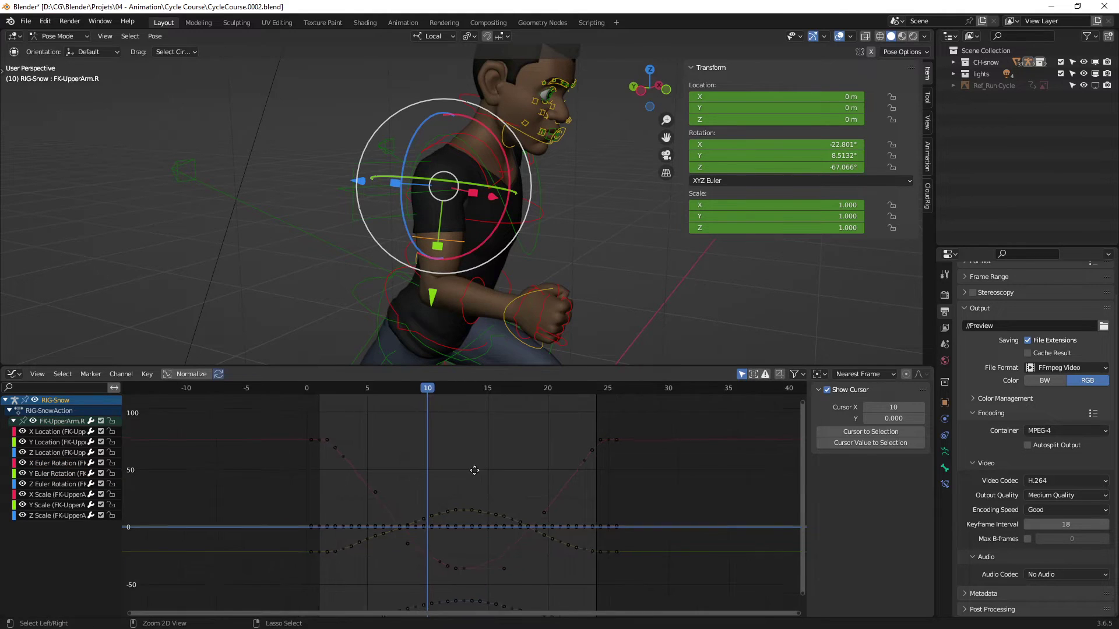
scroll(471, 466, "down", 3)
key("space")
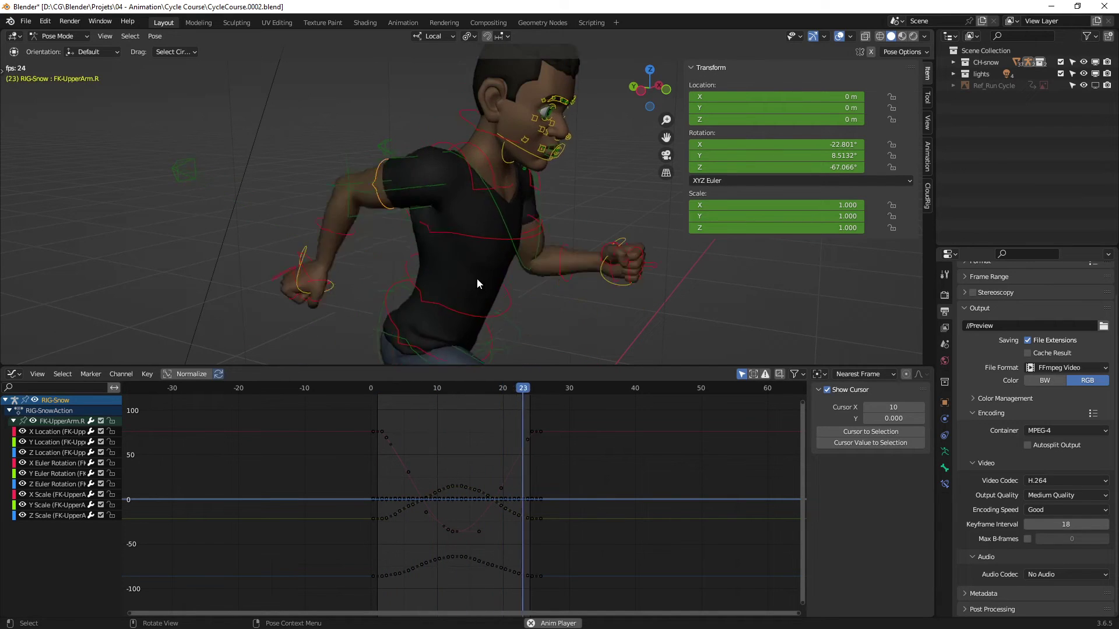
key("space")
Select the right forearm control at frame 1 and display its curves and expanded channels in the Graph Editor.
left_click(348, 295)
middle_click_drag(428, 297, 427, 267, "shift")
scroll(453, 247, "up", 2)
middle_click_drag(414, 462, 464, 455, "ctrl")
middle_click_drag(435, 501, 475, 453)
mouse_move(425, 485)
middle_mouse_down("ctrl")
mouse_move(443, 478)
mouse_move(435, 470)
middle_mouse_up("ctrl")
left_click_drag(351, 391, 275, 395)
left_click(13, 422)
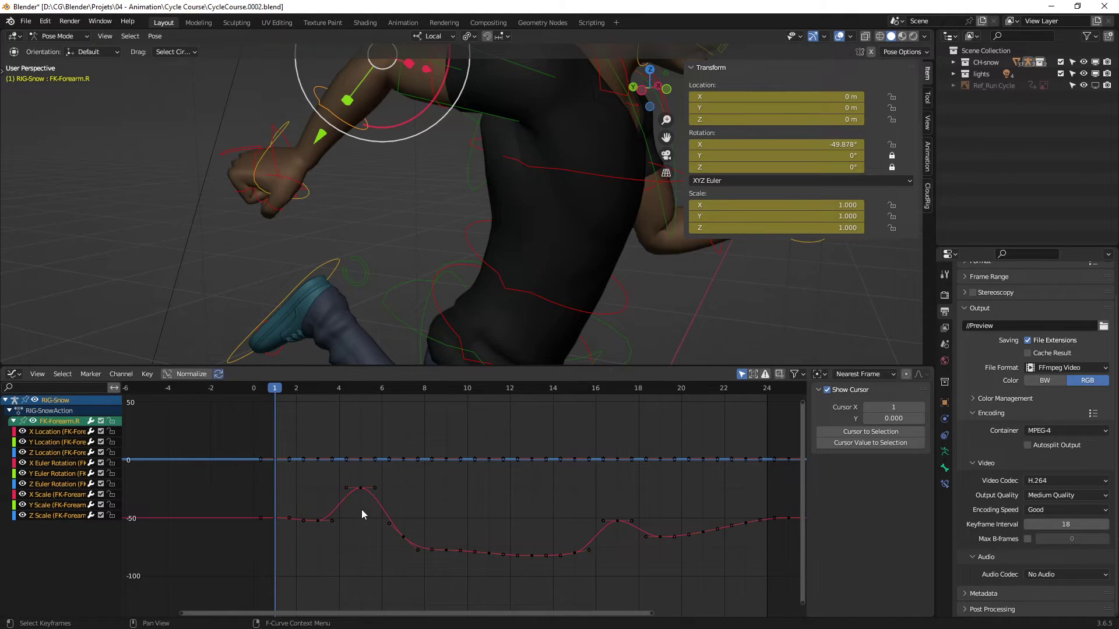
Delete the right forearm's X Euler Rotation keyframe at frame 3 and check the motion in playback.
key("space")
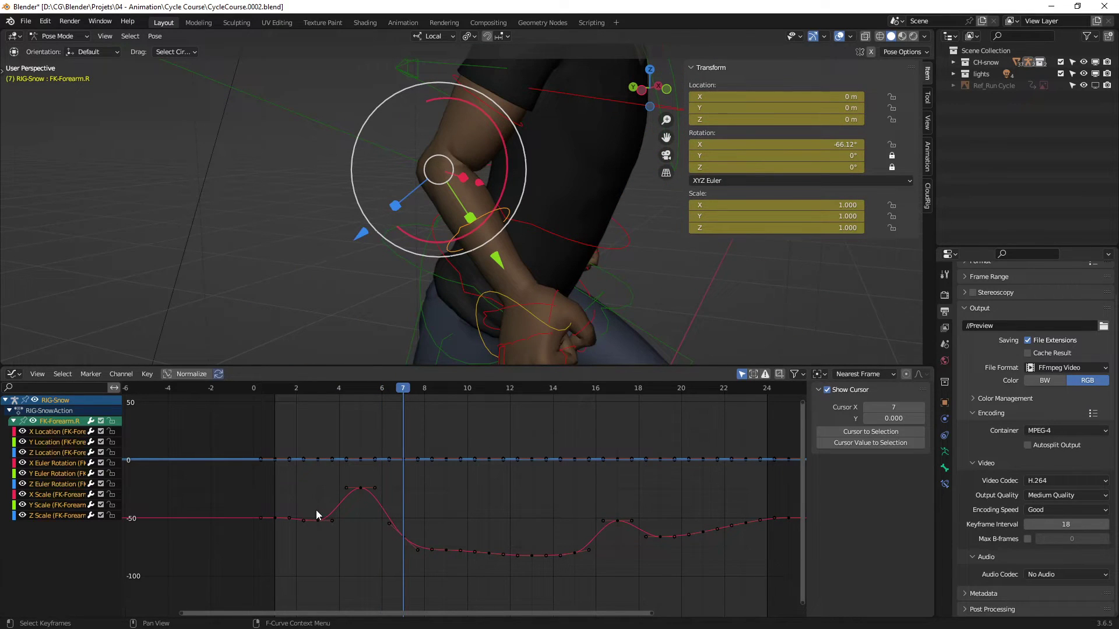
key("Delete")
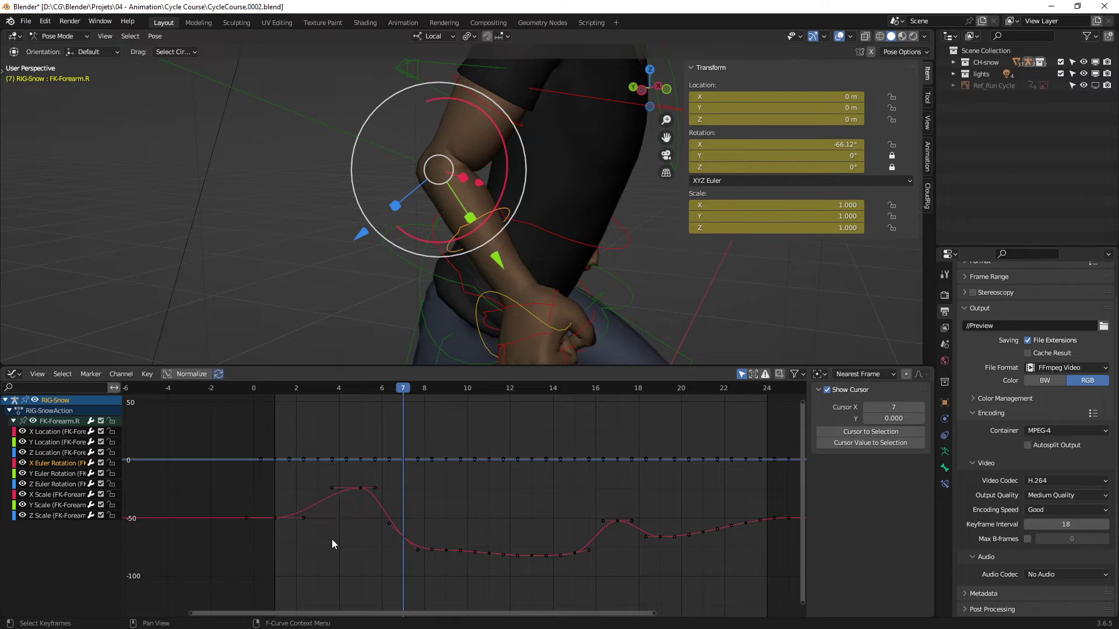
key("space")
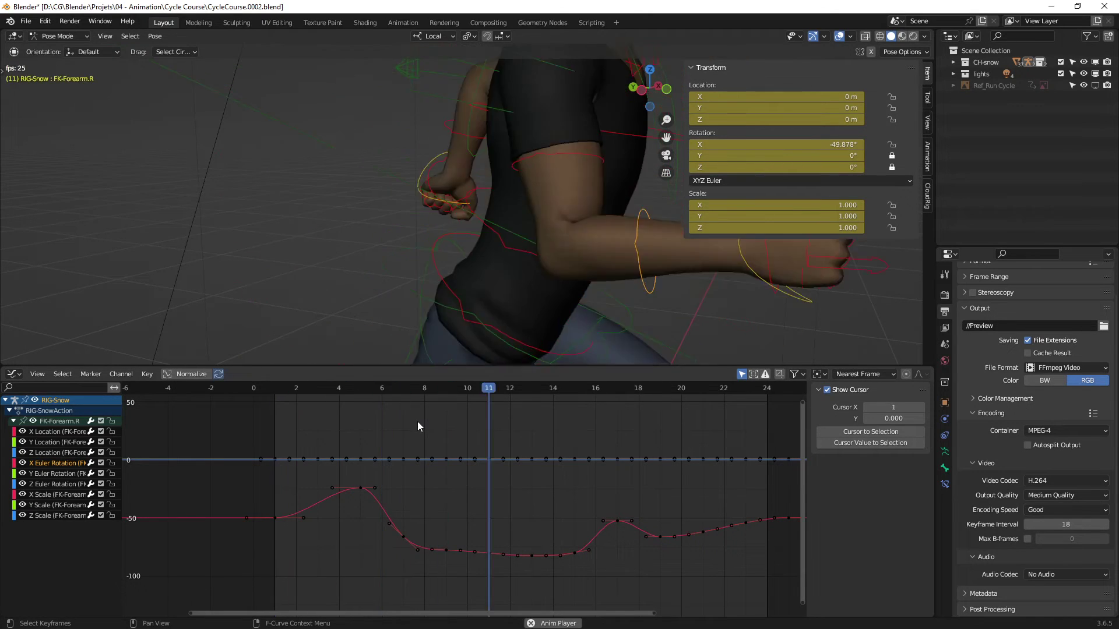
key("space")
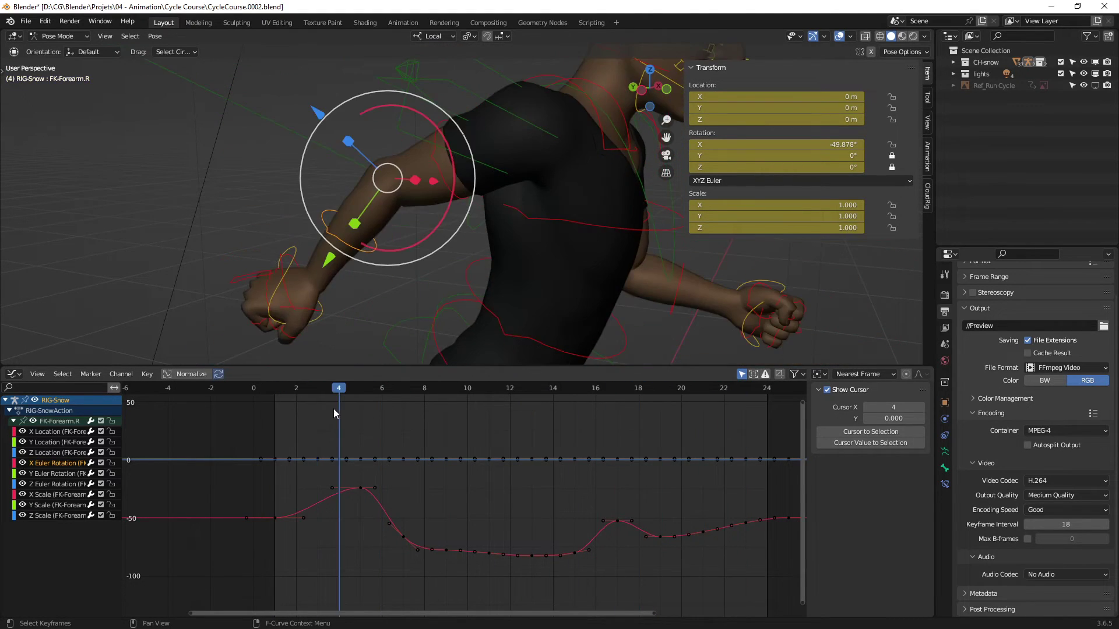
Scrub to frame 16 and step back and forth through the neighbouring frames up to 19 to examine the right forearm's bend.
left_click_drag(279, 388, 596, 421)
scroll(568, 317, "down", 1)
middle_click_drag(567, 317, 476, 233, "shift")
scroll(490, 256, "down", 3)
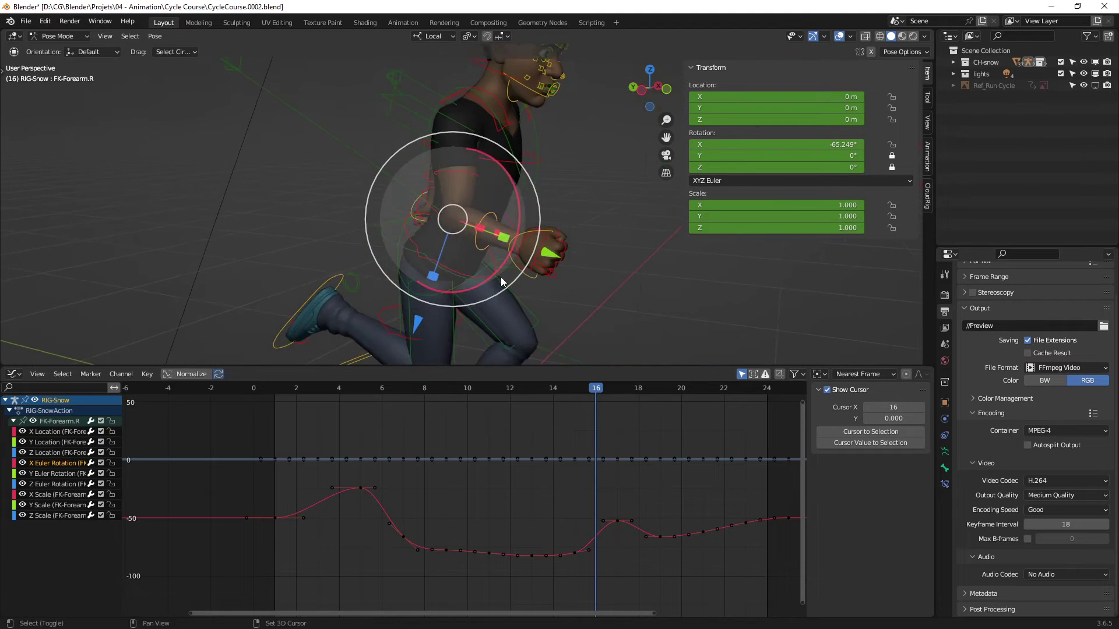
middle_click_drag(502, 277, 498, 295, "shift")
key("Right")
key("Right")
key("Right")
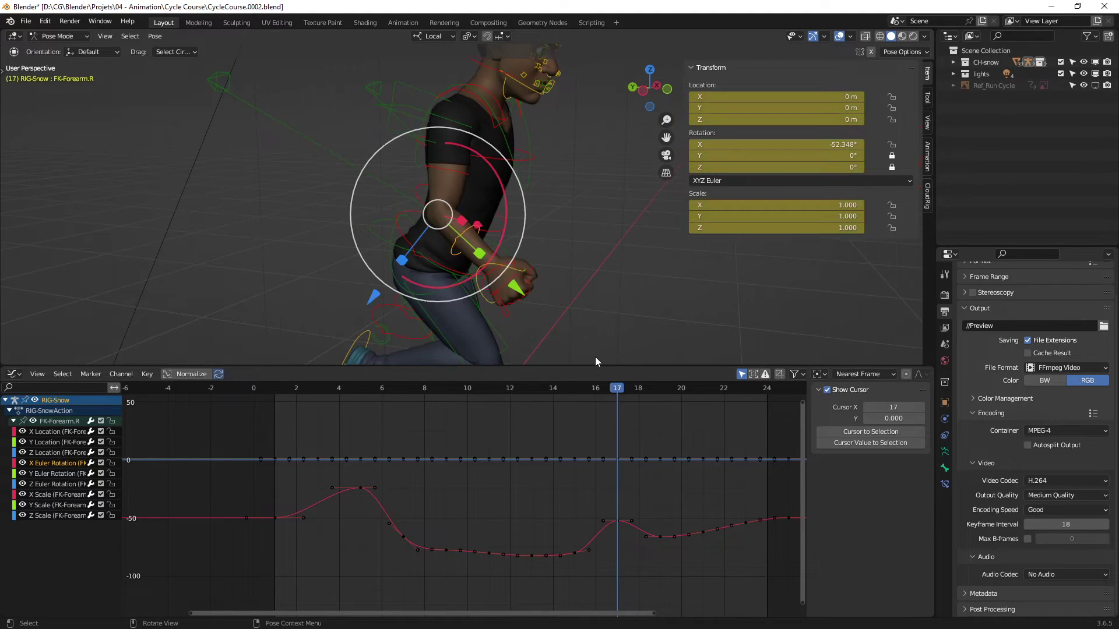
key("Right")
key("Left")
key("Left")
key("Left")
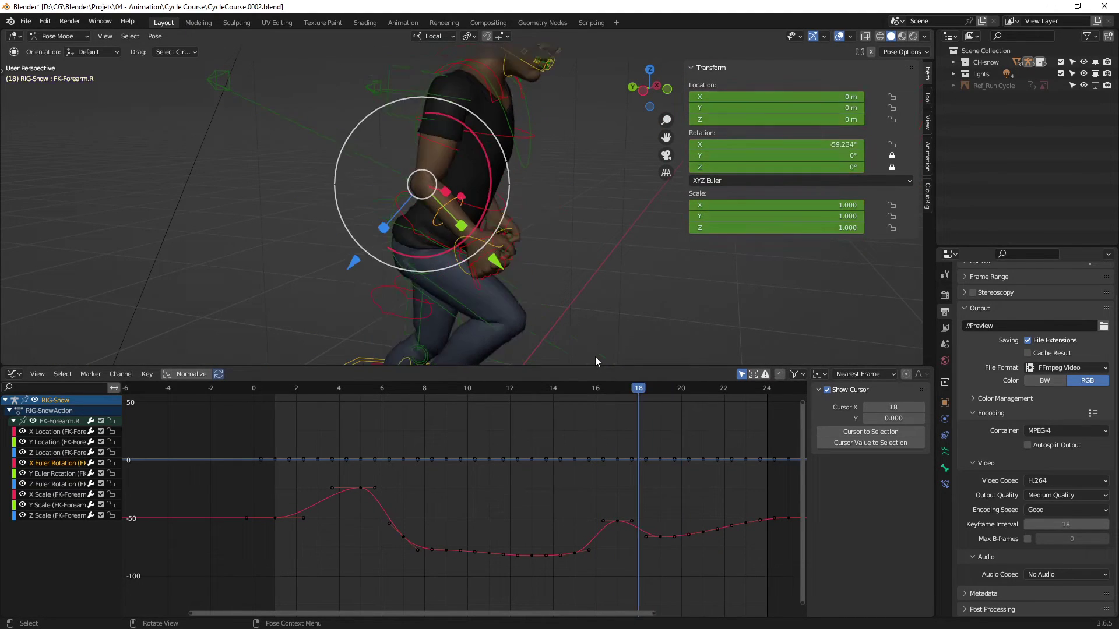
key("Right")
key("Right")
key("Right")
key("Right")
key("Left")
key("Left")
key("Left")
key("Left")
key("Left")
key("Left")
key("Left")
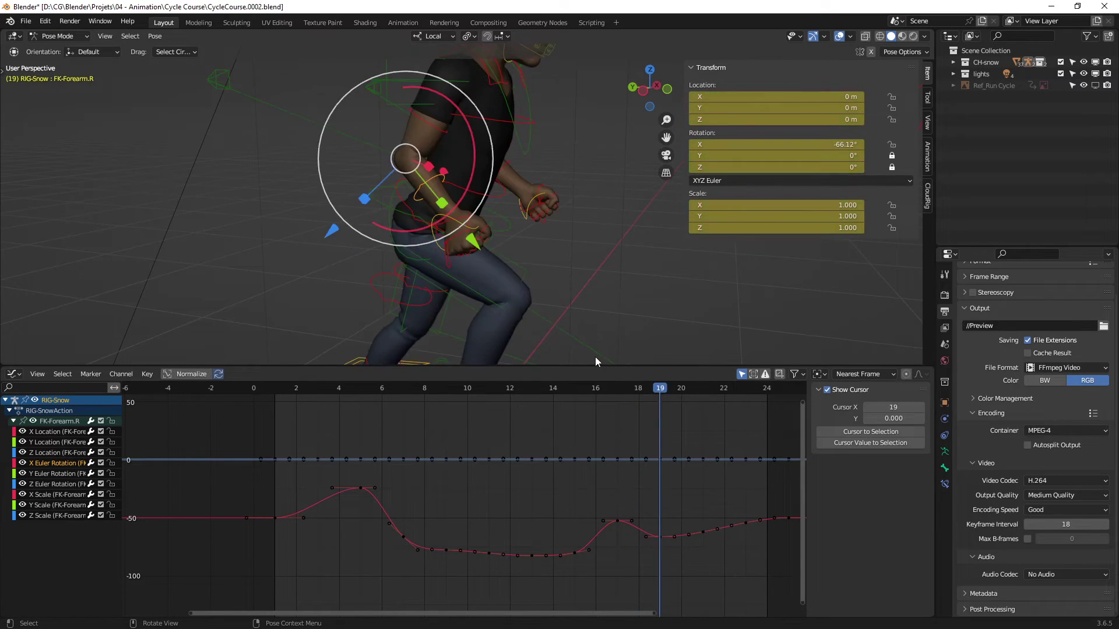
key("Right")
key("Right")
key("Right")
key("Right")
key("Right")
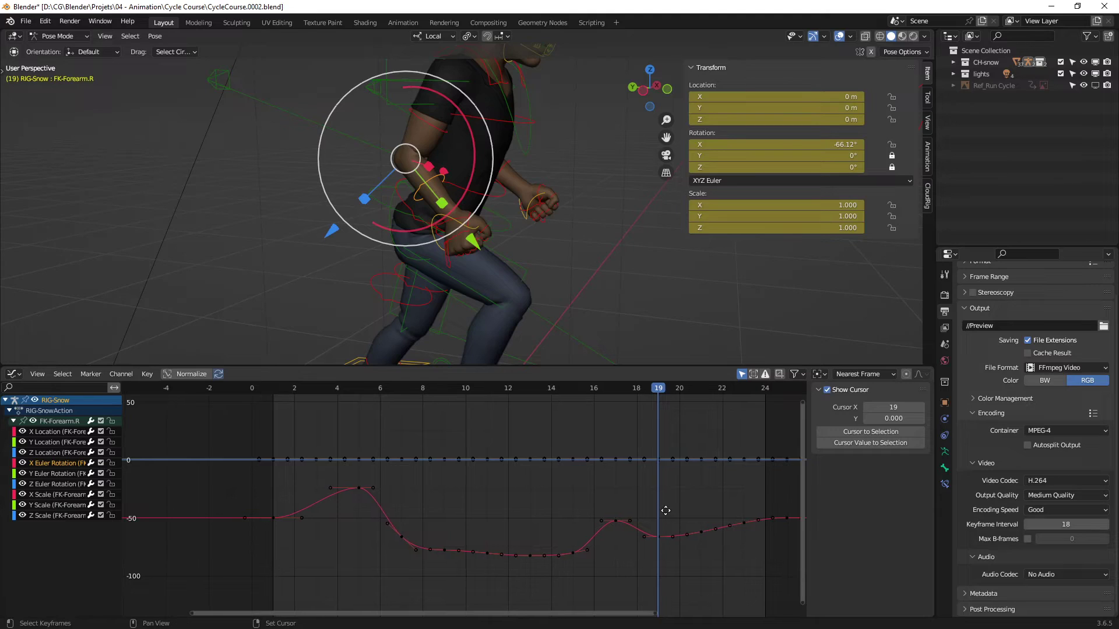
Delete the right forearm's X Euler Rotation keyframes at frames 19 and 21.
middle_click_drag(666, 510, 611, 516)
left_click(614, 513)
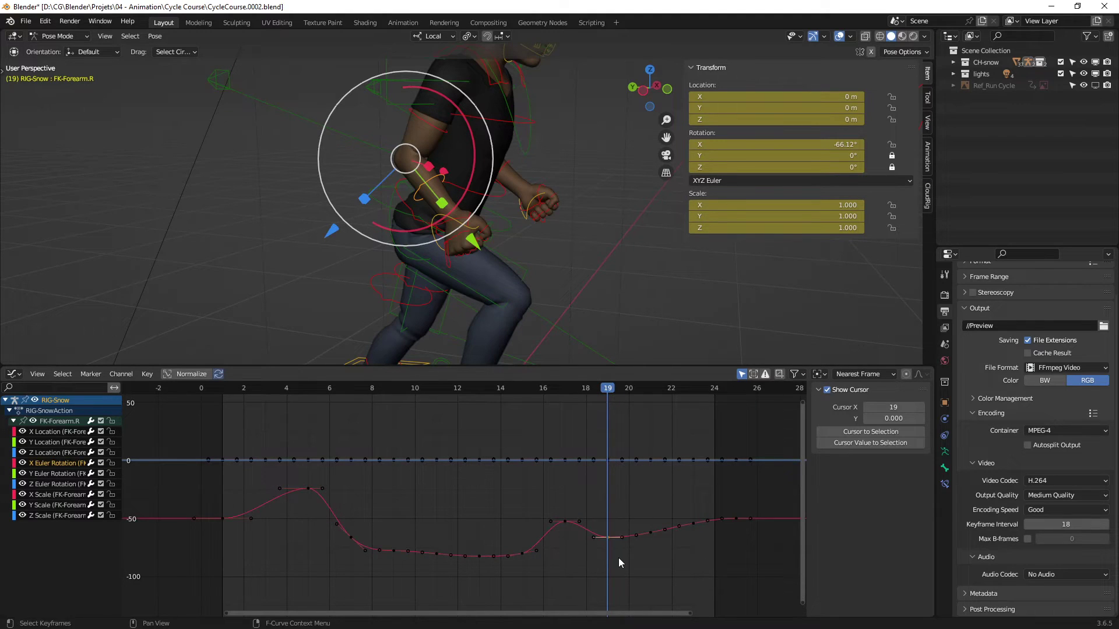
key("Delete")
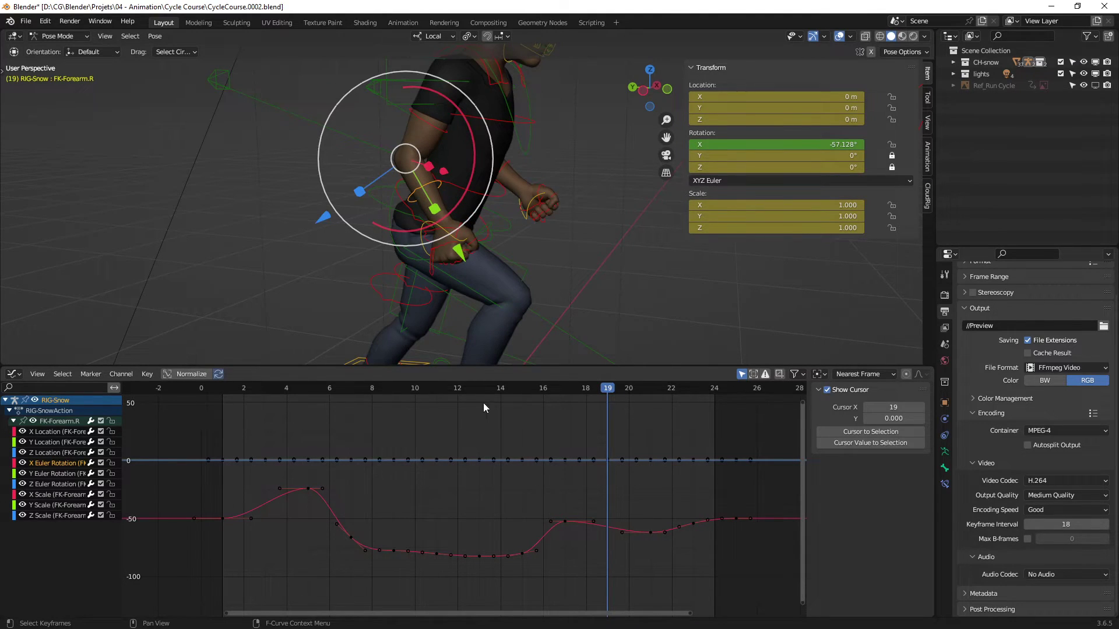
key("space")
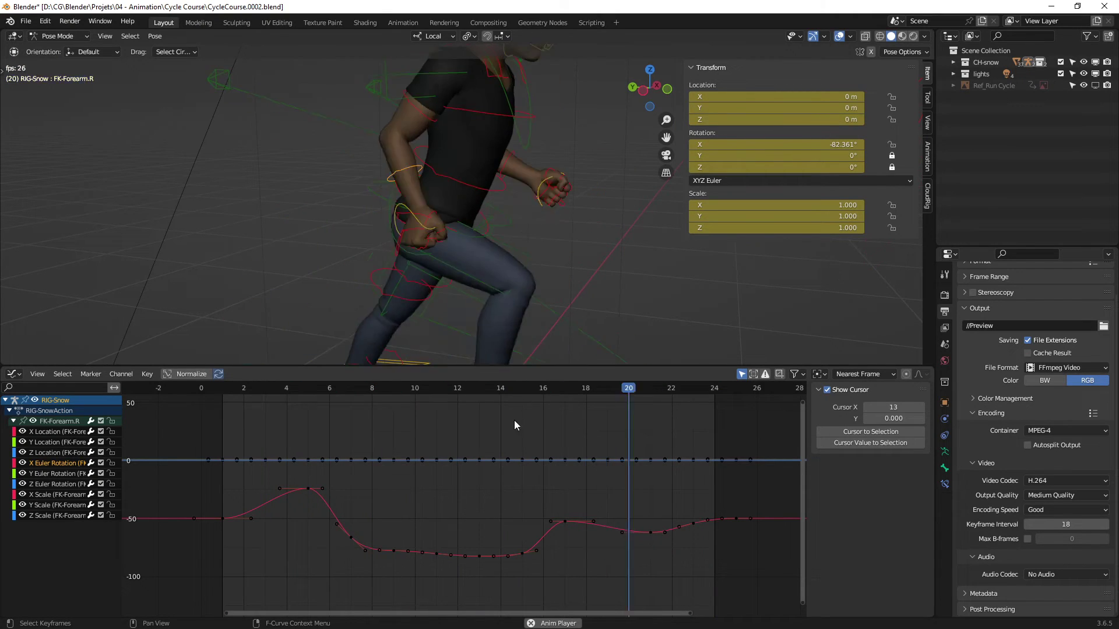
key("space")
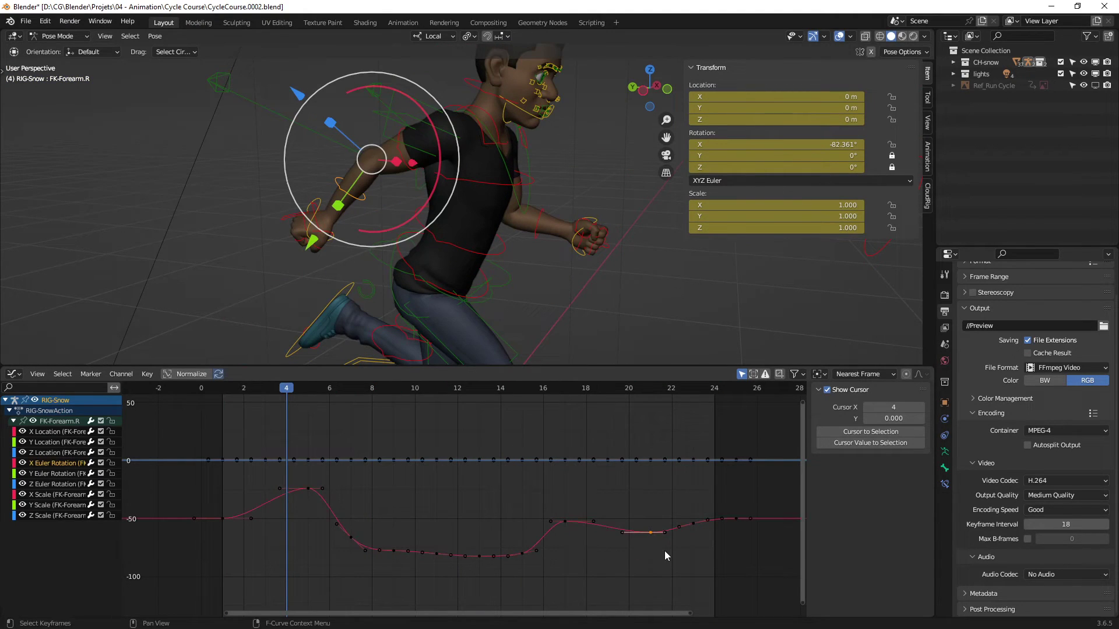
key("ctrl+z")
Play the run cycle with the overlays hidden and examine the right forearm's motion from both sides.
key("space")
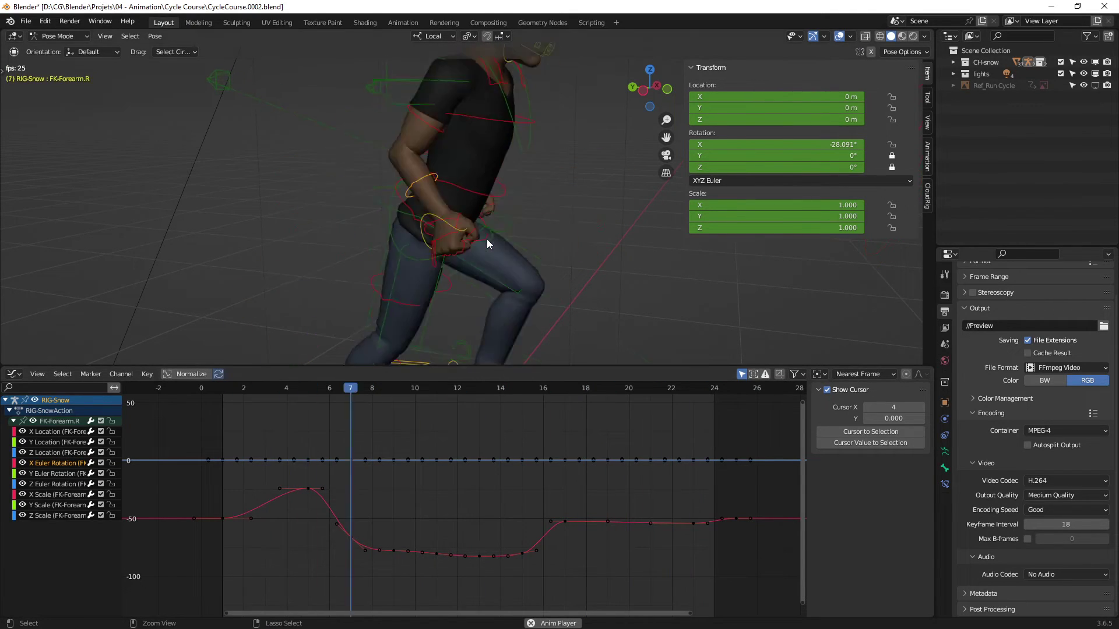
middle_click_drag(487, 239, 309, 242, "shift")
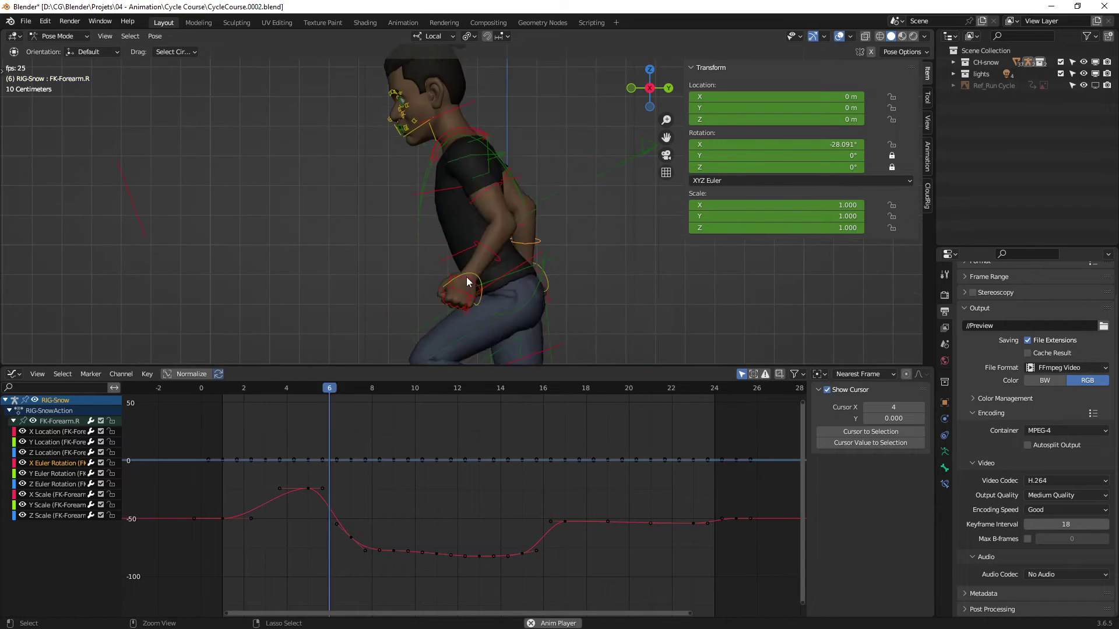
middle_click_drag(466, 277, 449, 261, "ctrl")
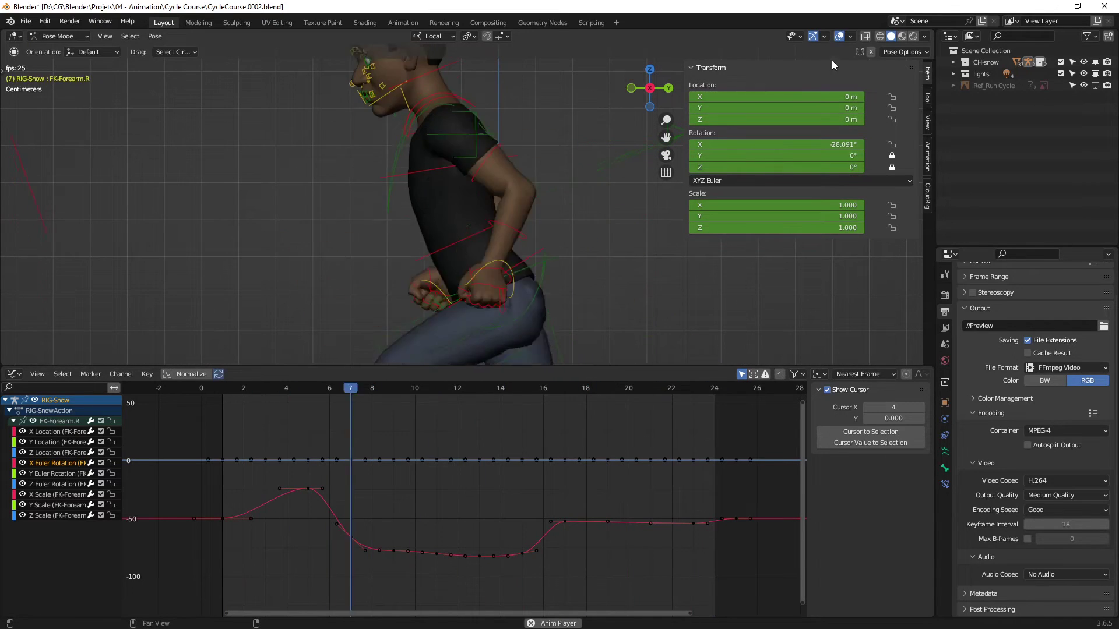
left_click(838, 36)
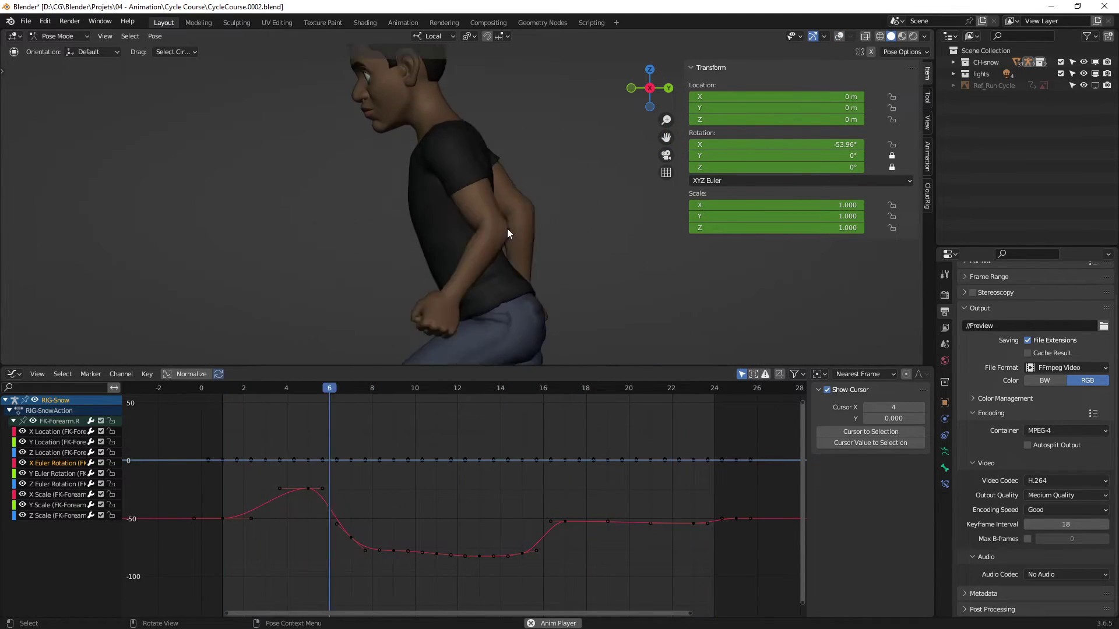
middle_click_drag(507, 229, 582, 245, "alt")
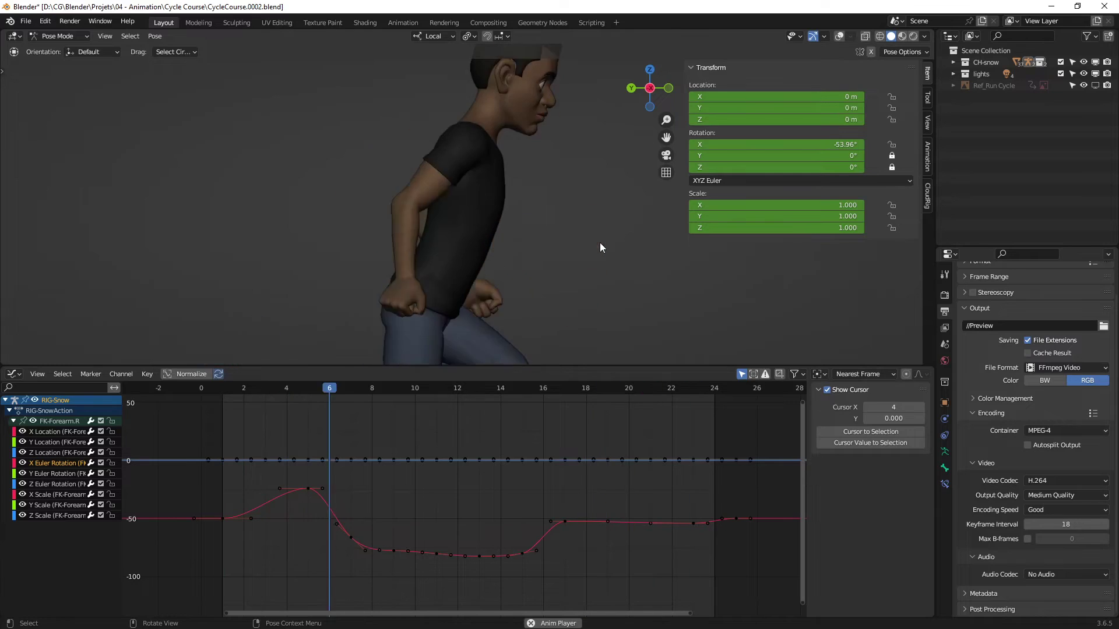
Enlarge the 3D viewport over the Graph Editor and show the viewport overlays again while the run cycle plays.
middle_click_drag(593, 242, 344, 245)
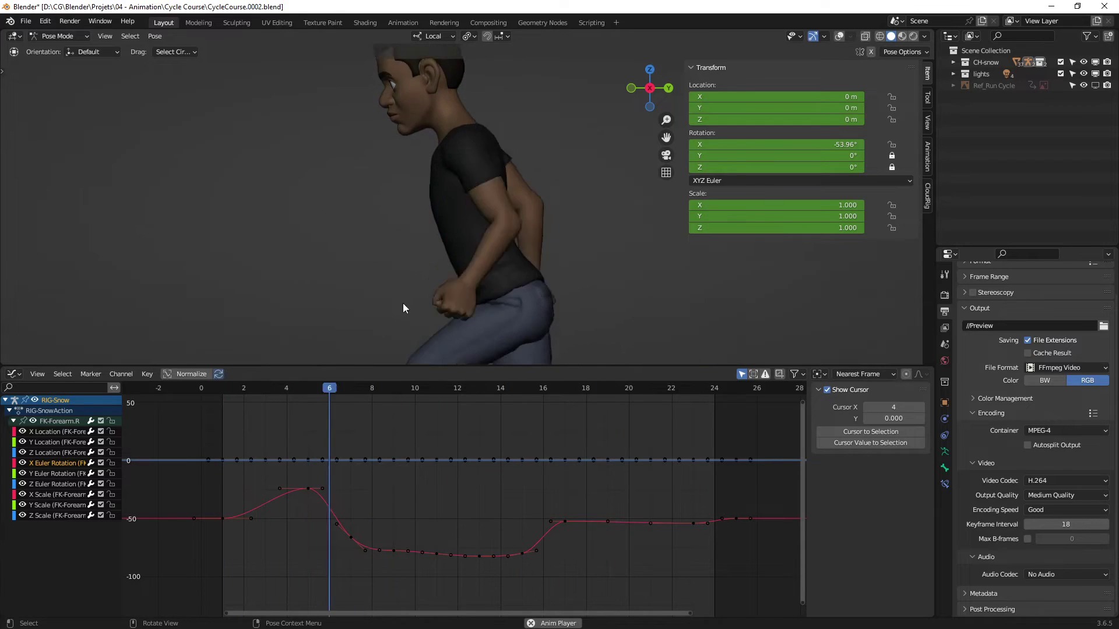
left_click_drag(437, 367, 440, 411)
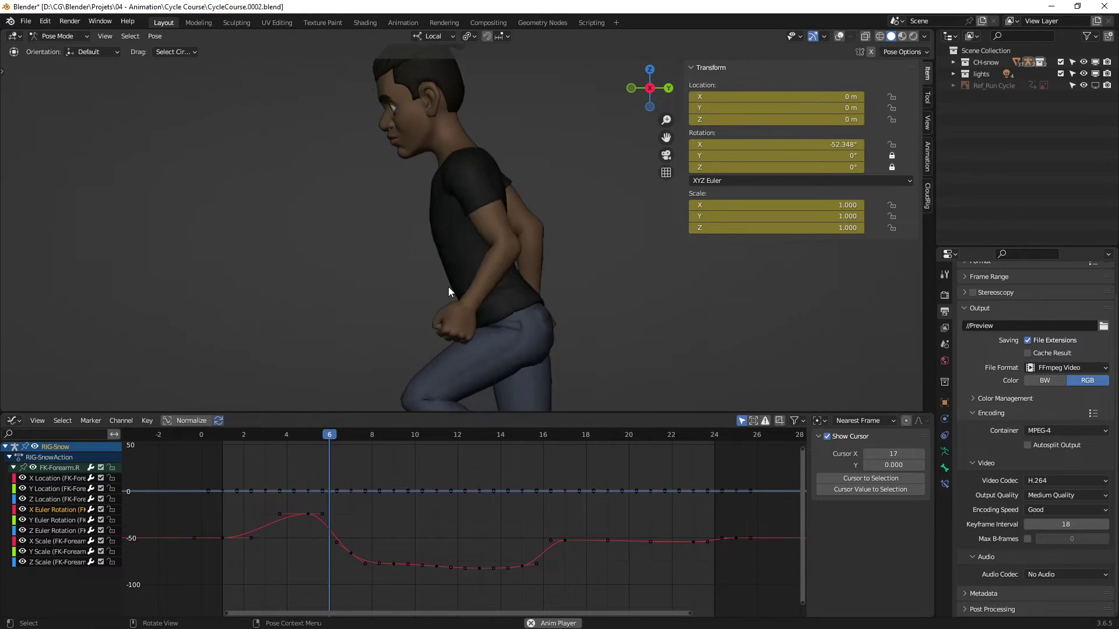
middle_click_drag(351, 285, 477, 314)
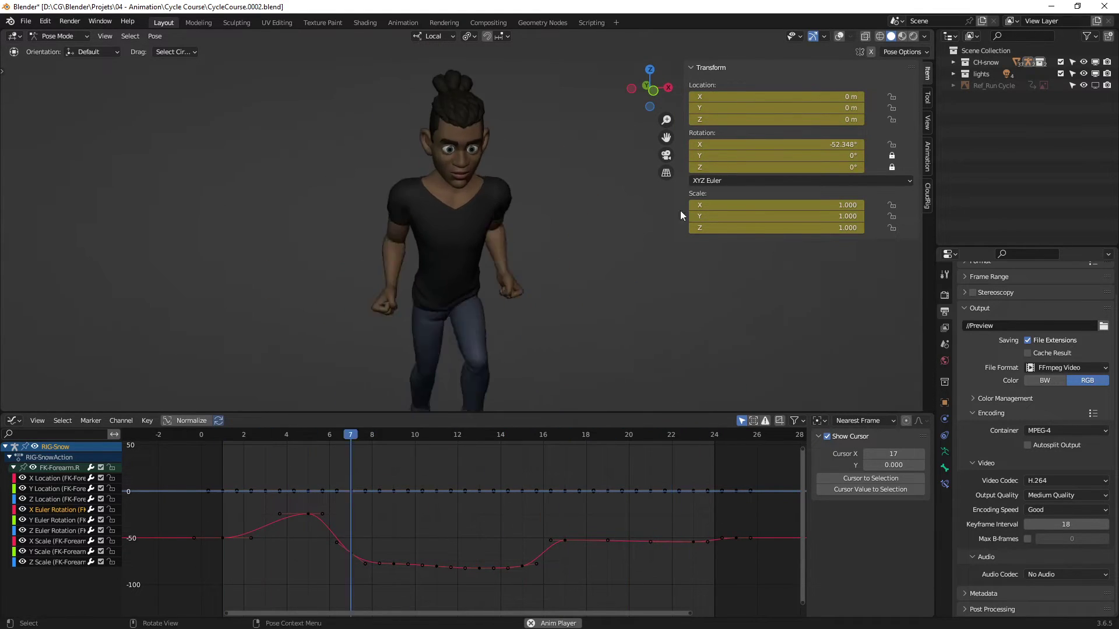
left_click(839, 37)
Watch the run cycle from several angles, stop playback at frame 21 and examine the right arm's pose around the body.
middle_click_drag(466, 263, 463, 240)
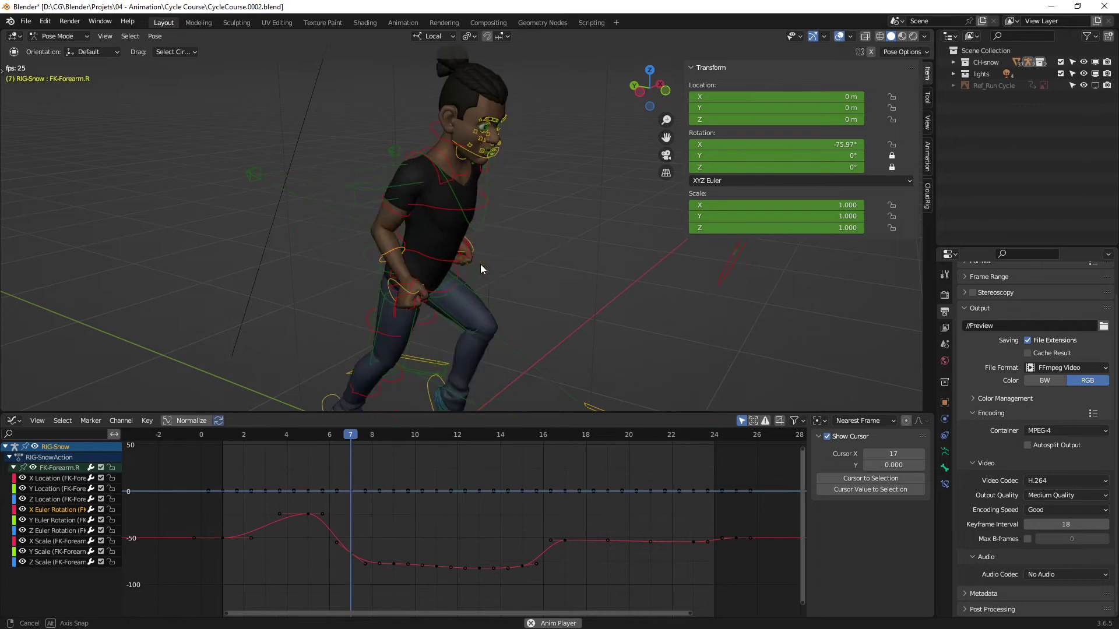
mouse_move(480, 264)
middle_mouse_down()
mouse_move(512, 264)
mouse_move(512, 242)
mouse_move(480, 260)
mouse_move(481, 271)
mouse_move(481, 254)
middle_mouse_up()
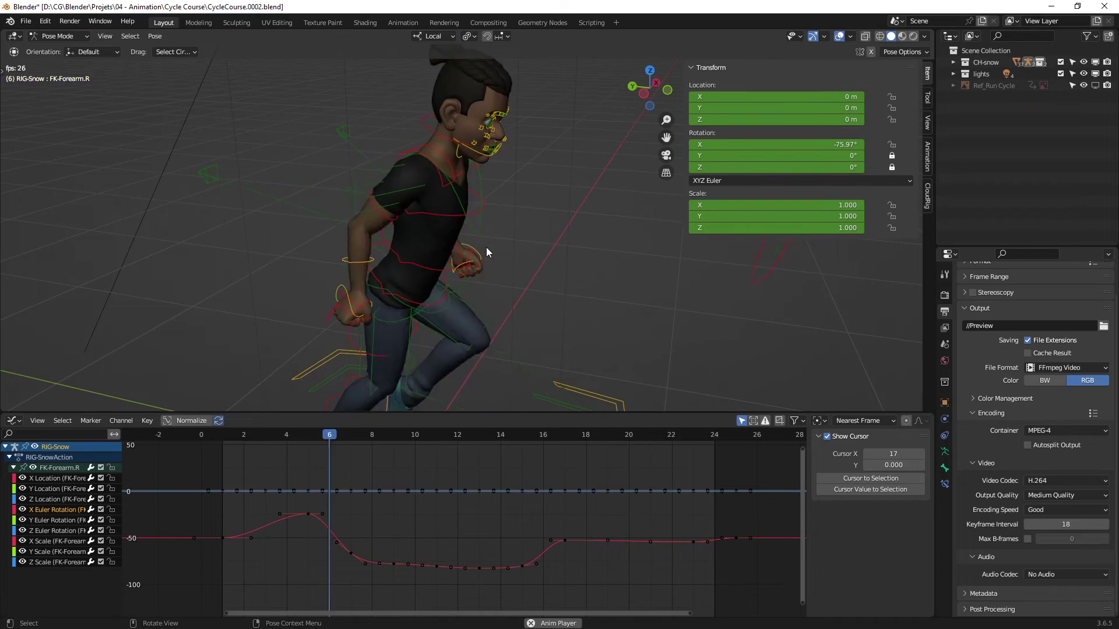
mouse_move(473, 260)
middle_mouse_down()
mouse_move(460, 264)
mouse_move(474, 263)
middle_mouse_up()
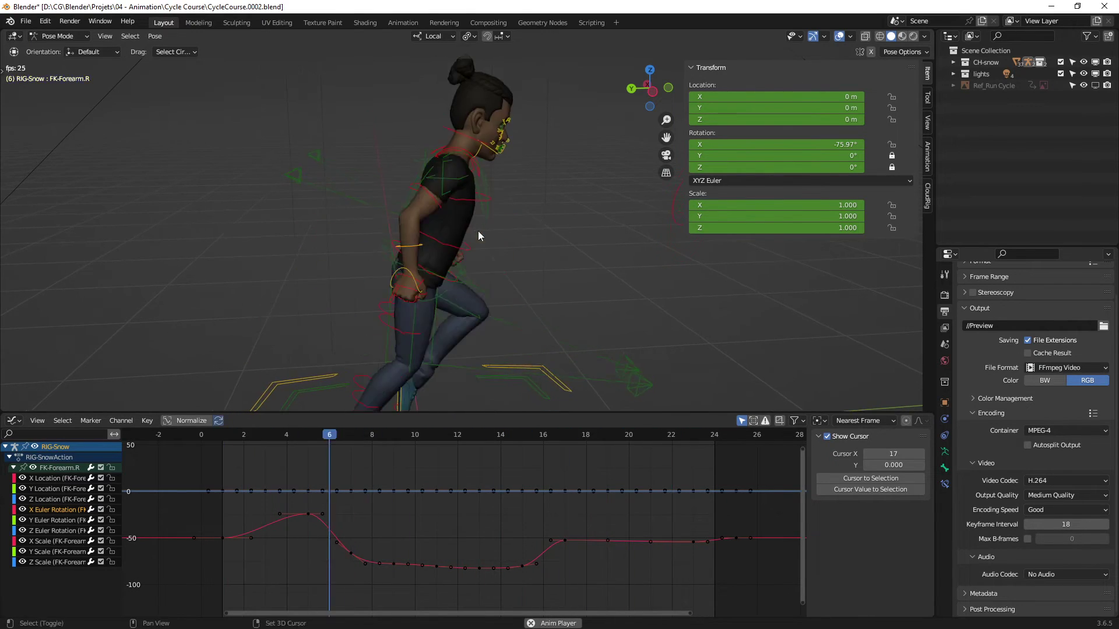
middle_click_drag(466, 237, 416, 282)
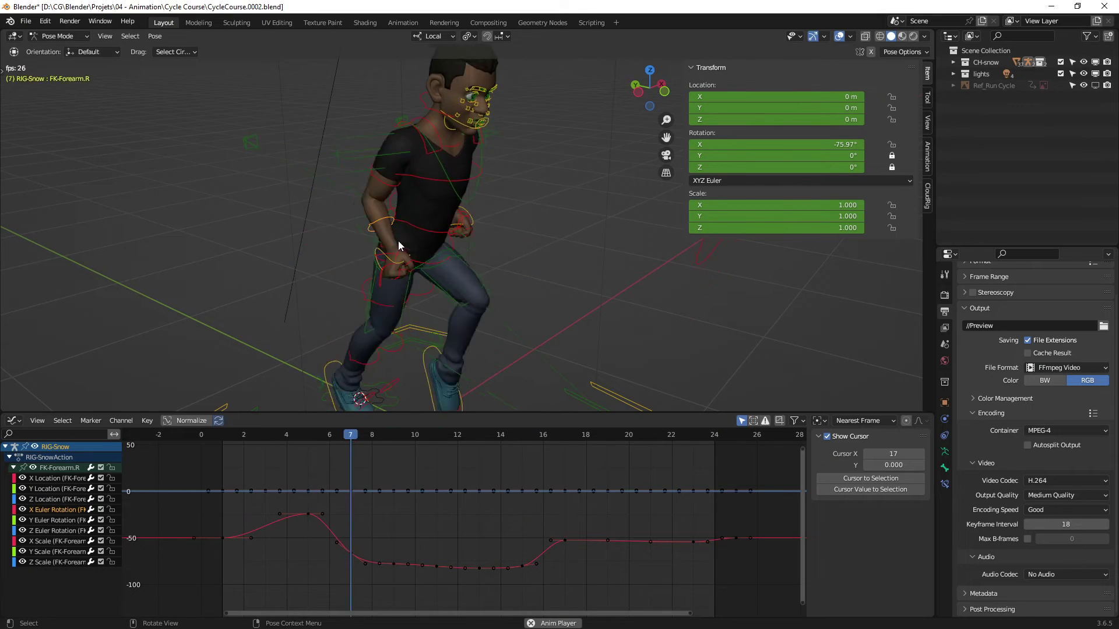
key("space")
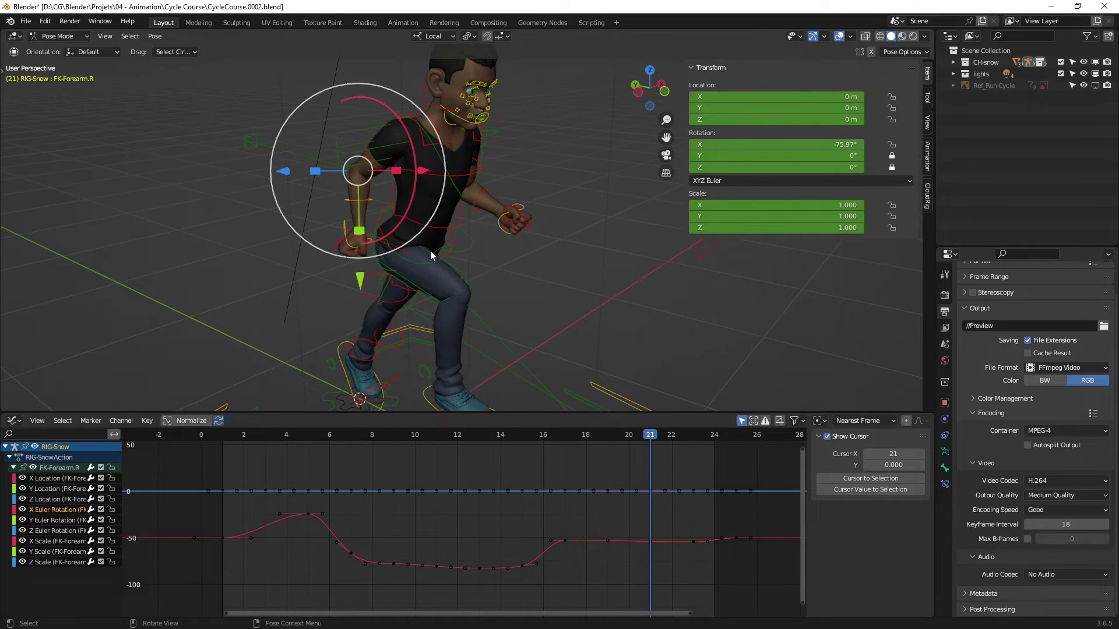
middle_click_drag(430, 250, 438, 215)
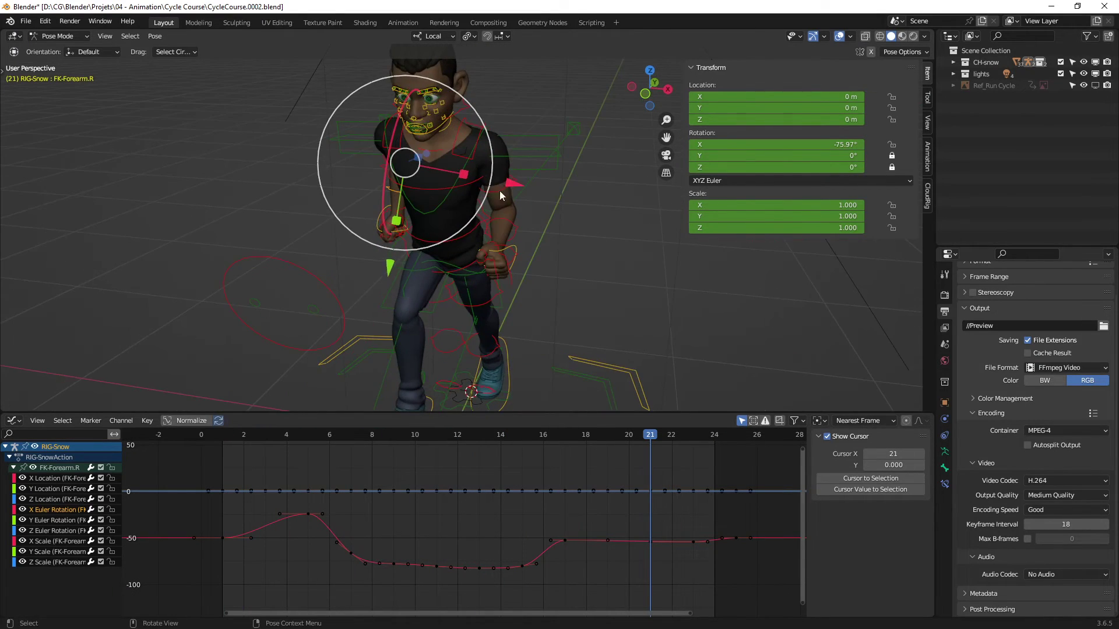
middle_click_drag(501, 197, 470, 206)
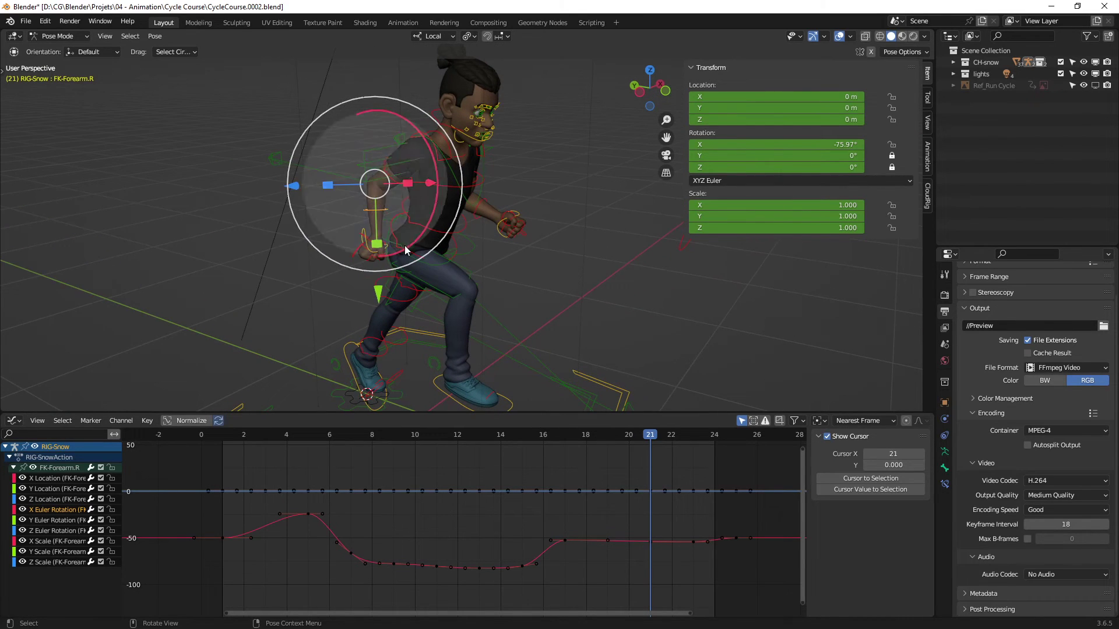
scroll(404, 246, "up", 3)
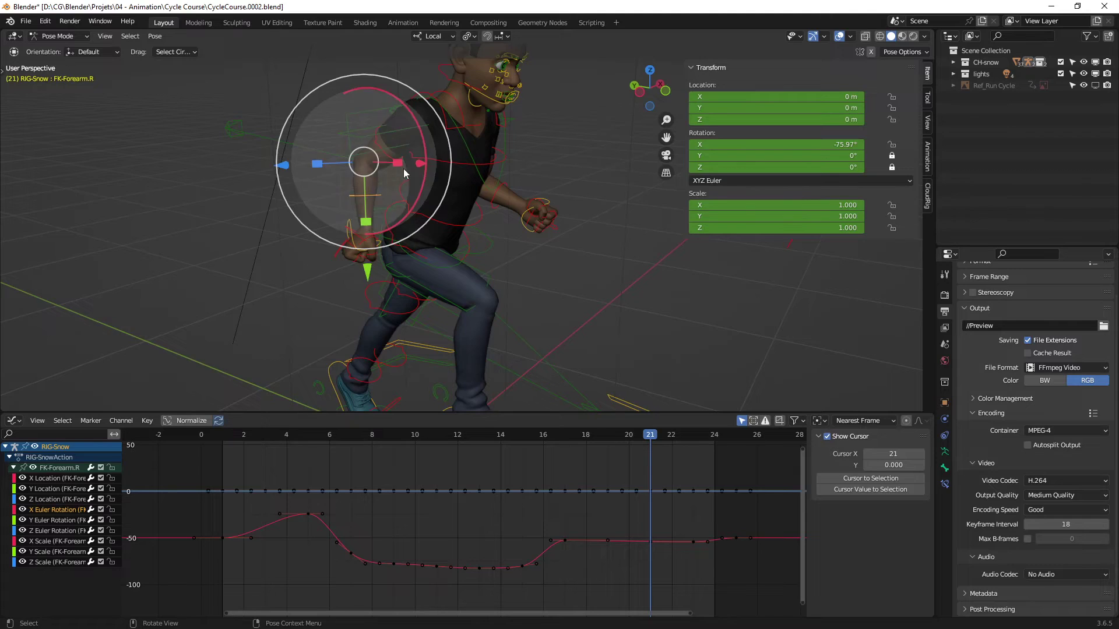
middle_click_drag(510, 190, 462, 304)
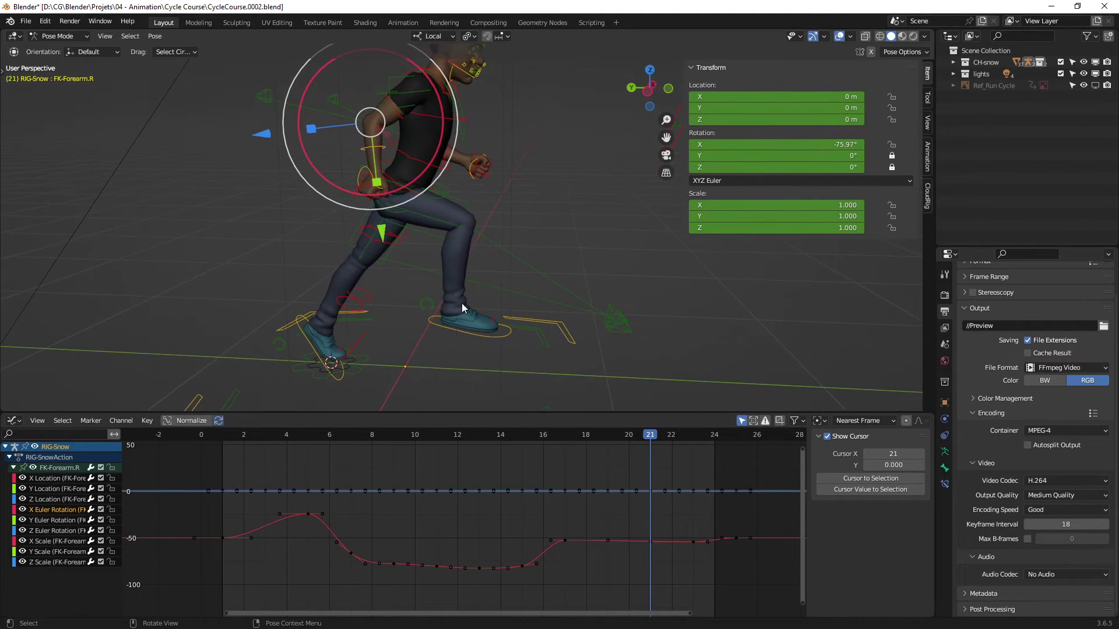
Select the right foot's IK master control at frame 21 and keep the transform orientation on Local.
left_click(449, 331)
scroll(475, 340, "up", 2)
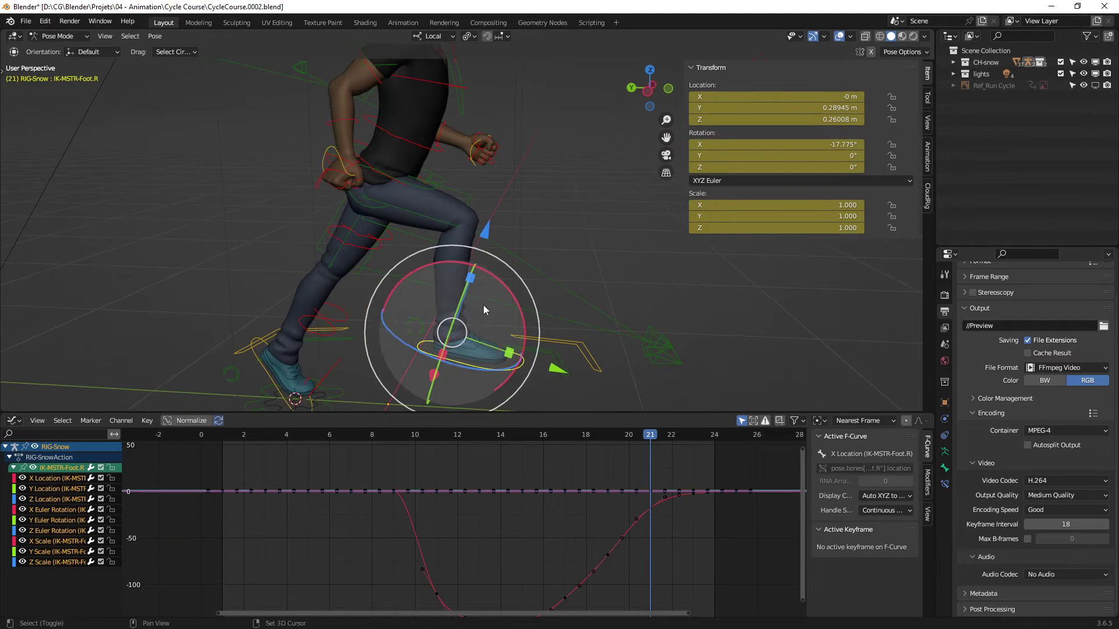
middle_click_drag(375, 112, 376, 138, "shift")
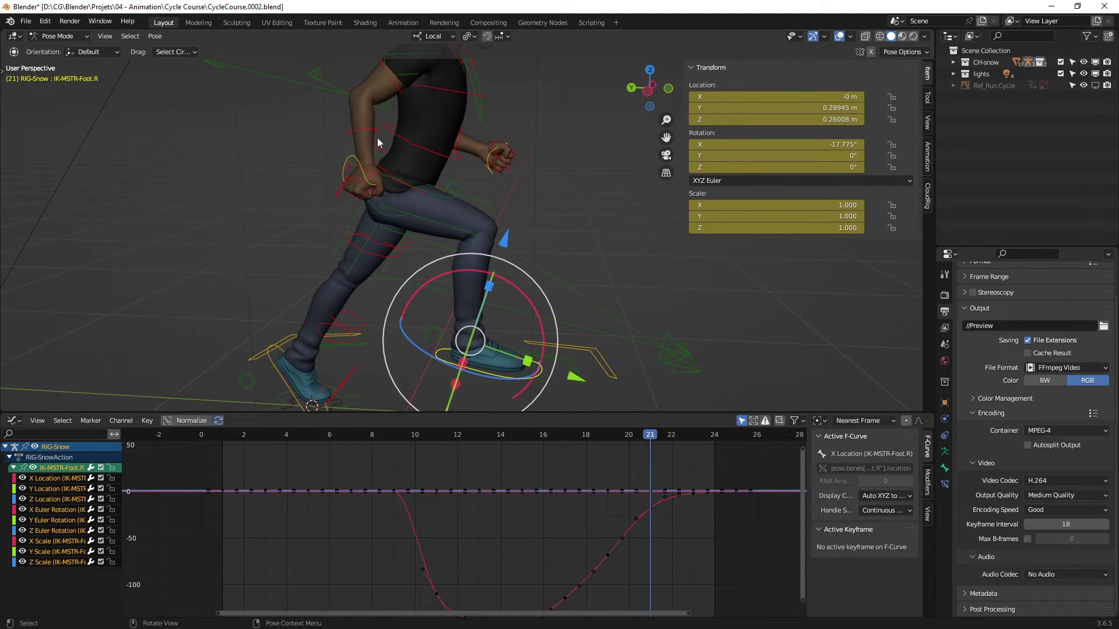
left_click(372, 132)
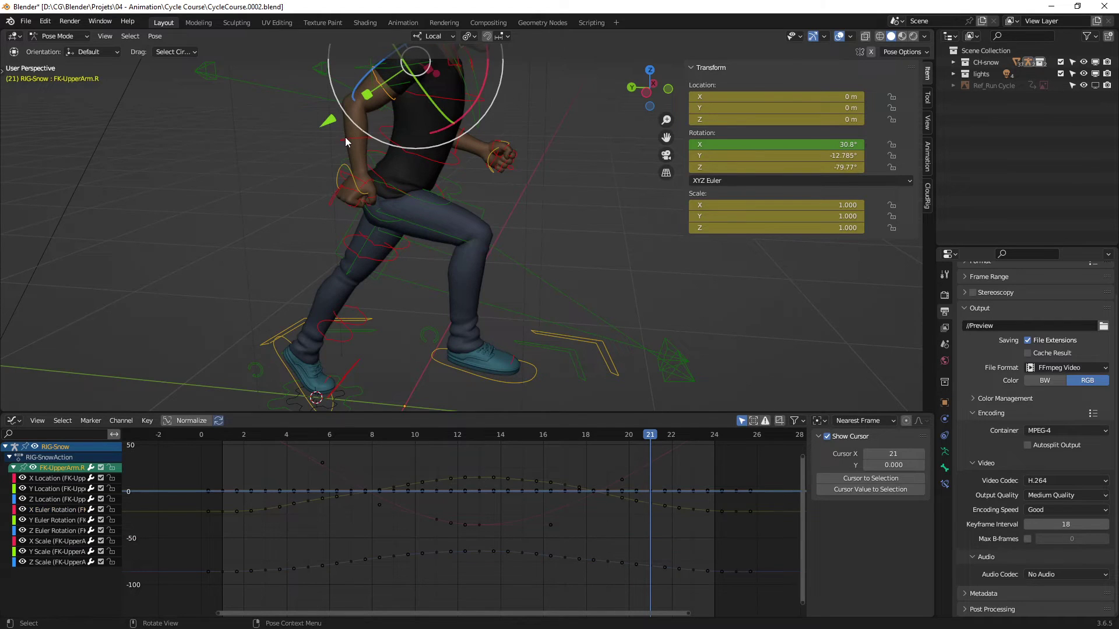
left_click(446, 361)
scroll(491, 369, "up", 1)
middle_click_drag(494, 379, 505, 305, "shift")
scroll(505, 323, "up", 1)
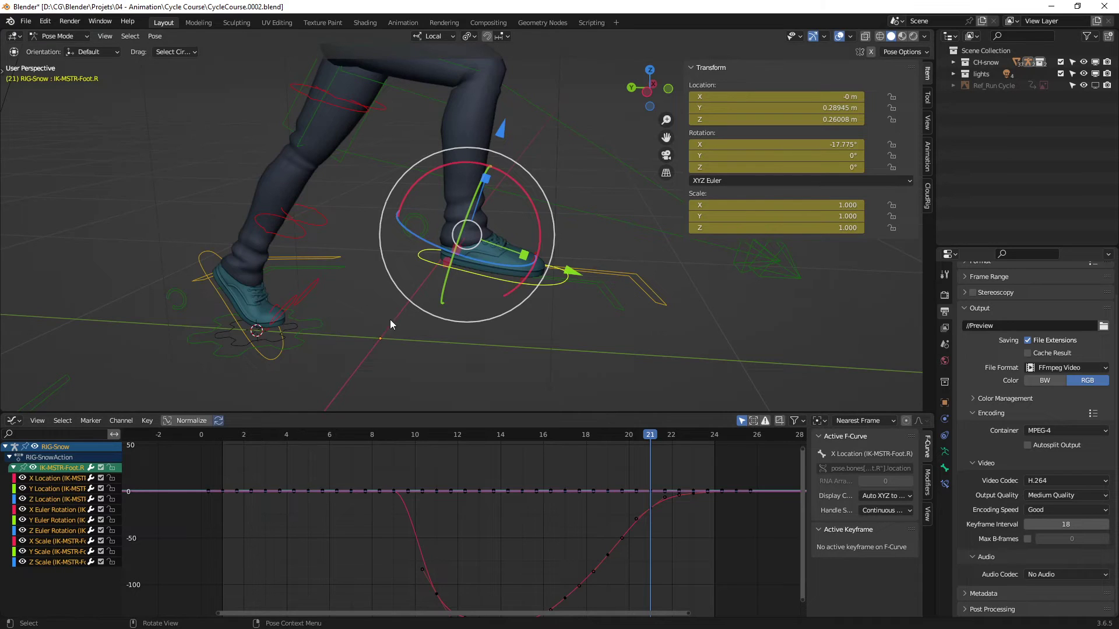
middle_click_drag(390, 320, 447, 287)
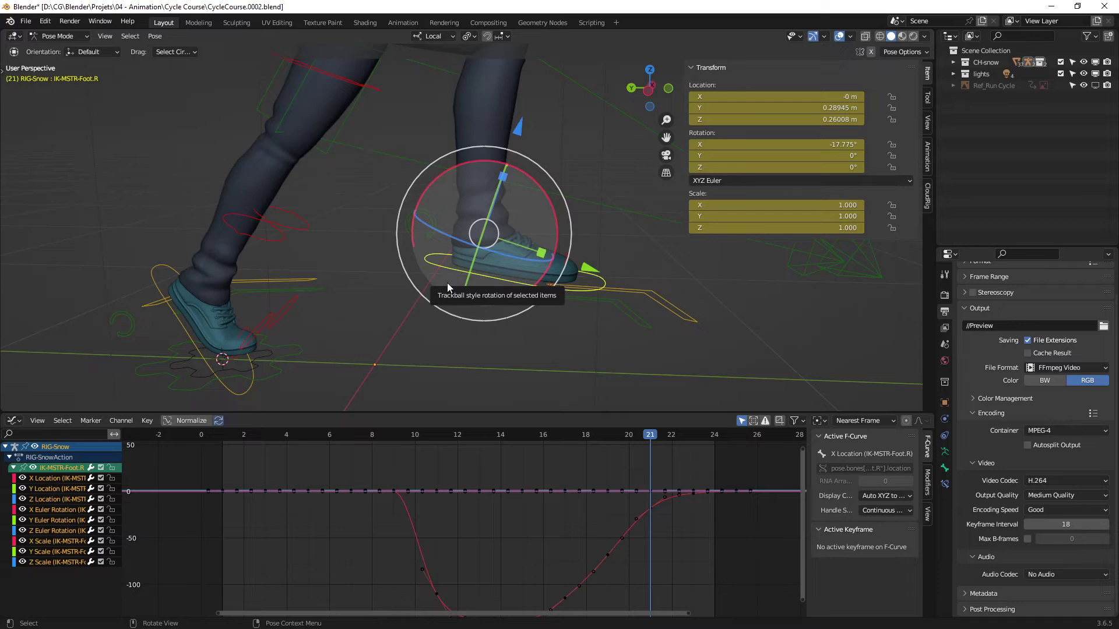
key("comma")
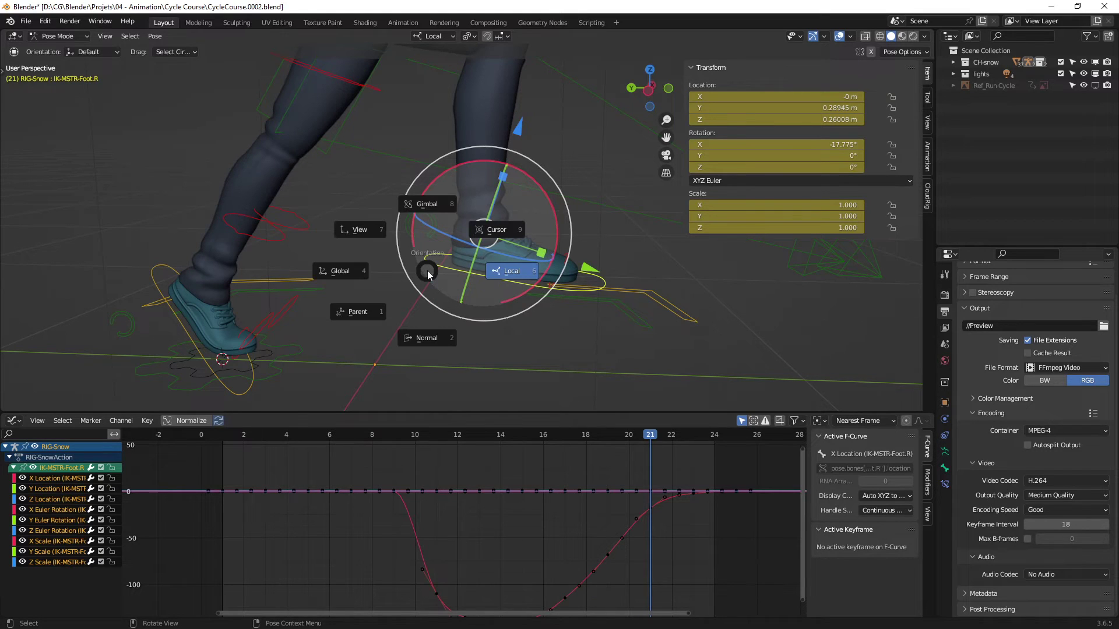
left_click(508, 271)
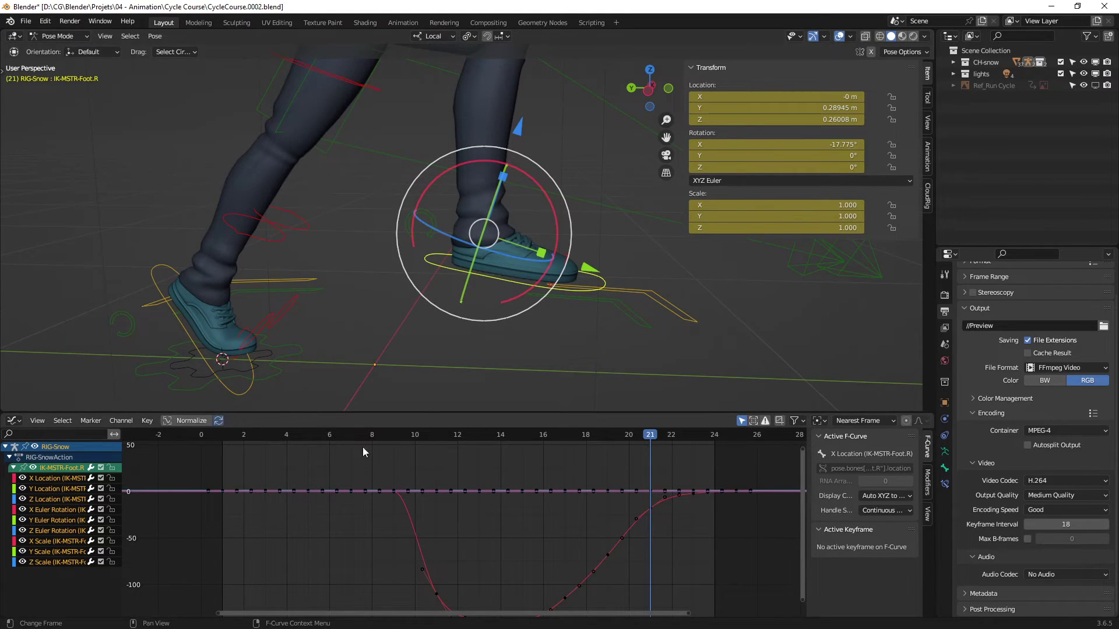
Scrub from frame 1 to frame 9 to examine the right foot's path along the ground.
left_click_drag(285, 438, 222, 436)
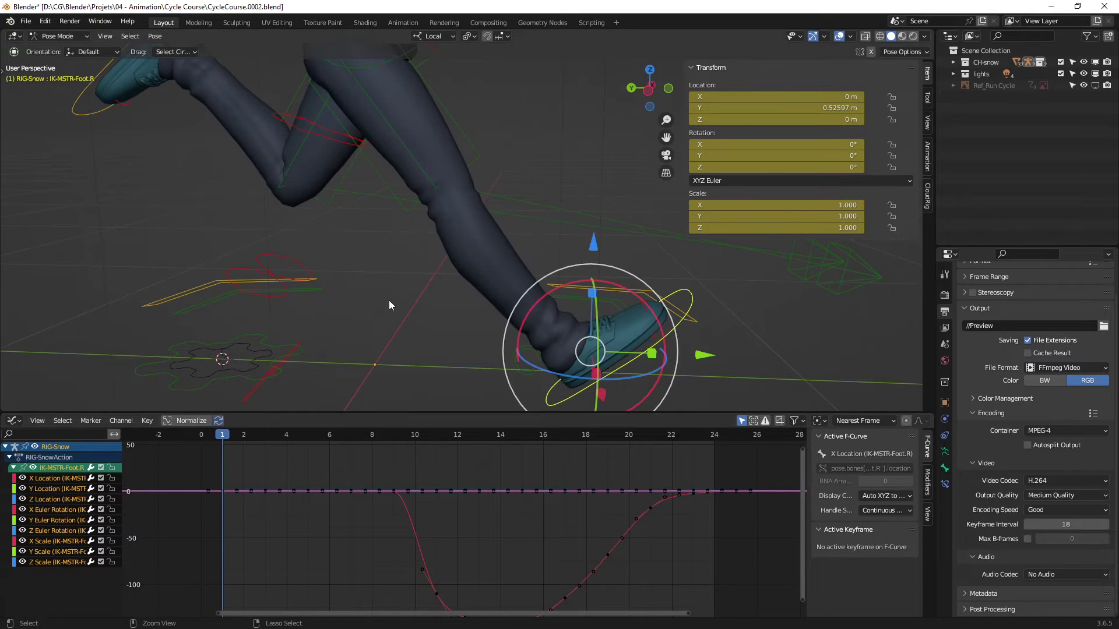
scroll(436, 334, "down", 3)
middle_click_drag(404, 292, 379, 304, "shift")
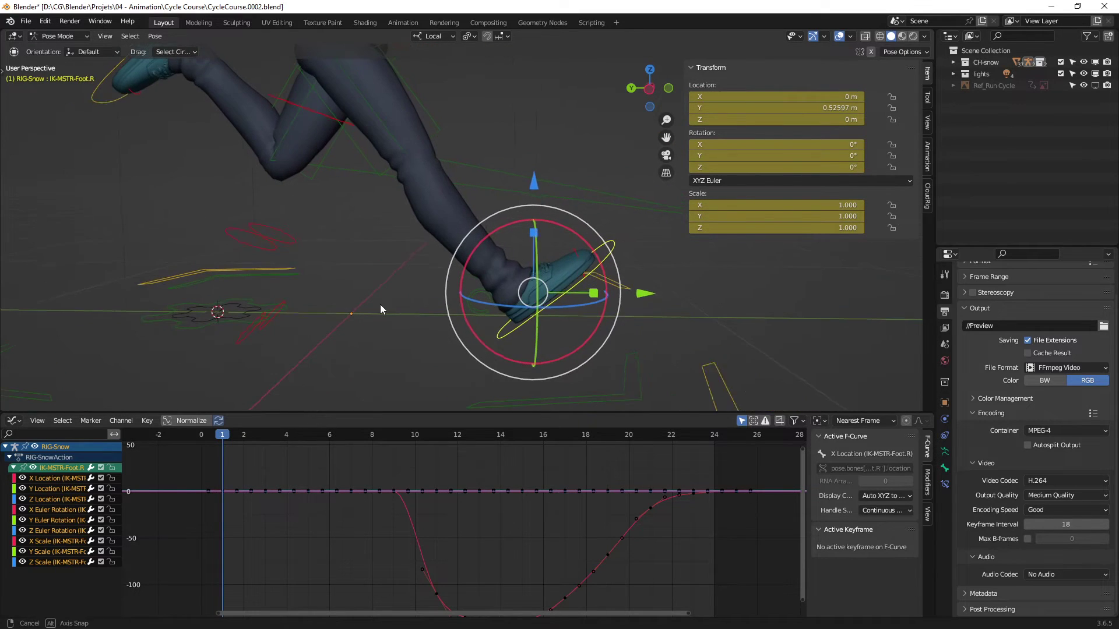
left_click_drag(227, 440, 401, 441)
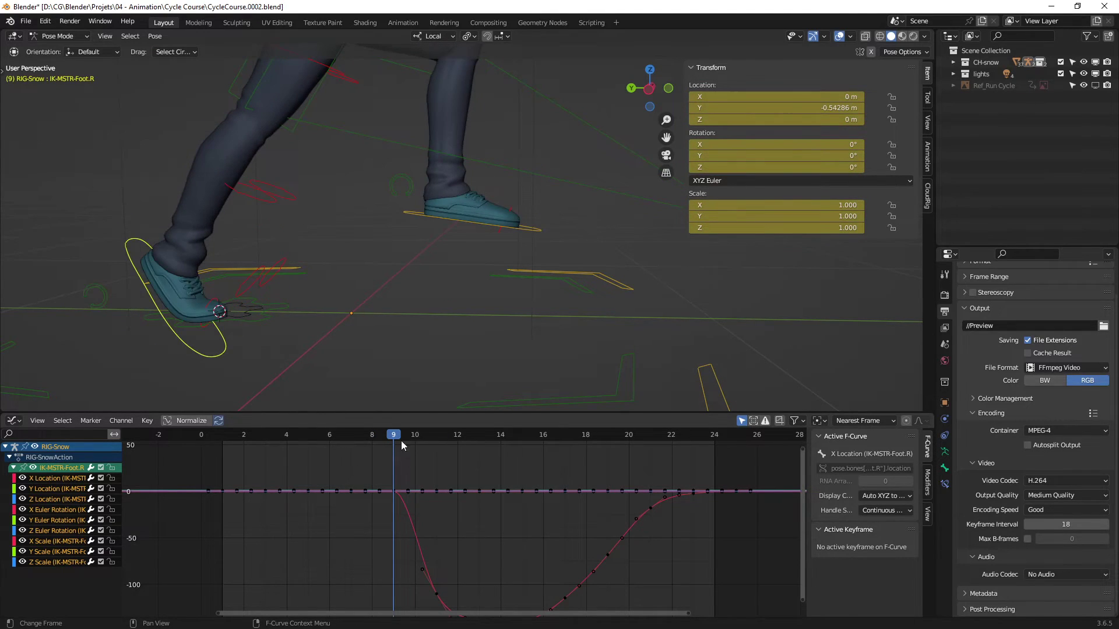
middle_click_drag(291, 320, 492, 288, "shift")
scroll(410, 309, "up", 2)
middle_click_drag(415, 292, 421, 294, "shift")
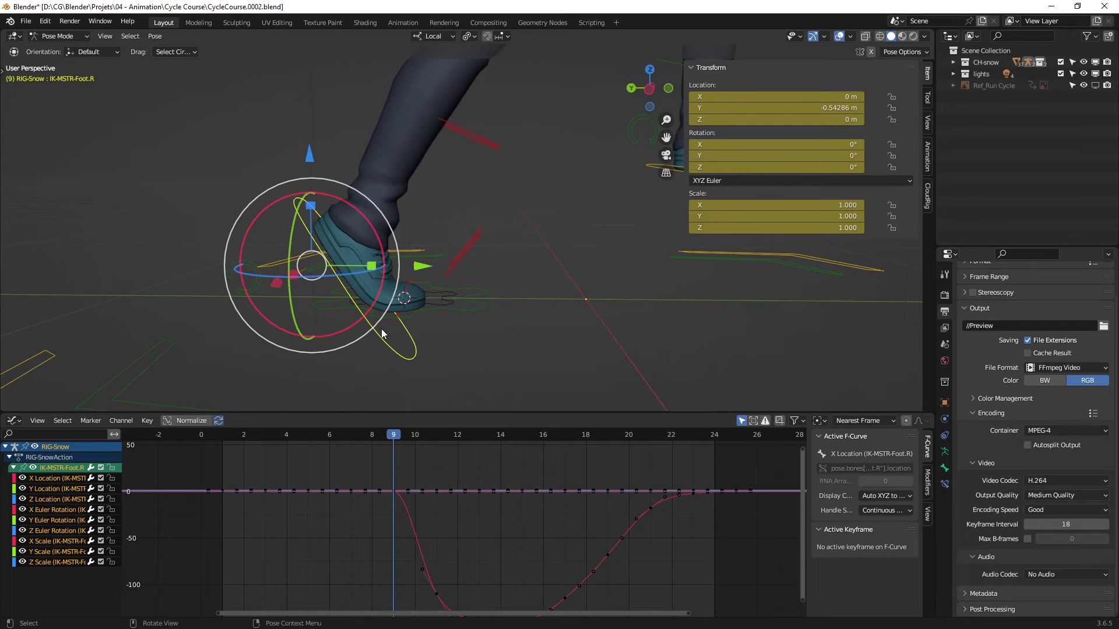
Hide the viewport sidebar and scrub through frame 5 to frame 10 to examine the right foot leaving the ground.
left_click_drag(223, 437, 307, 441)
middle_click_drag(490, 225, 354, 242, "shift")
key("n")
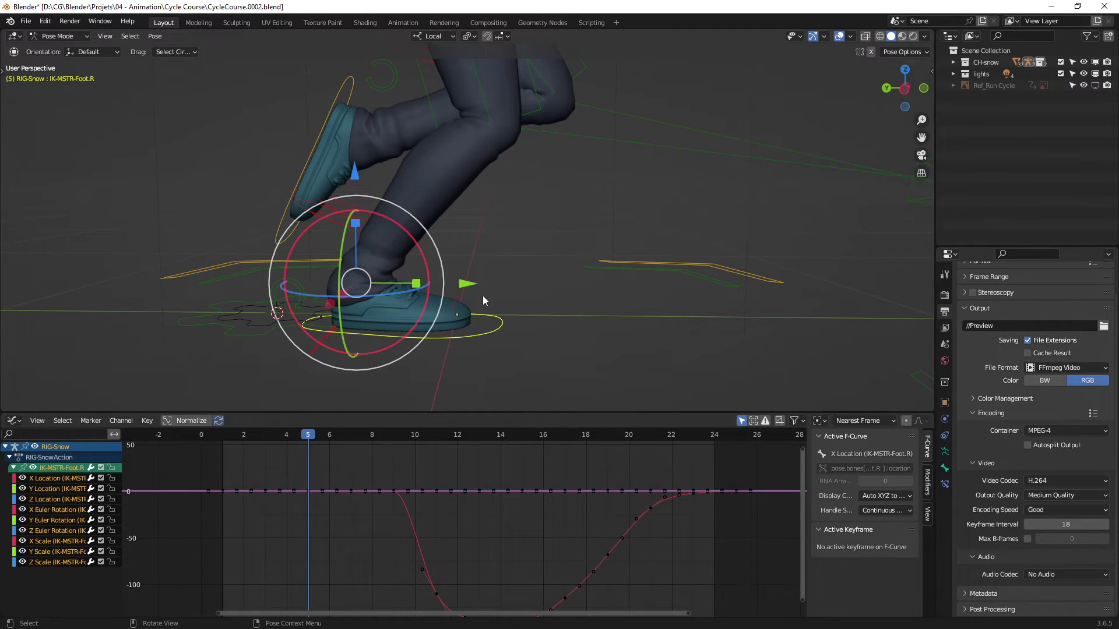
middle_click_drag(482, 295, 528, 291, "shift")
left_click_drag(273, 434, 407, 454)
scroll(454, 303, "down", 2)
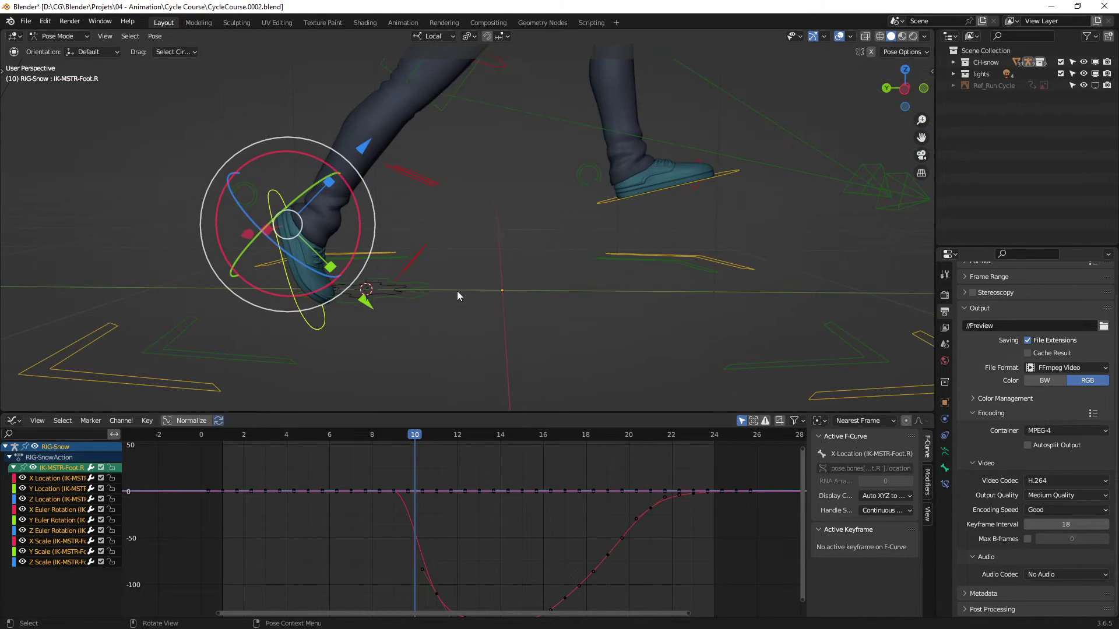
Switch to the left orthographic view and compare the right toe with the ground line at frames 10 and 9.
middle_click_drag(456, 291, 326, 236)
middle_click_drag(336, 297, 396, 295, "shift")
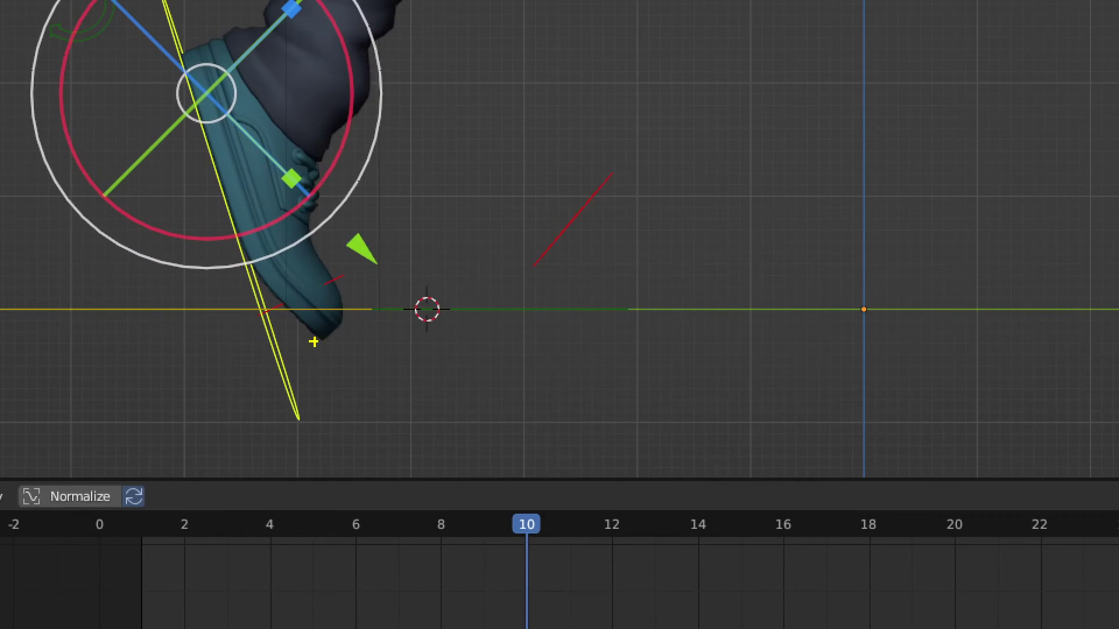
mouse_move(300, 331)
left_mouse_down()
mouse_move(334, 332)
mouse_move(316, 317)
left_mouse_up()
mouse_move(461, 294)
middle_mouse_down("ctrl")
mouse_move(479, 297)
mouse_move(463, 322)
mouse_move(471, 353)
middle_mouse_up("ctrl")
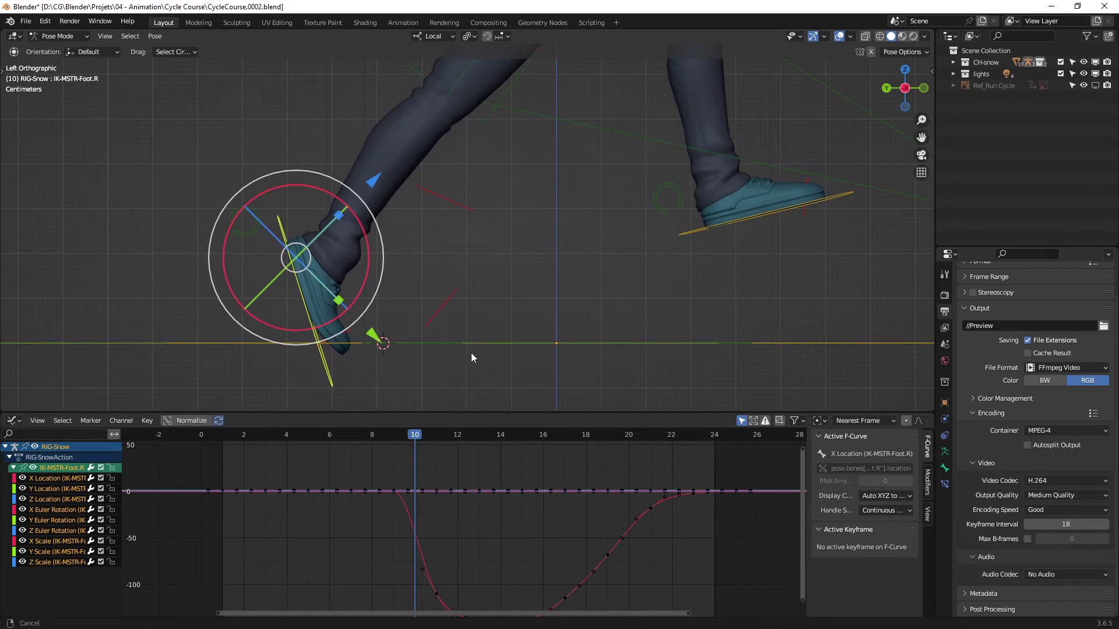
mouse_move(397, 435)
left_mouse_down()
mouse_move(246, 443)
mouse_move(389, 447)
left_mouse_up()
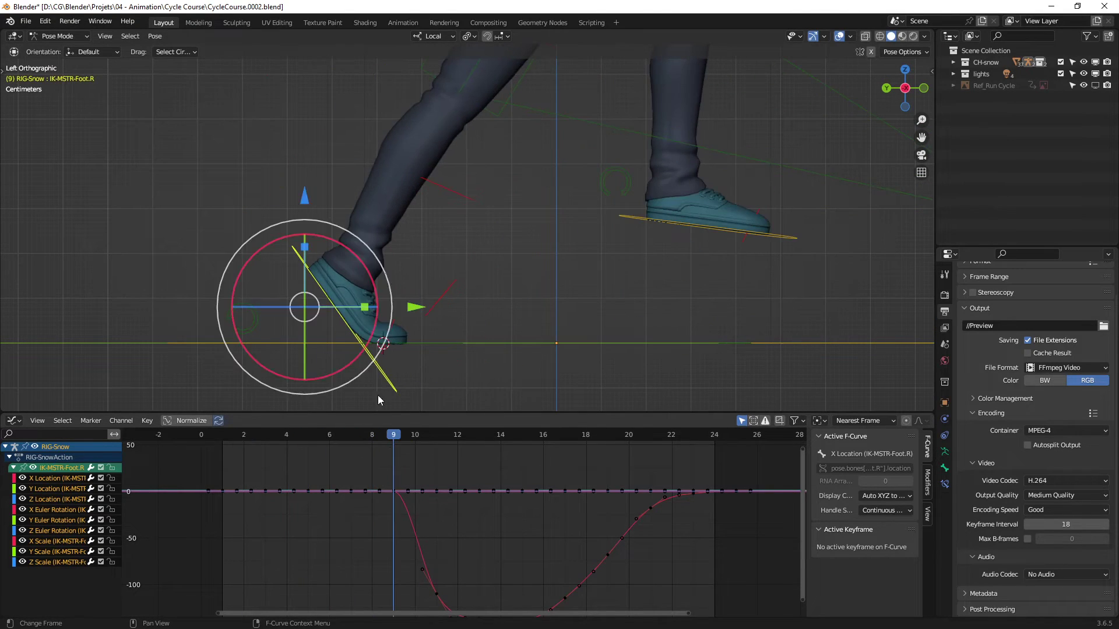
middle_click_drag(401, 348, 426, 283, "ctrl")
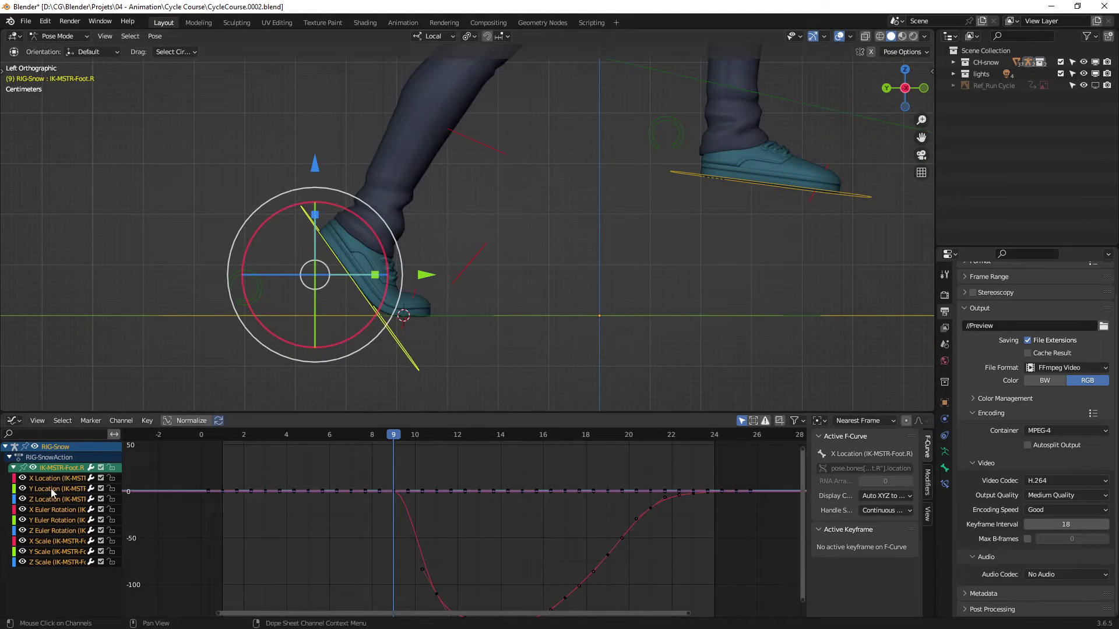
Hide the right foot's Euler Rotation and Scale curves and fit the Location curves in the Graph Editor.
mouse_move(25, 540)
left_mouse_down()
mouse_move(24, 563)
mouse_move(23, 511)
mouse_move(21, 533)
left_mouse_up()
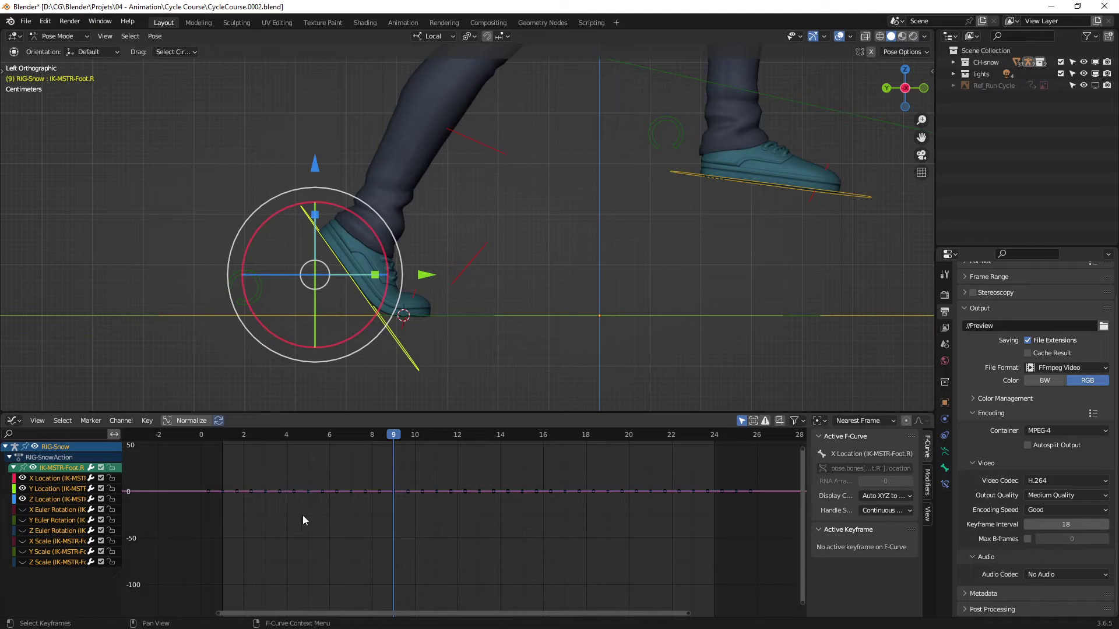
key("Home")
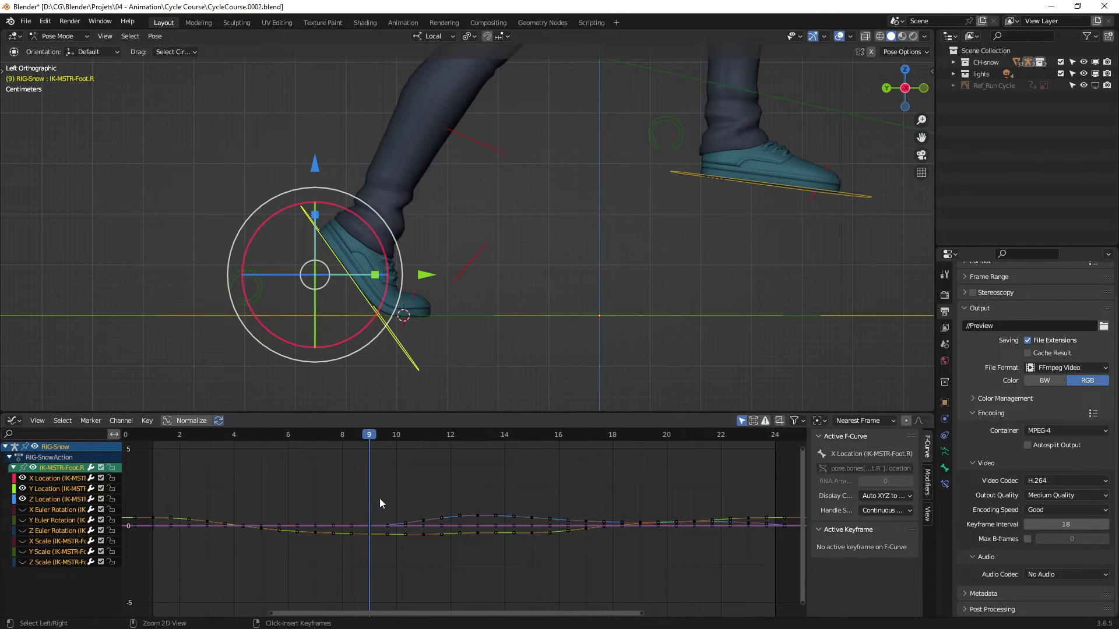
middle_click_drag(379, 498, 416, 500, "ctrl")
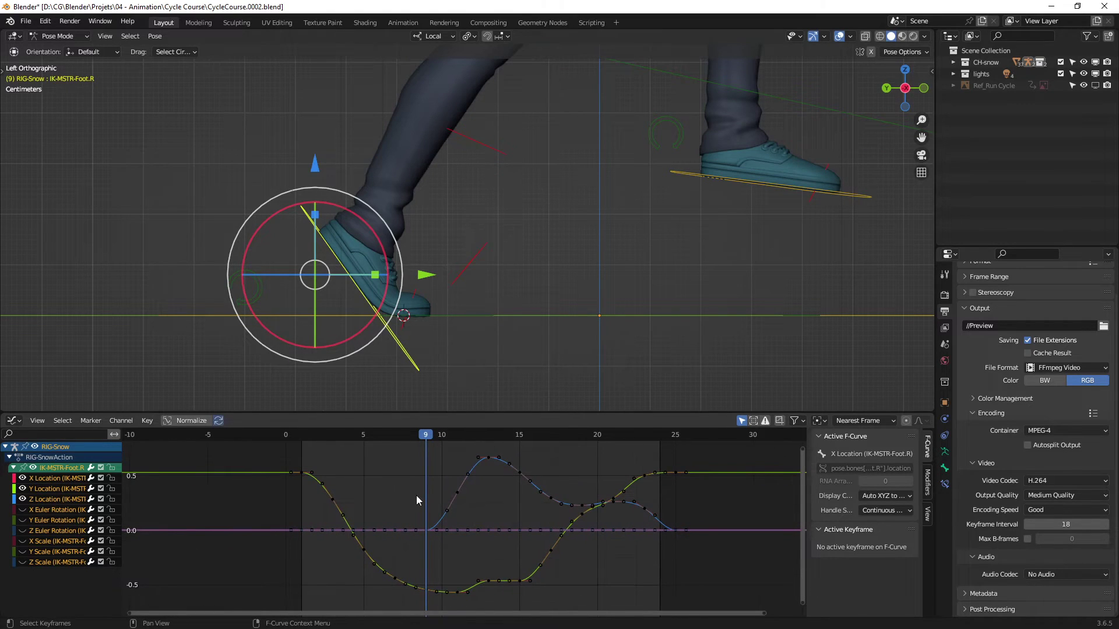
Identify the right foot's Y and Z Location curves by toggling their visibility, lock both and clear the curve selection.
left_click(22, 488)
left_click(23, 499)
left_click(22, 488)
left_click(23, 499)
left_click(110, 488)
left_click(110, 499)
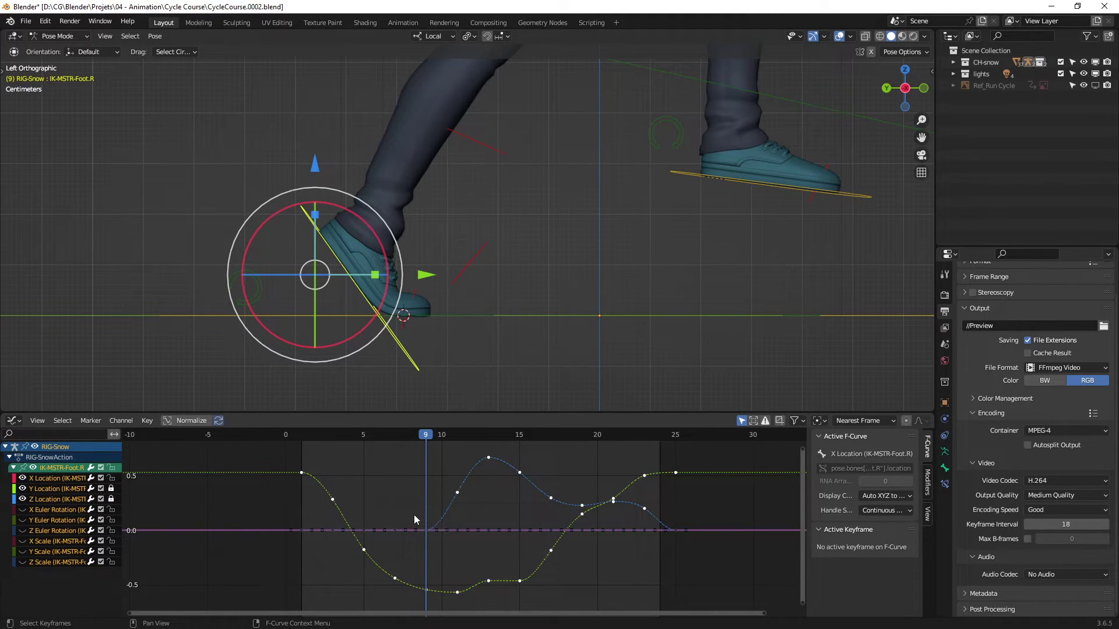
middle_click_drag(414, 515, 379, 505, "ctrl")
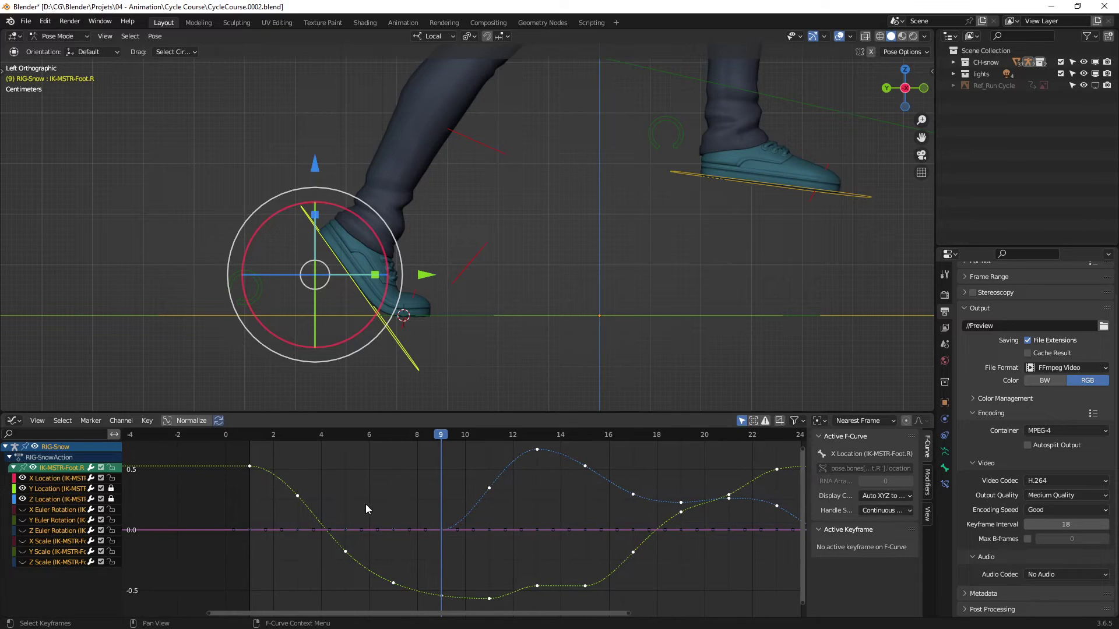
left_click(406, 502)
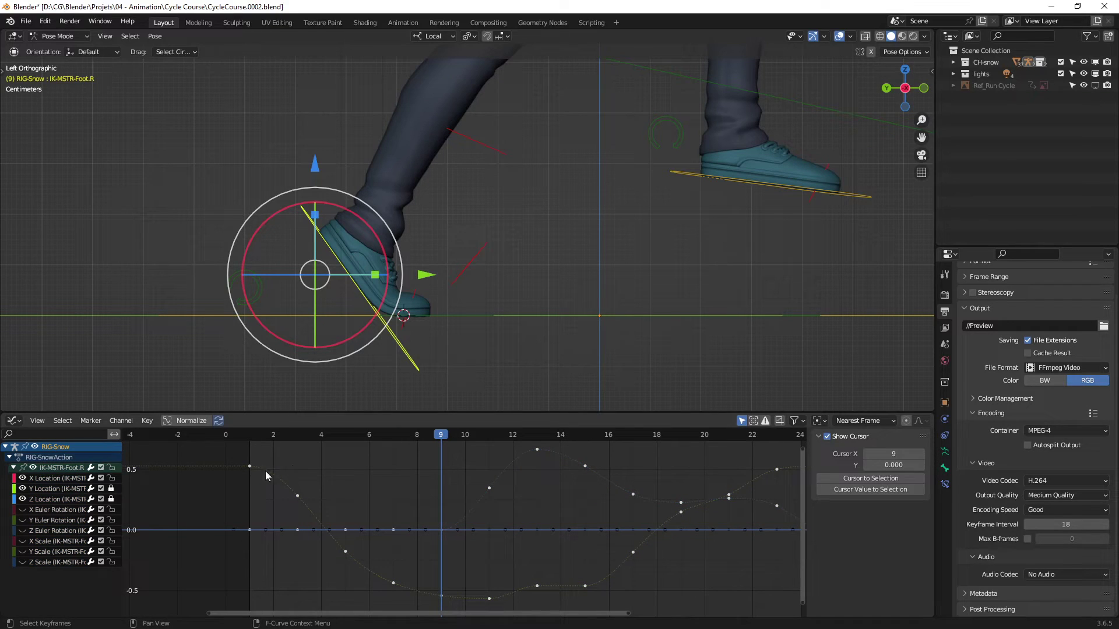
Unlock the right foot's Y Location curve, lock X Location, and compare the foot's position between frames 1 and 9.
left_click(258, 436)
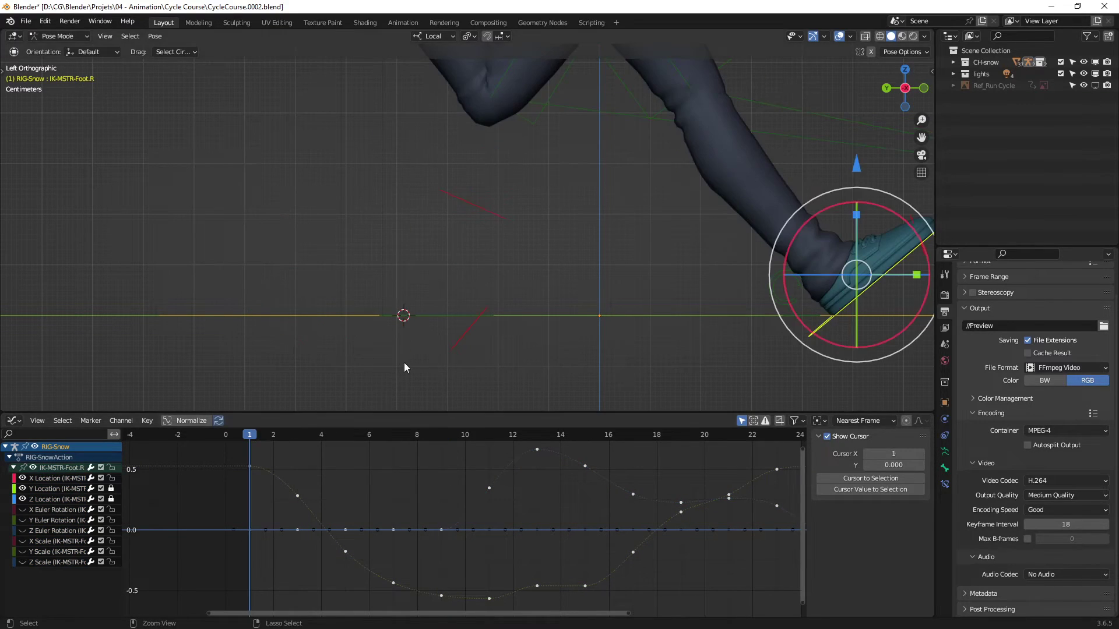
middle_click_drag(471, 347, 446, 346, "shift")
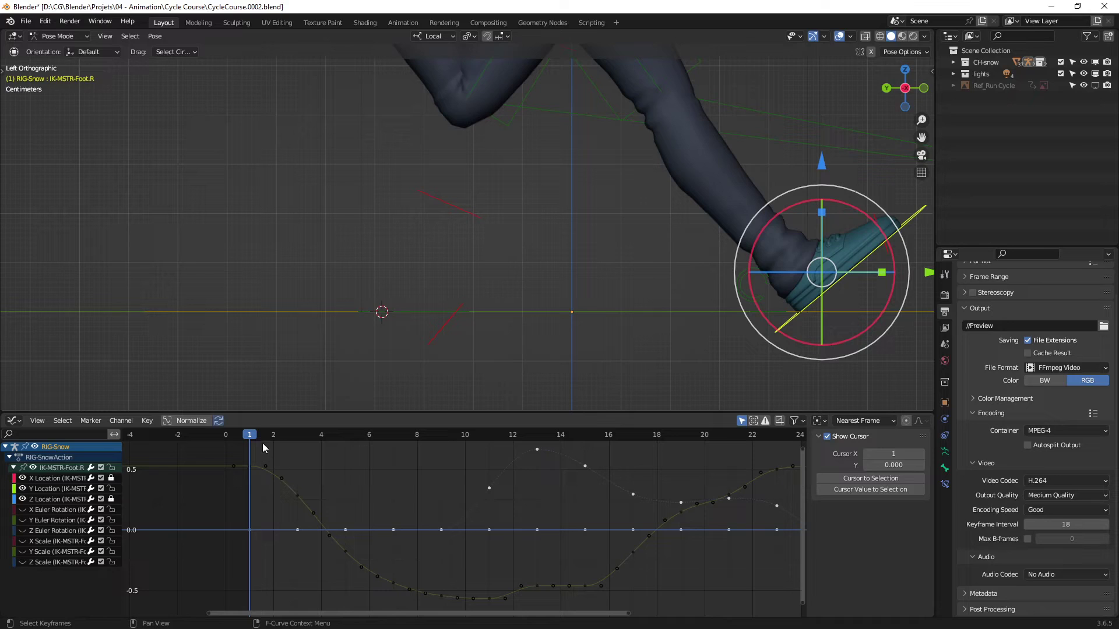
left_click_drag(257, 438, 436, 445)
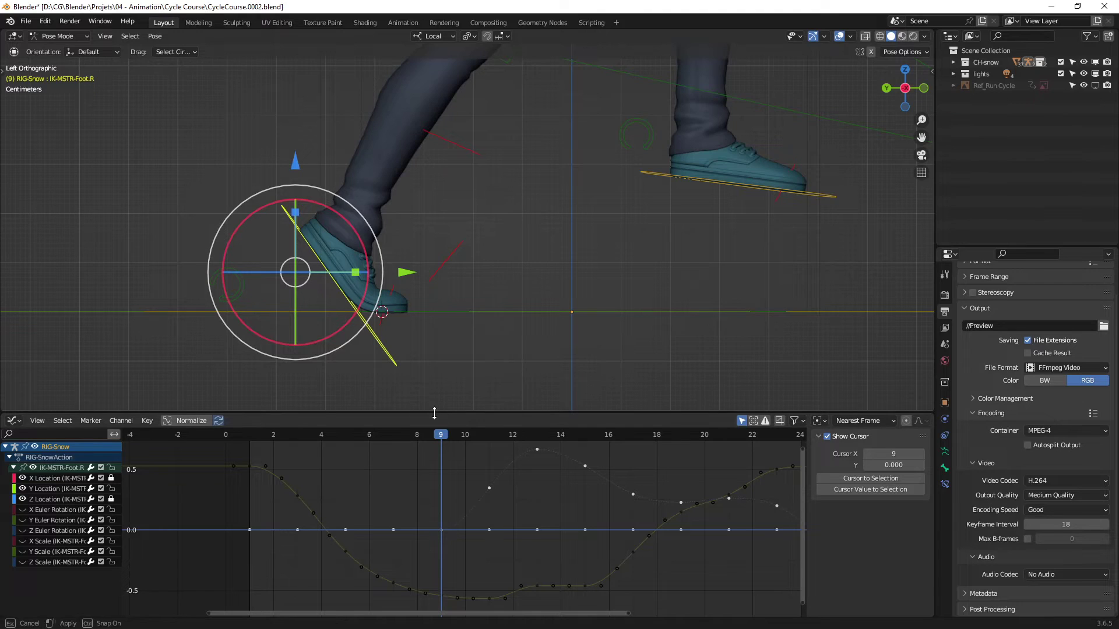
Delete the right foot's Y Location keyframes at frames 3, 5 and 7, between the contact and push-off keys.
left_click_drag(434, 414, 434, 337)
middle_click_drag(420, 442, 375, 439)
left_click(328, 429)
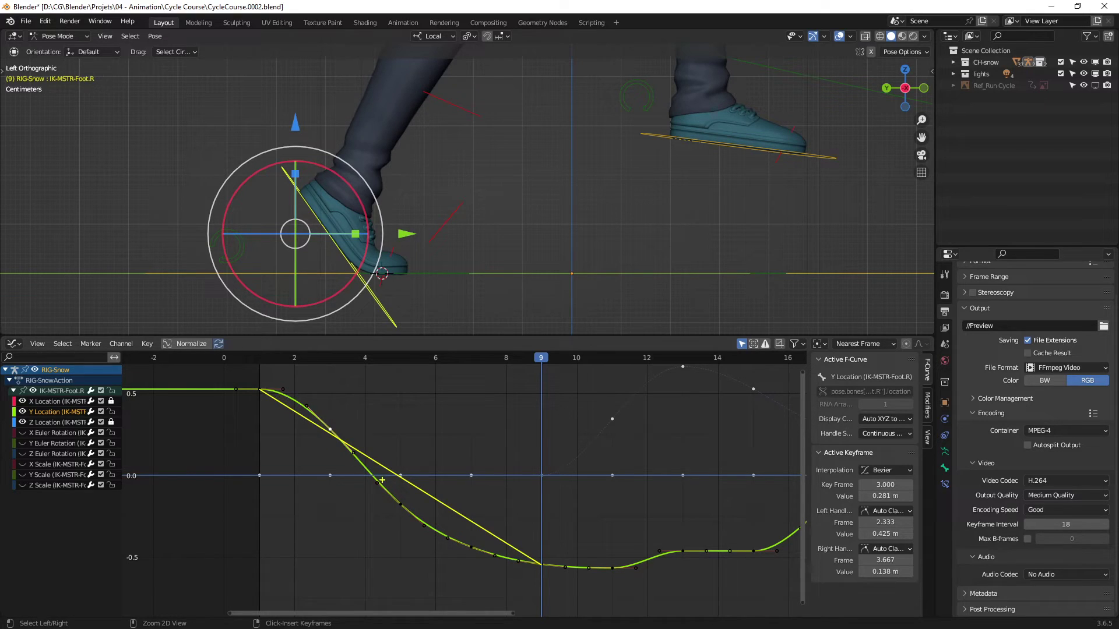
key("Escape")
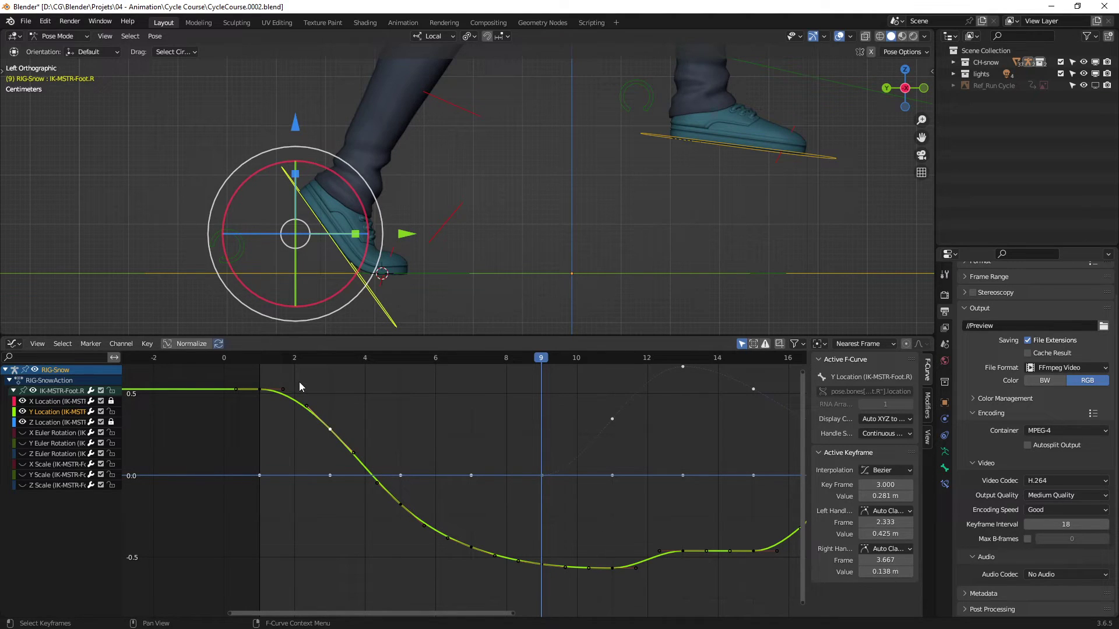
left_click_drag(299, 382, 523, 583)
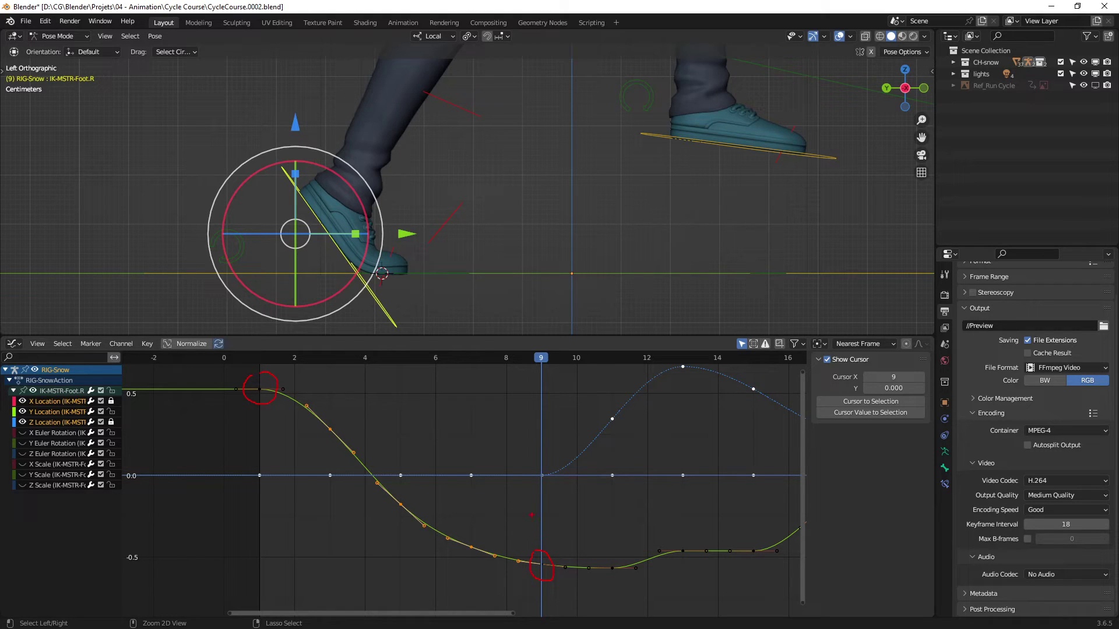
mouse_move(297, 395)
left_mouse_down()
mouse_move(526, 601)
mouse_move(516, 595)
left_mouse_up()
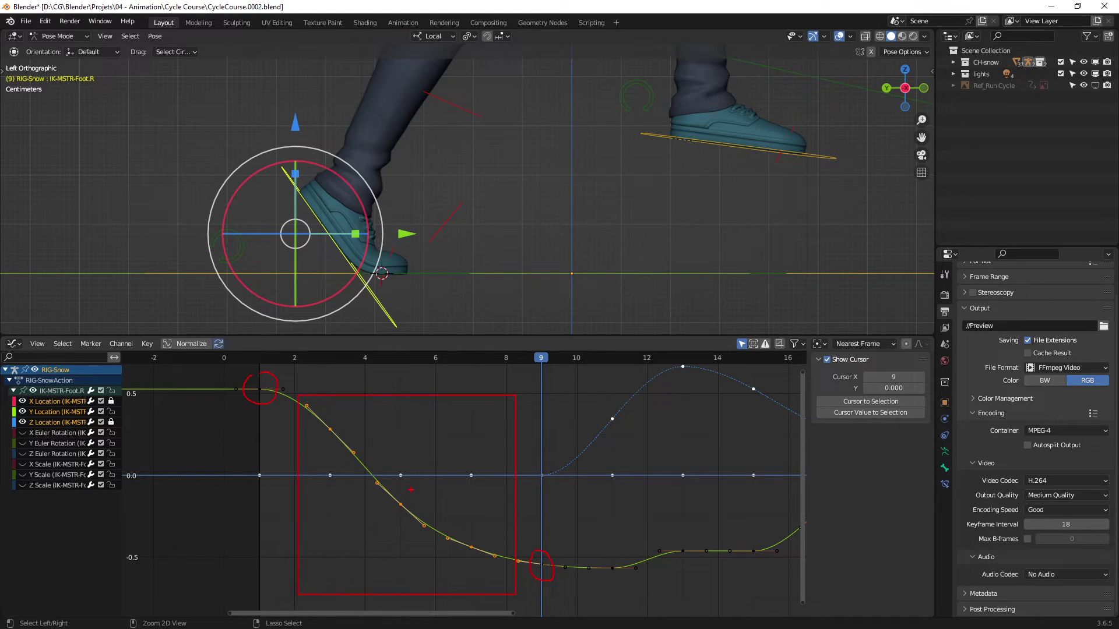
key("Delete")
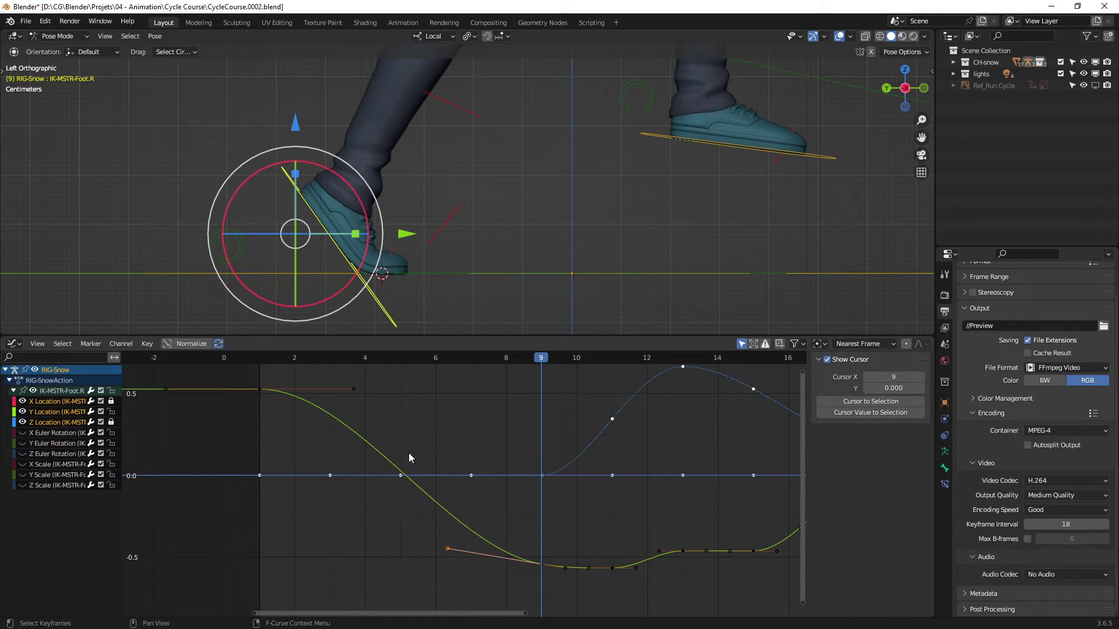
Set the interpolation of the right foot's Y Location keyframe at frame 1 to Linear.
left_click(259, 389)
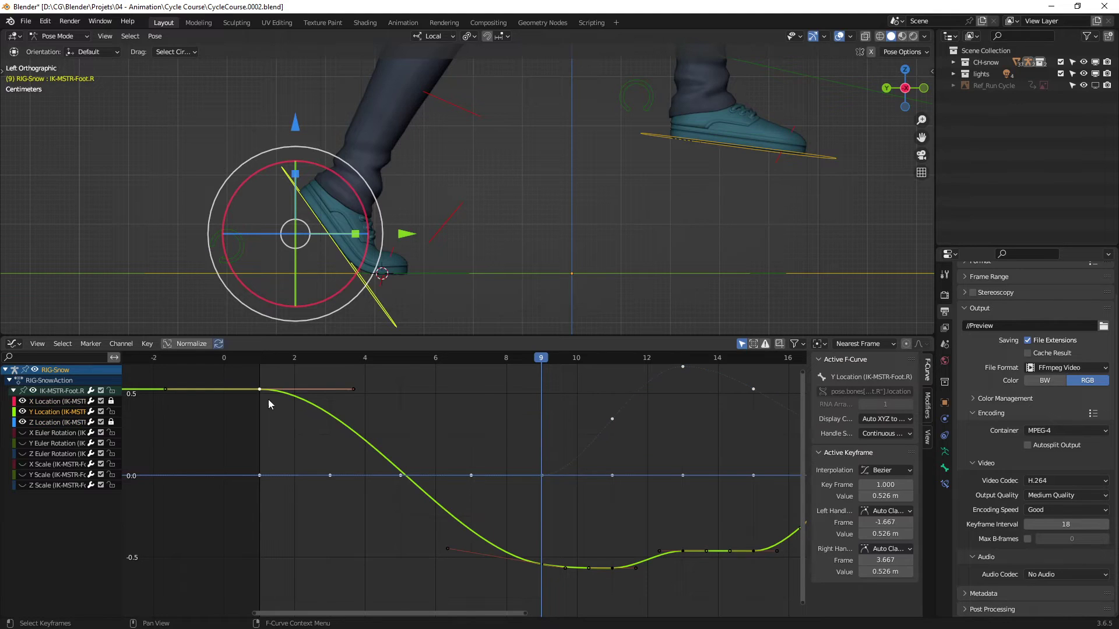
left_click(260, 358)
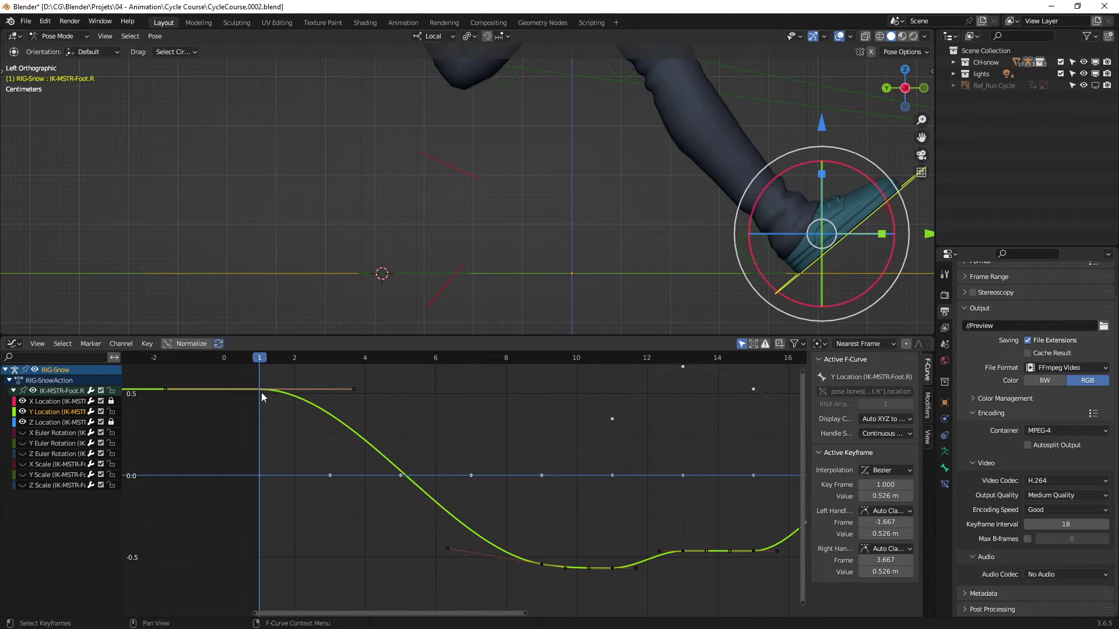
right_click(284, 406)
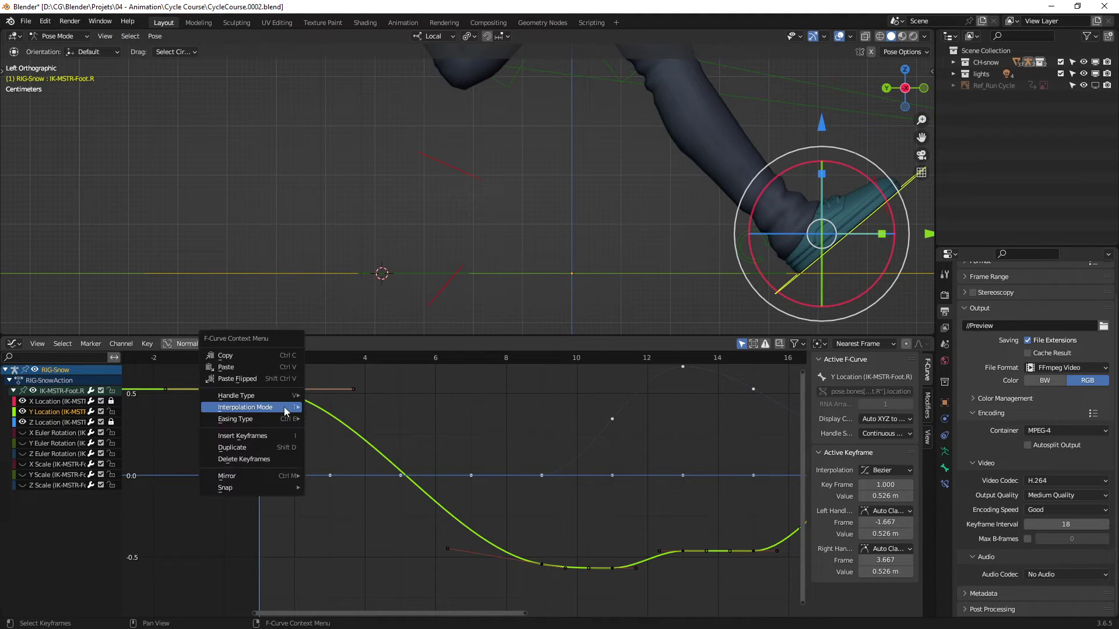
mouse_move(258, 410)
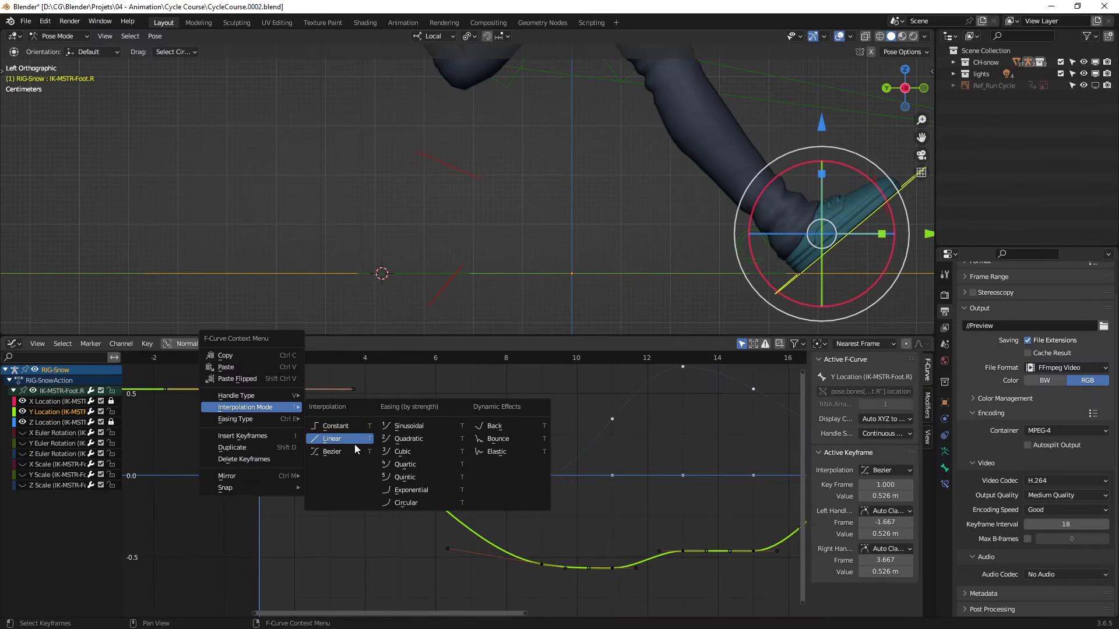
left_click(349, 439)
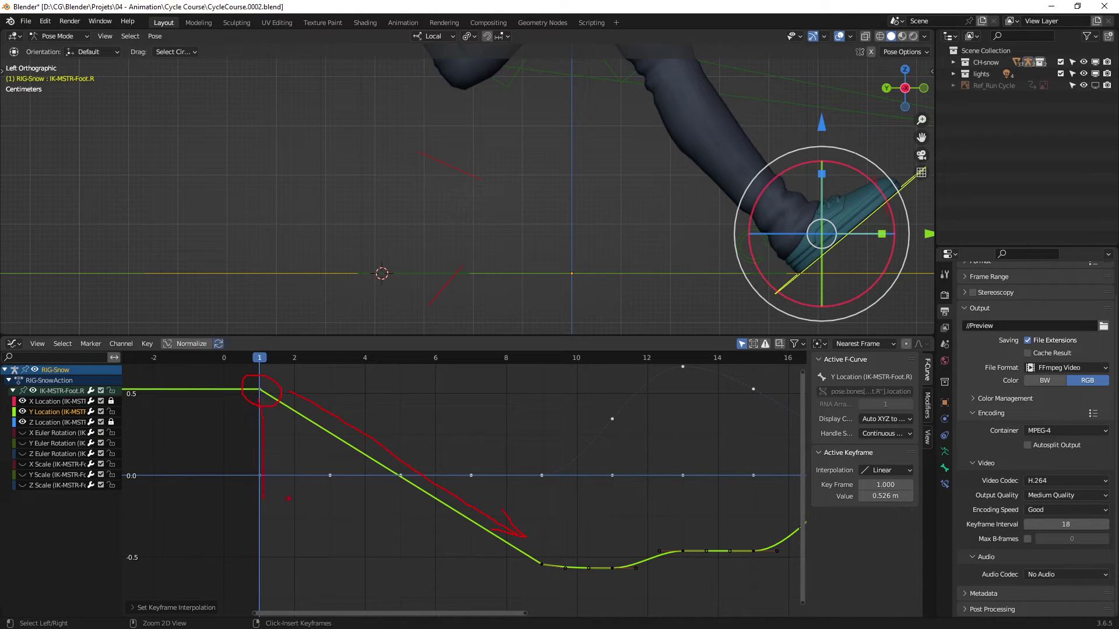
left_click_drag(247, 515, 298, 524)
left_click_drag(254, 378, 259, 403)
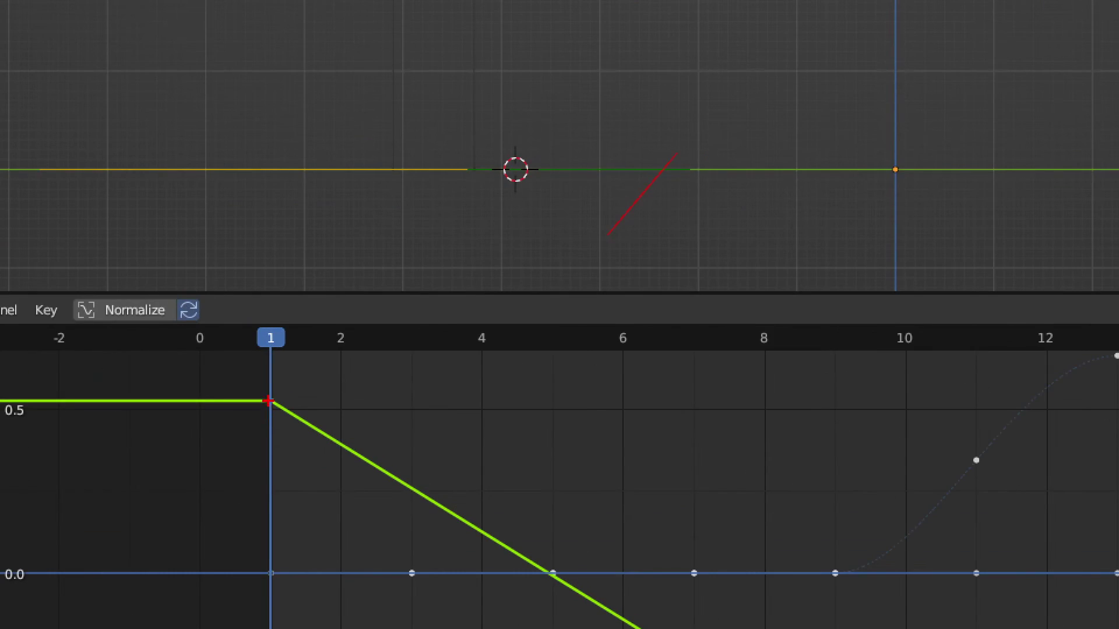
mouse_move(252, 379)
left_mouse_down()
mouse_move(264, 410)
mouse_move(292, 382)
mouse_move(252, 383)
mouse_move(260, 374)
left_mouse_up()
key("Escape")
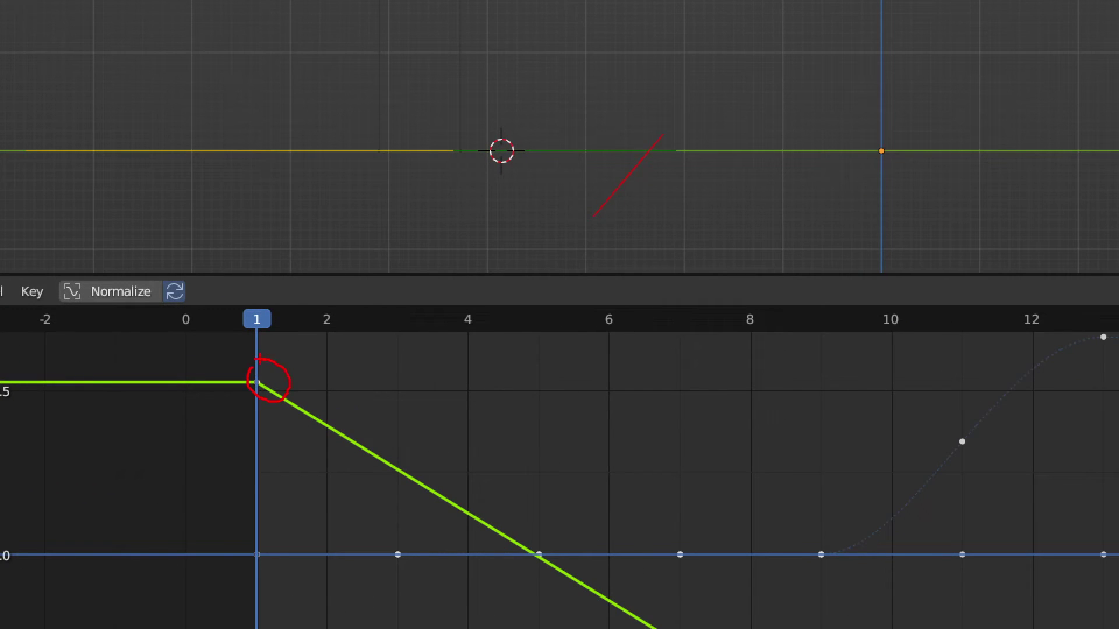
key("Escape")
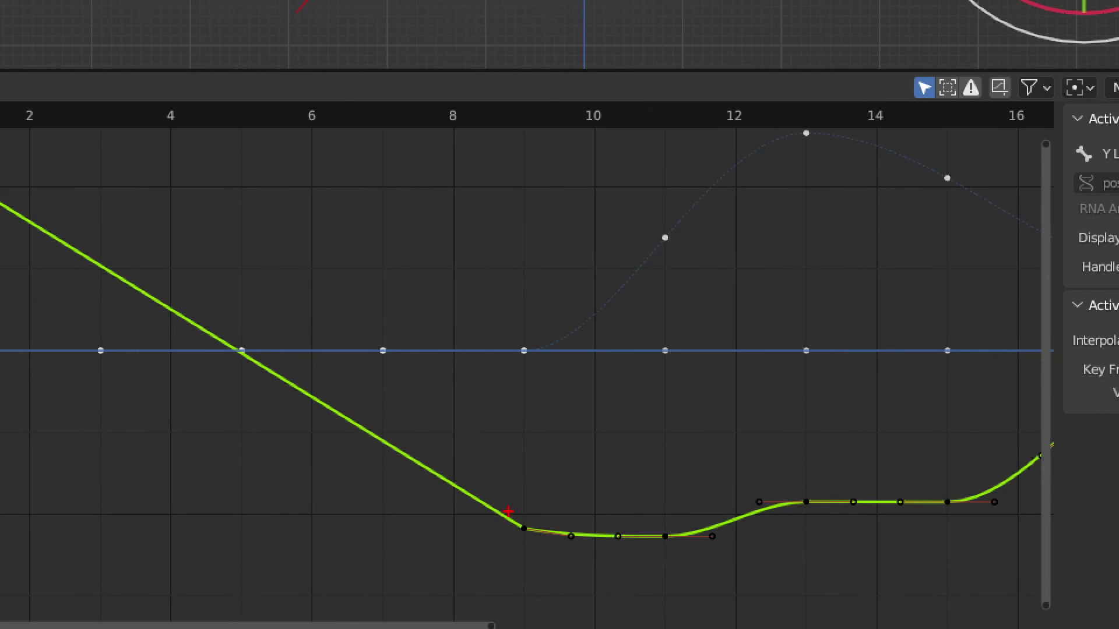
left_click_drag(603, 589, 597, 595)
left_click_drag(492, 496, 527, 480)
left_click_drag(516, 399, 525, 469)
mouse_move(507, 454)
left_mouse_down()
mouse_move(516, 466)
mouse_move(544, 456)
left_mouse_up()
left_click_drag(506, 518, 371, 430)
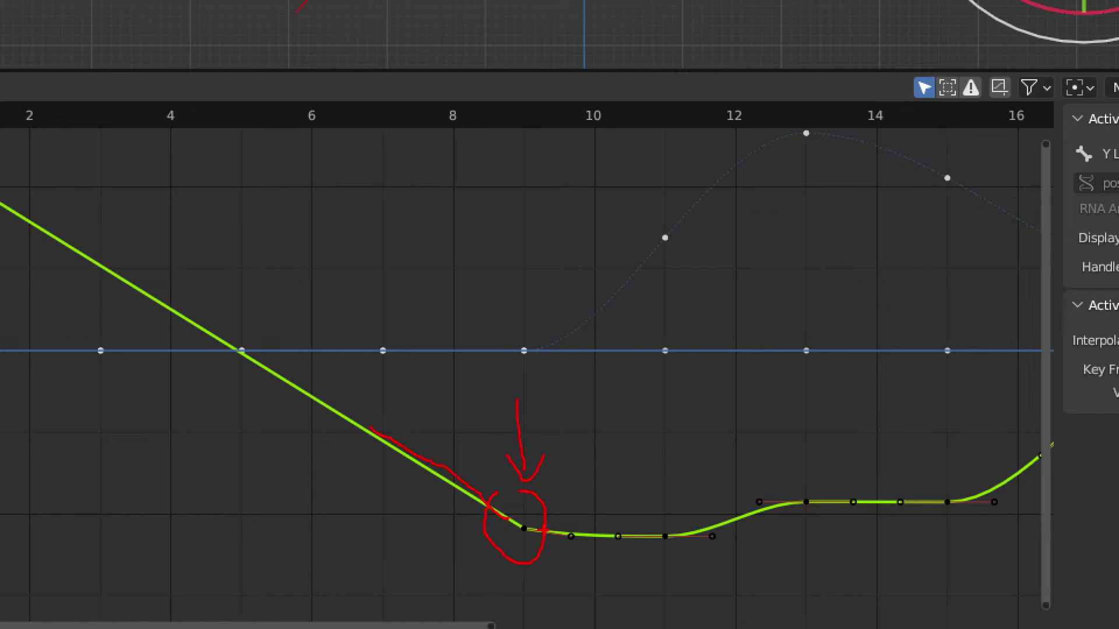
mouse_move(538, 533)
left_mouse_down()
mouse_move(656, 546)
mouse_move(743, 515)
left_mouse_up()
key("Escape")
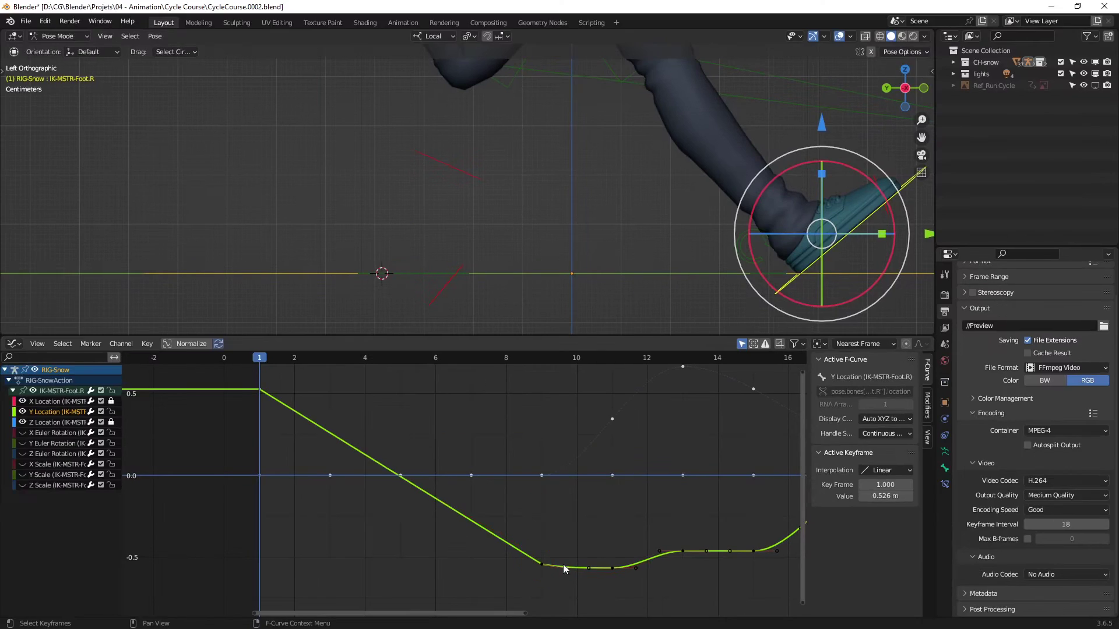
Try to raise the right handle of the Y Location keyframe at frame 9.
left_click_drag(564, 568, 580, 549)
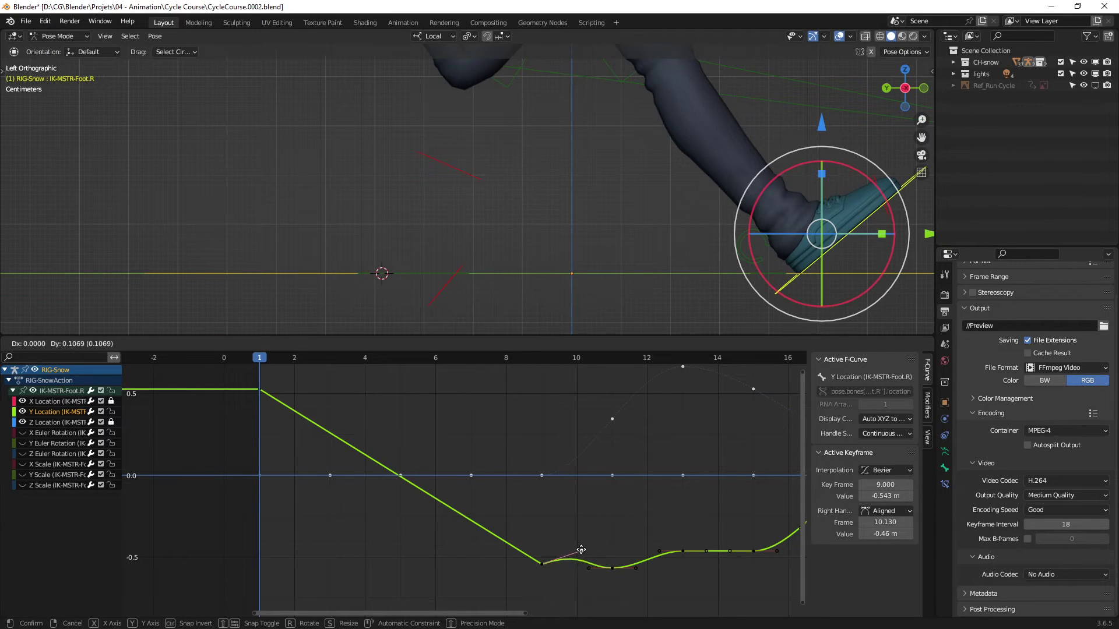
right_click(579, 549)
mouse_move(468, 475)
middle_mouse_down("ctrl")
mouse_move(446, 480)
mouse_move(484, 460)
middle_mouse_up("ctrl")
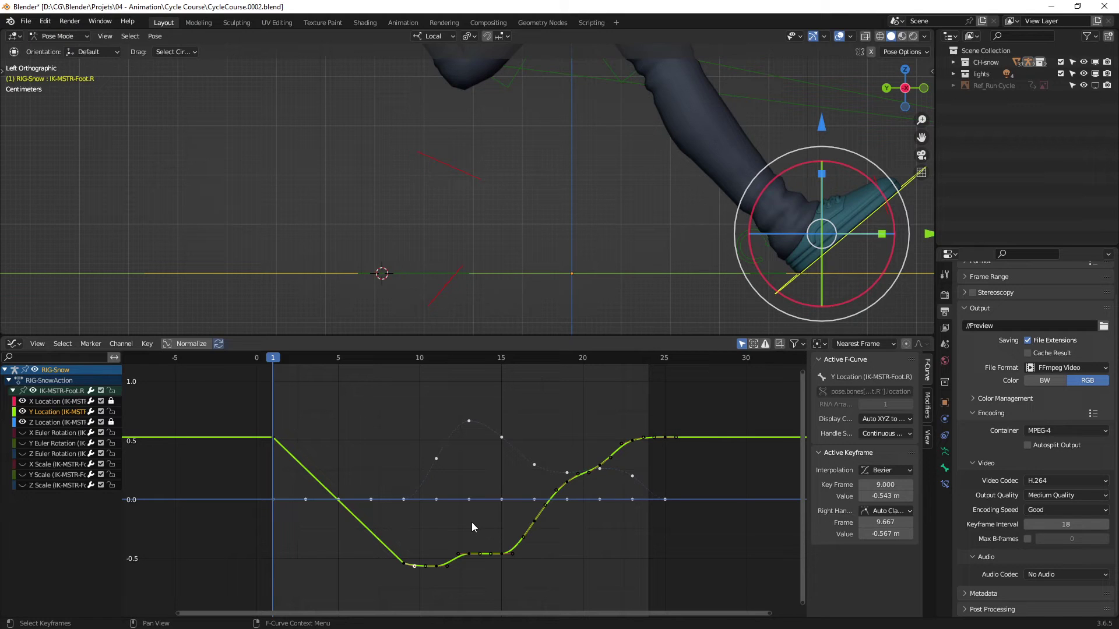
Show the right foot's Euler Rotation and Scale curves again and switch the Graph Editor to the Timeline.
middle_click_drag(687, 225, 481, 250)
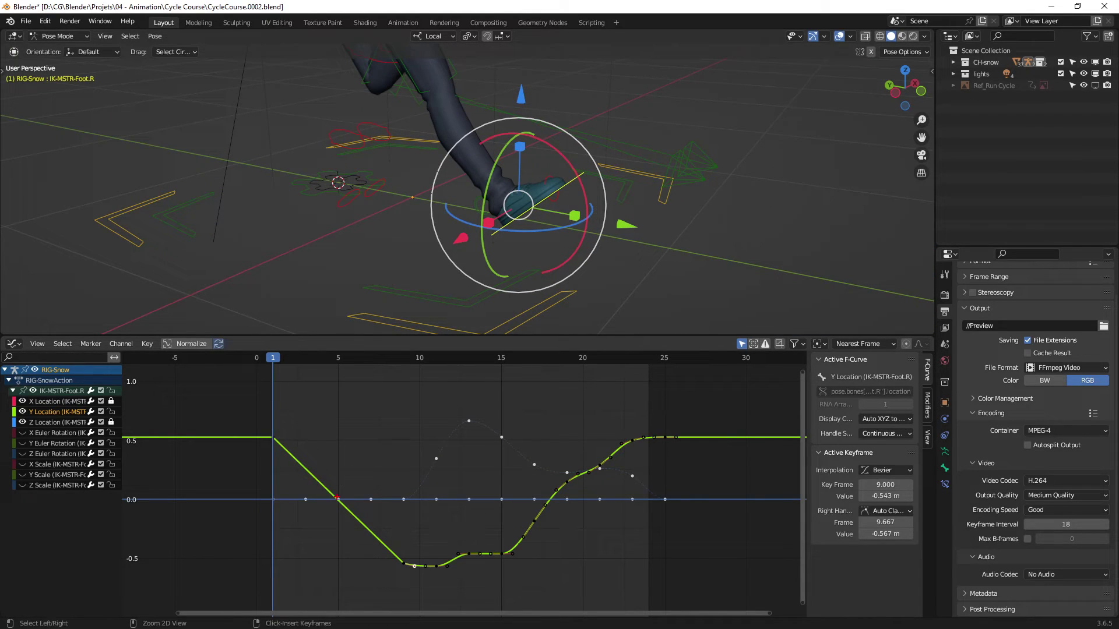
left_click_drag(272, 437, 402, 562, "shift")
middle_click_drag(577, 229, 512, 273)
left_click_drag(570, 337, 570, 437)
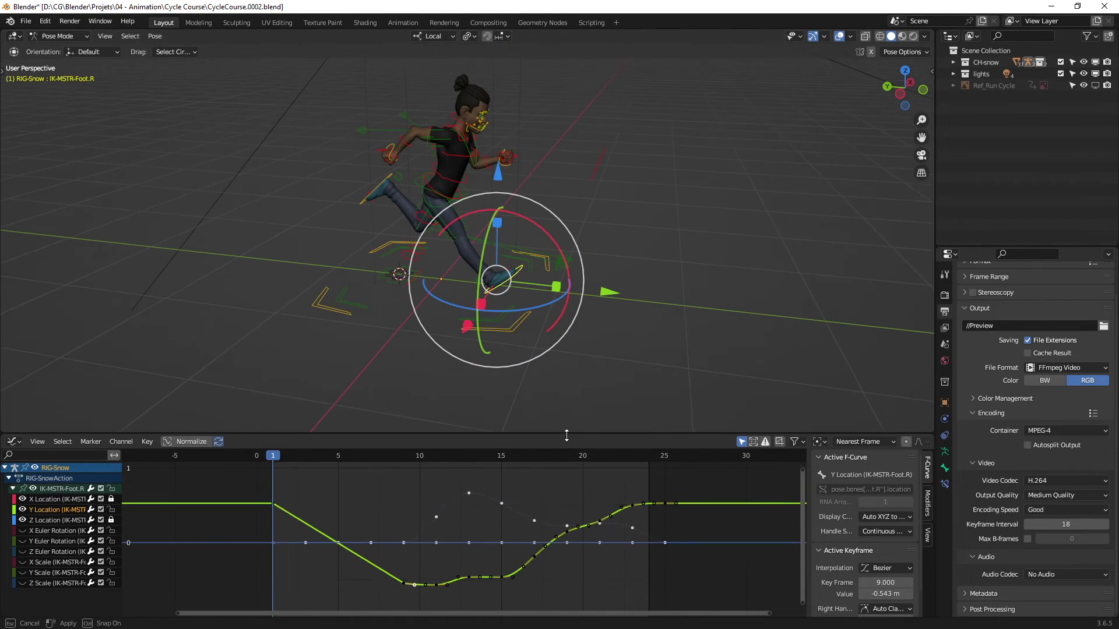
left_click_drag(24, 533, 24, 585)
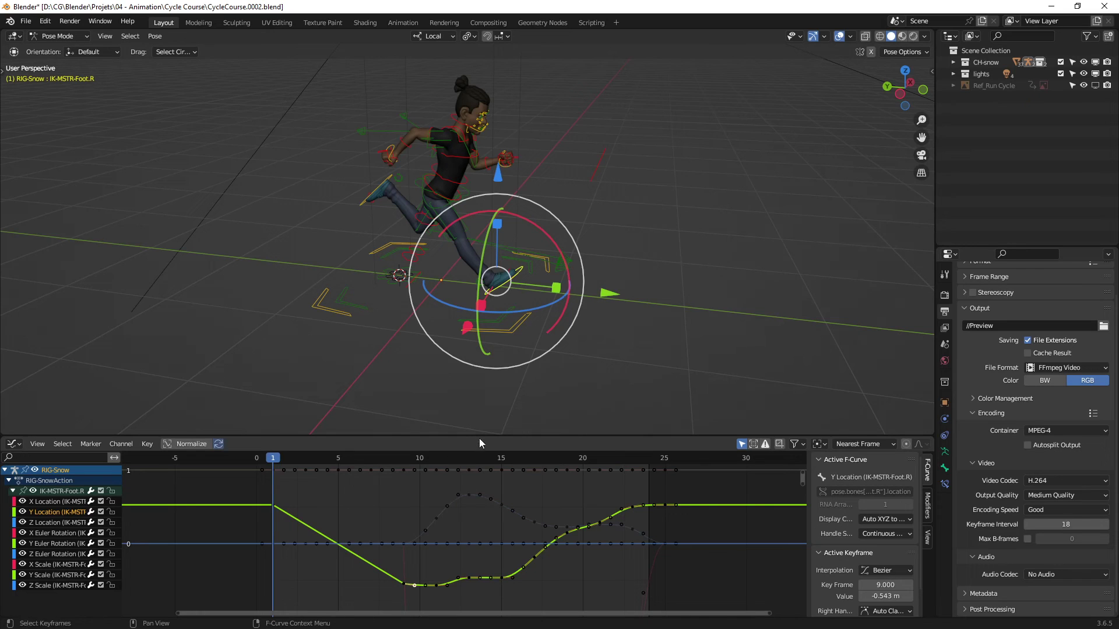
left_click_drag(479, 438, 473, 510)
key("ctrl+Tab")
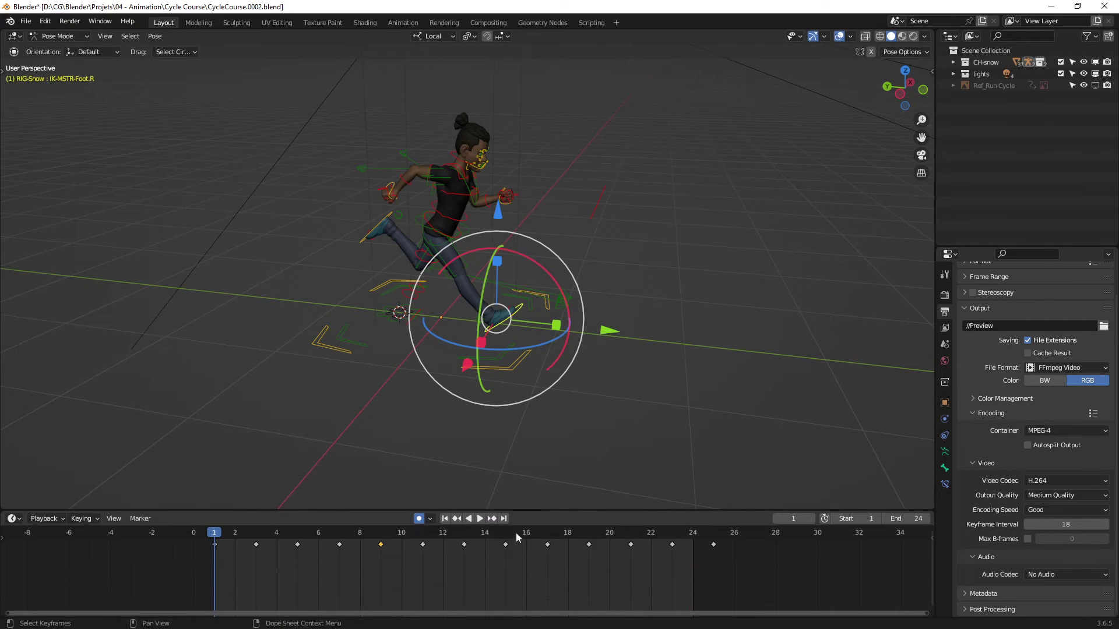
left_click_drag(544, 509, 545, 478)
Select the character's P-root control and delete all of its keyframes.
left_click(341, 372)
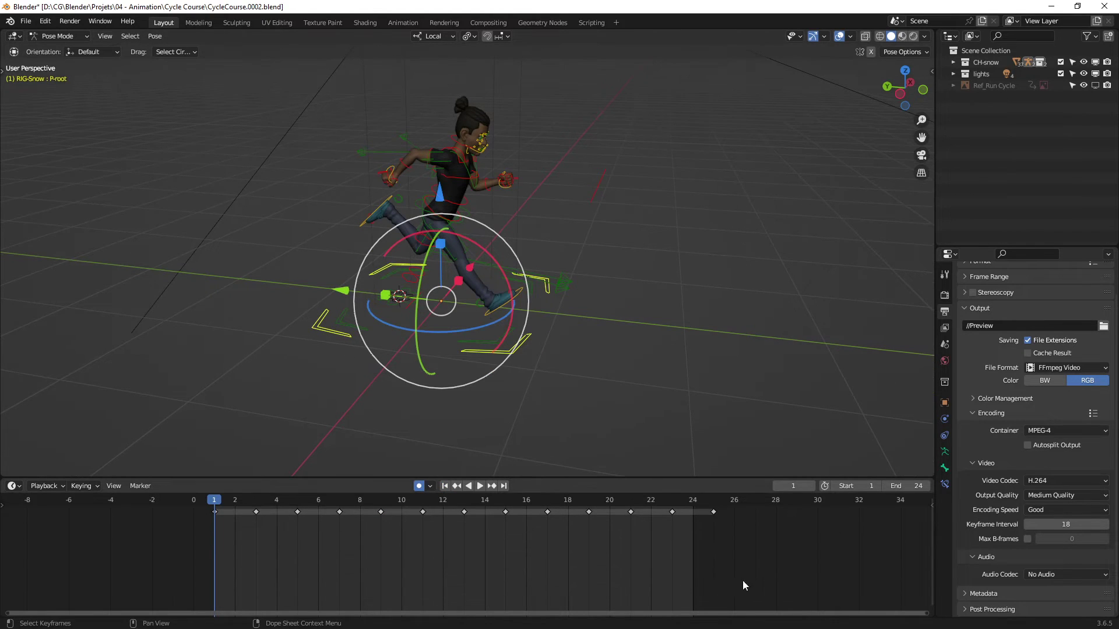
key("a")
left_click_drag(750, 574, 196, 509)
key("Delete")
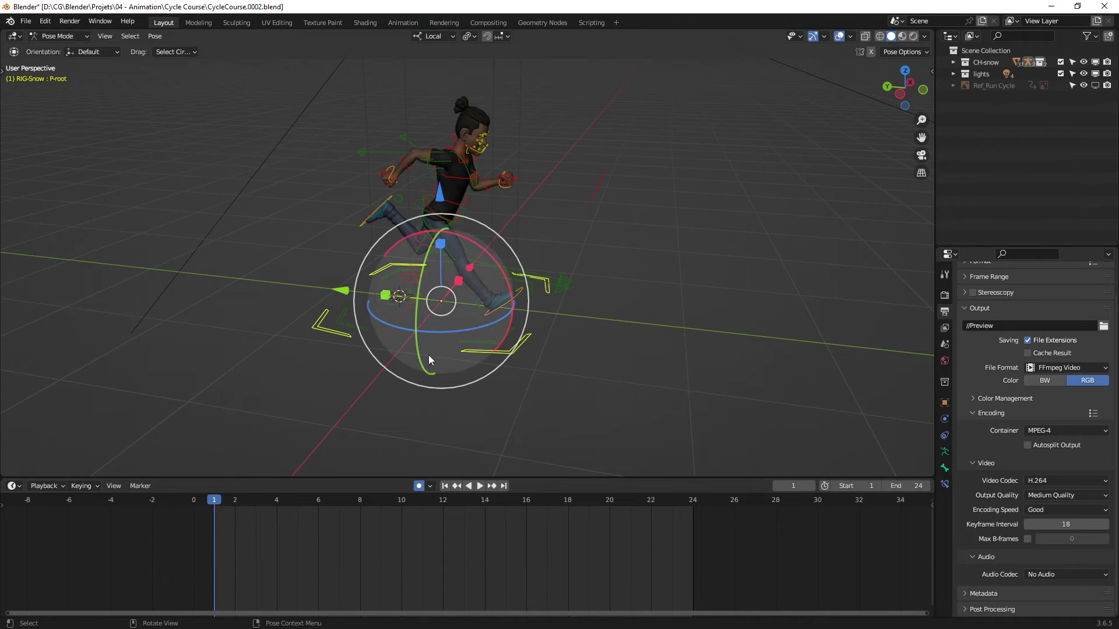
Play back the run cycle in perspective to examine the character running in place.
middle_click_drag(490, 358, 449, 374)
key("space")
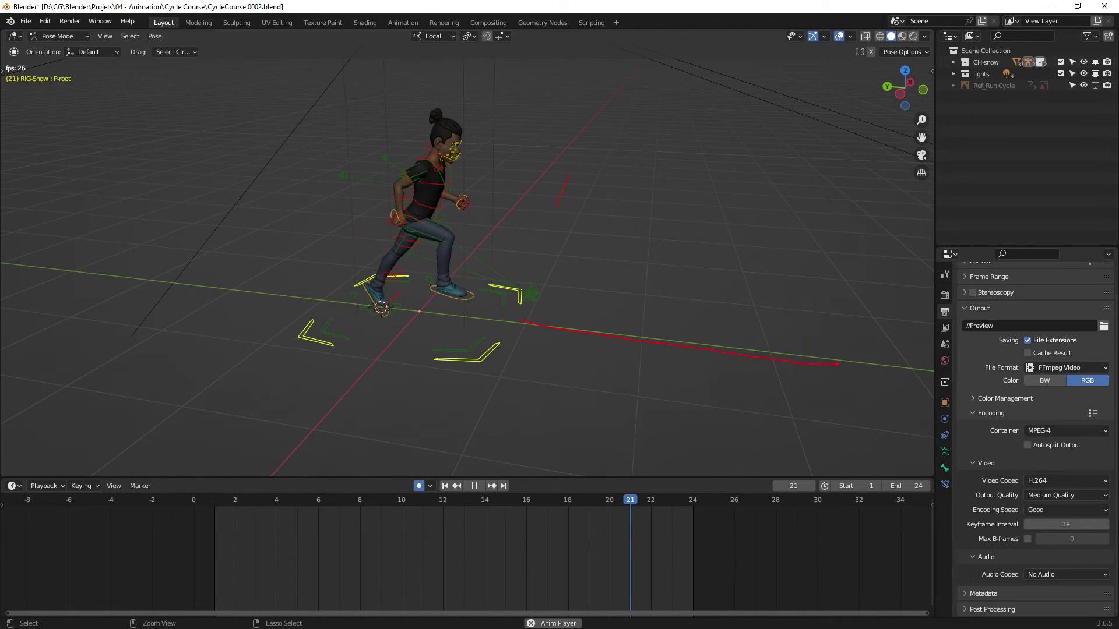
key("Escape")
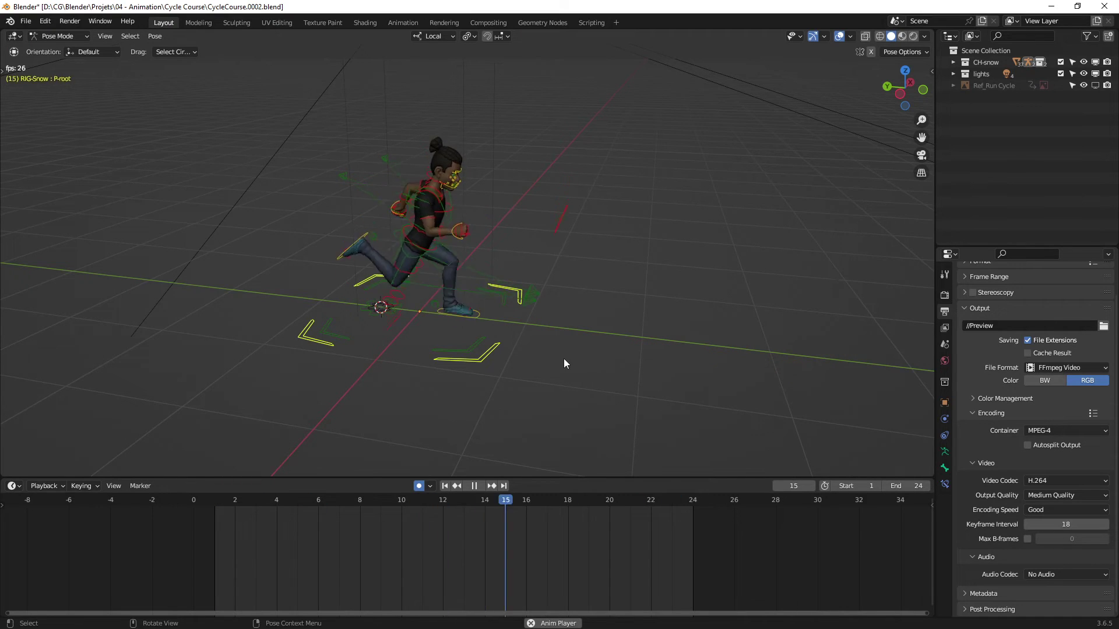
middle_click_drag(564, 359, 505, 360, "shift")
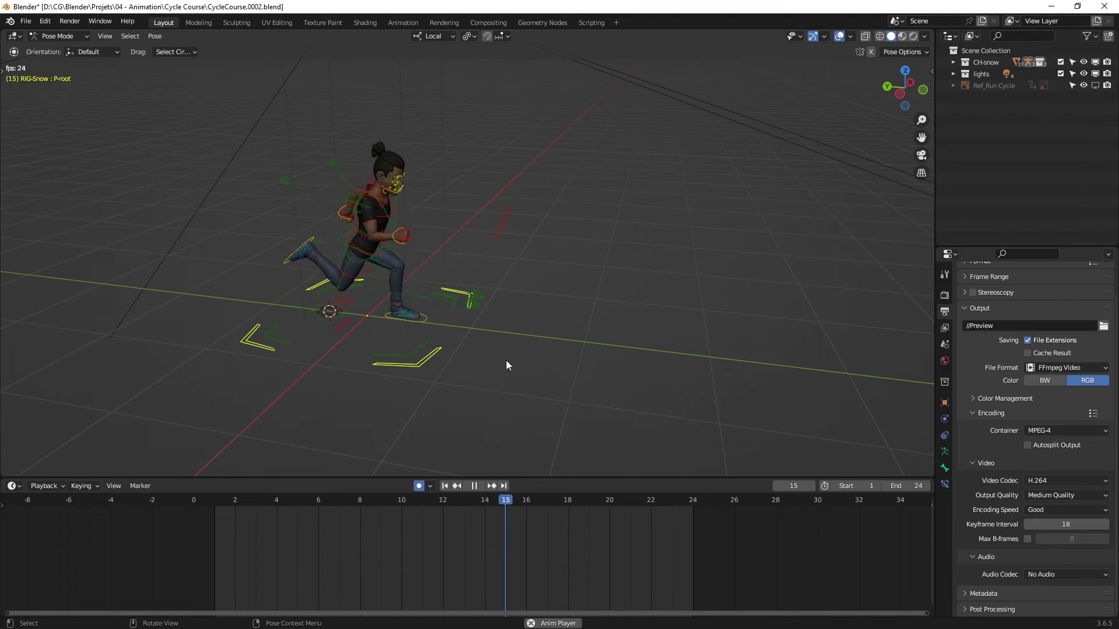
key("space")
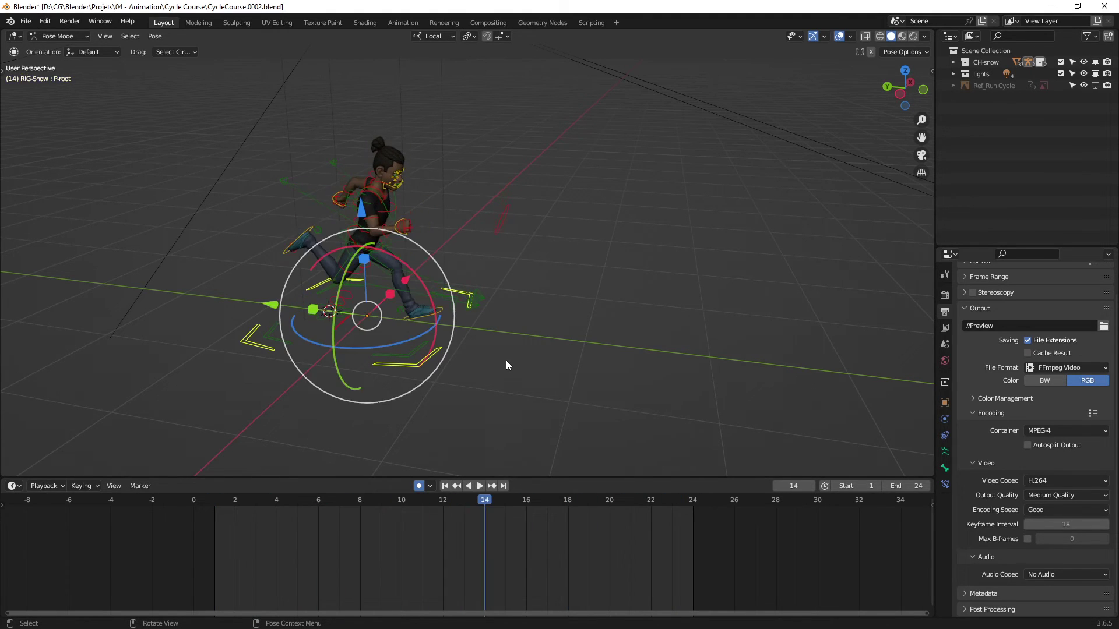
Insert a Location keyframe on the P-root control at frame 1.
left_click_drag(264, 498, 215, 502)
middle_click_drag(431, 340, 467, 338, "shift")
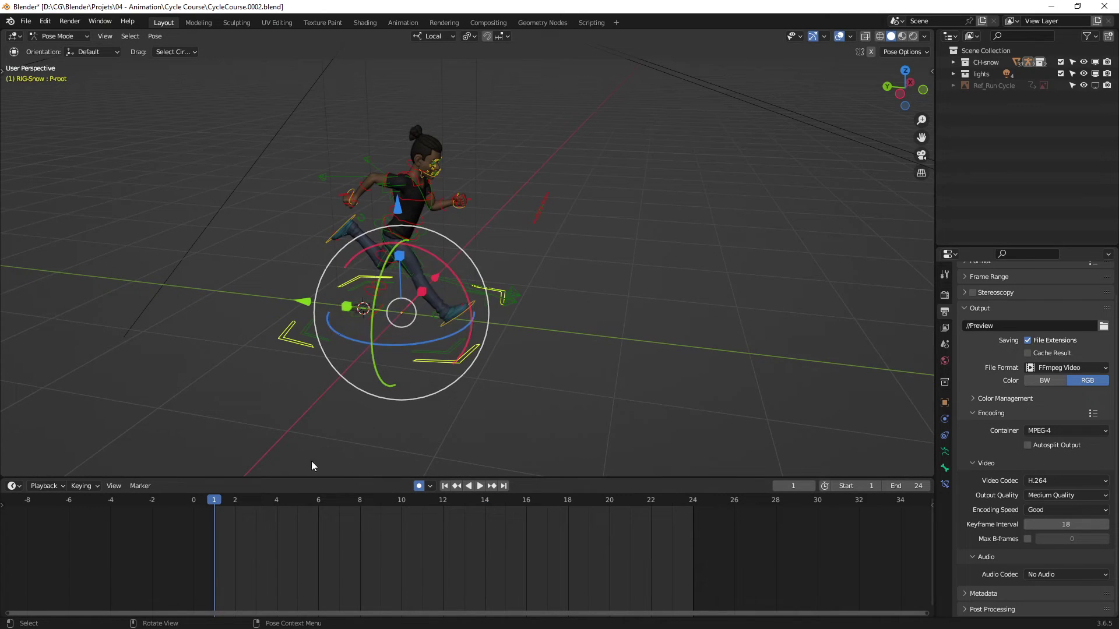
key("k")
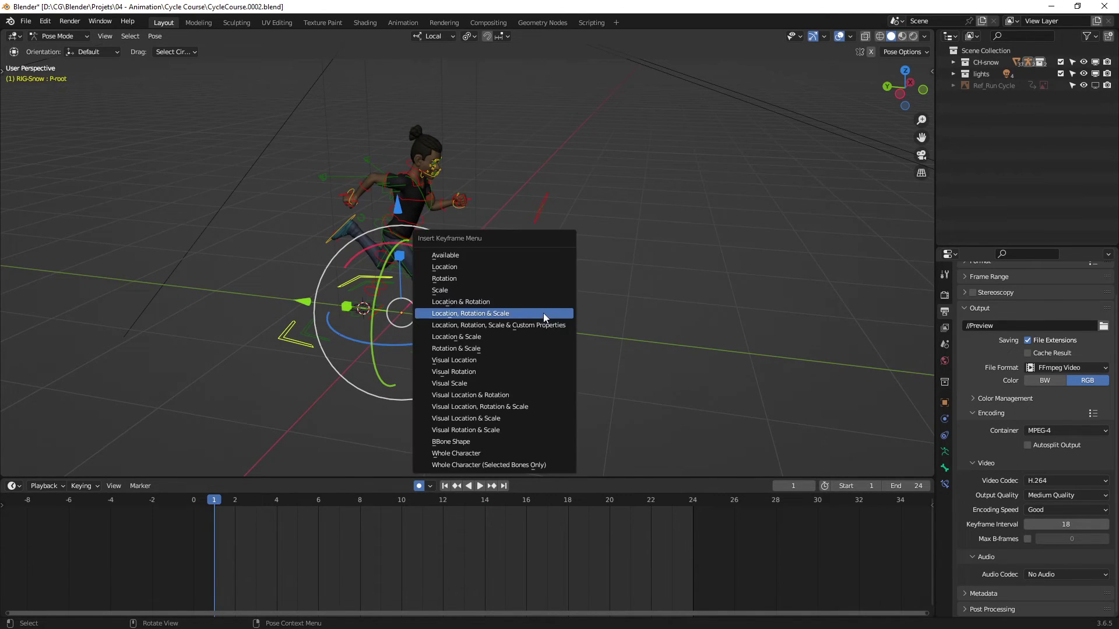
left_click(506, 267)
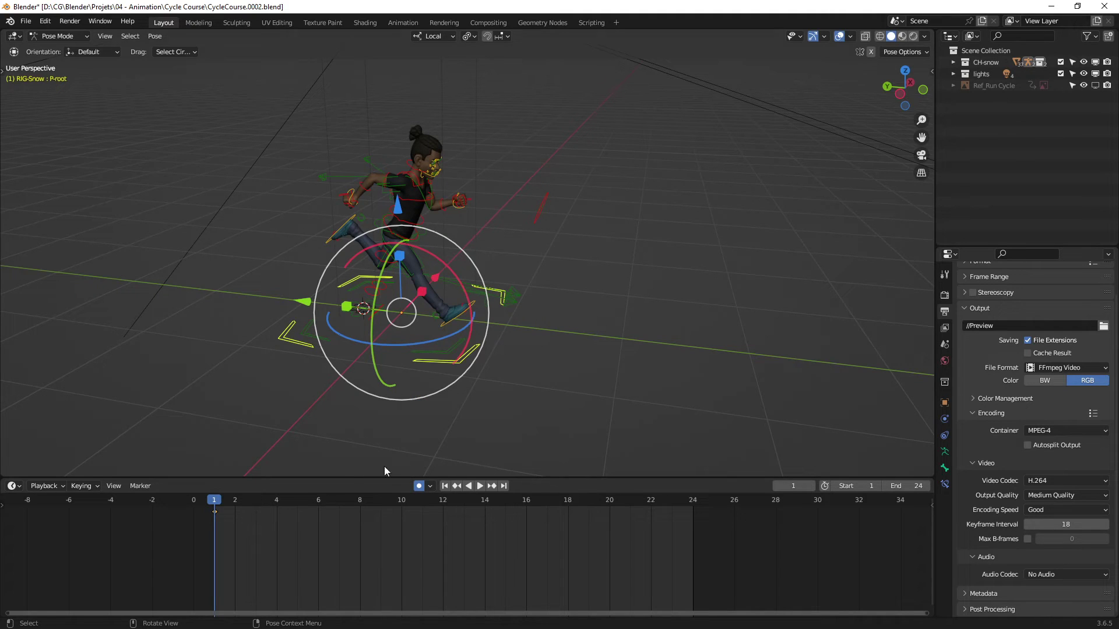
At frame 25, move the P-root control about 3.3 m forward along its Y axis with auto-keying.
left_click_drag(432, 502, 708, 501)
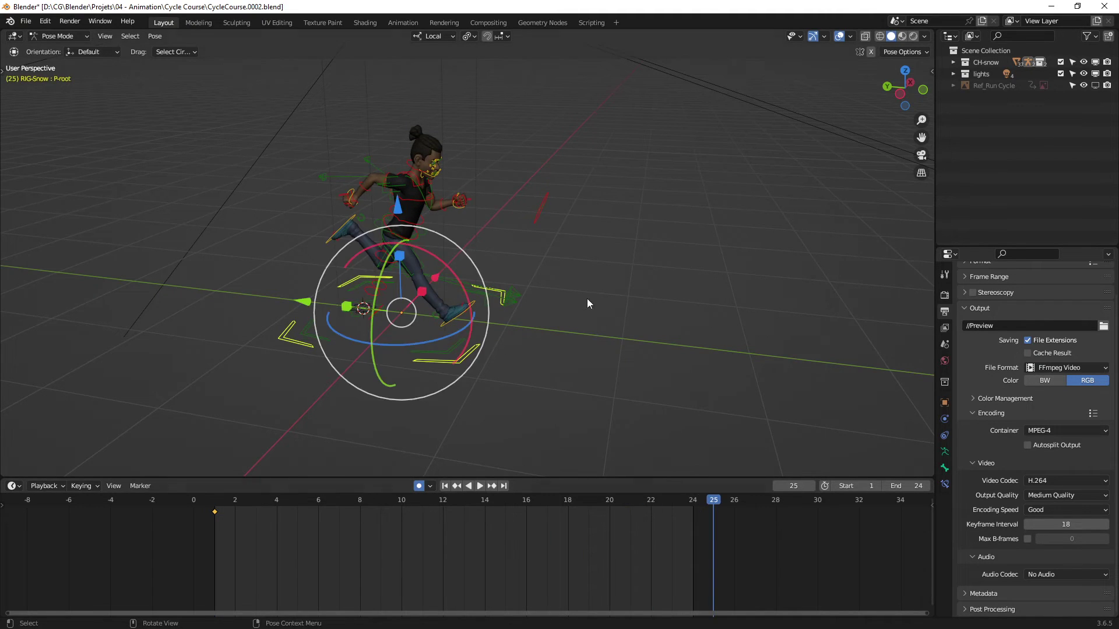
middle_click_drag(586, 298, 441, 469)
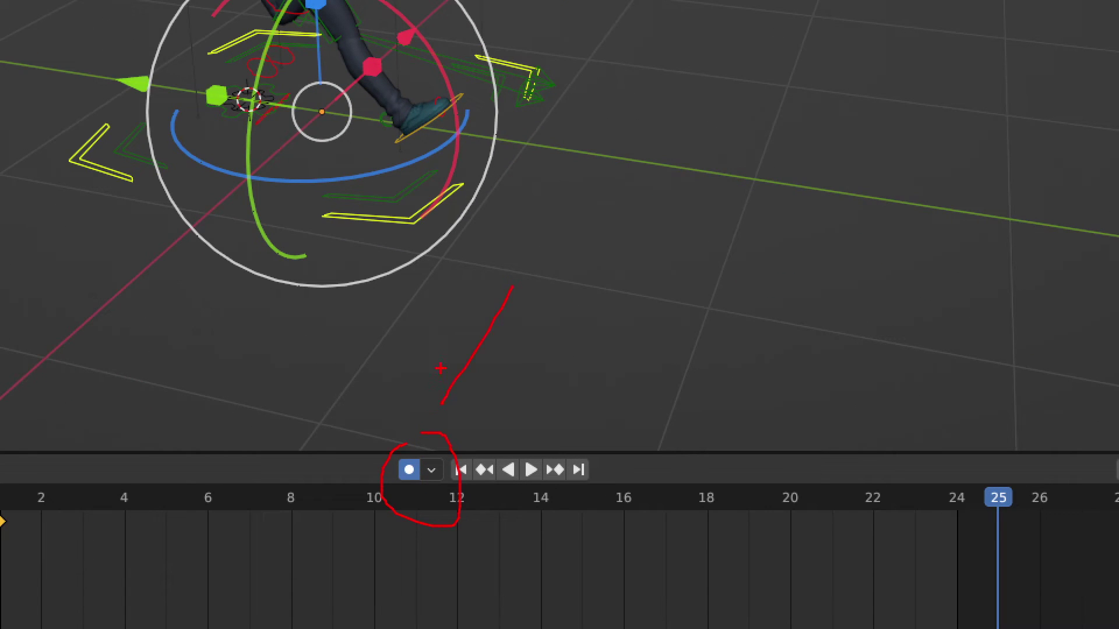
left_click_drag(435, 372, 473, 394)
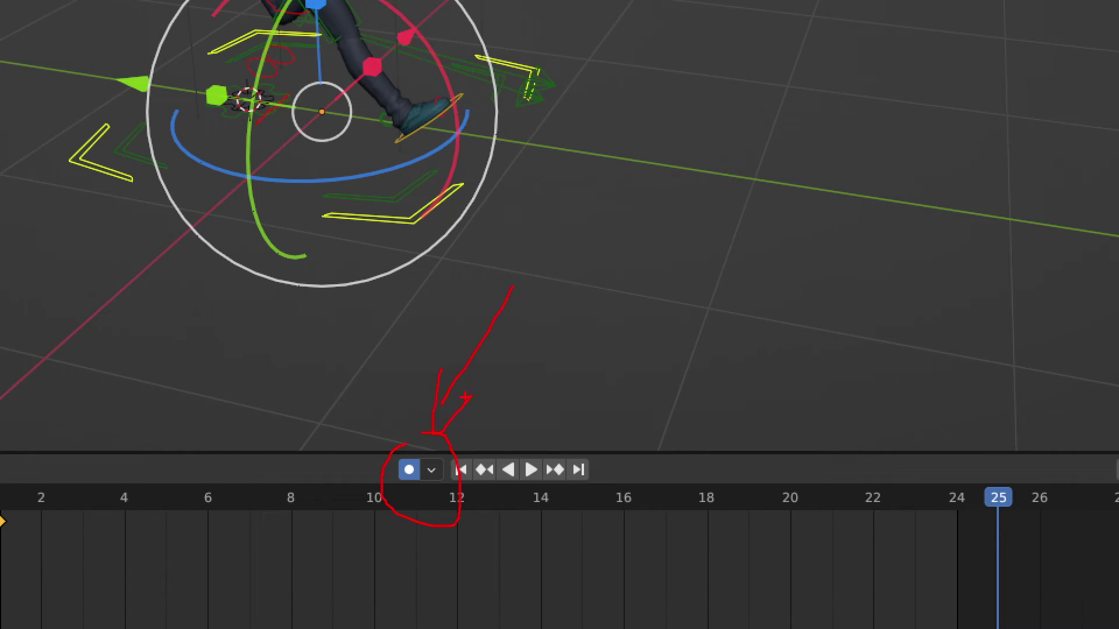
key("Escape")
mouse_move(287, 296)
left_mouse_down()
mouse_move(409, 325)
mouse_move(688, 335)
mouse_move(662, 333)
left_mouse_up()
middle_click_drag(662, 333, 481, 383, "shift")
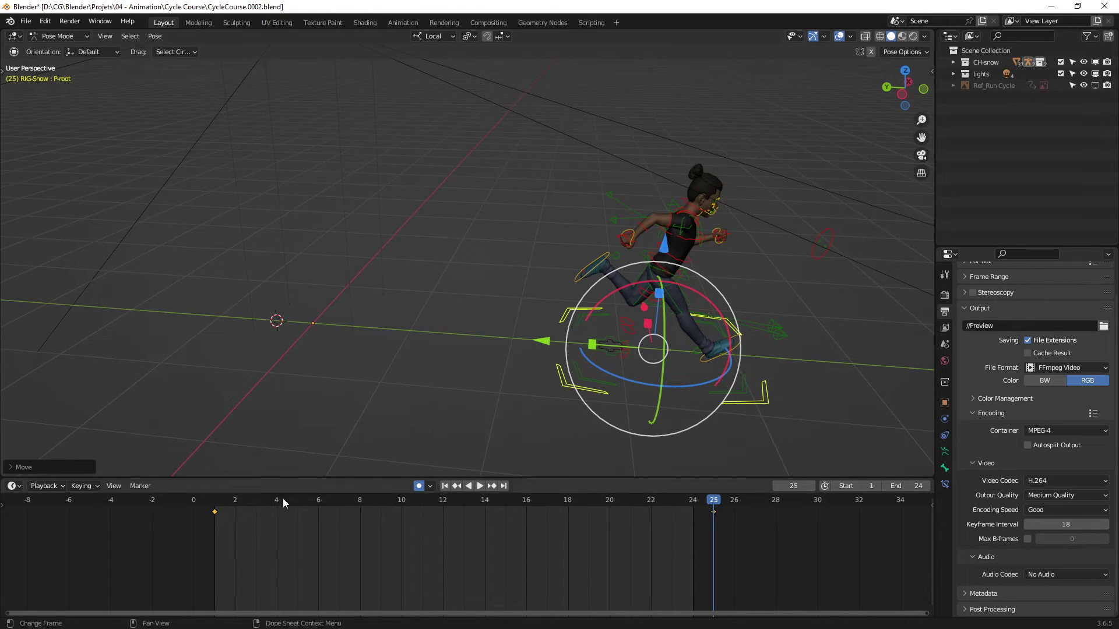
Play back and scrub the cycle to examine how the character travels forward and how the feet hold the ground.
key("space")
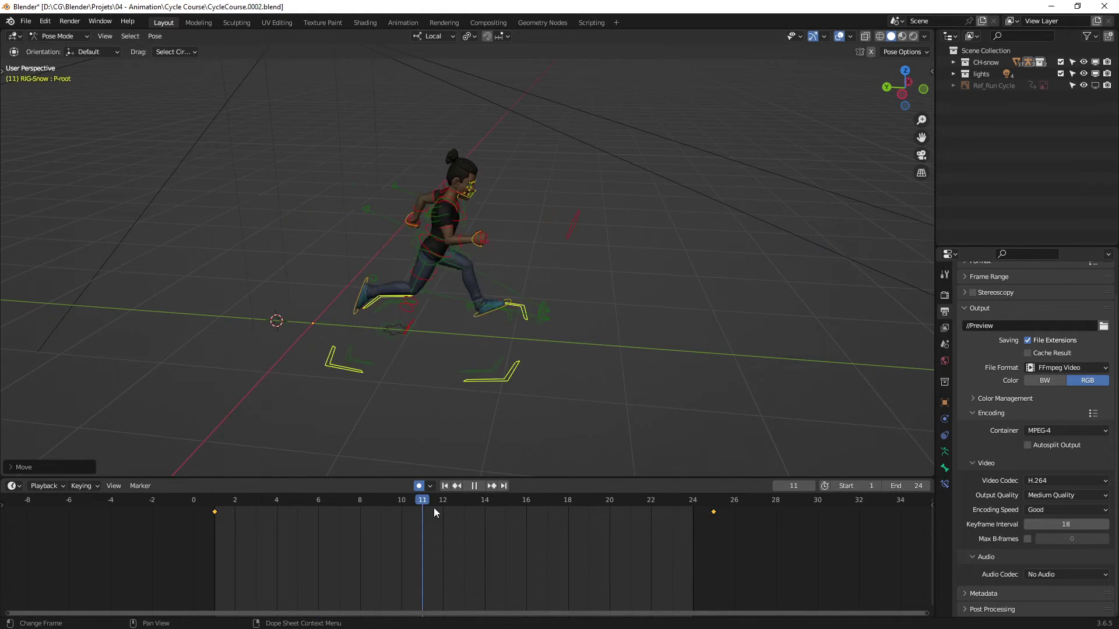
left_click_drag(502, 508, 358, 498)
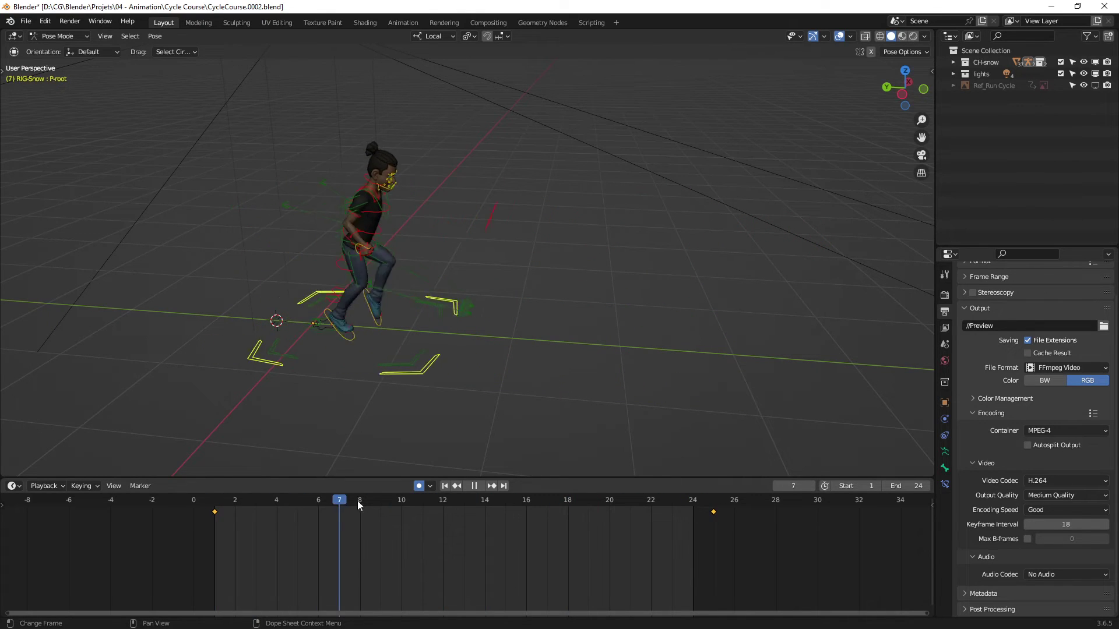
left_click_drag(560, 500, 223, 497)
middle_click_drag(350, 336, 337, 295, "ctrl")
middle_click_drag(356, 319, 397, 326, "shift")
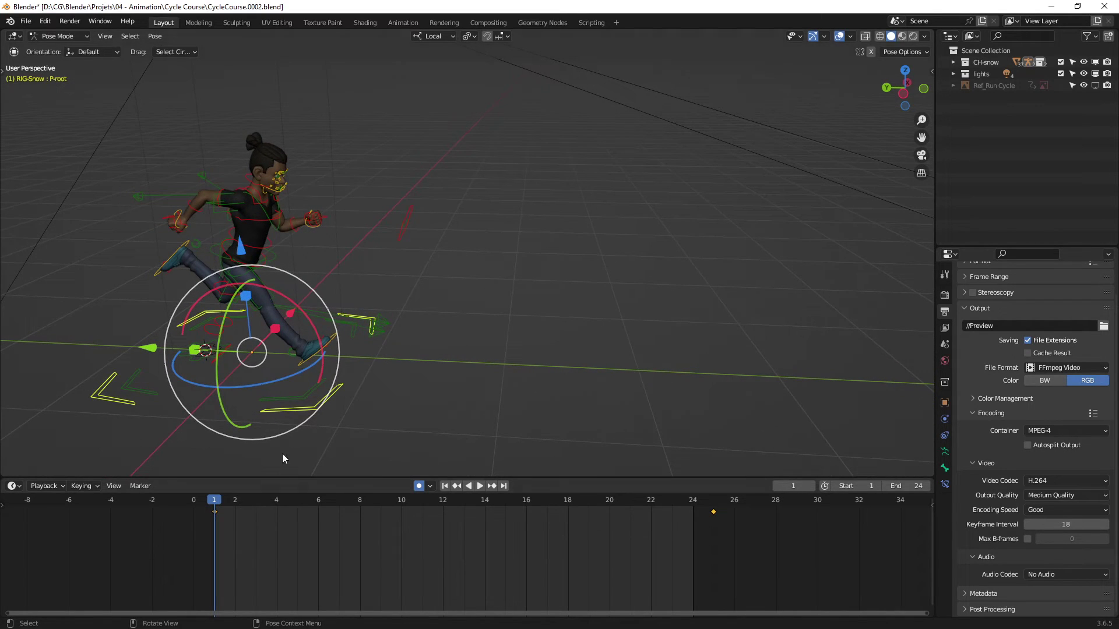
key("space")
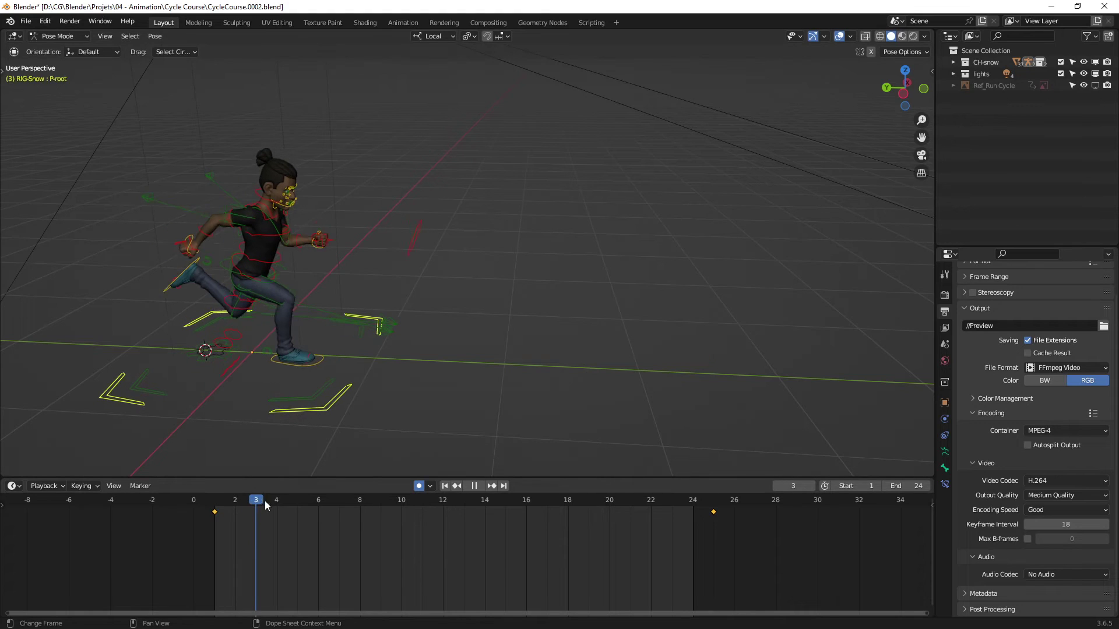
left_click_drag(492, 505, 223, 506)
key("space")
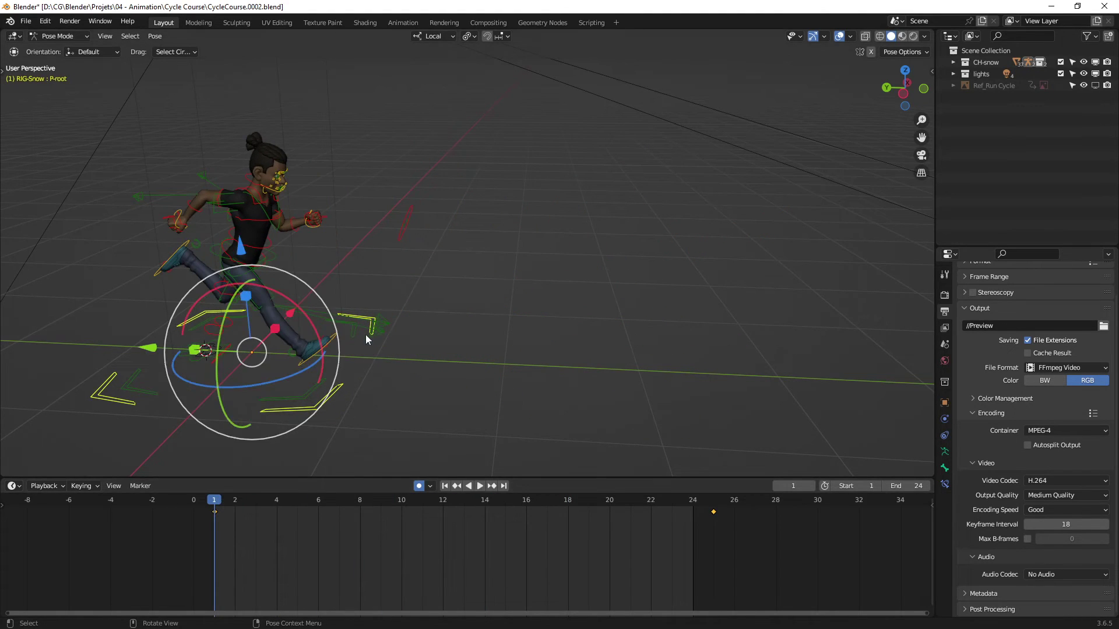
Go to frame 25, switch the enlarged Timeline to the Graph Editor and isolate the P-root's Y Location curve.
left_click(715, 505)
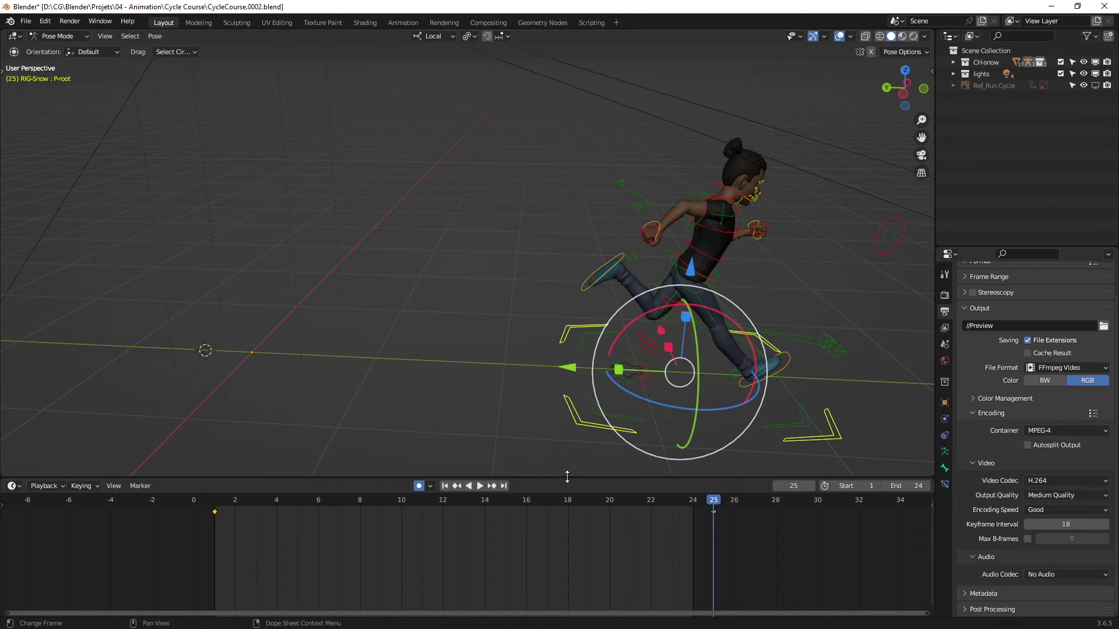
left_click_drag(567, 476, 542, 381)
key("shift+F6")
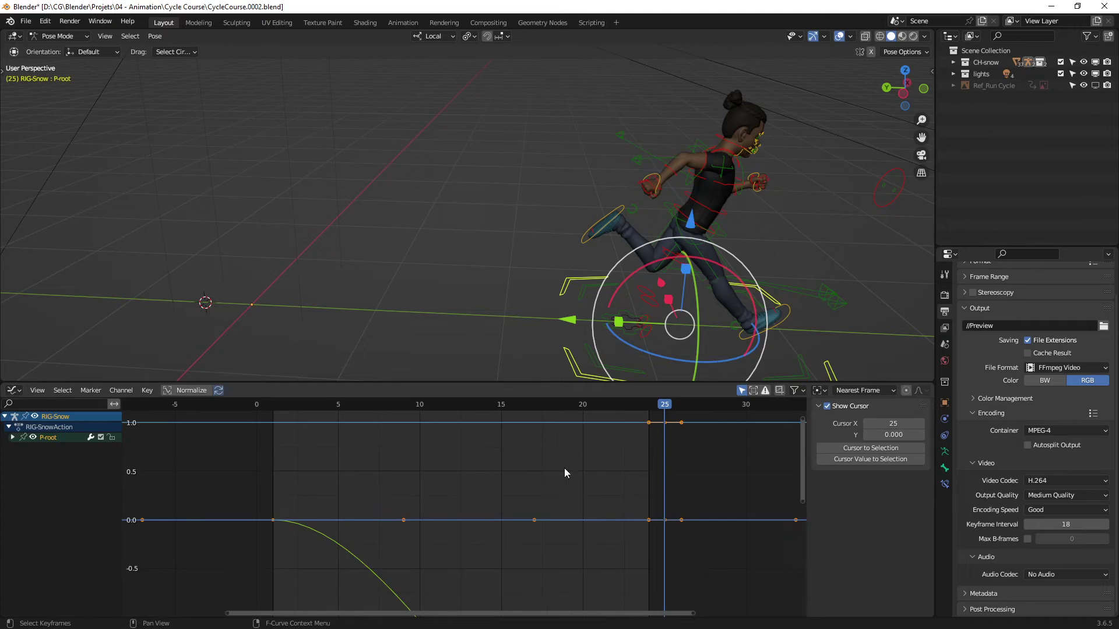
middle_click_drag(501, 481, 481, 524, "ctrl")
middle_click_drag(506, 508, 489, 477)
left_click(13, 438)
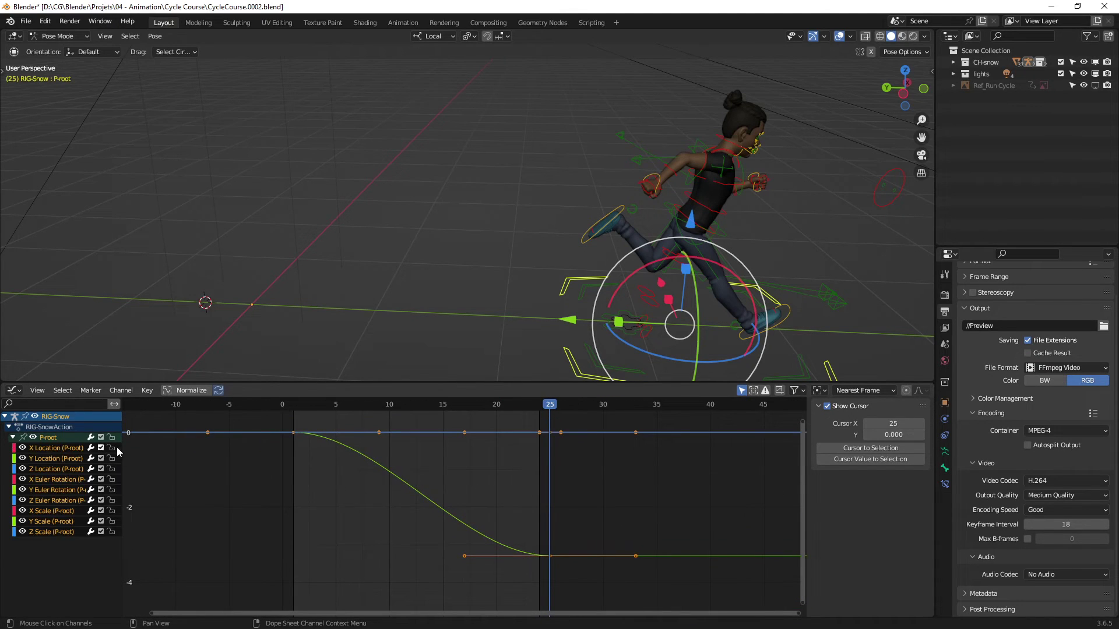
left_click(34, 437)
left_click(22, 458)
middle_click_drag(386, 484, 485, 492, "ctrl")
middle_click_drag(485, 492, 465, 487, "ctrl")
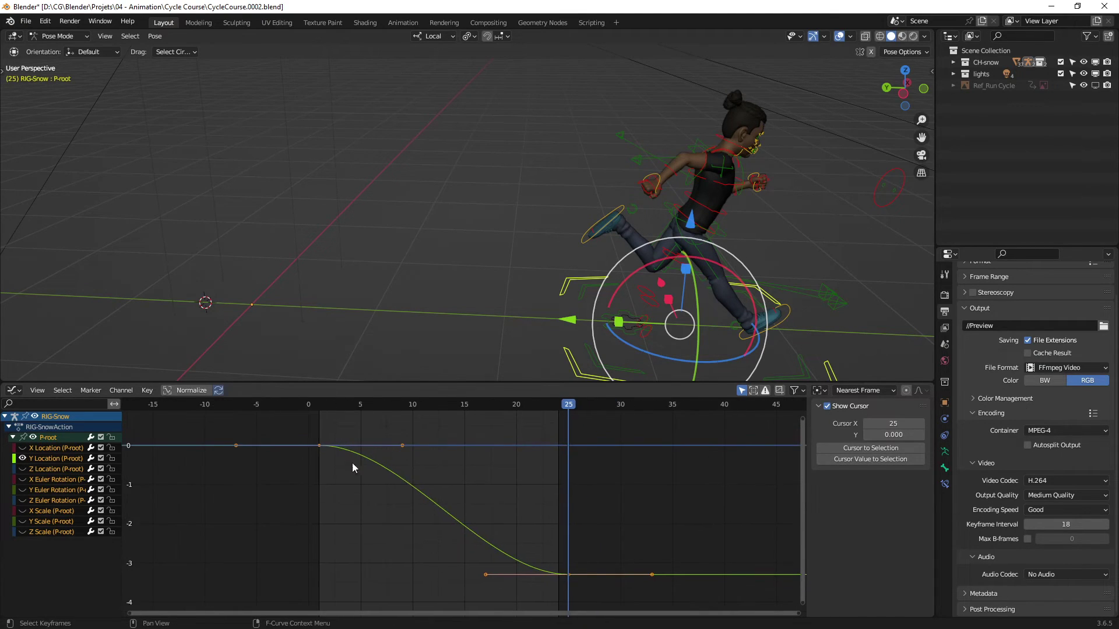
Set the interpolation mode of the Y Location keyframe at frame 1 to Linear.
left_click(319, 446)
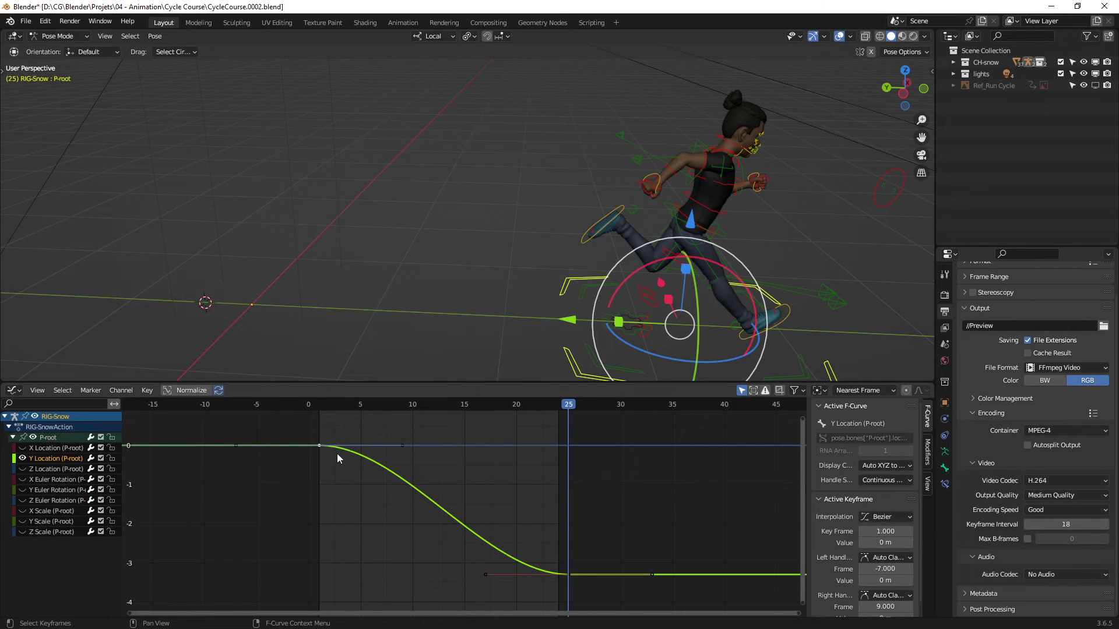
key("ctrl+2")
left_click_drag(316, 437, 320, 435)
key("Escape")
right_click(342, 469)
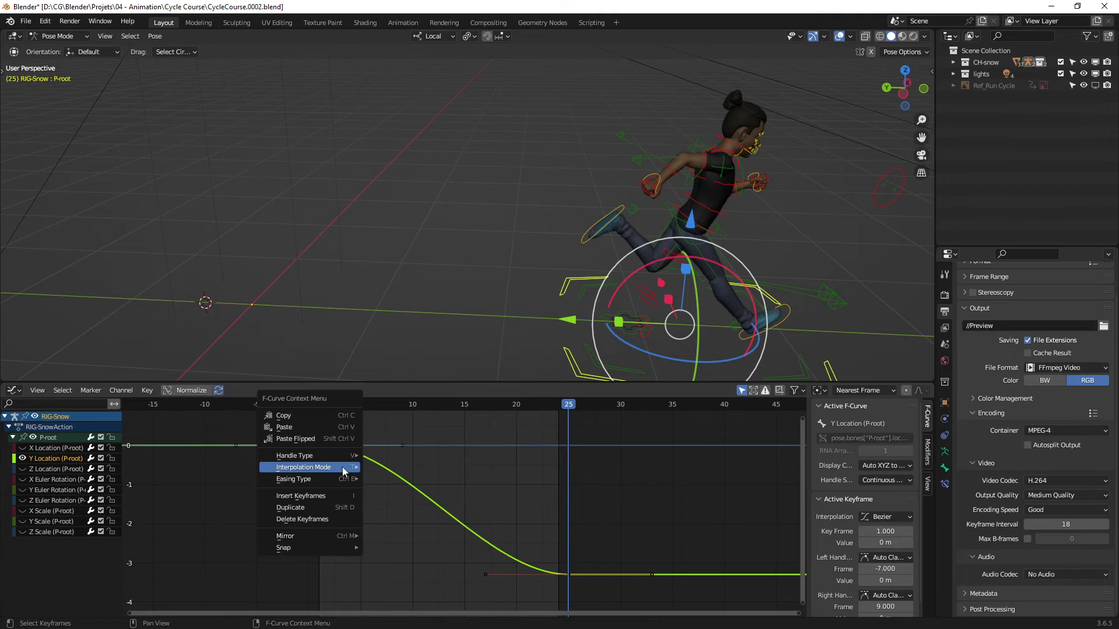
mouse_move(320, 470)
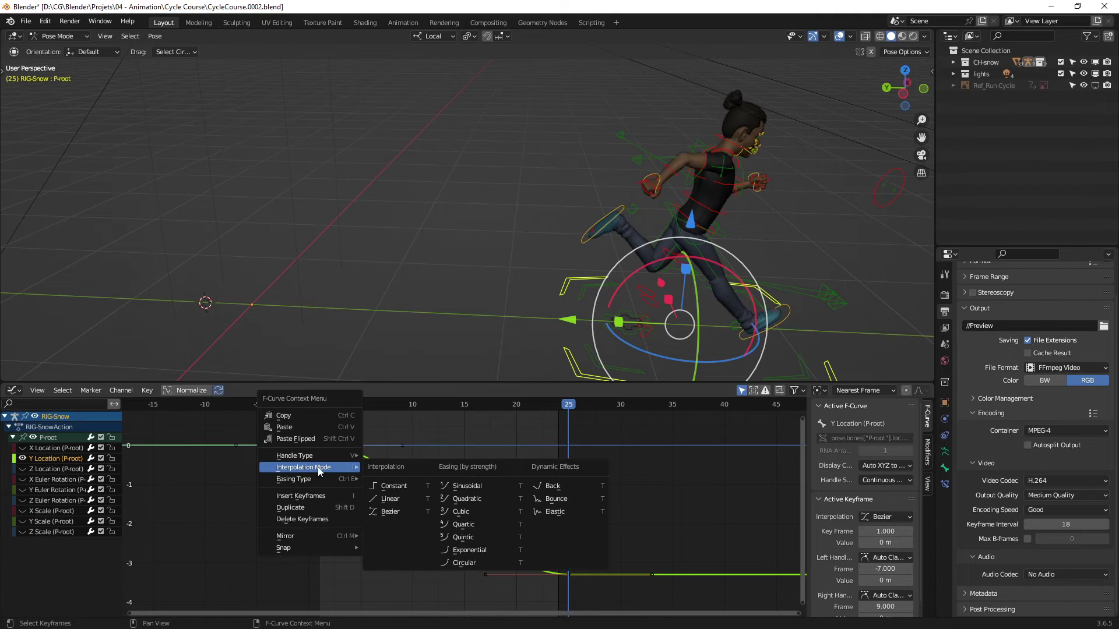
left_click(386, 499)
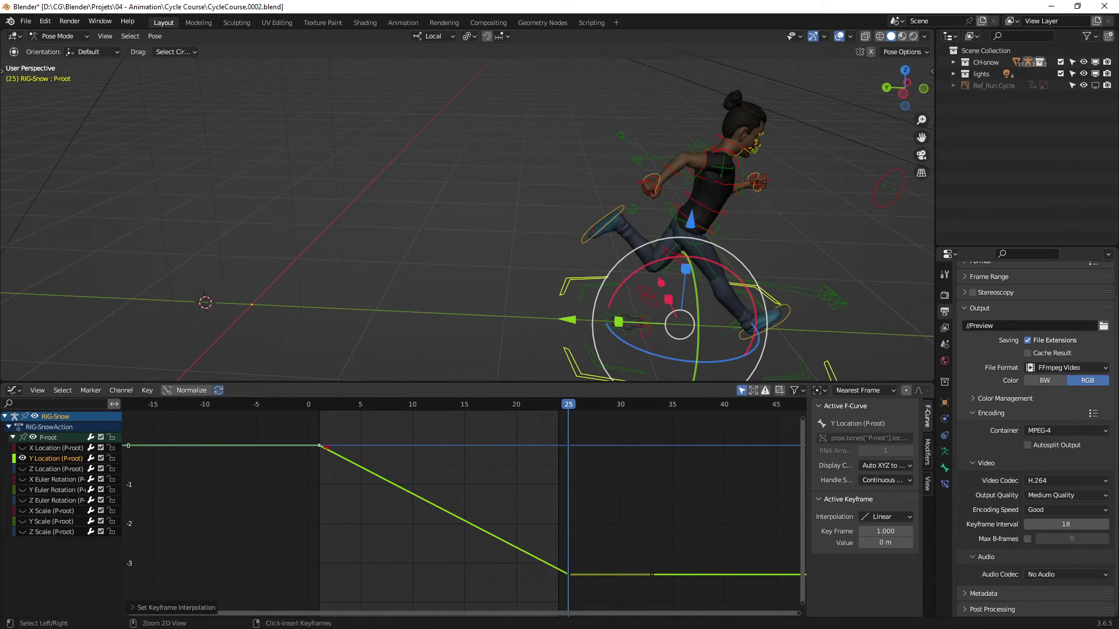
left_click_drag(318, 446, 570, 577, "shift")
key("ctrl+z")
Scrub the first frames close up on the front foot to examine whether it slides during ground contact.
left_click_drag(339, 404, 349, 424)
middle_click_drag(317, 351, 462, 233, "ctrl")
middle_click_drag(408, 284, 462, 227, "ctrl")
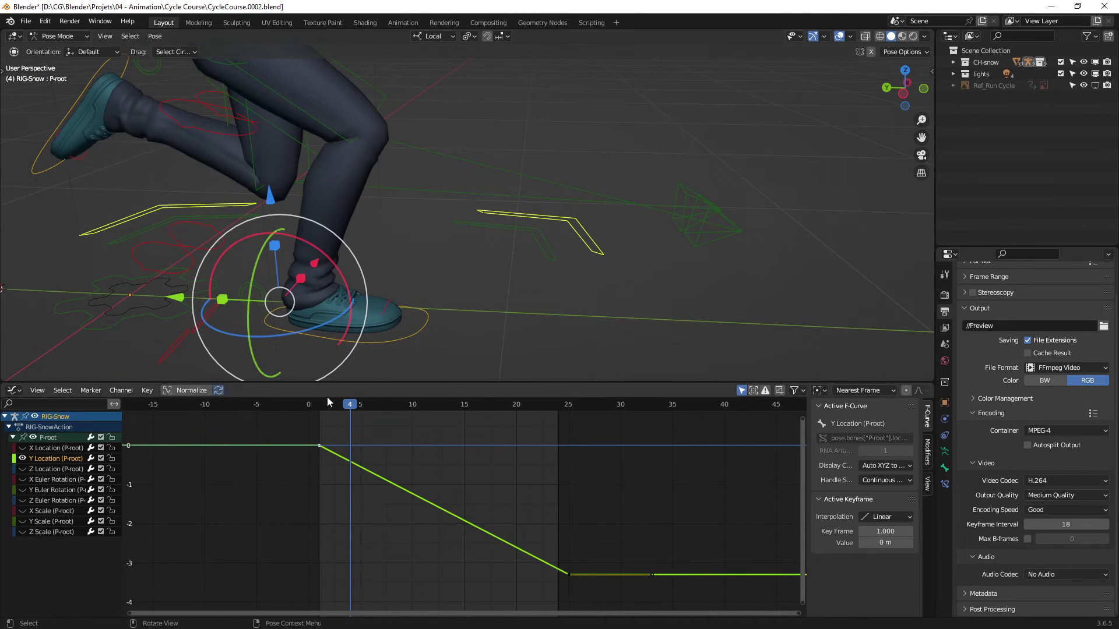
left_click_drag(327, 403, 346, 417)
middle_click_drag(430, 298, 490, 270, "shift")
mouse_move(331, 409)
left_mouse_down()
mouse_move(377, 408)
mouse_move(328, 411)
left_mouse_up()
Switch the Graph Editor back to the Timeline, enlarge the 3D viewport and frame more of the character.
key("ctrl+Tab")
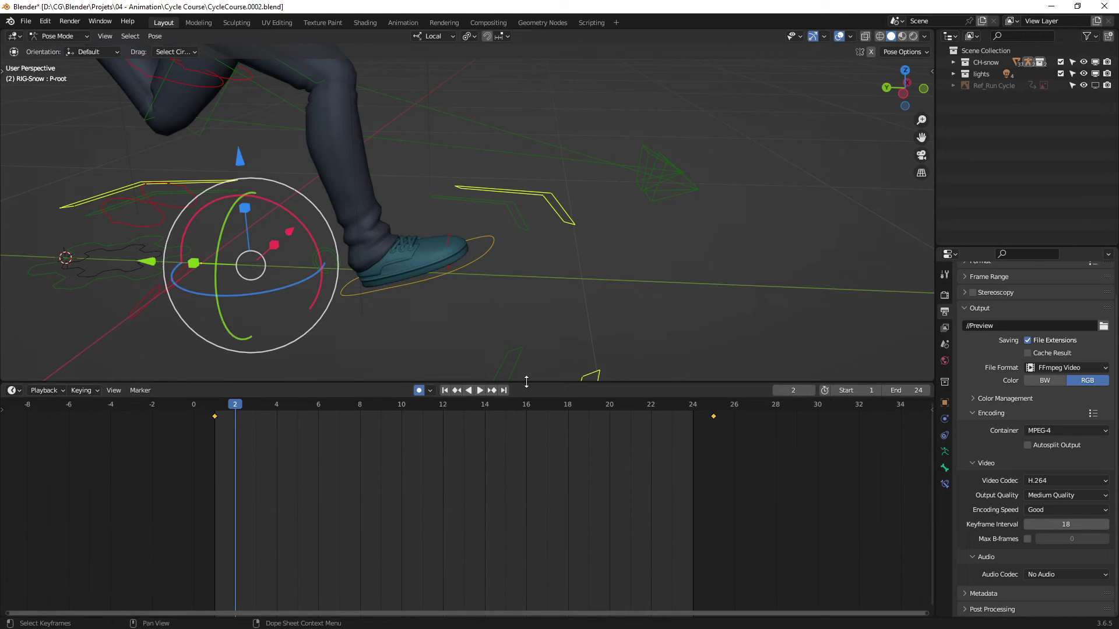
left_click_drag(526, 381, 522, 518)
scroll(544, 354, "down", 2)
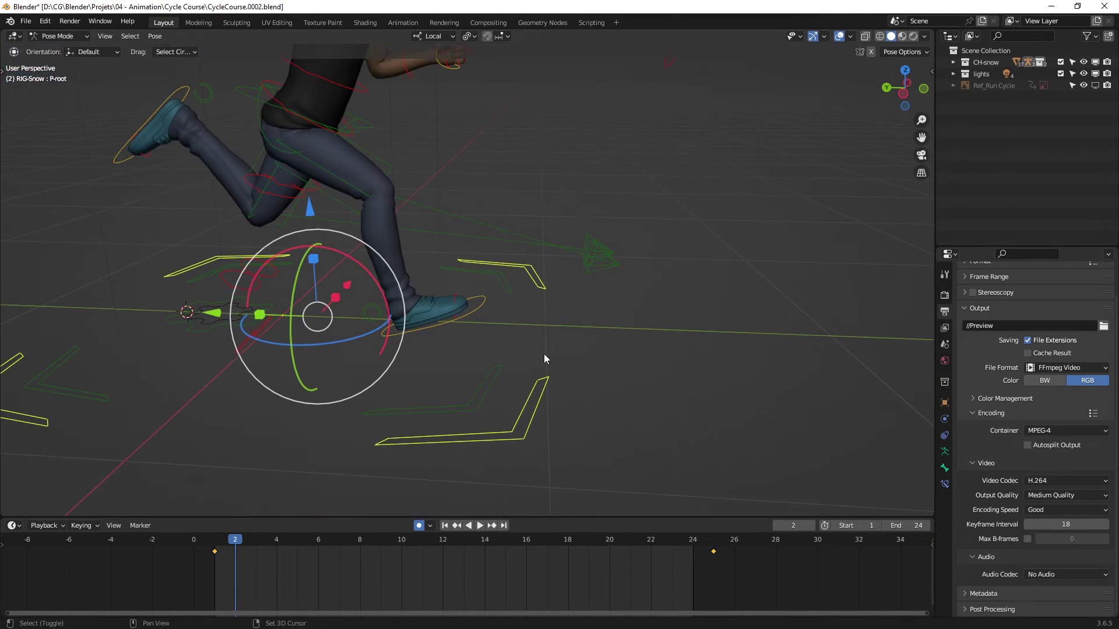
middle_click_drag(544, 354, 525, 347, "shift")
scroll(525, 348, "down", 2)
Try moving the P-root control about 0.77 m further forward along Y at frame 25 and play back the result.
left_click(715, 541)
middle_click_drag(740, 336, 514, 346, "shift")
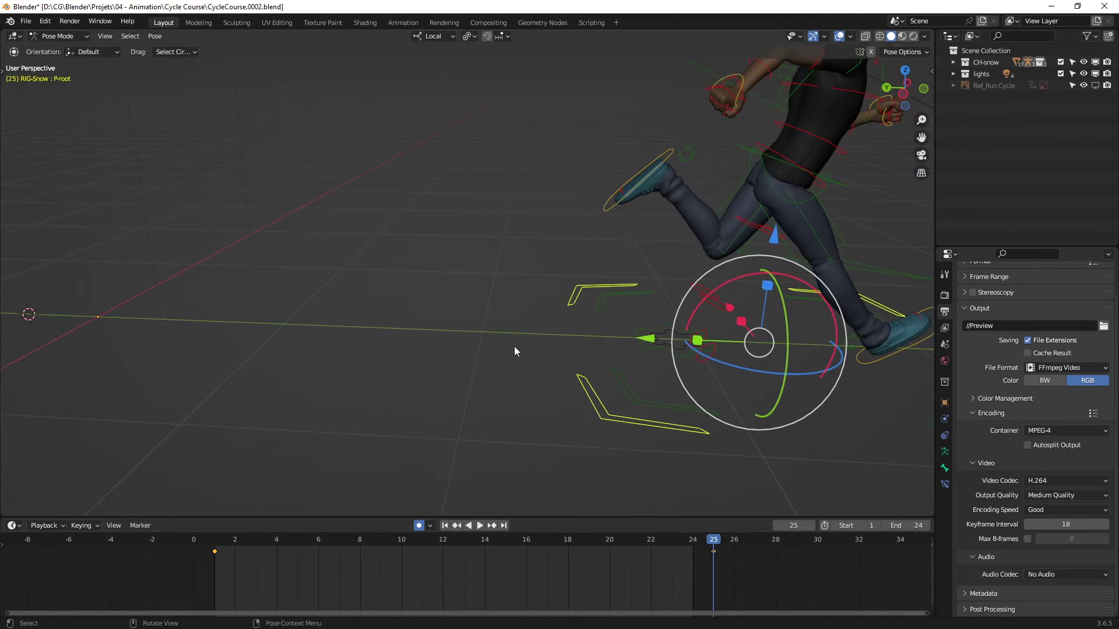
scroll(514, 348, "down", 2)
key("g")
key("y")
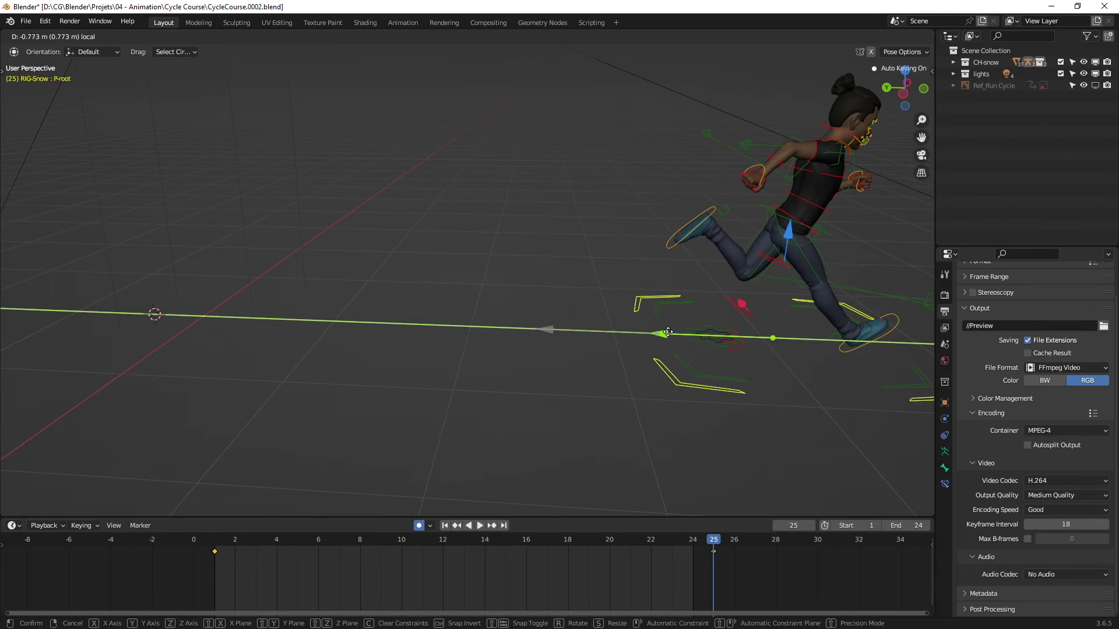
left_click(667, 331)
key("space")
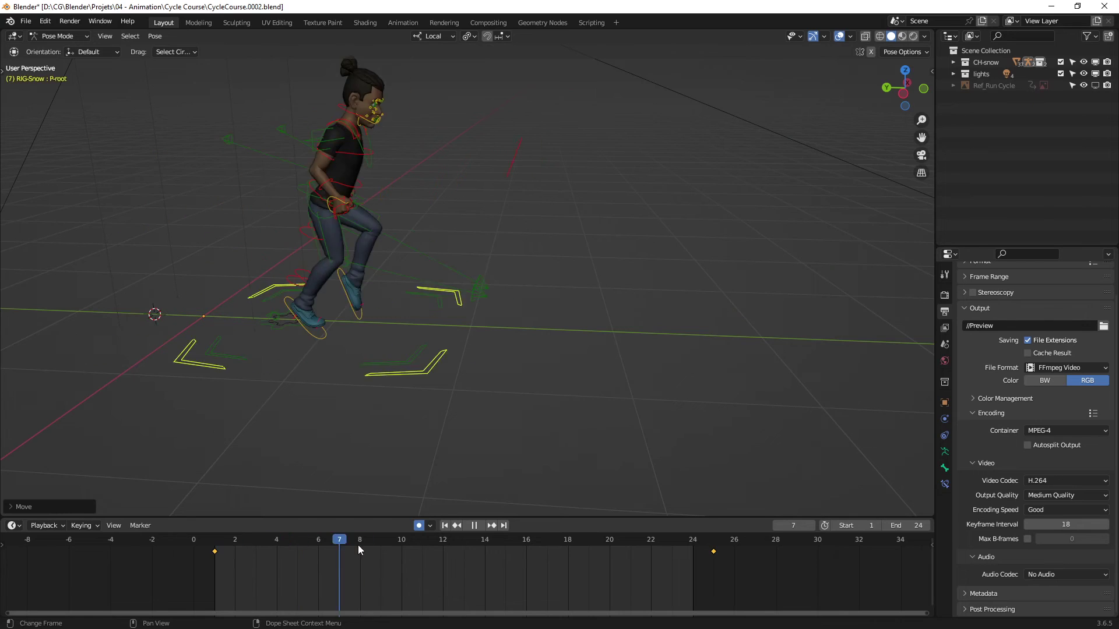
key("space")
At frame 25, pull the P-root control back along Y in two moves, checking the foot contact after each.
left_click(712, 546)
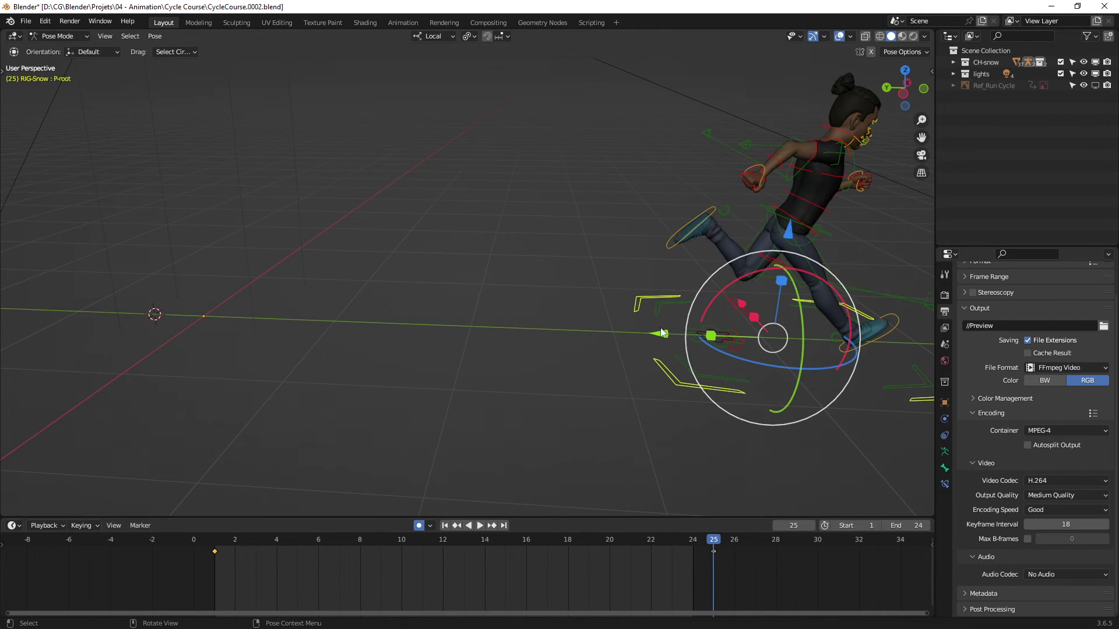
left_click_drag(662, 332, 603, 332)
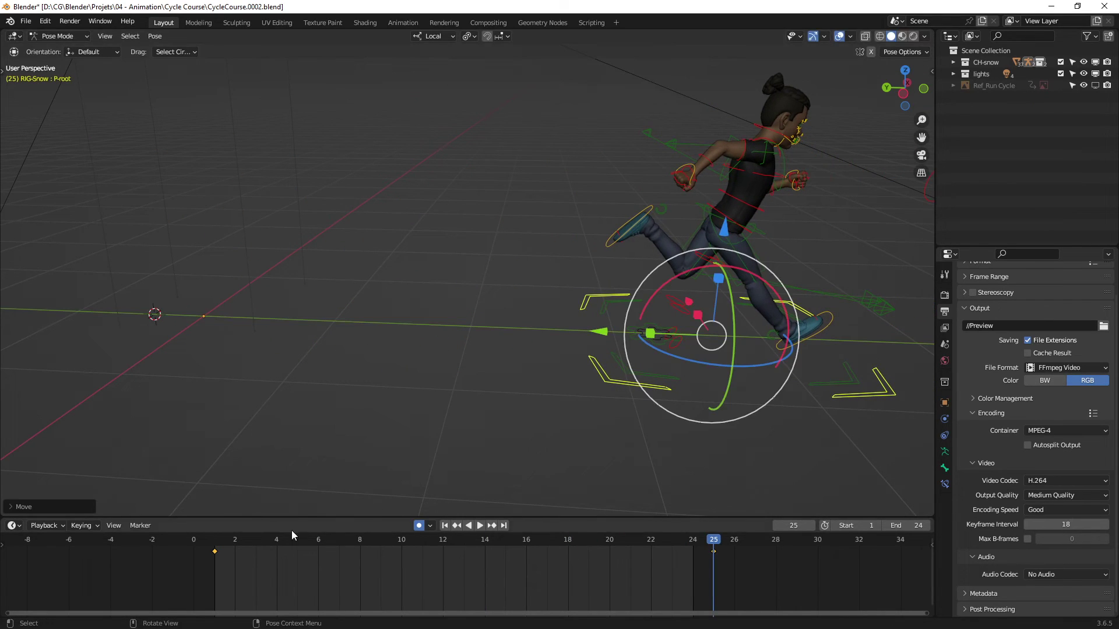
key("space")
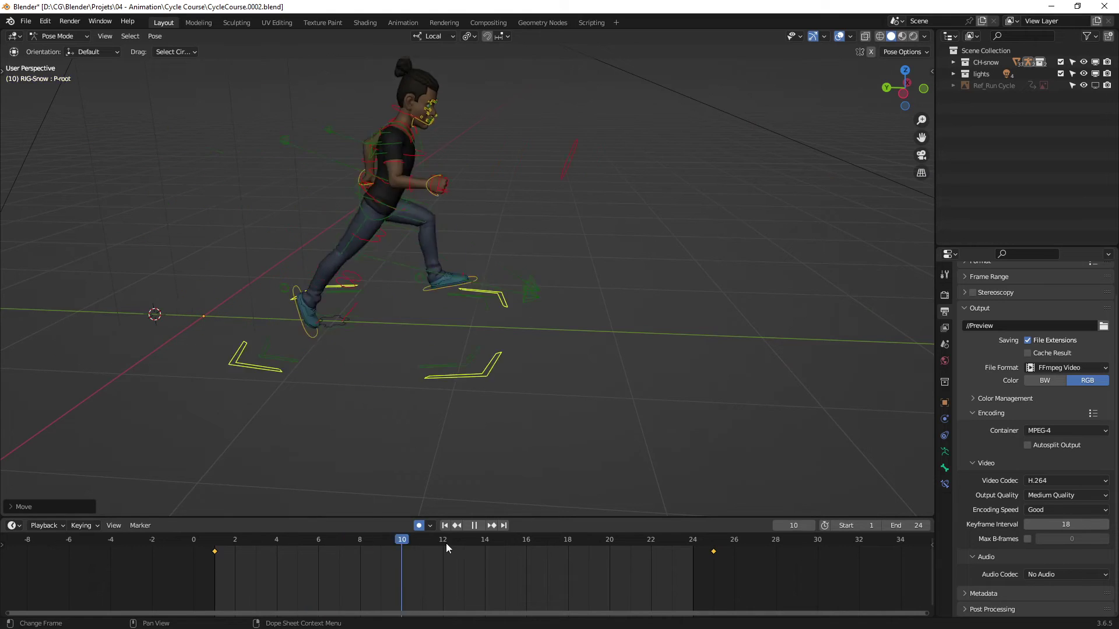
key("Escape")
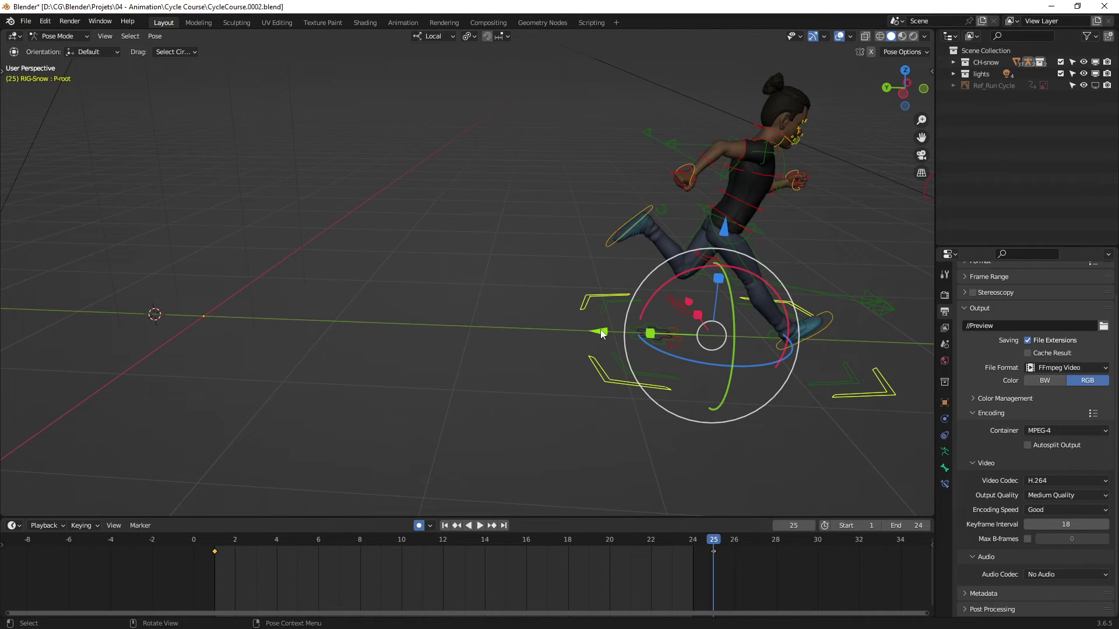
left_click_drag(602, 334, 568, 330)
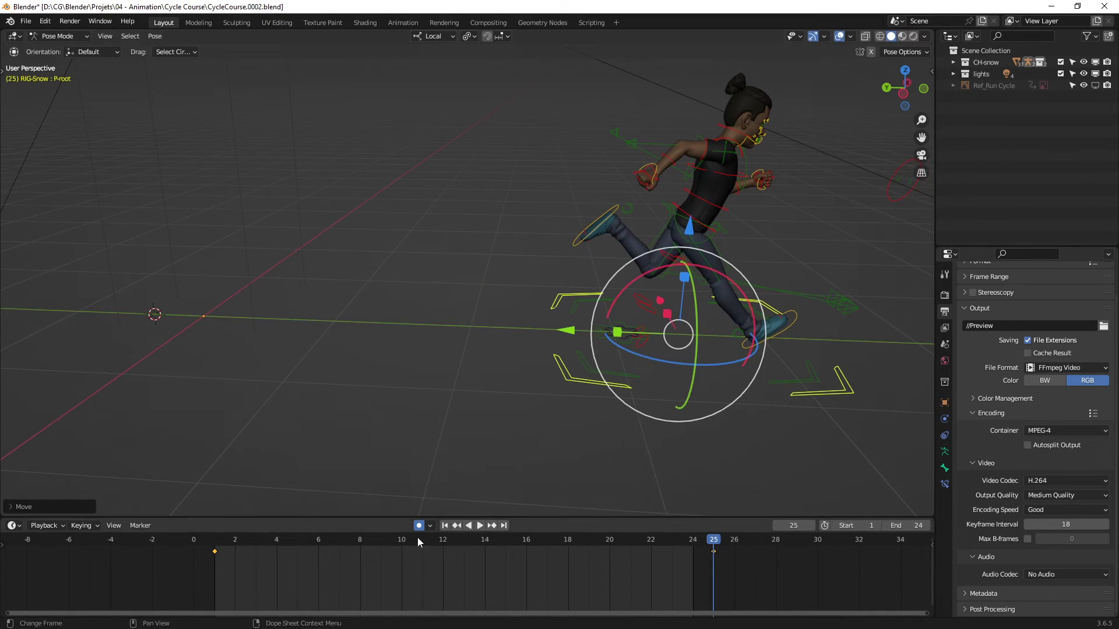
left_click_drag(223, 543, 712, 543)
Try pulling the P-root control much further back along Y at frame 25 and check the grounded foot for sliding.
left_click_drag(568, 330, 433, 325)
mouse_move(221, 546)
left_mouse_down()
mouse_move(327, 541)
mouse_move(251, 540)
left_mouse_up()
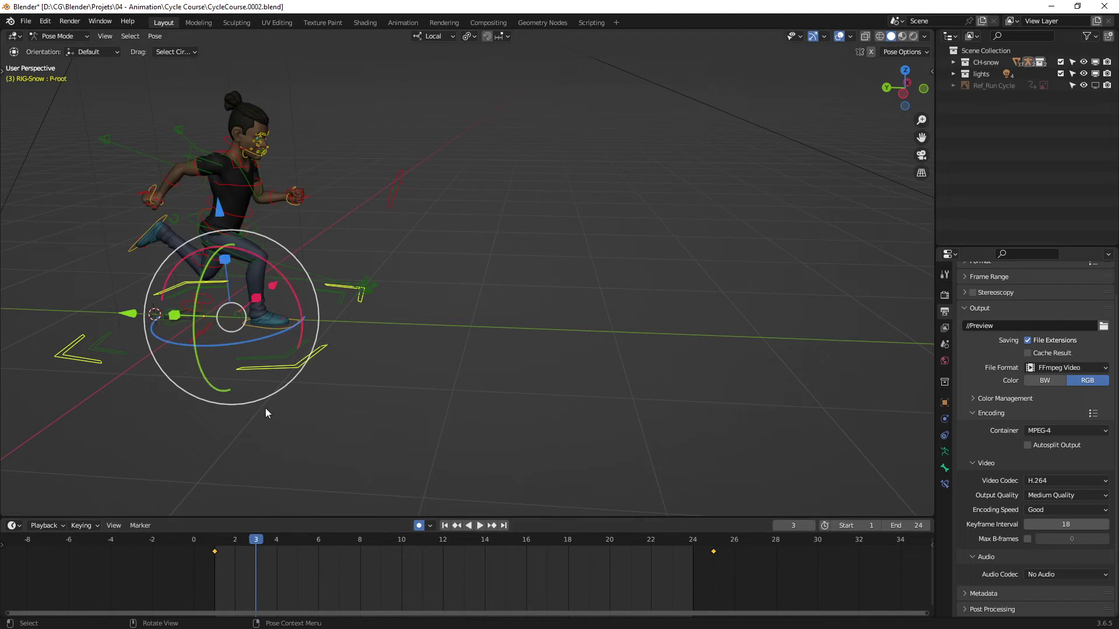
left_click_drag(275, 349, 244, 304)
key("space")
At frame 25, move the P-root control forward again along Y and replay the cycle to check the foot contact.
left_click_drag(409, 541, 715, 547)
left_click_drag(443, 328, 487, 395)
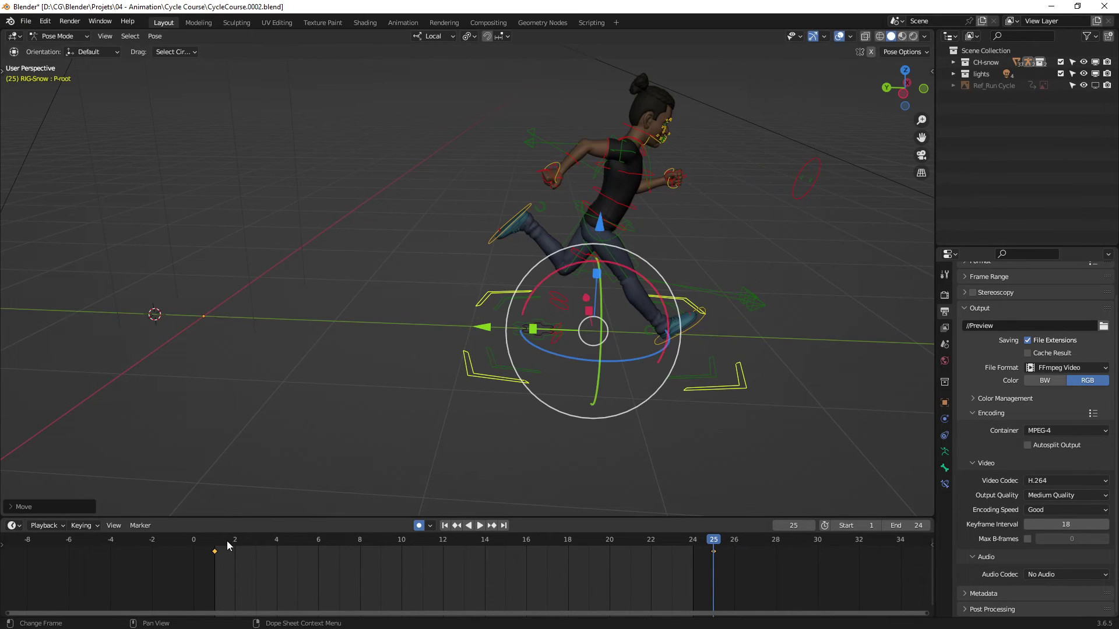
key("space")
left_click_drag(578, 551, 715, 547)
key("space")
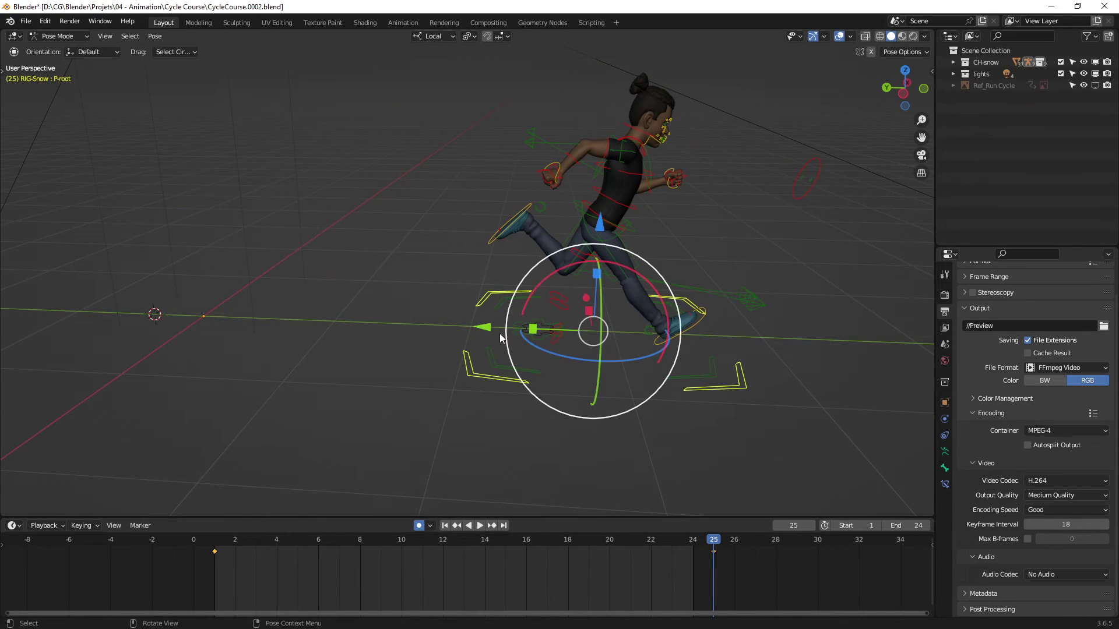
At frame 25, nudge the P-root control forward along Y in three small moves, scrubbing through the cycle after each one.
left_click_drag(485, 329, 498, 327)
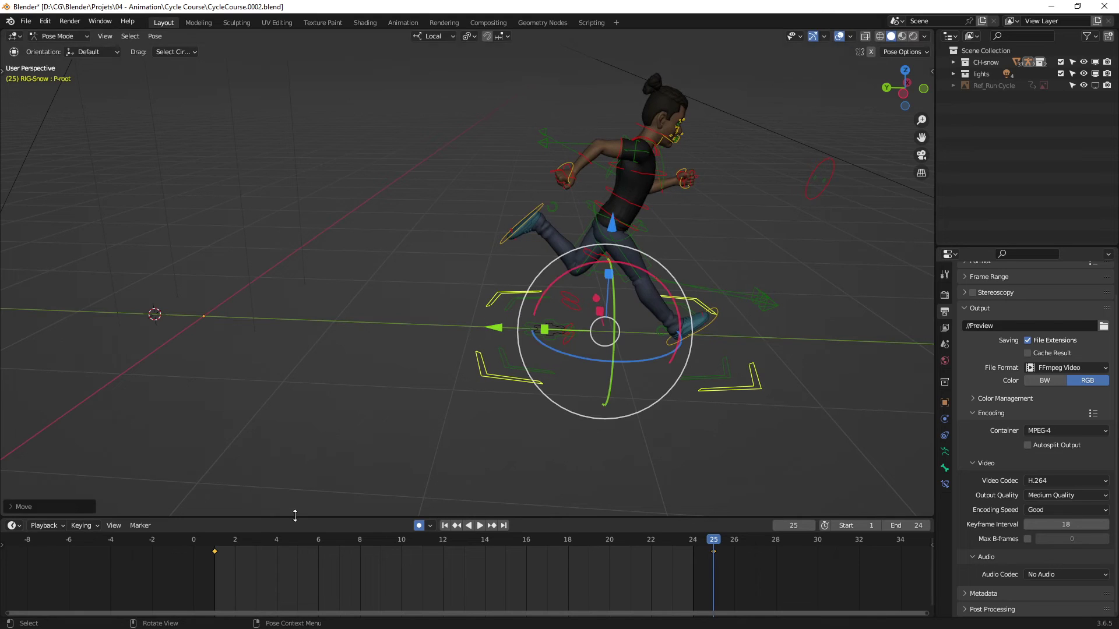
left_click_drag(224, 545, 719, 550)
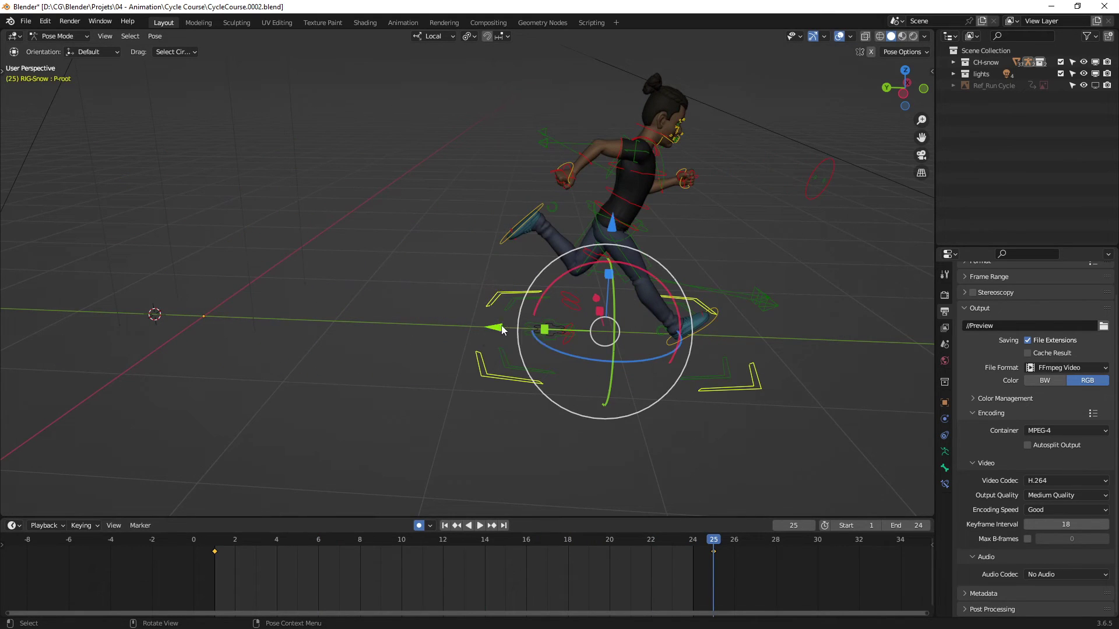
left_click_drag(501, 330, 520, 329)
left_click_drag(215, 545, 711, 557)
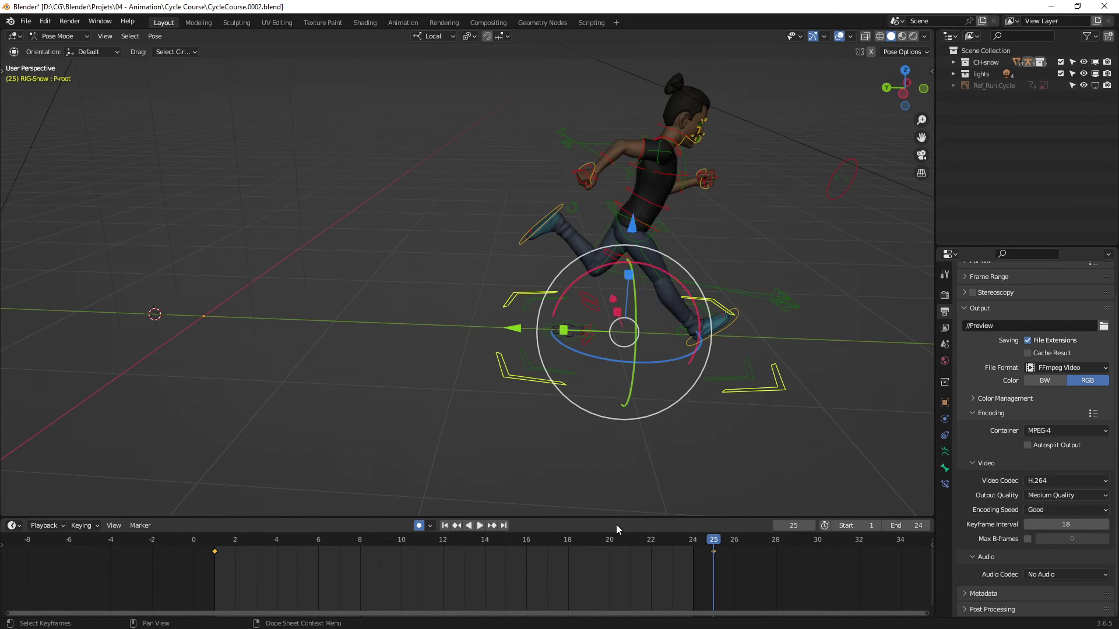
left_click_drag(519, 330, 530, 329)
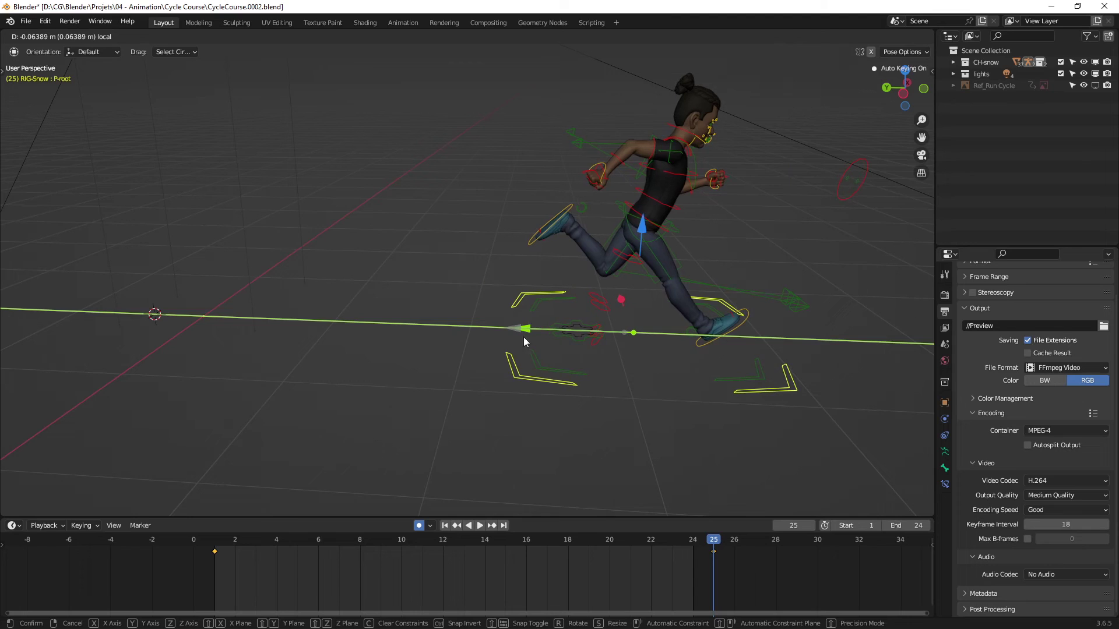
left_click_drag(218, 543, 712, 553)
Move the P-root control very slightly further forward along Y at frame 25 and check the grounded foot for sliding around frames 3 and 4.
left_click_drag(523, 332, 527, 330)
left_click(238, 540)
key("space")
mouse_move(239, 540)
left_mouse_down()
mouse_move(343, 545)
mouse_move(252, 541)
left_mouse_up()
key("space")
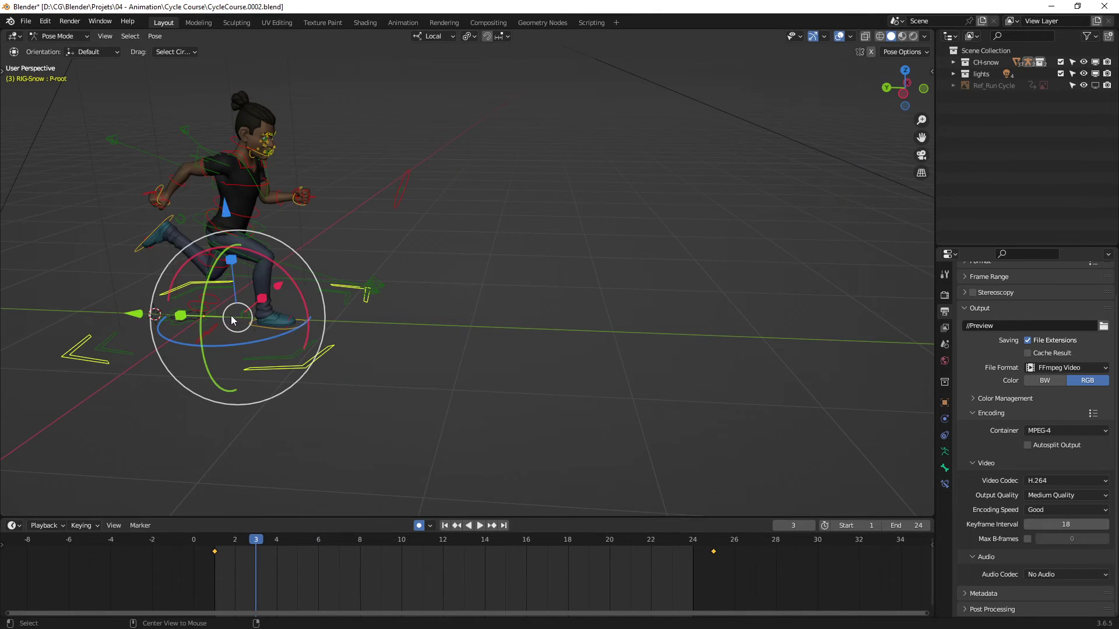
scroll(251, 291, "up", 3)
middle_click_drag(251, 292, 617, 261, "shift")
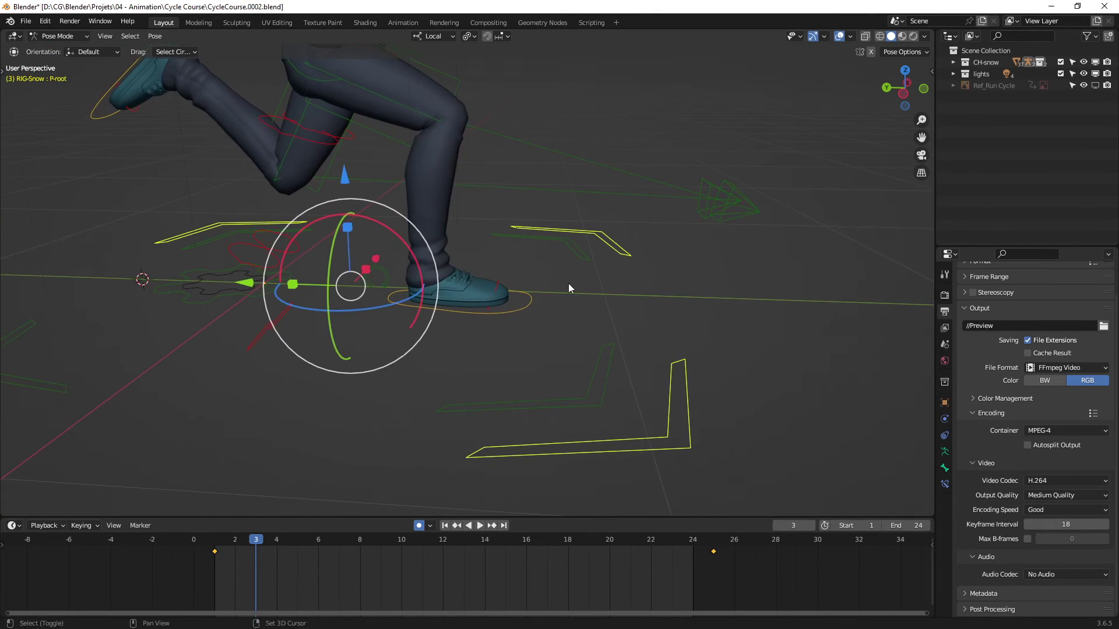
mouse_move(256, 540)
left_mouse_down()
mouse_move(222, 542)
mouse_move(310, 547)
mouse_move(246, 547)
mouse_move(306, 544)
mouse_move(276, 542)
left_mouse_up()
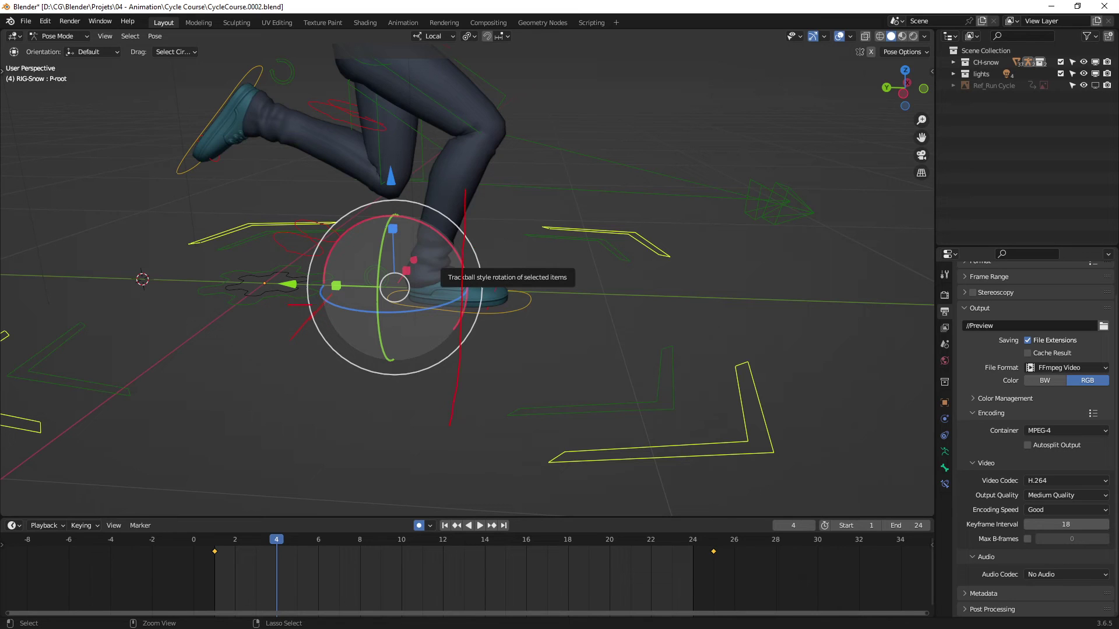
key("space")
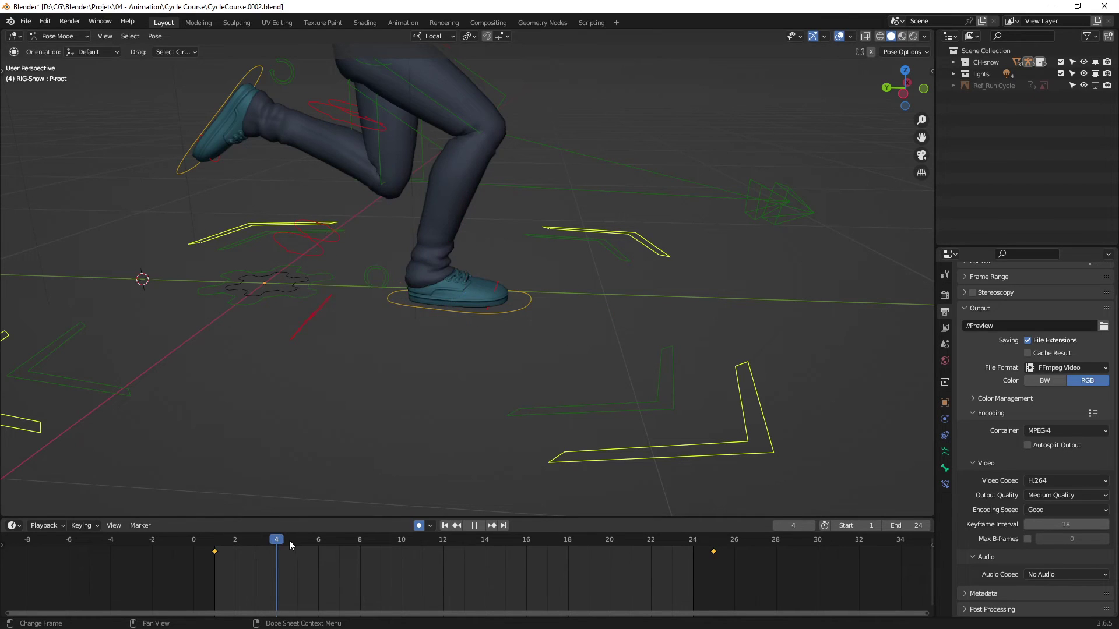
mouse_move(289, 540)
left_mouse_down()
mouse_move(337, 539)
mouse_move(232, 534)
mouse_move(313, 532)
mouse_move(281, 531)
left_mouse_up()
At frame 25, nudge the P-root control a little further along Y and inspect the grounded foot up close between frames 3 and 4.
scroll(542, 257, "down", 5)
middle_click_drag(555, 278, 490, 305, "shift")
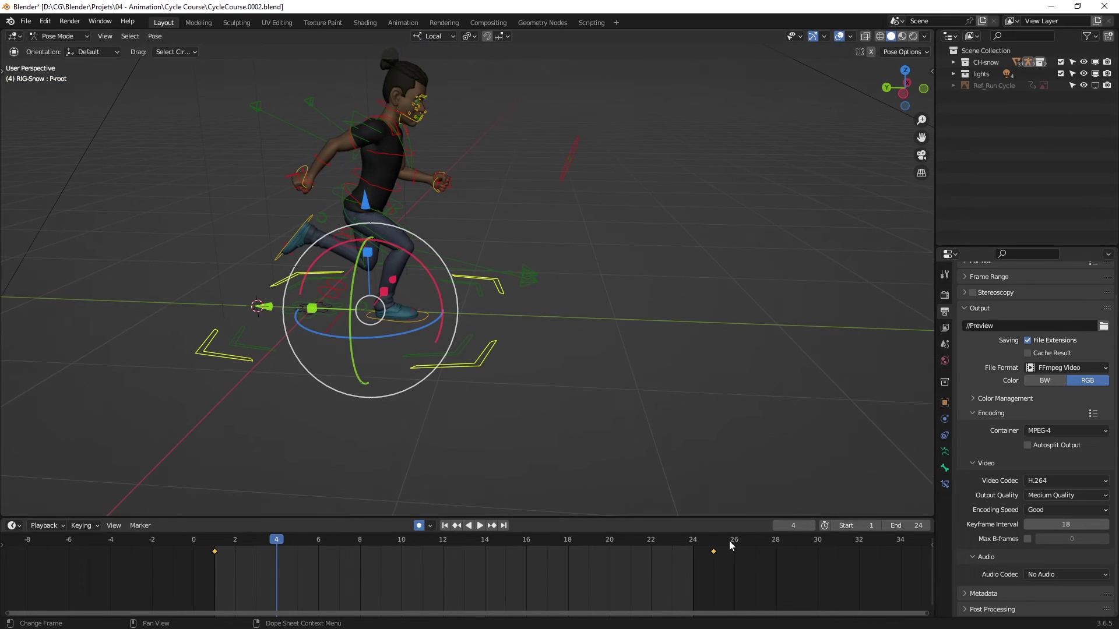
left_click(714, 547)
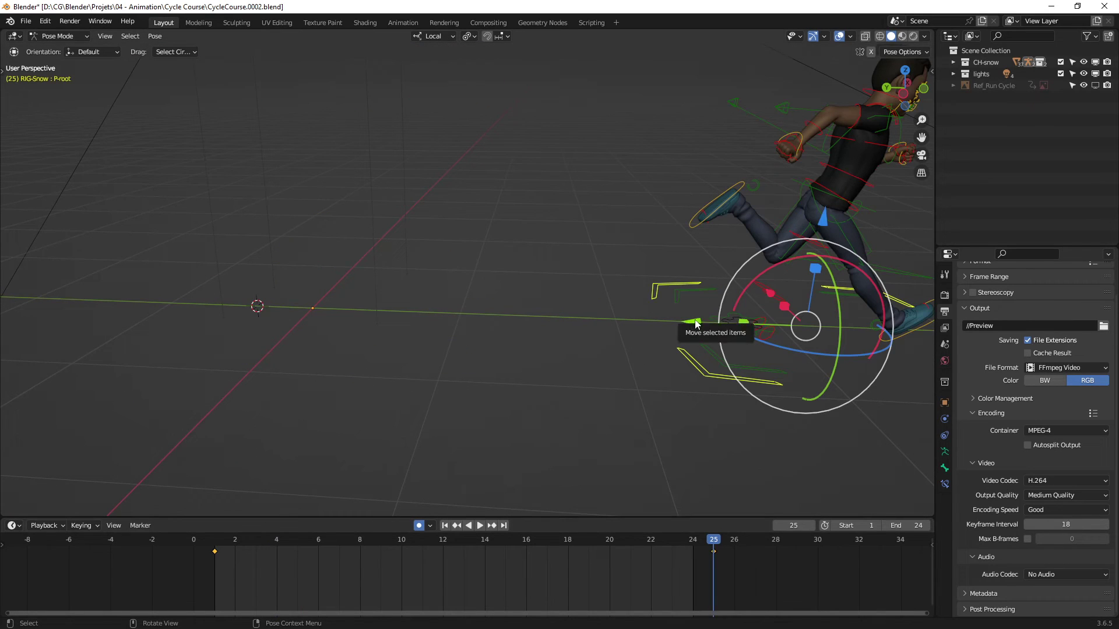
left_click_drag(695, 323, 701, 323)
key("space")
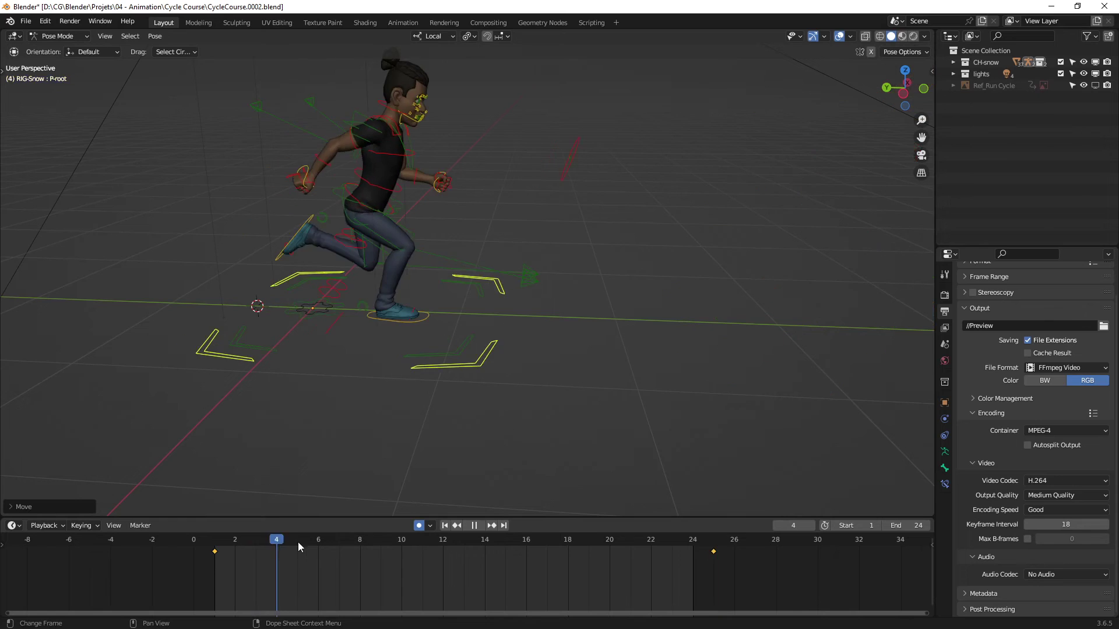
key("space")
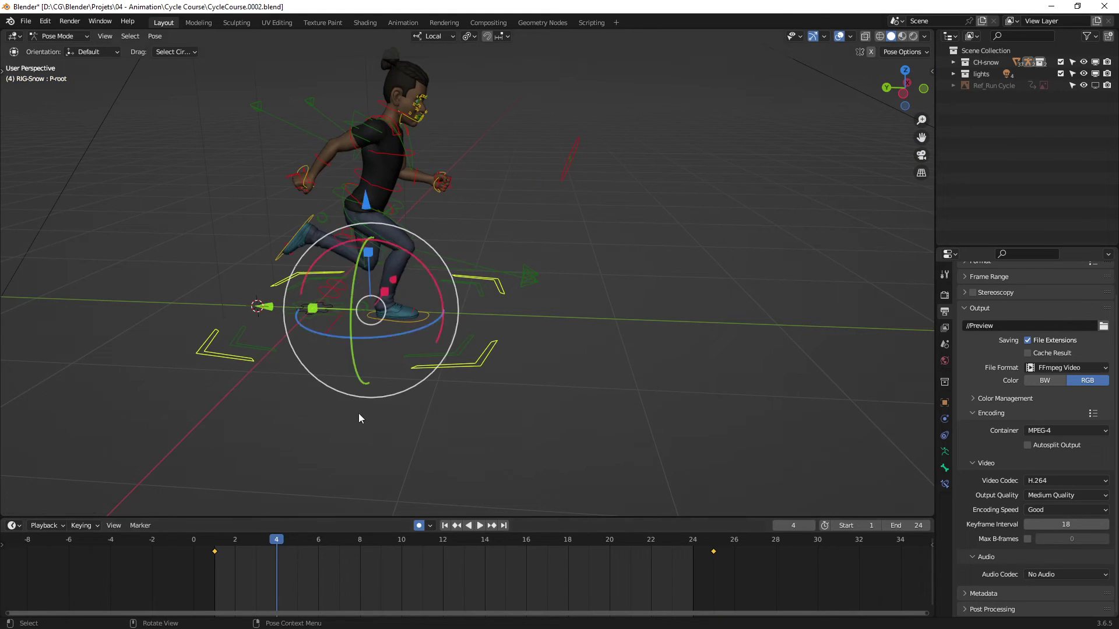
scroll(358, 413, "up", 10)
scroll(507, 335, "up", 1)
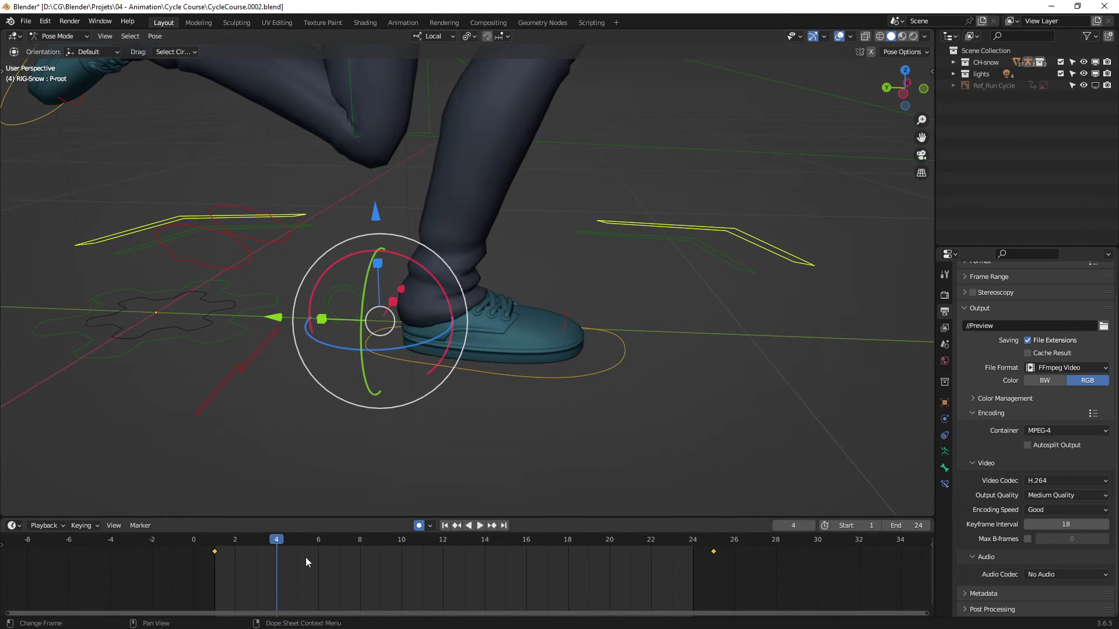
mouse_move(276, 544)
left_mouse_down()
mouse_move(236, 544)
mouse_move(353, 540)
mouse_move(254, 548)
mouse_move(284, 549)
mouse_move(264, 548)
left_mouse_up()
Pull the P-root control slightly back along Y at frame 25 and recheck the grounded foot closely between frames 2 and 5.
scroll(463, 354, "down", 10)
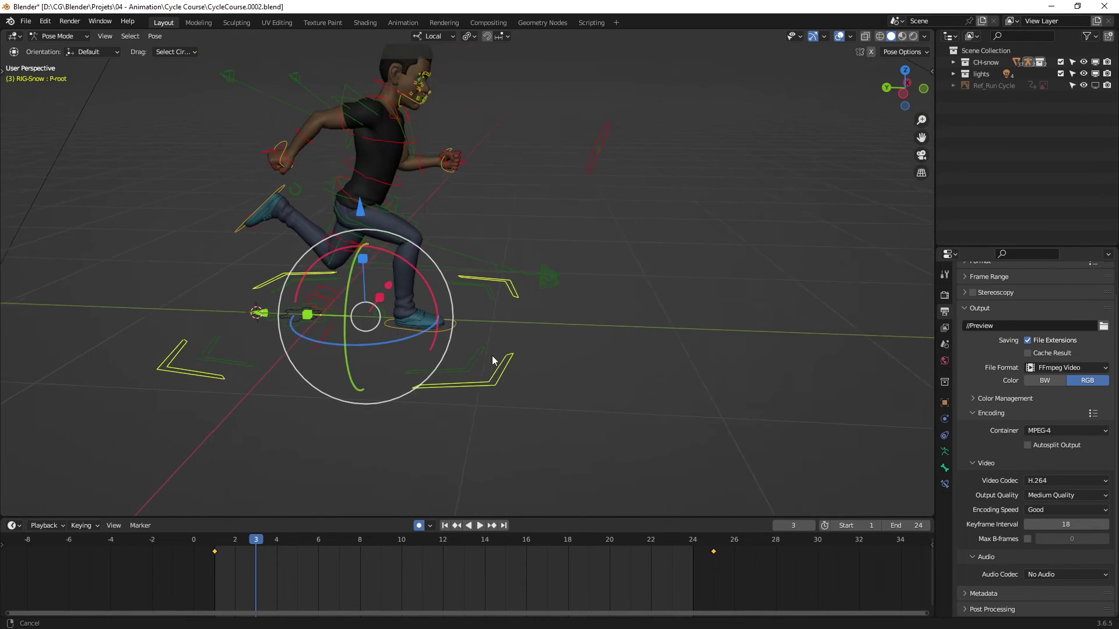
left_click(718, 547)
middle_click_drag(602, 347, 687, 360)
left_click_drag(679, 356, 670, 361)
left_click_drag(243, 542, 296, 541)
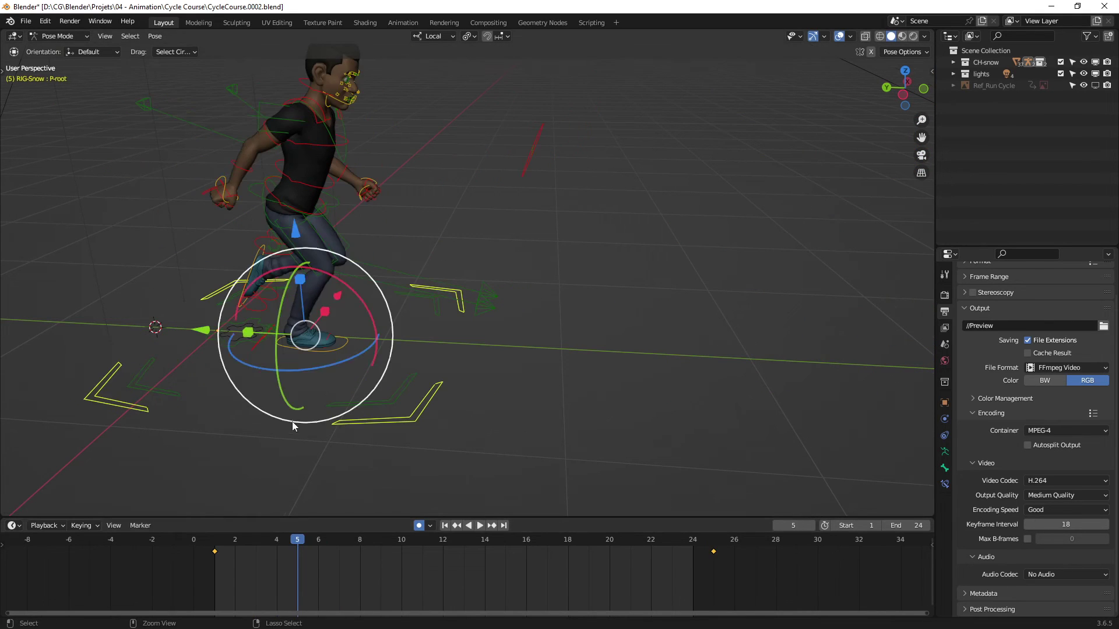
scroll(279, 396, "up", 4)
middle_click_drag(262, 376, 527, 284, "shift")
scroll(527, 284, "up", 3)
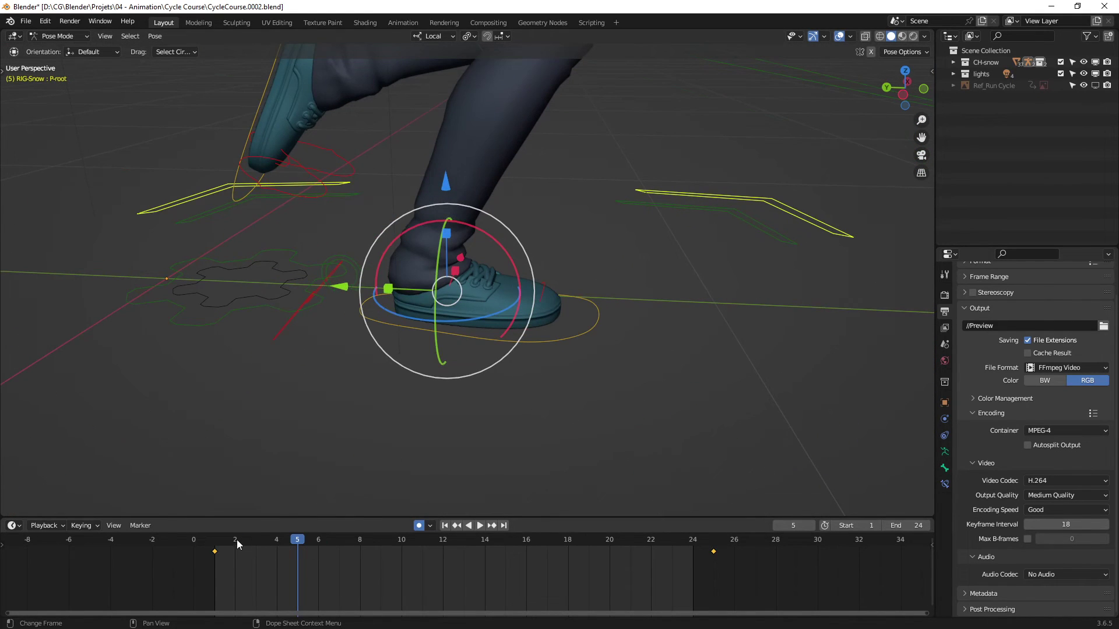
mouse_move(236, 540)
left_mouse_down()
mouse_move(330, 540)
mouse_move(241, 537)
mouse_move(326, 543)
mouse_move(256, 549)
left_mouse_up()
mouse_move(279, 548)
left_mouse_down()
mouse_move(293, 548)
mouse_move(280, 547)
left_mouse_up()
middle_click_drag(379, 262, 555, 369, "ctrl")
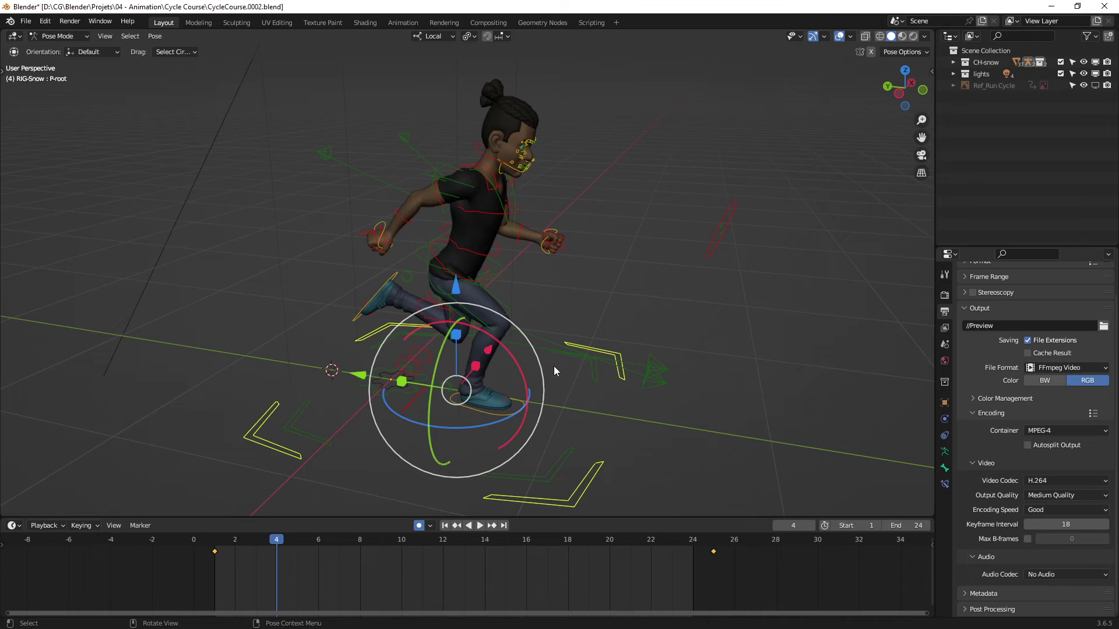
mouse_move(553, 366)
middle_mouse_down("shift")
mouse_move(555, 351)
mouse_move(540, 352)
mouse_move(550, 356)
middle_mouse_up("shift")
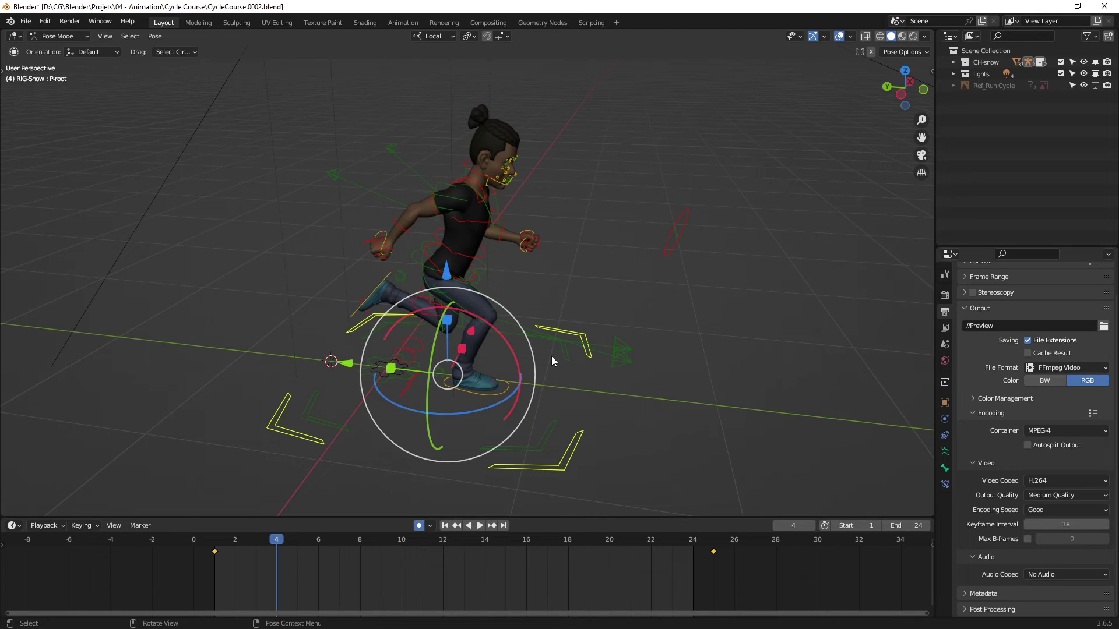
mouse_move(551, 360)
middle_mouse_down("ctrl")
mouse_move(558, 335)
mouse_move(547, 338)
mouse_move(564, 343)
middle_mouse_up("ctrl")
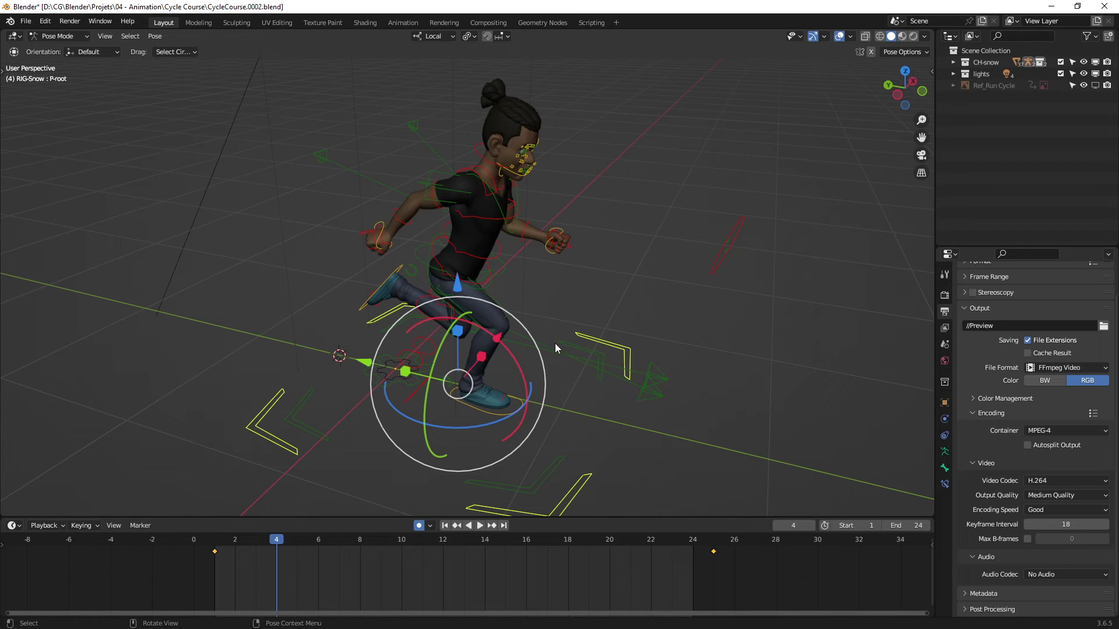
mouse_move(555, 345)
middle_mouse_down()
mouse_move(540, 344)
mouse_move(555, 341)
middle_mouse_up()
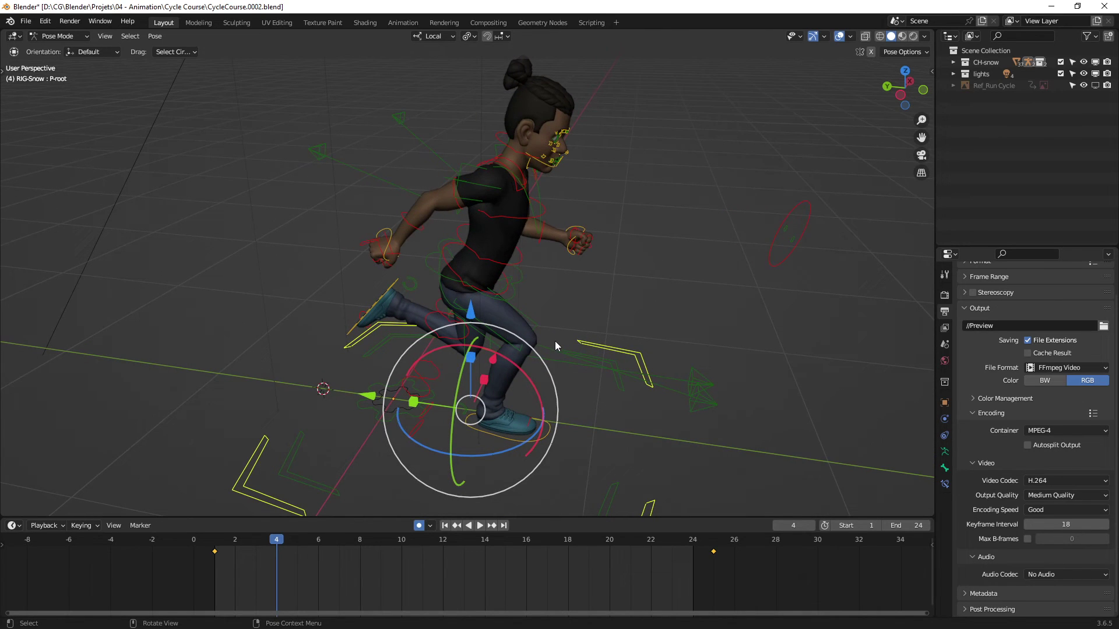
middle_click_drag(554, 341, 530, 333, "shift")
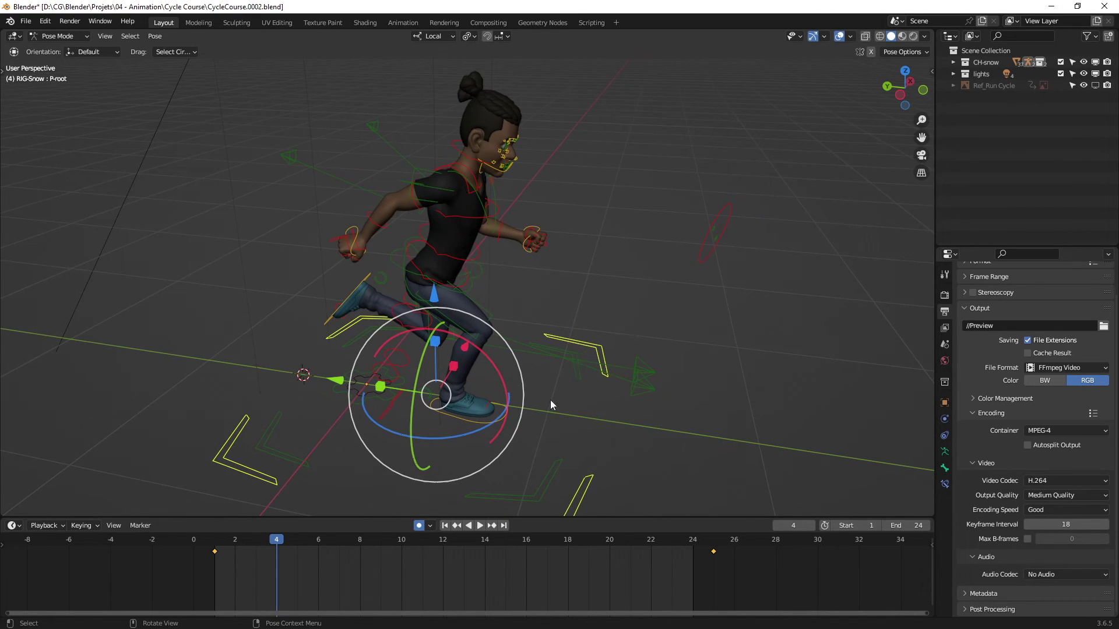
Enlarge the timeline area, switch it to the Graph Editor and isolate the Y Location curves of P-root and IK-MSTR-Foot.R.
left_click_drag(532, 517, 527, 351)
key("ctrl+Tab")
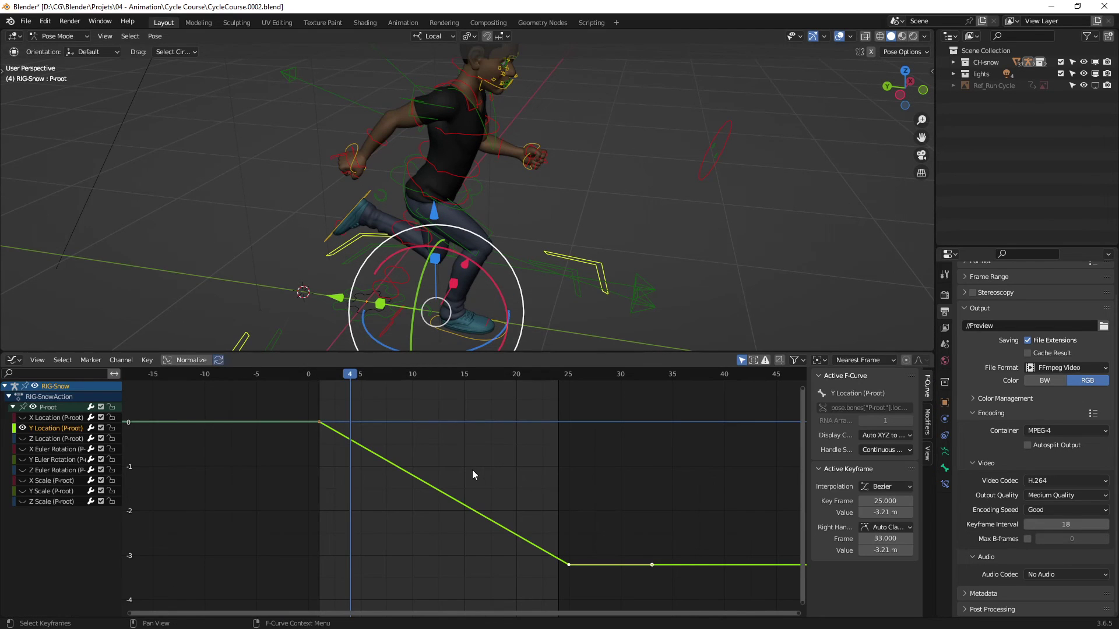
left_click(437, 313)
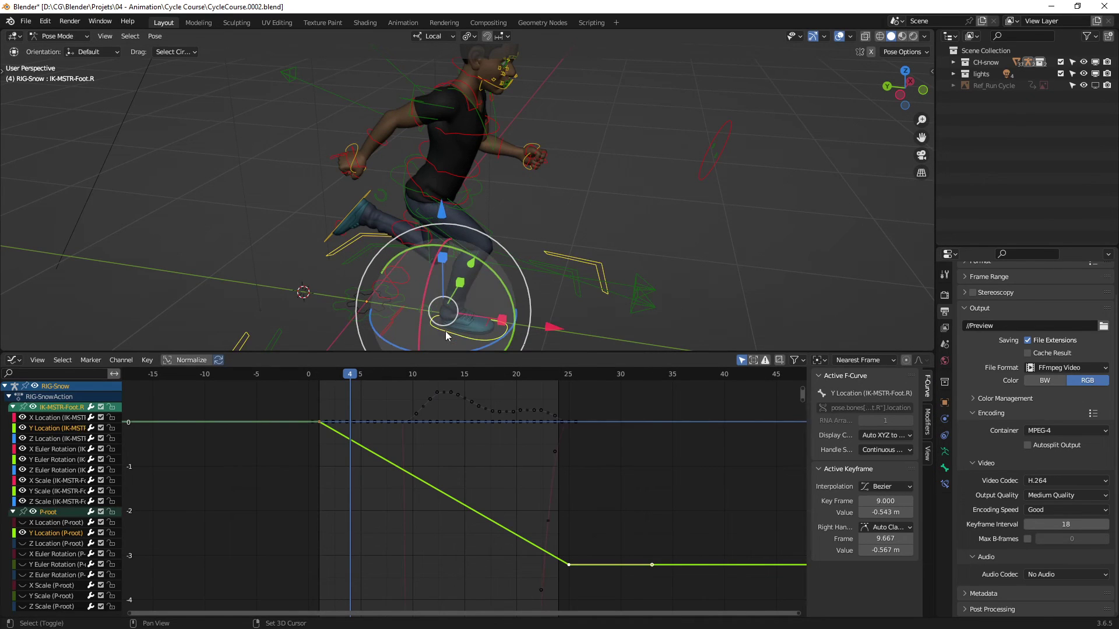
left_click(32, 407)
left_click(22, 429)
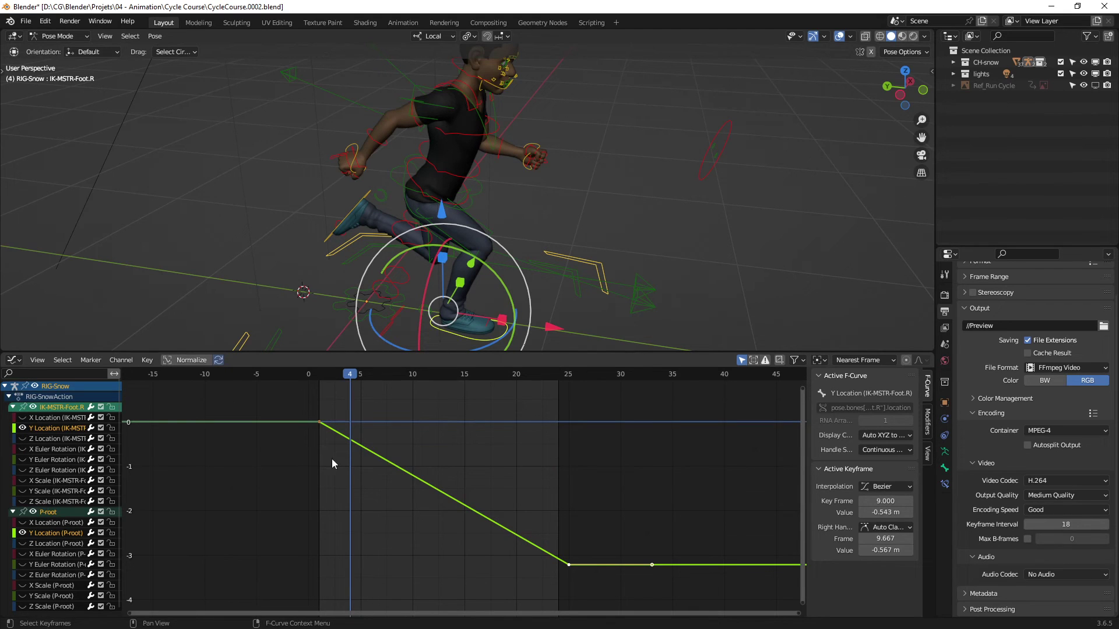
Examine the Y Location curves of the right foot and P-root controls together around frames 4 and 5.
middle_click_drag(410, 446, 400, 479, "ctrl")
middle_click_drag(447, 322, 515, 261, "shift")
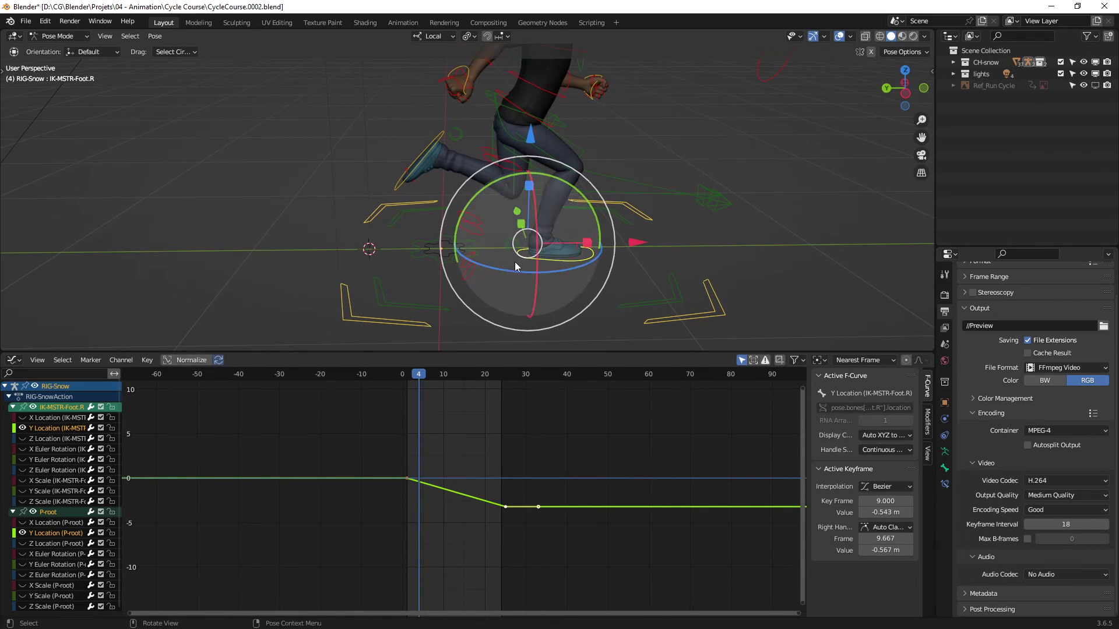
mouse_move(427, 377)
left_mouse_down()
mouse_move(413, 373)
mouse_move(422, 374)
left_mouse_up()
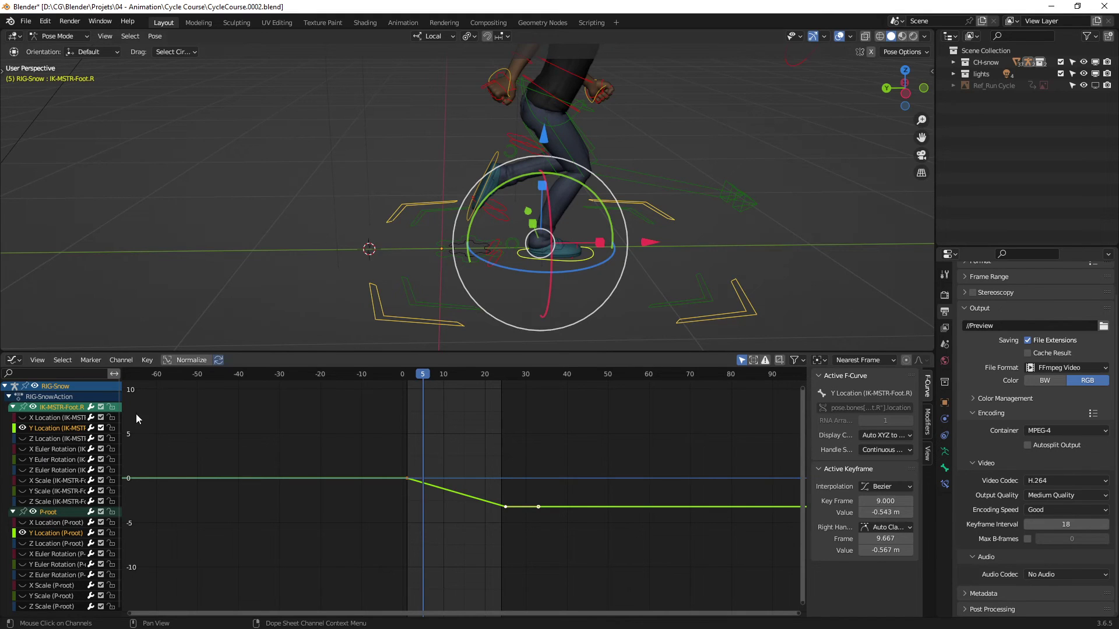
middle_click_drag(543, 252, 510, 265, "shift")
key("Home")
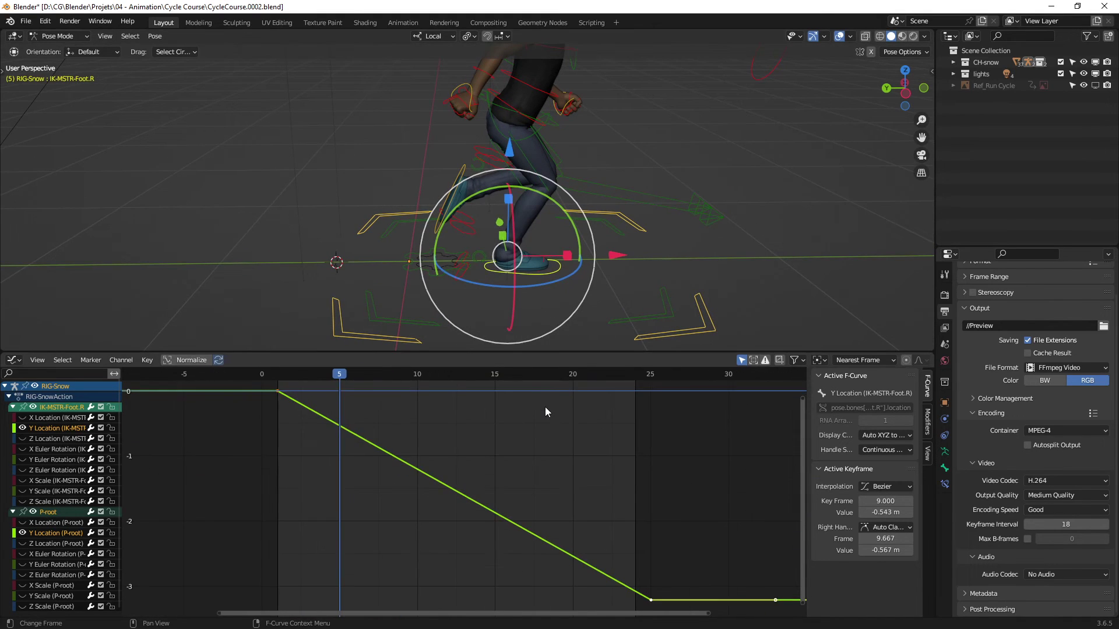
middle_click_drag(545, 407, 458, 432, "ctrl")
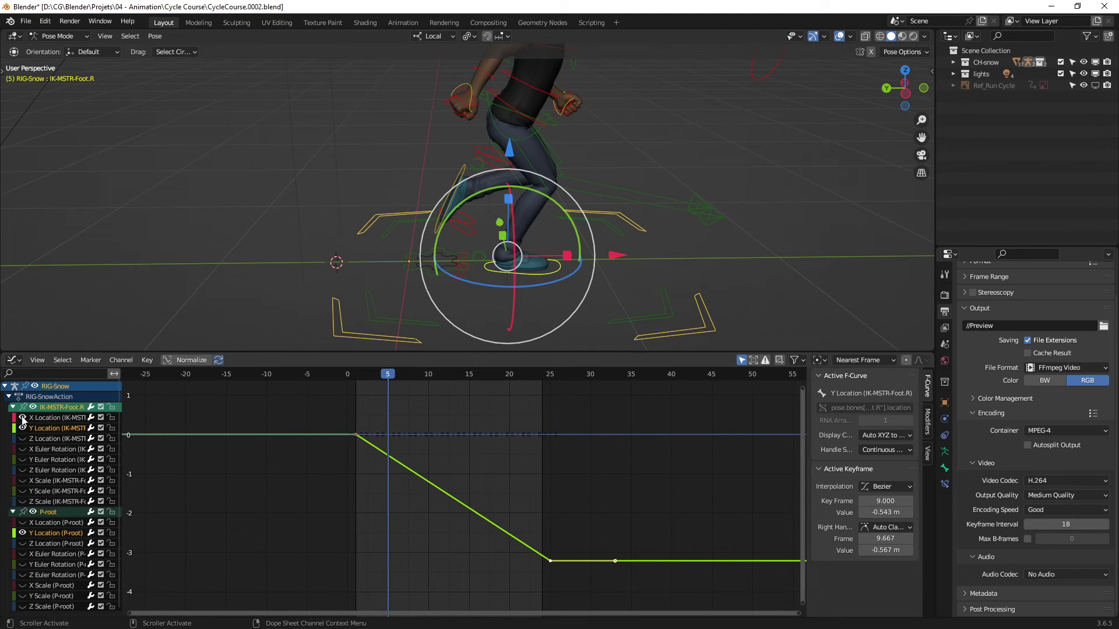
middle_click_drag(373, 436, 429, 474, "ctrl")
Clear the selection, then reselect IK-MSTR-Foot.R together with P-root so both Y Location curves can be compared.
left_click(780, 184)
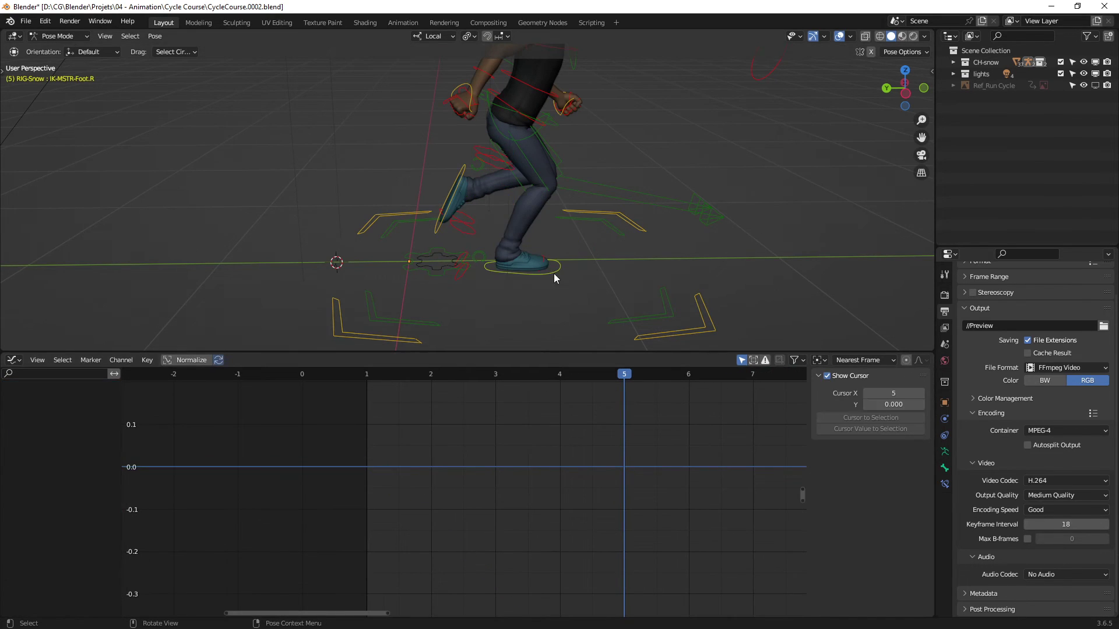
left_click(553, 274)
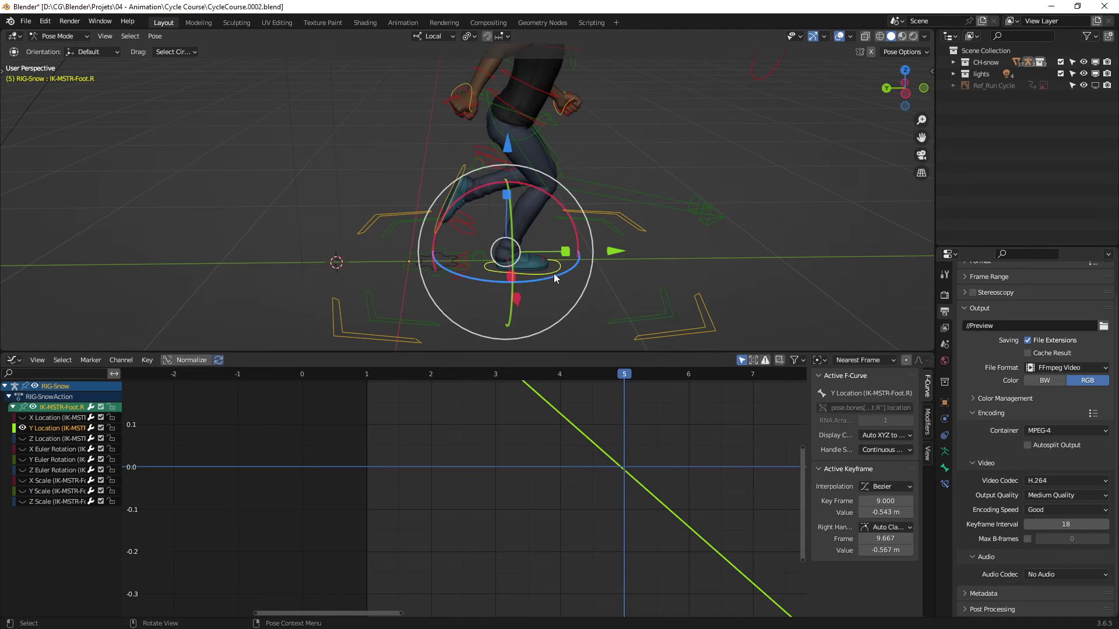
left_click(702, 320, "shift")
scroll(549, 438, "down", 8)
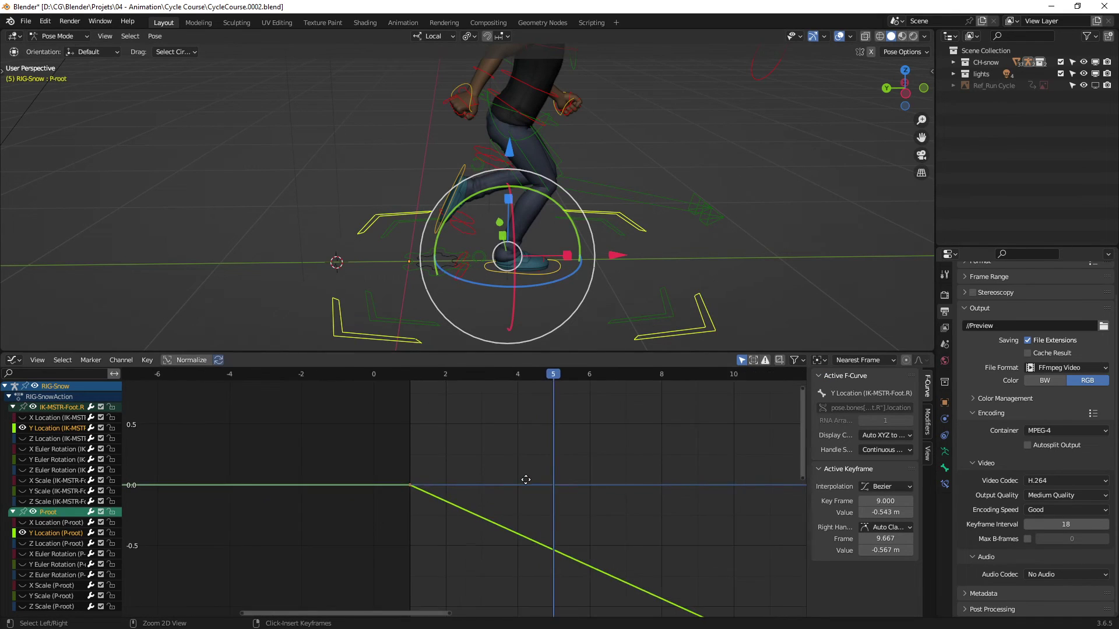
middle_click_drag(562, 456, 542, 472)
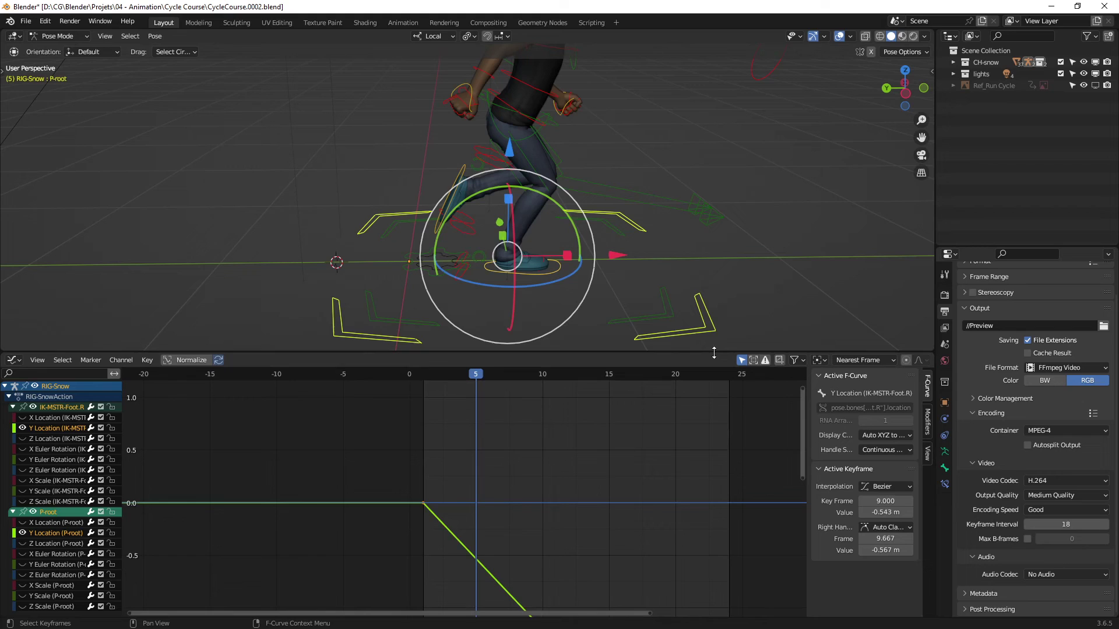
left_click(743, 362)
left_click(743, 362)
middle_click_drag(330, 470, 458, 473, "ctrl")
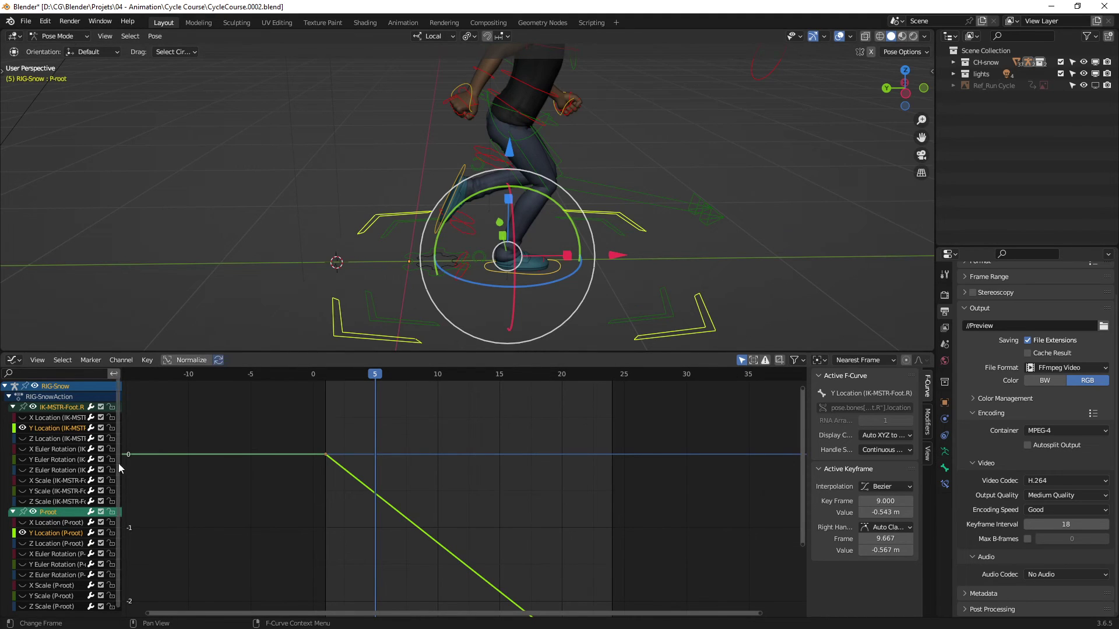
Select only the Y Location channel of IK-MSTR-Foot.R to highlight its curve against the P-root curve.
left_click_drag(23, 456, 26, 486)
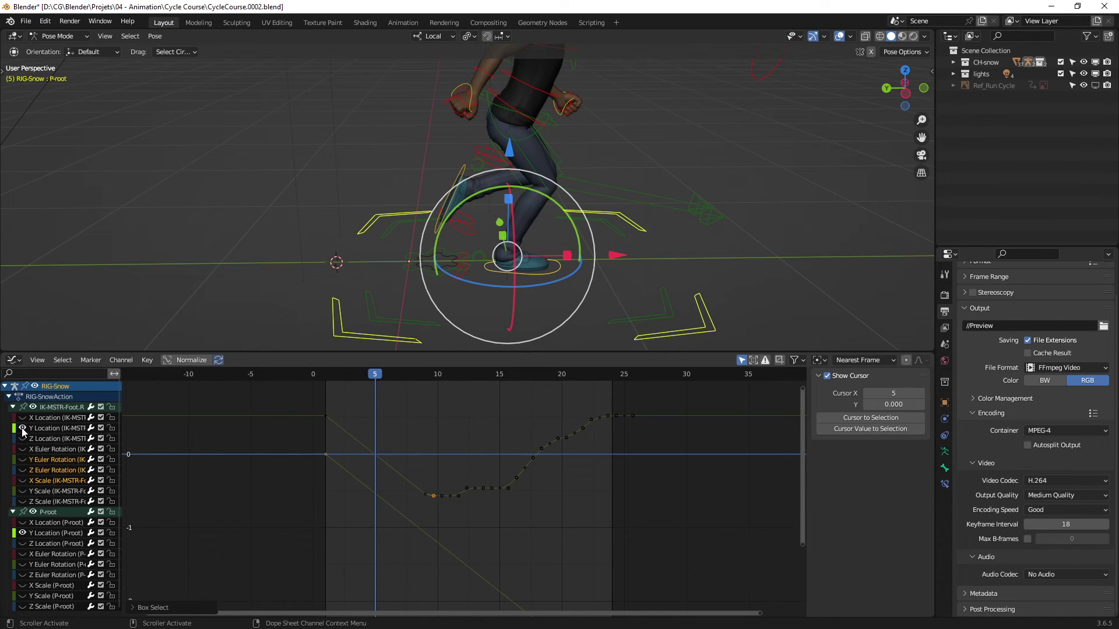
left_click(26, 459)
left_click(26, 471)
left_click(42, 428)
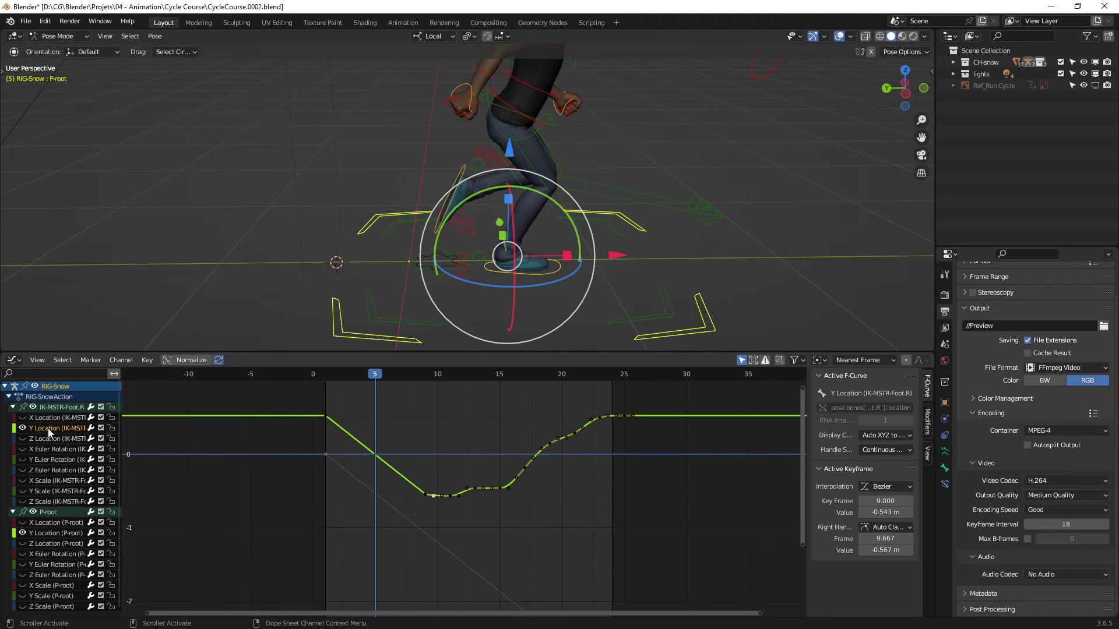
Select the Y Location channels of both P-root and IK-MSTR-Foot.R so the two curves are highlighted together.
left_click(51, 532)
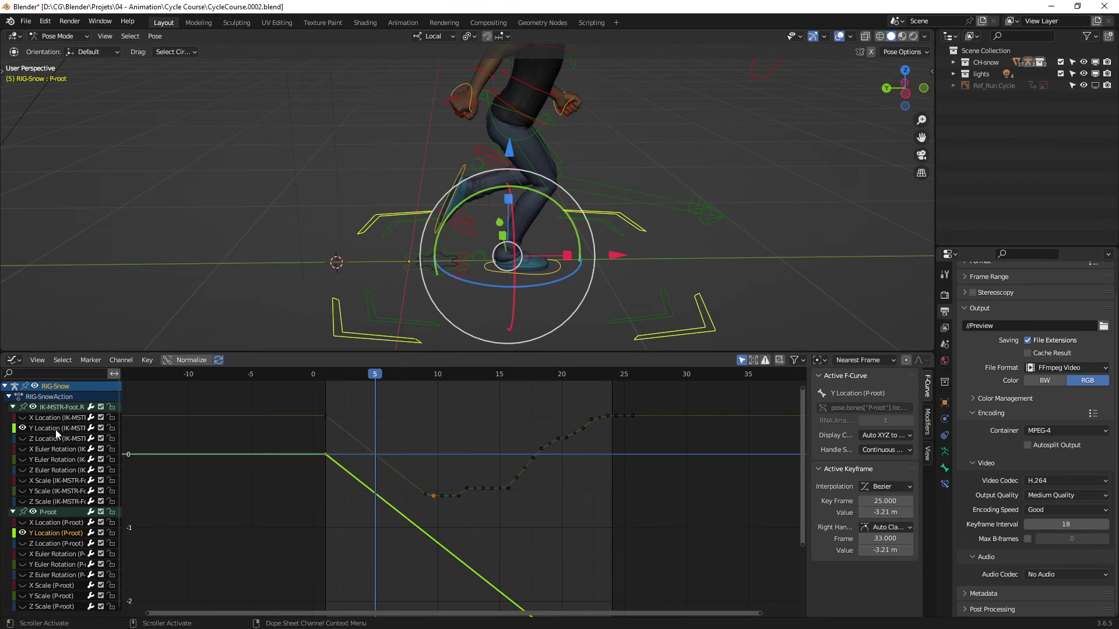
left_click(55, 429)
left_click(57, 527, "shift")
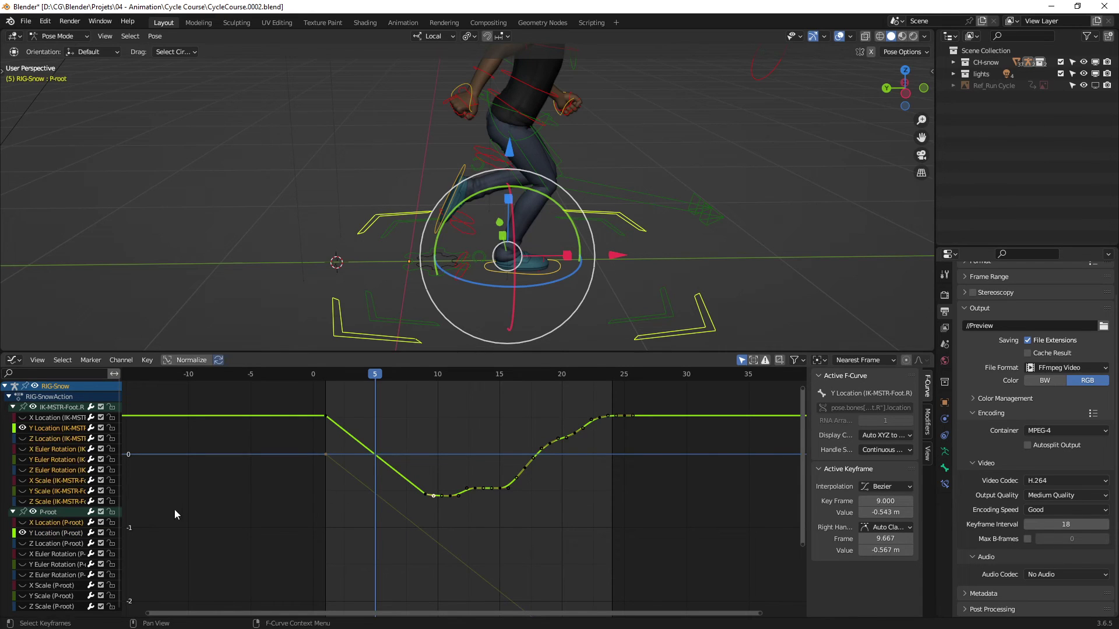
left_click(57, 532)
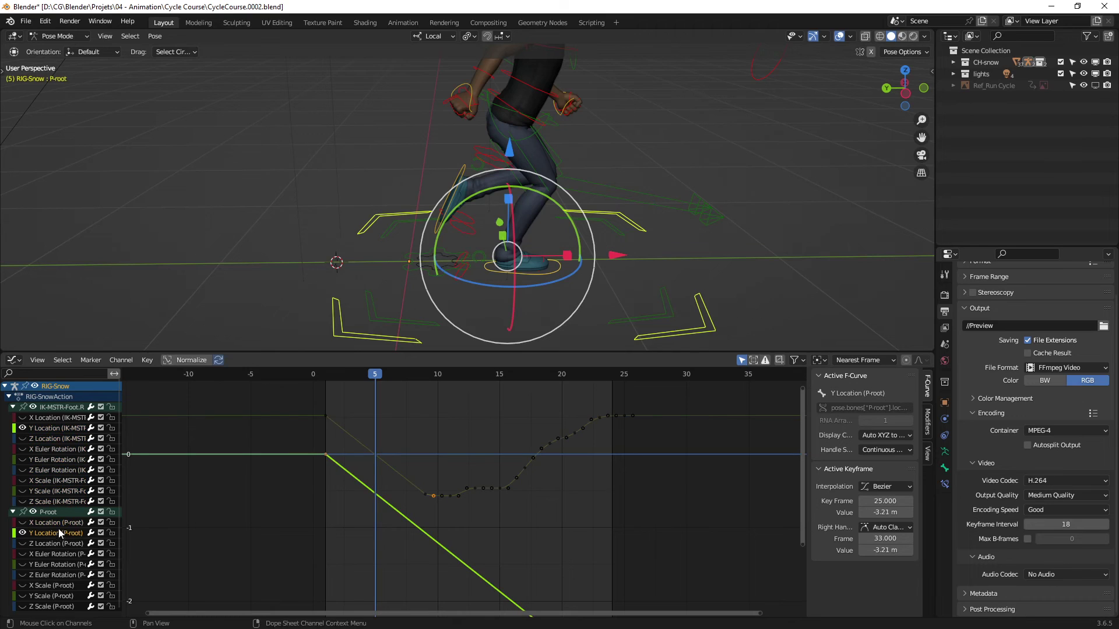
left_click(57, 428, "ctrl")
mouse_move(393, 480)
middle_mouse_down()
mouse_move(425, 493)
mouse_move(439, 481)
mouse_move(399, 520)
mouse_move(411, 482)
middle_mouse_up()
middle_click_drag(411, 478, 448, 477)
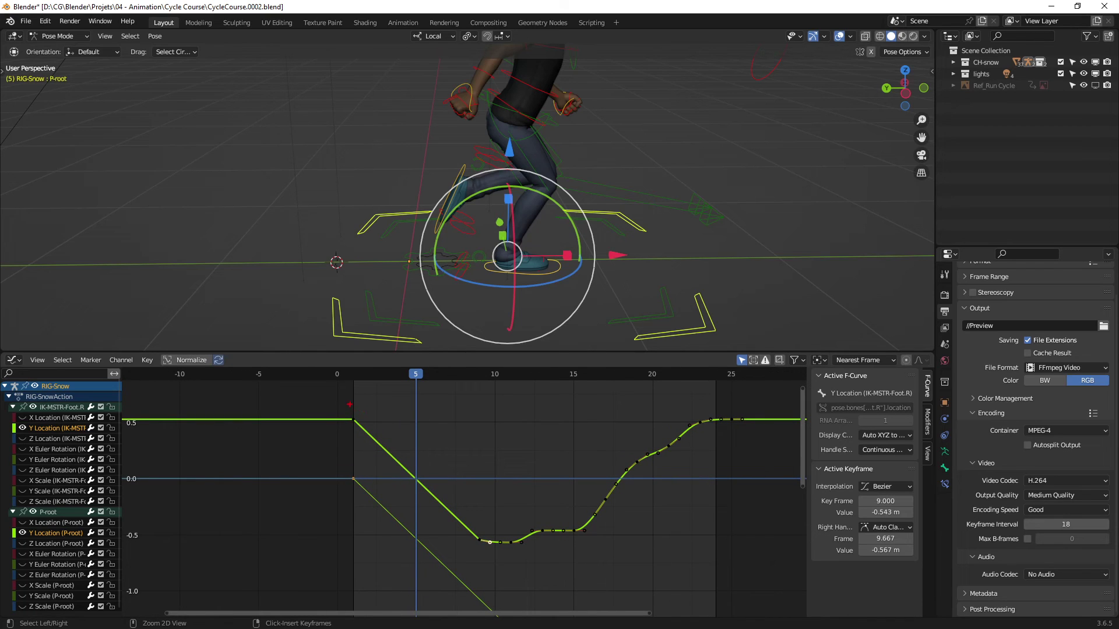
Compare the two Y Location curves from frame 1 by circling them and tracing their slopes with temporary on-screen lines.
left_click_drag(350, 404, 396, 494)
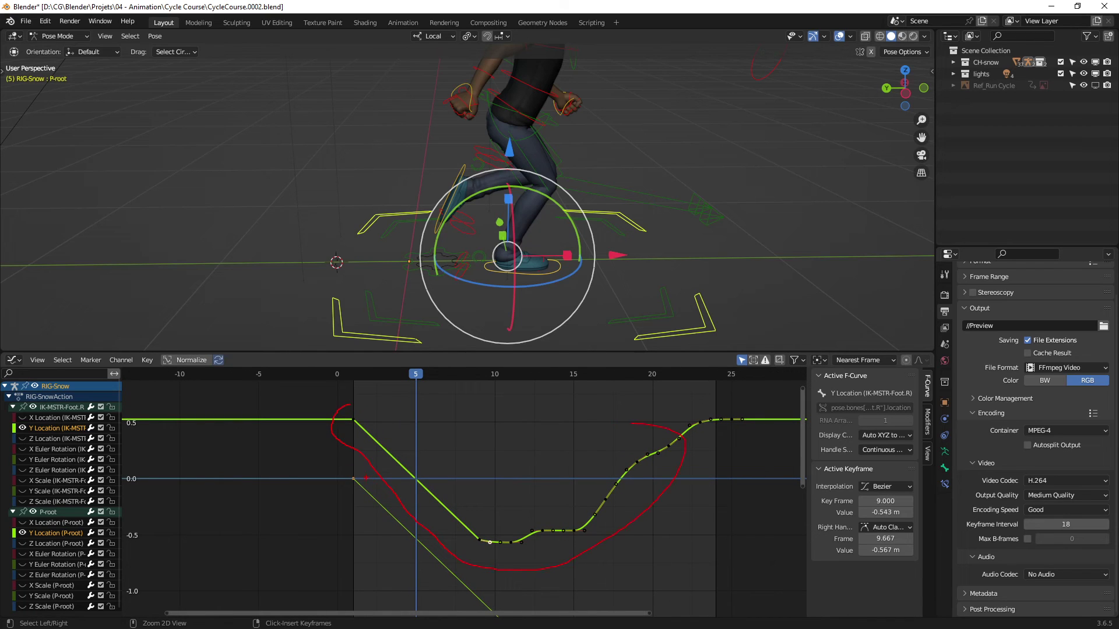
left_click_drag(340, 466, 383, 561)
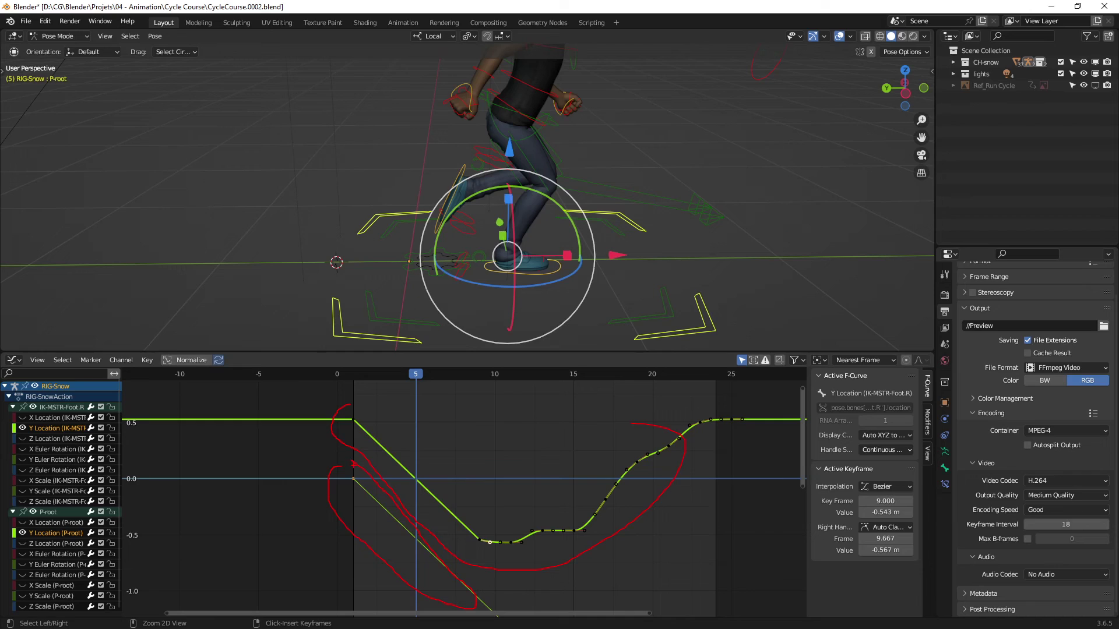
key("Escape")
middle_click_drag(431, 446, 401, 457, "ctrl")
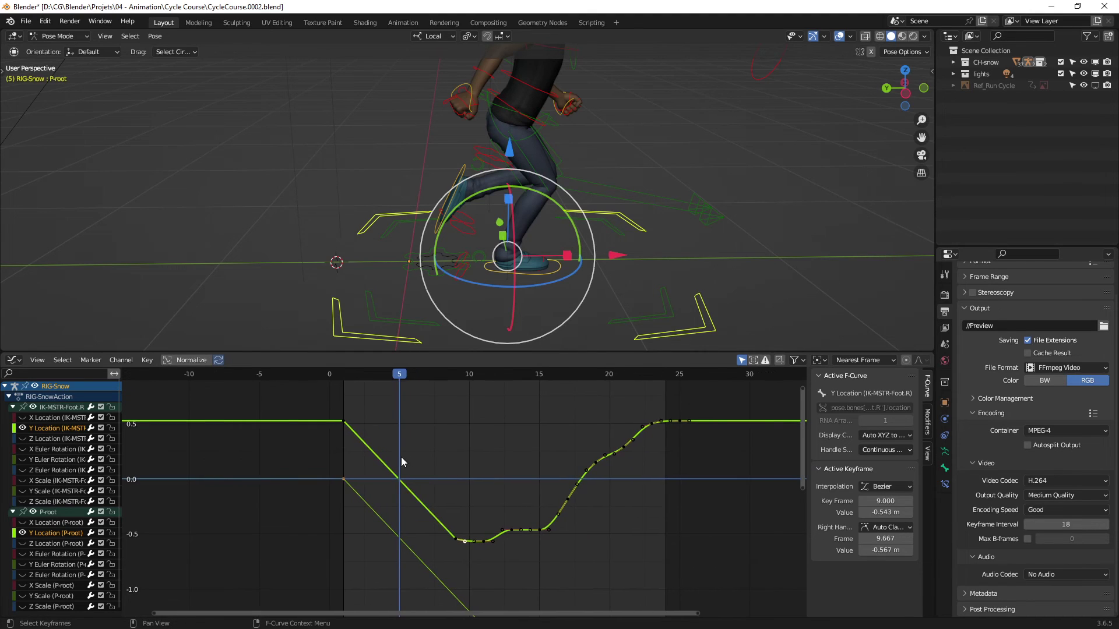
key("ctrl+2")
left_click_drag(342, 420, 483, 566, "shift")
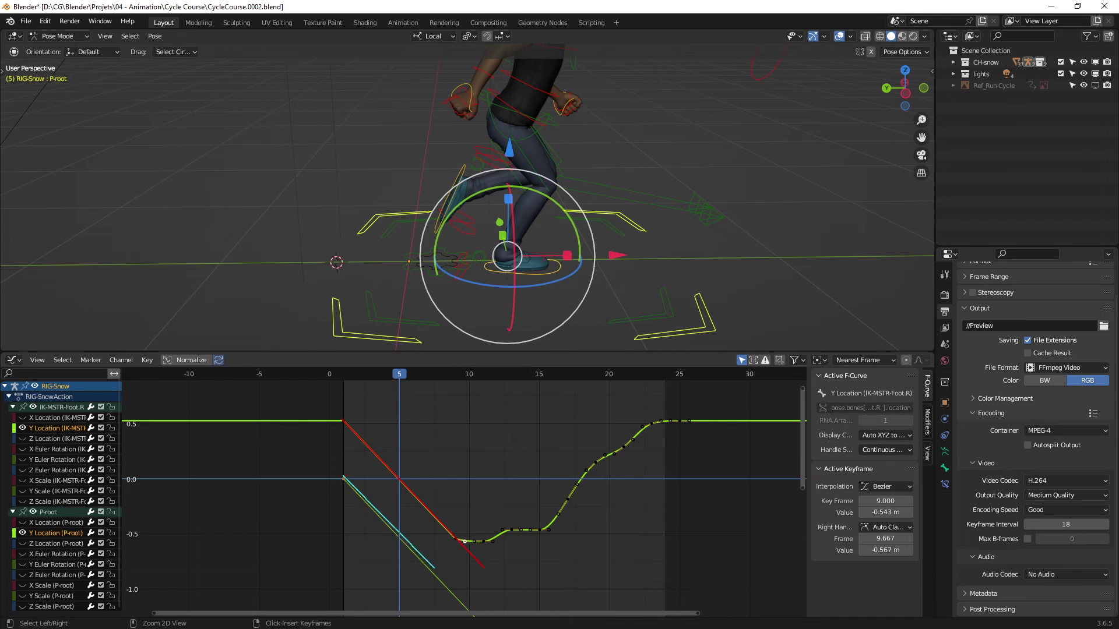
key("Escape")
Select only the P-root control and mark its local Y axis direction with a temporary arrow.
middle_click_drag(587, 264, 582, 236)
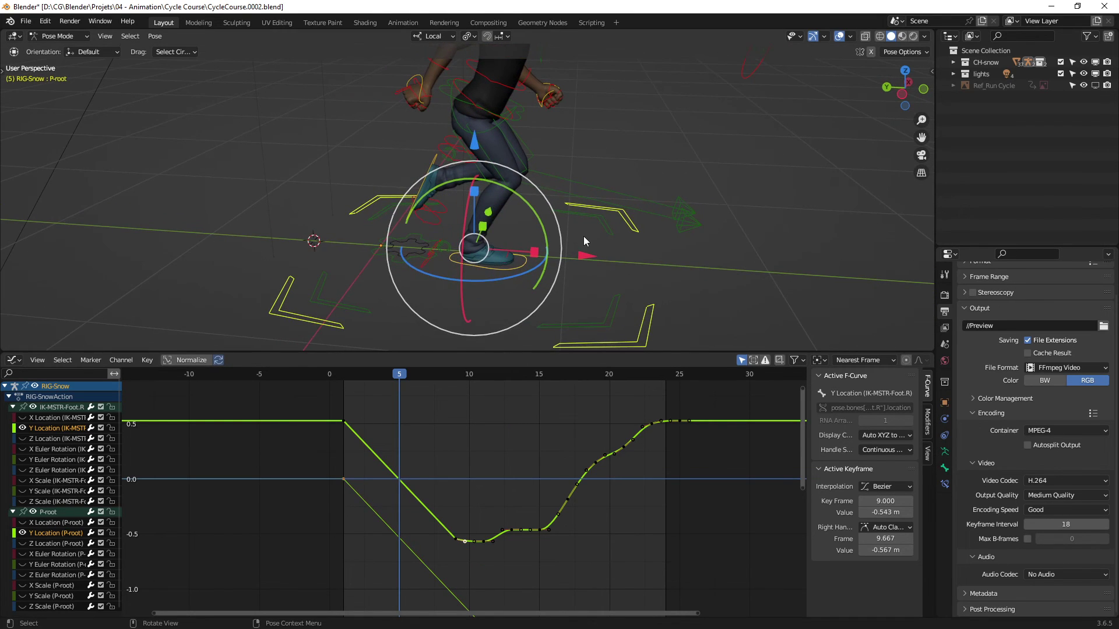
key("comma")
left_click(667, 236)
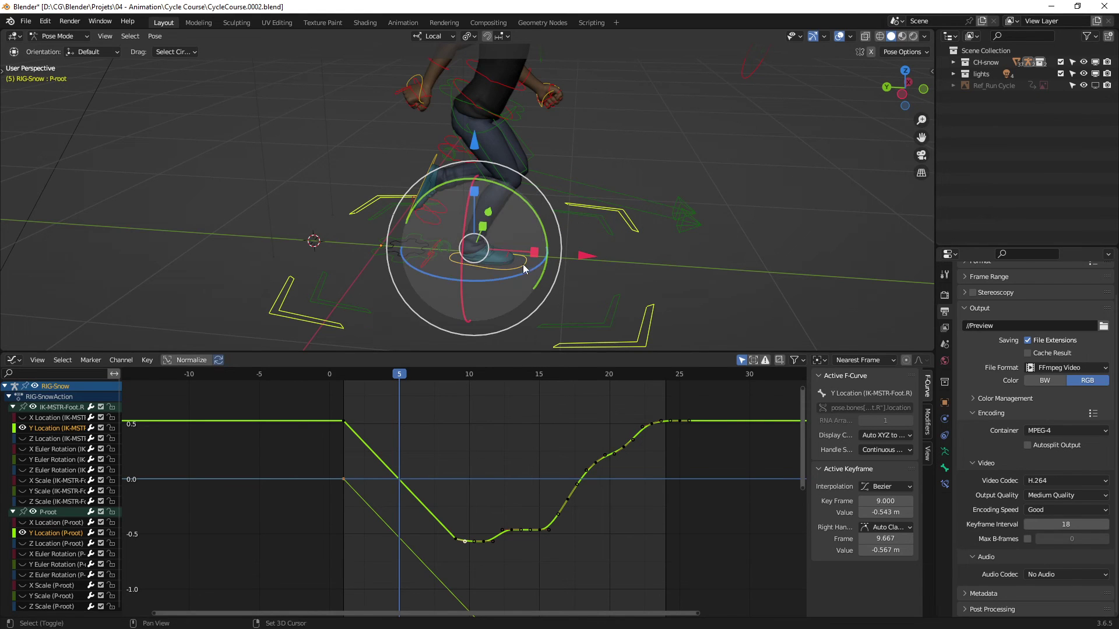
mouse_move(523, 269)
middle_mouse_down("shift")
mouse_move(539, 267)
mouse_move(522, 267)
middle_mouse_up("shift")
left_click(242, 262)
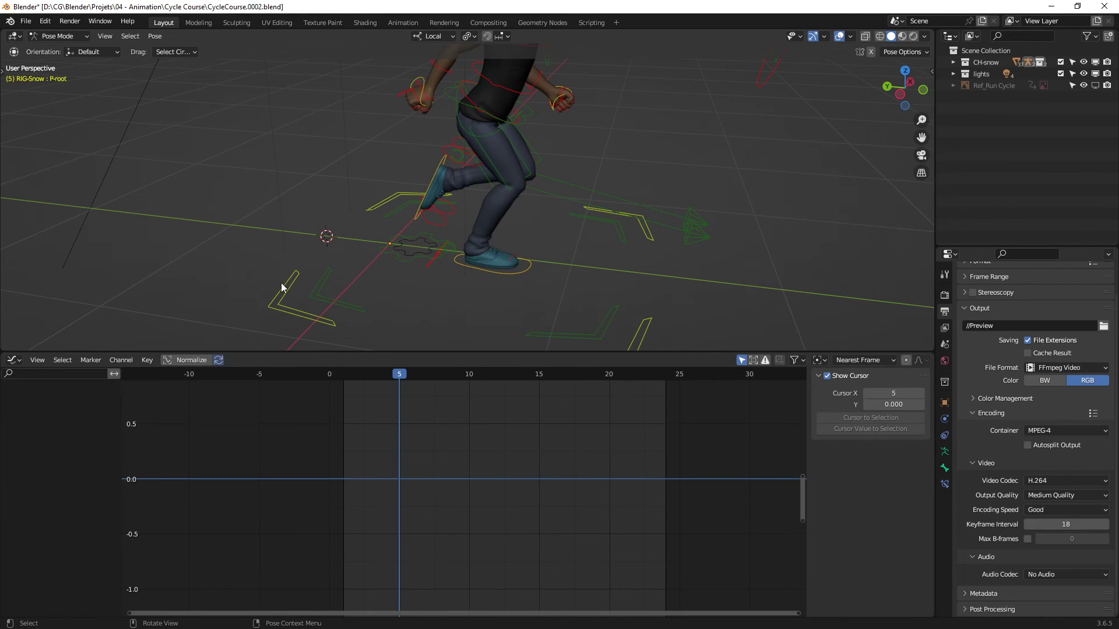
left_click(284, 290)
middle_click_drag(387, 265, 453, 248)
scroll(458, 278, "up", 1)
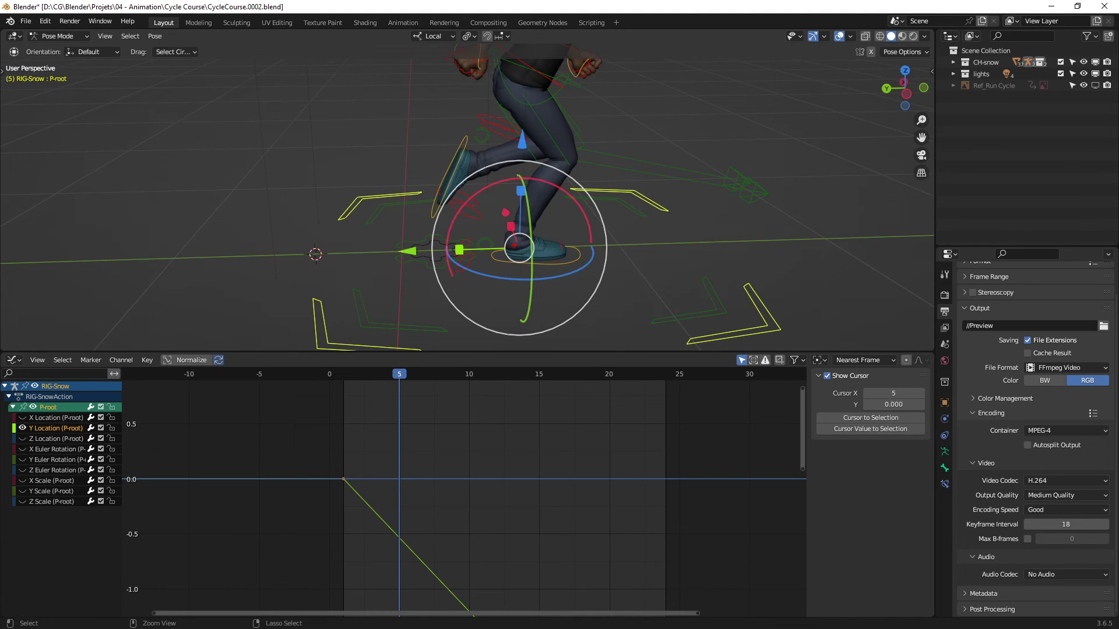
left_click_drag(518, 249, 376, 248)
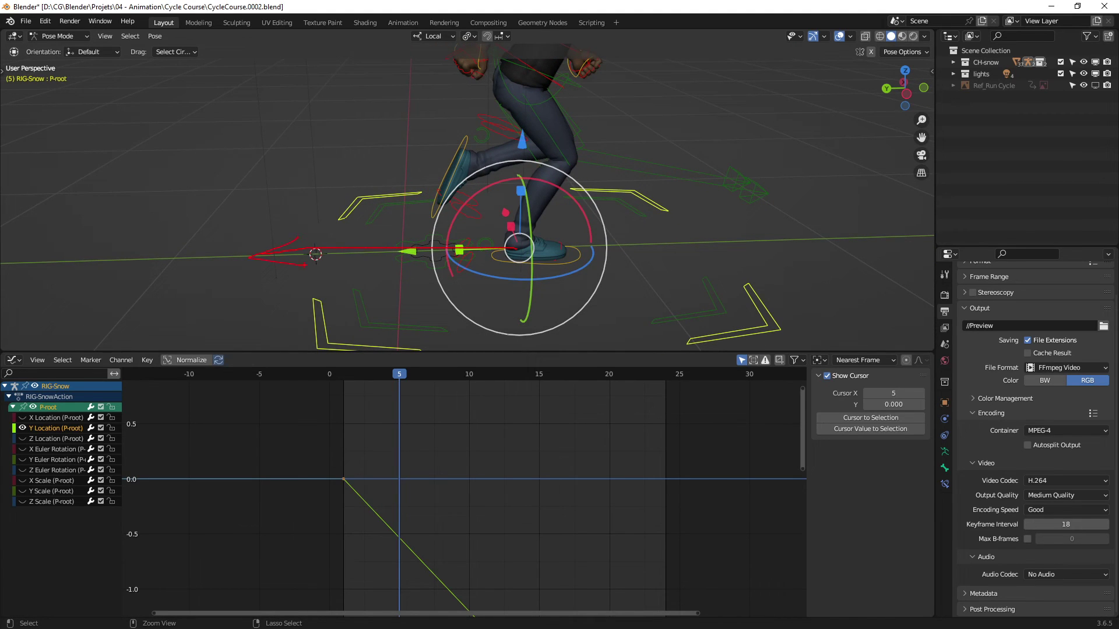
Select the IK-MSTR-Foot.R control and mark its local Y axis direction with a temporary arrow.
left_click(578, 269)
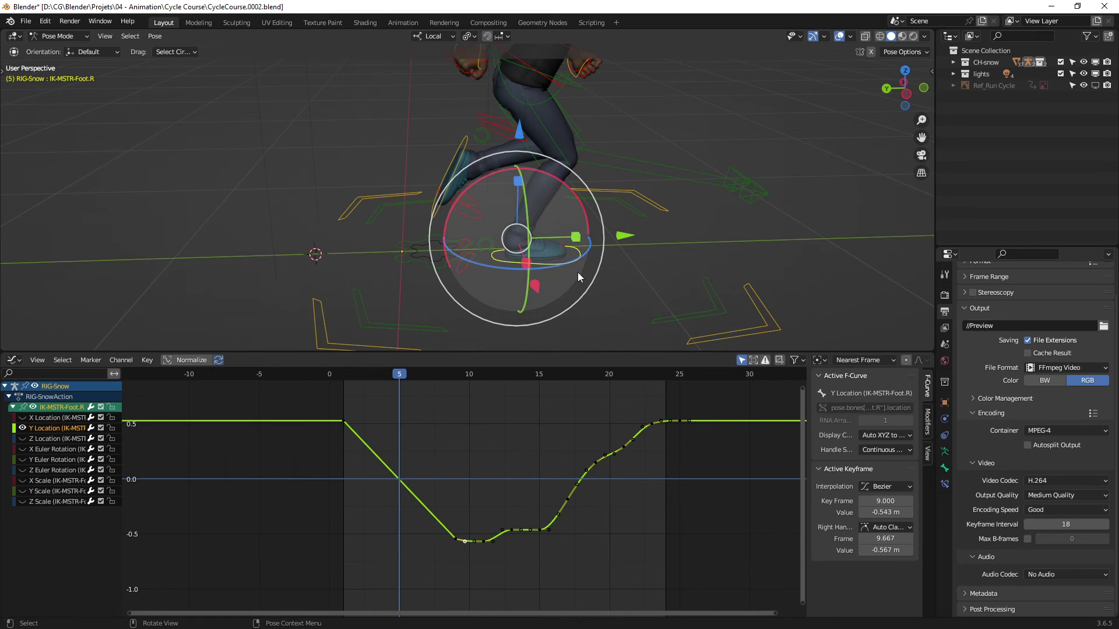
middle_click_drag(578, 272, 558, 268)
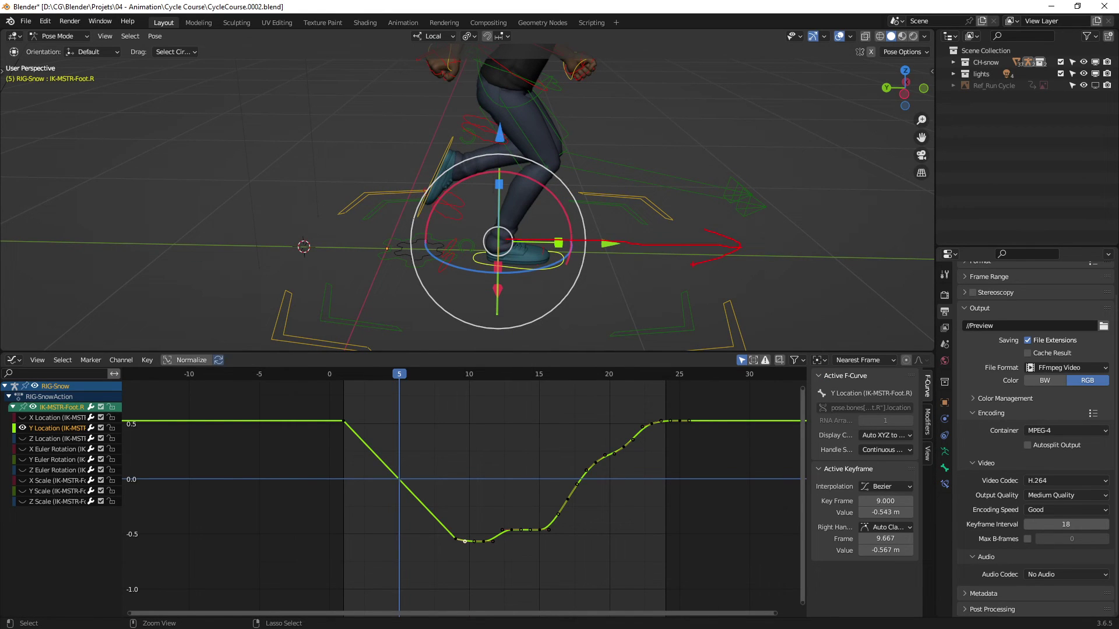
key("Escape")
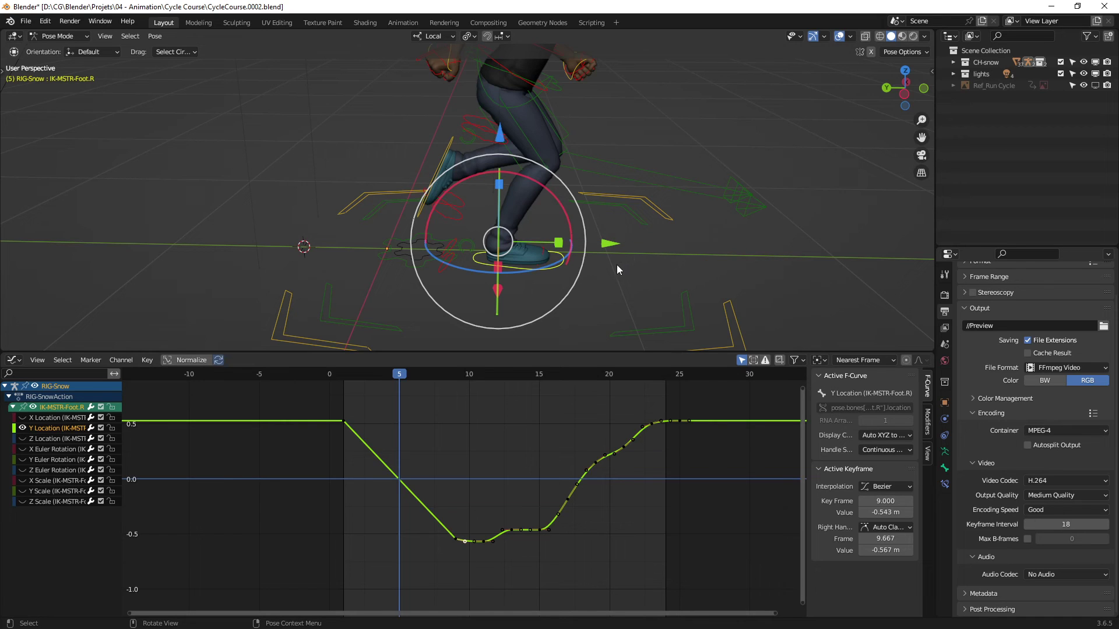
Reselect P-root and IK-MSTR-Foot.R together and point out their Y Location curves against the axis directions in the viewport.
left_click(294, 292)
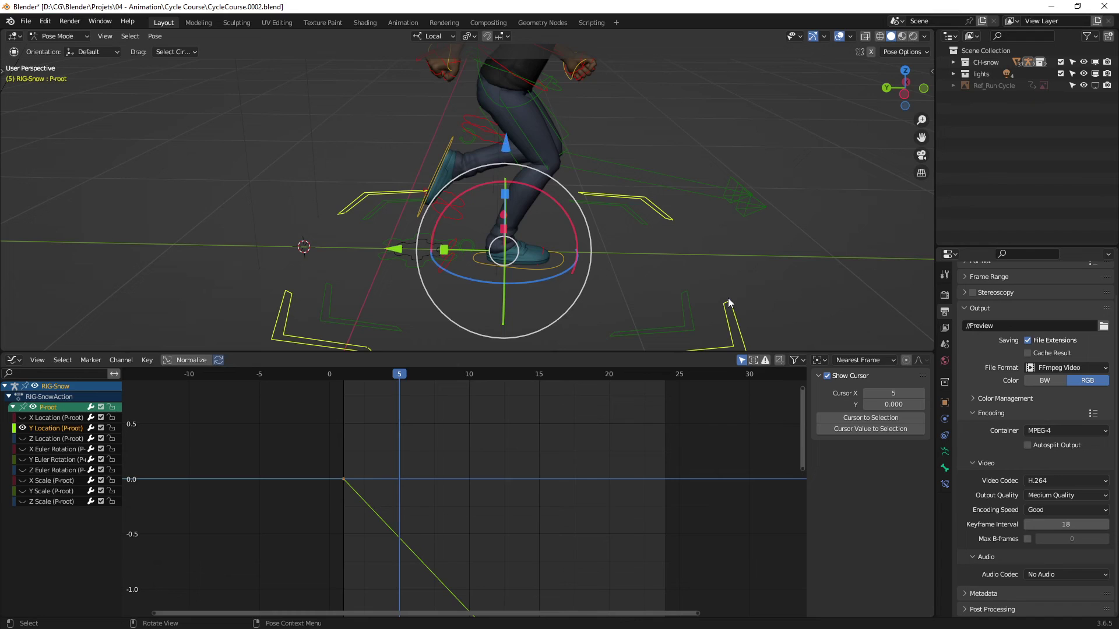
left_click(563, 263)
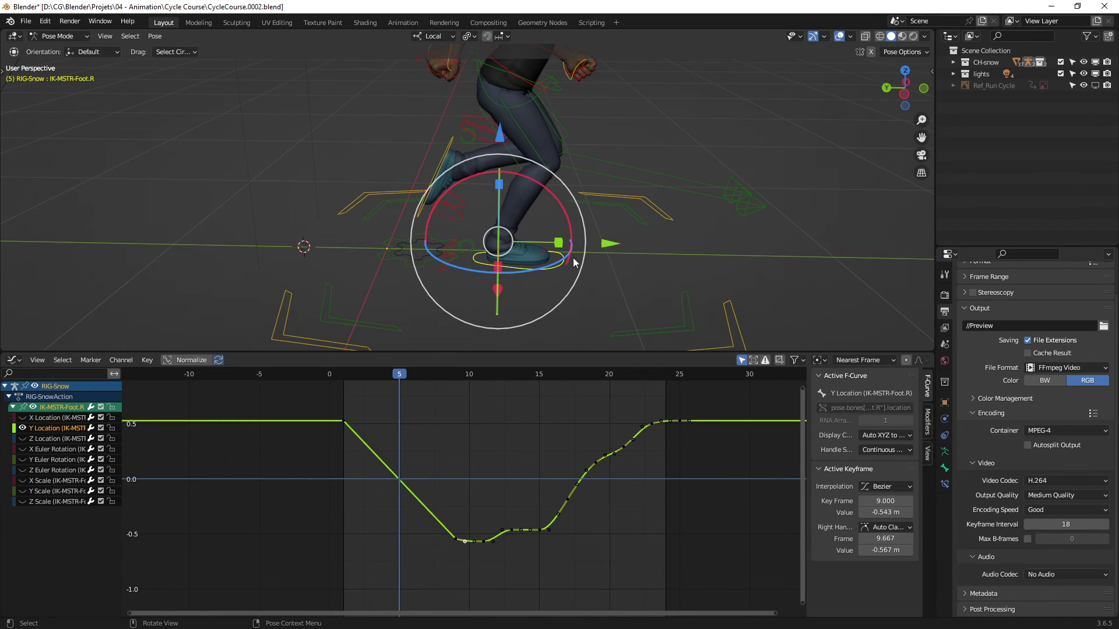
left_click(729, 307, "shift")
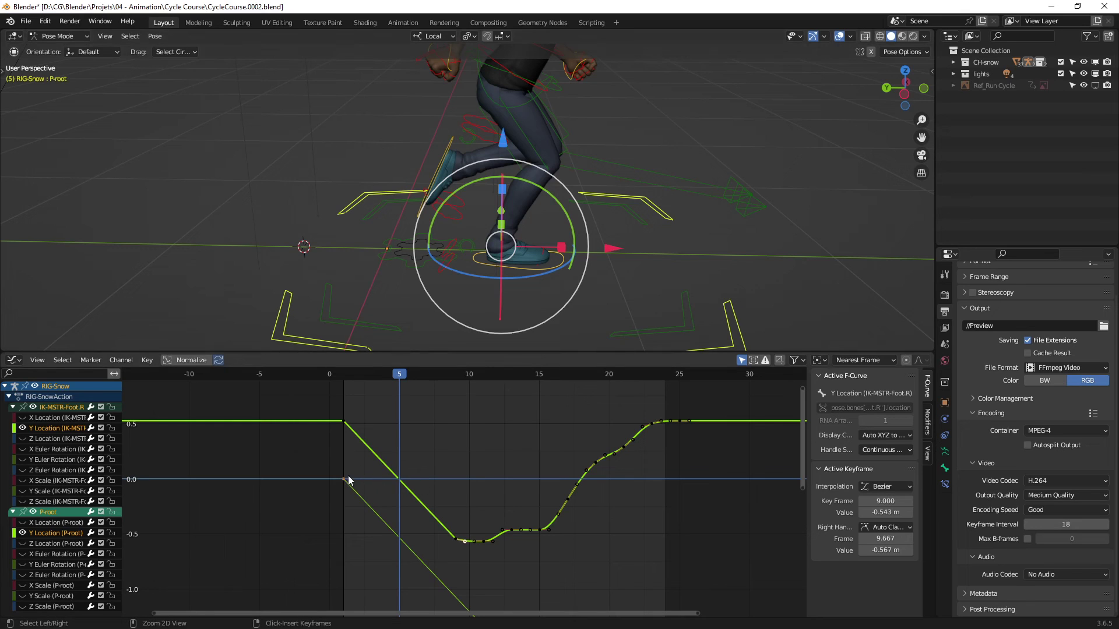
mouse_move(354, 471)
left_mouse_down()
mouse_move(480, 367)
mouse_move(555, 250)
left_mouse_up()
key("Escape")
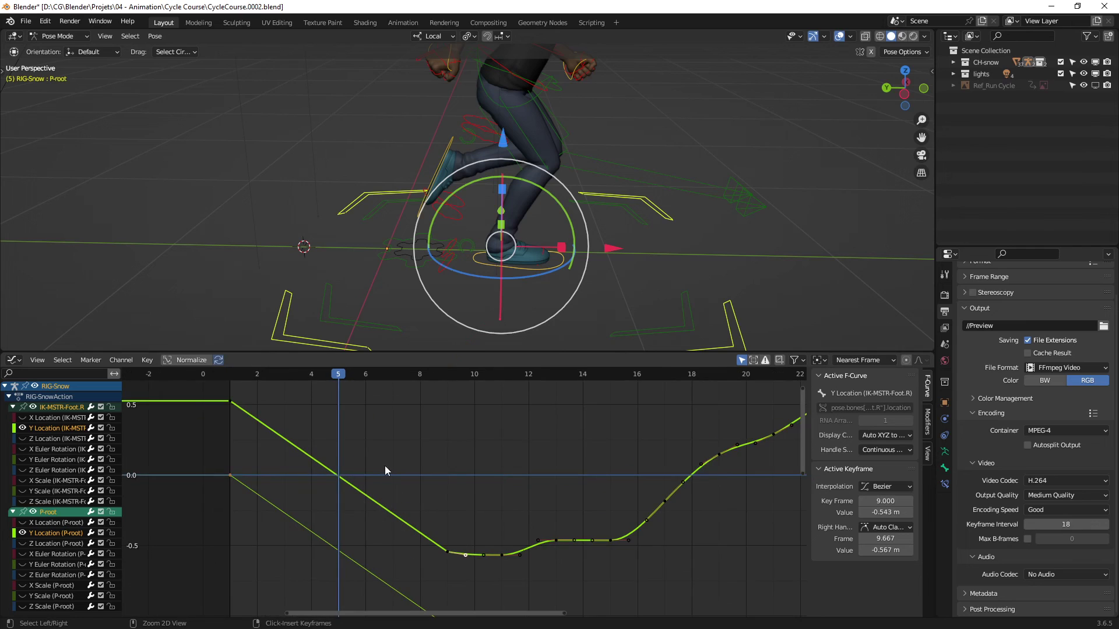
Trace parallel temporary lines along the foot's grounded slope and the P-root curve to compare their steepness.
middle_click_drag(368, 475, 330, 432, "ctrl")
key("ctrl+2")
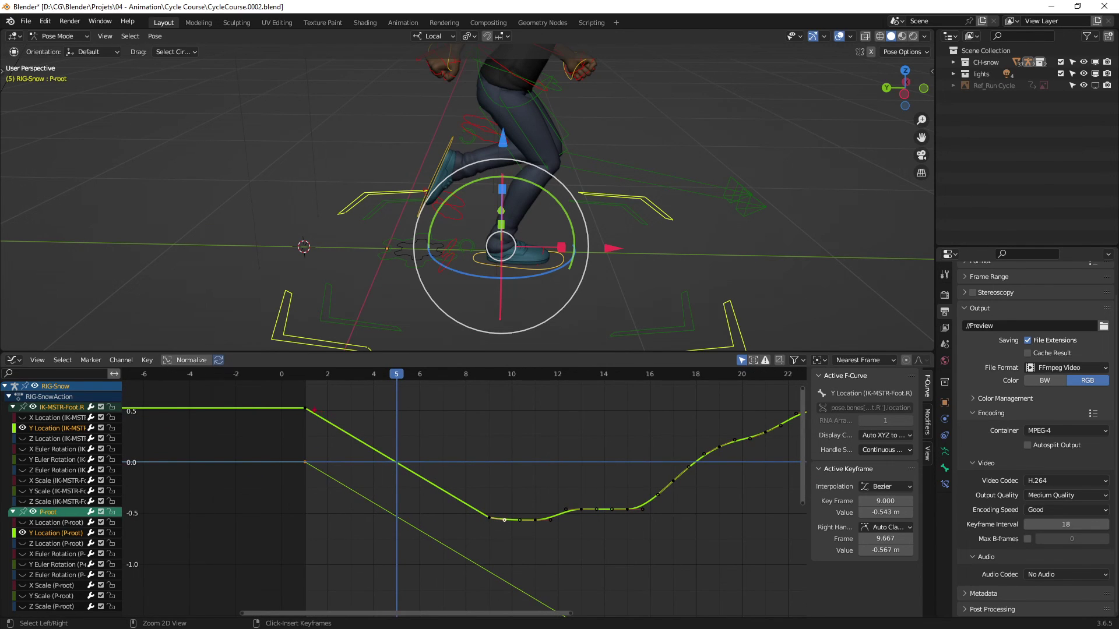
left_click_drag(305, 408, 526, 537, "shift")
left_click_drag(303, 462, 526, 594, "shift")
key("Escape")
mouse_move(558, 474)
middle_mouse_down("ctrl")
mouse_move(502, 473)
mouse_move(445, 451)
mouse_move(494, 453)
mouse_move(502, 436)
mouse_move(494, 442)
middle_mouse_up("ctrl")
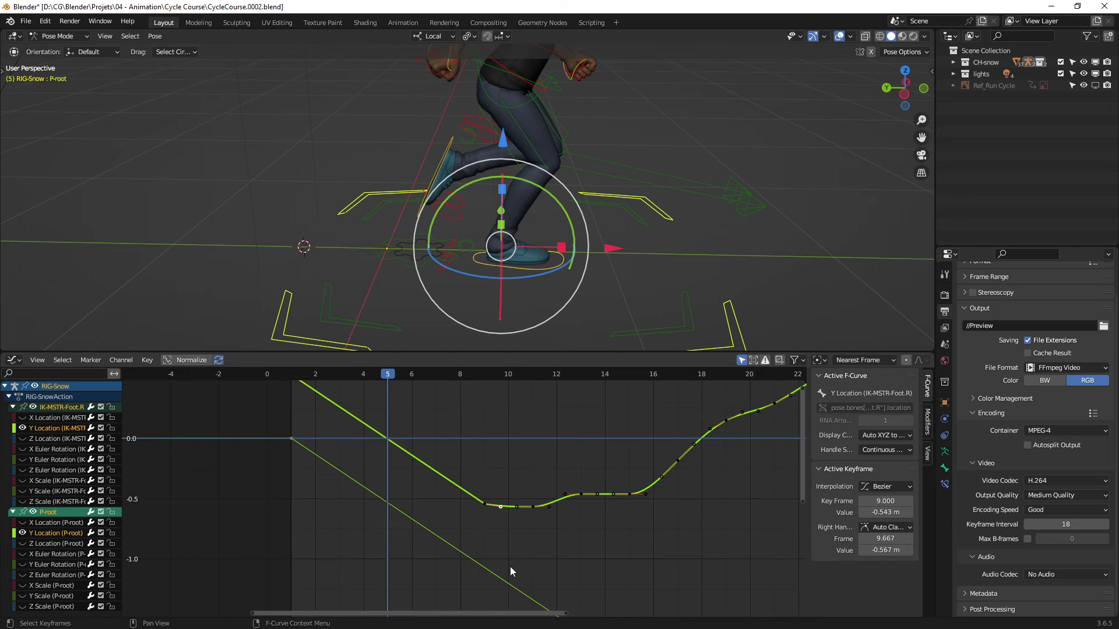
Examine P-root's complete Y Location line from frame 1 to its frame 25 keyframe, tracing it with a temporary line.
scroll(509, 566, "down", 6)
middle_click_drag(455, 490, 444, 478, "ctrl")
middle_click_drag(444, 478, 379, 440)
middle_click_drag(416, 487, 435, 488, "ctrl")
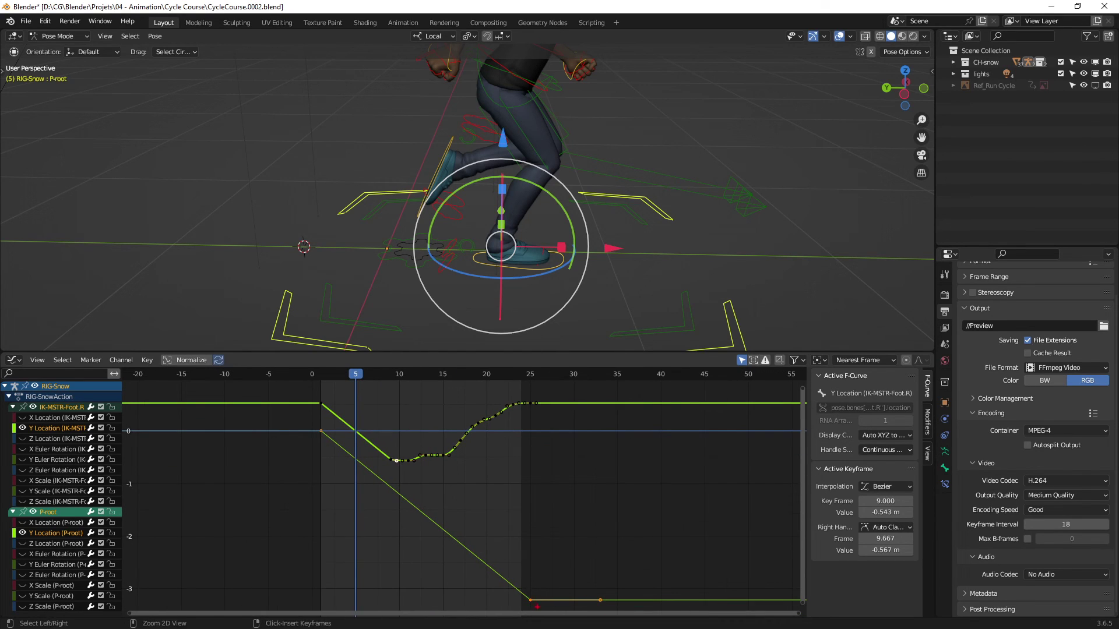
left_click_drag(544, 602, 526, 579)
mouse_move(323, 431)
left_mouse_down("shift")
mouse_move(452, 515)
mouse_move(533, 600)
left_mouse_up("shift")
key("Escape")
Enlarge the 3D viewport and play the forward-travelling run from an angled view.
left_click_drag(509, 353, 515, 490)
scroll(518, 544, "down", 3)
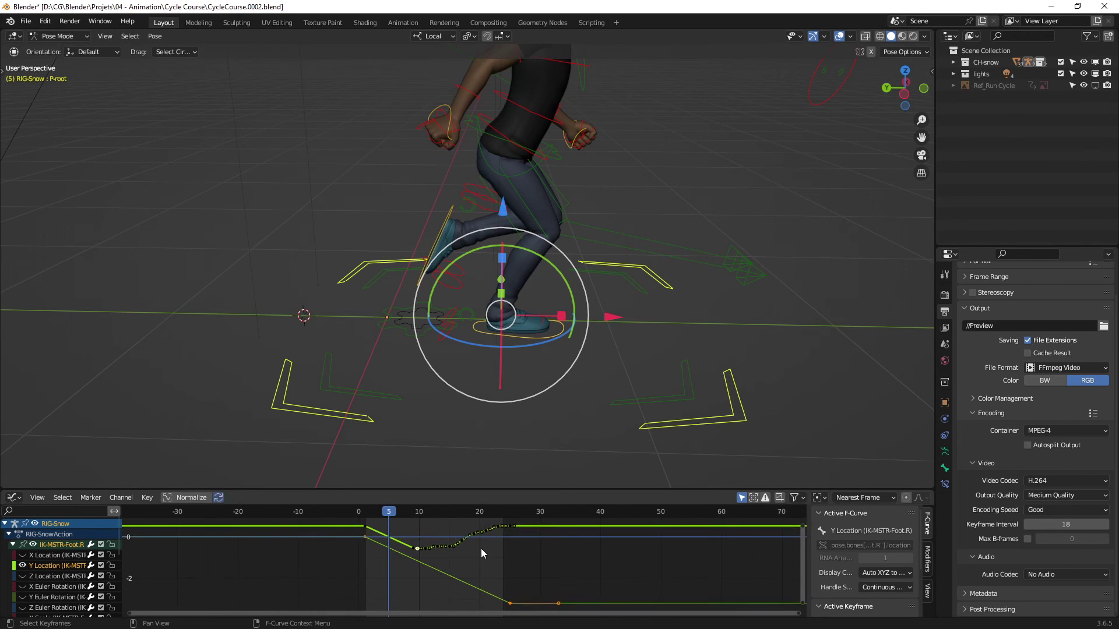
middle_click_drag(582, 443, 468, 263)
key("space")
key("space")
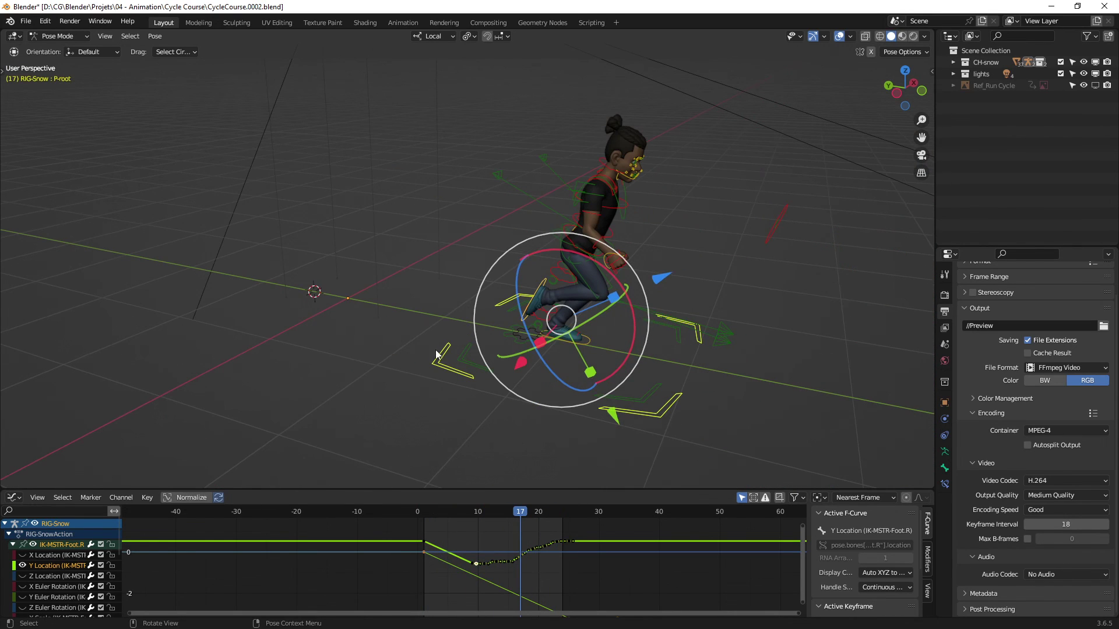
Switch the Graph Editor back to the Timeline and delete all of P-root's keyframes with the playhead at frame 1.
left_click(437, 353)
key("ctrl+Tab")
left_click_drag(781, 575, 201, 512)
left_click(214, 512)
key("space")
key("space")
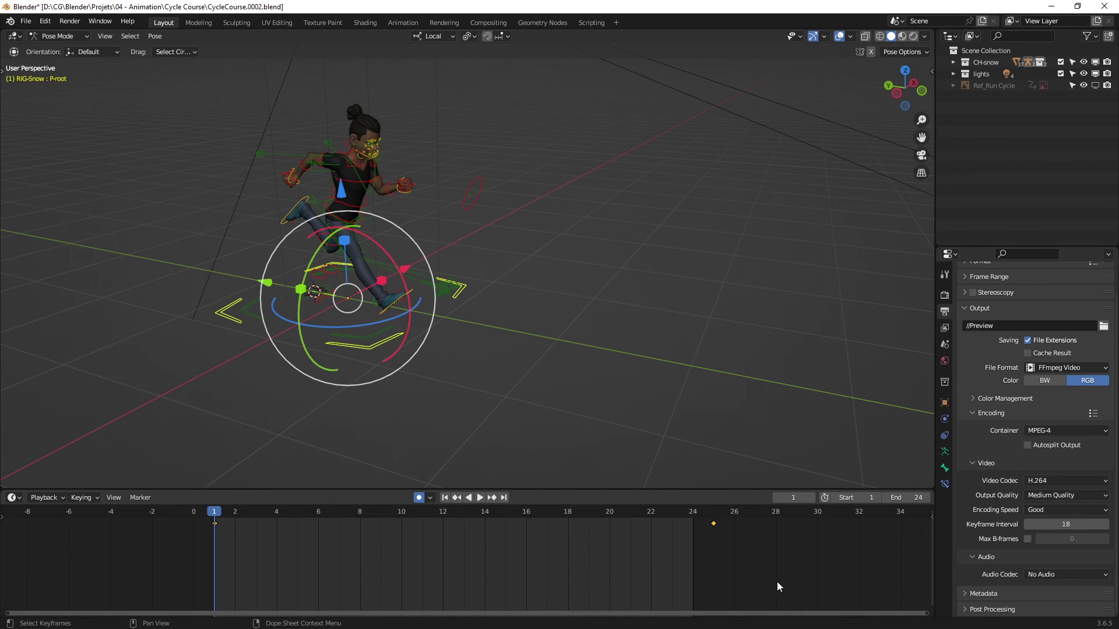
left_click_drag(787, 577, 173, 521)
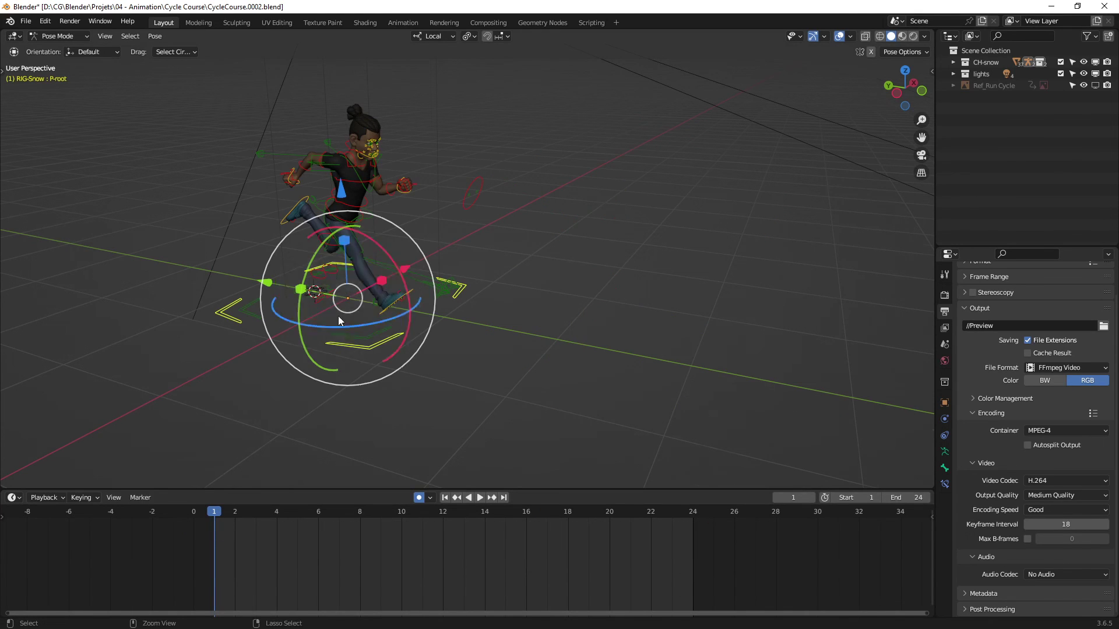
Play the in-place run cycle from several angles, temporarily hiding the viewport overlays to review the motion.
middle_click_drag(339, 320, 356, 277, "ctrl")
middle_click_drag(356, 277, 490, 331, "shift")
key("space")
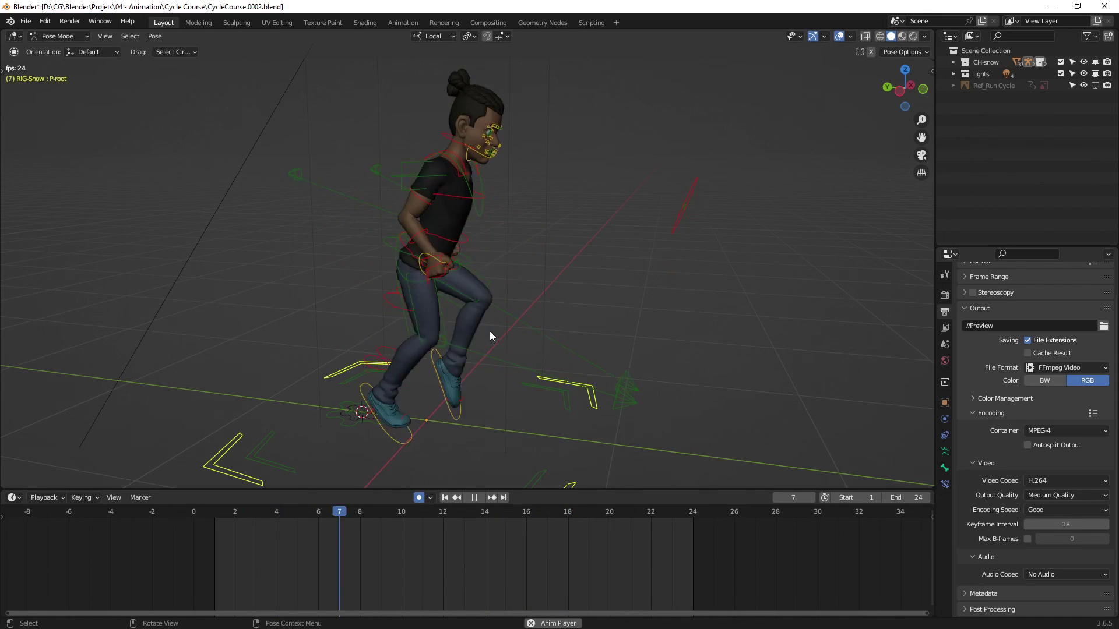
middle_click_drag(489, 331, 515, 316, "shift")
key("a")
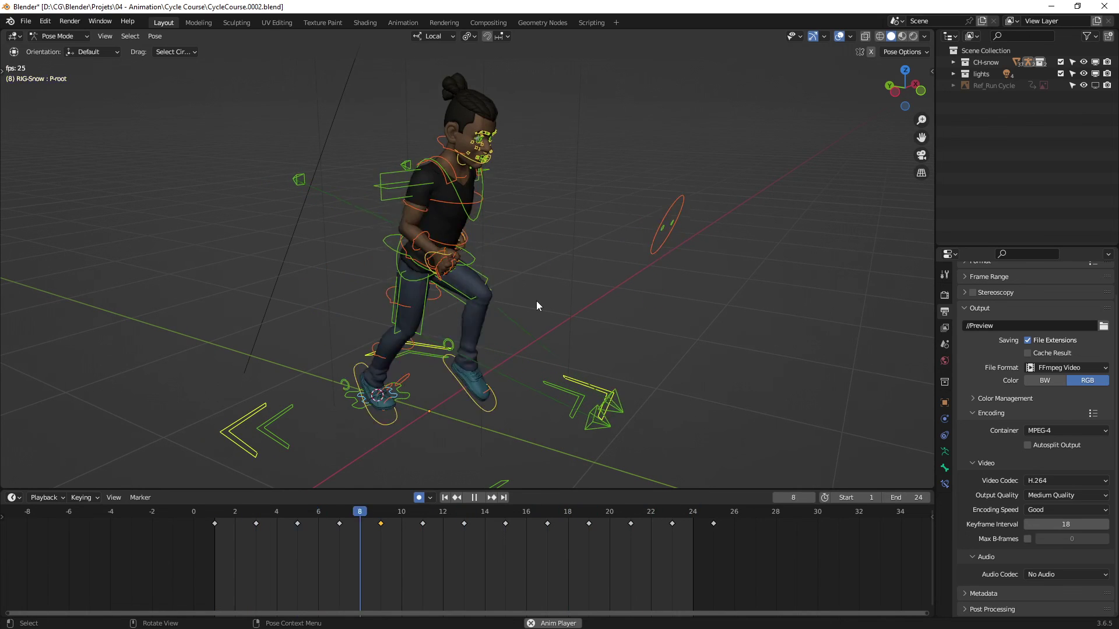
key("shift+alt+z")
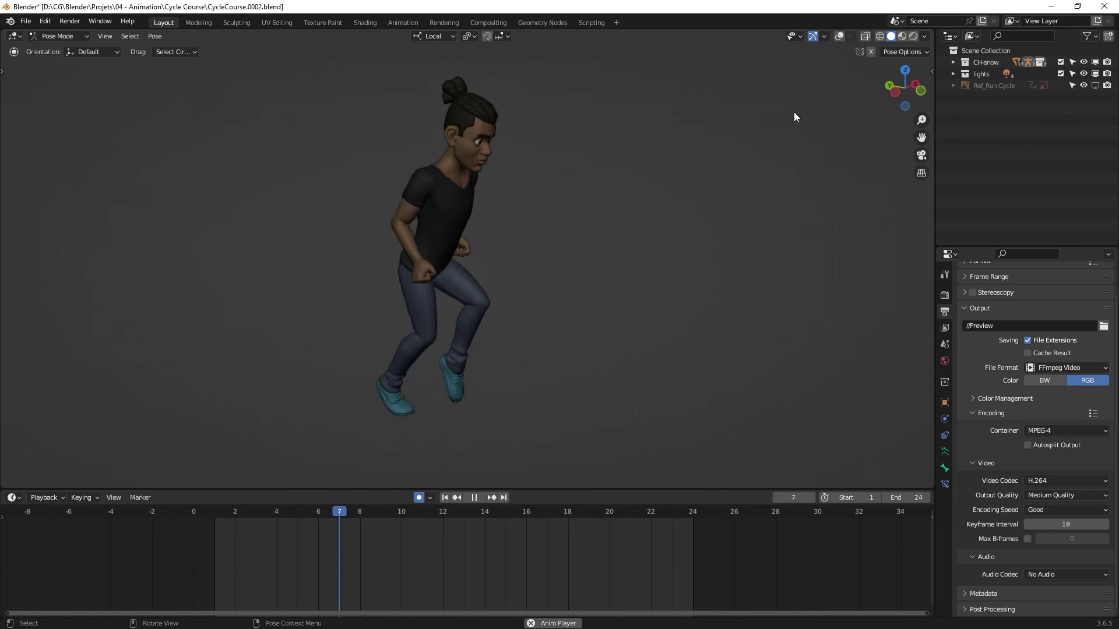
mouse_move(539, 285)
middle_mouse_down("ctrl")
mouse_move(522, 275)
mouse_move(540, 278)
middle_mouse_up("ctrl")
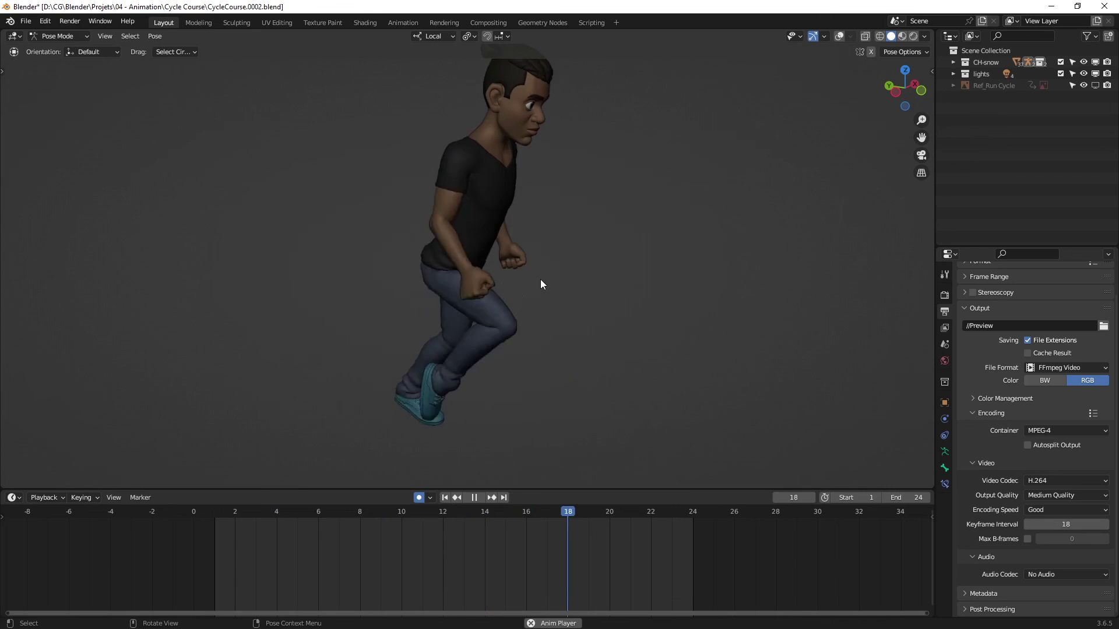
left_click(837, 37)
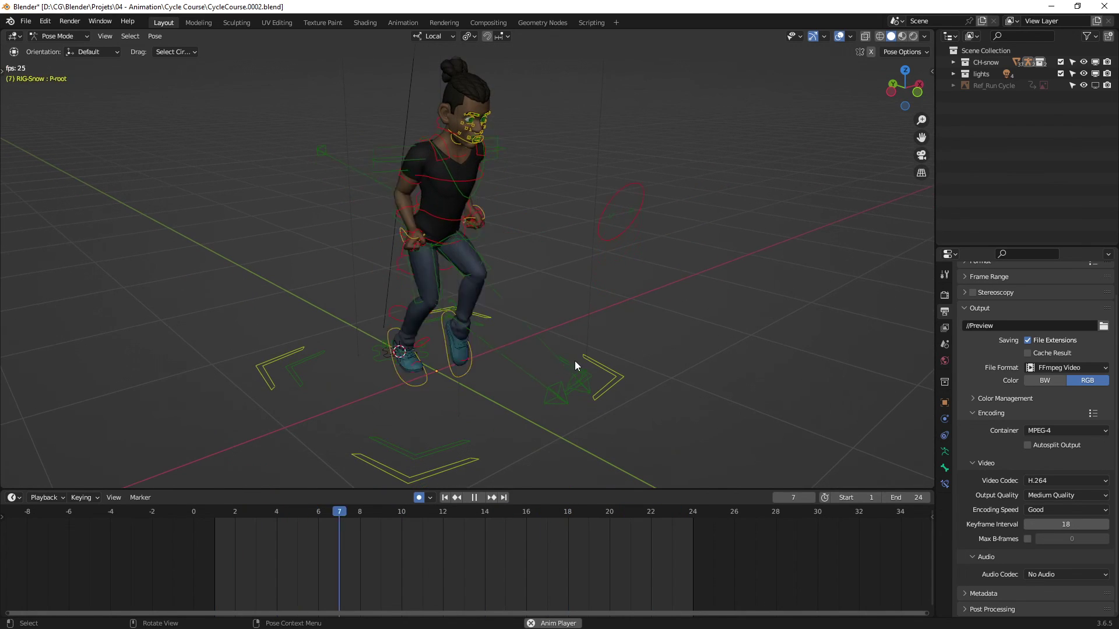
key("space")
key("ctrl+Tab")
key("ctrl+Tab")
key("ctrl+Tab")
key("ctrl+Tab")
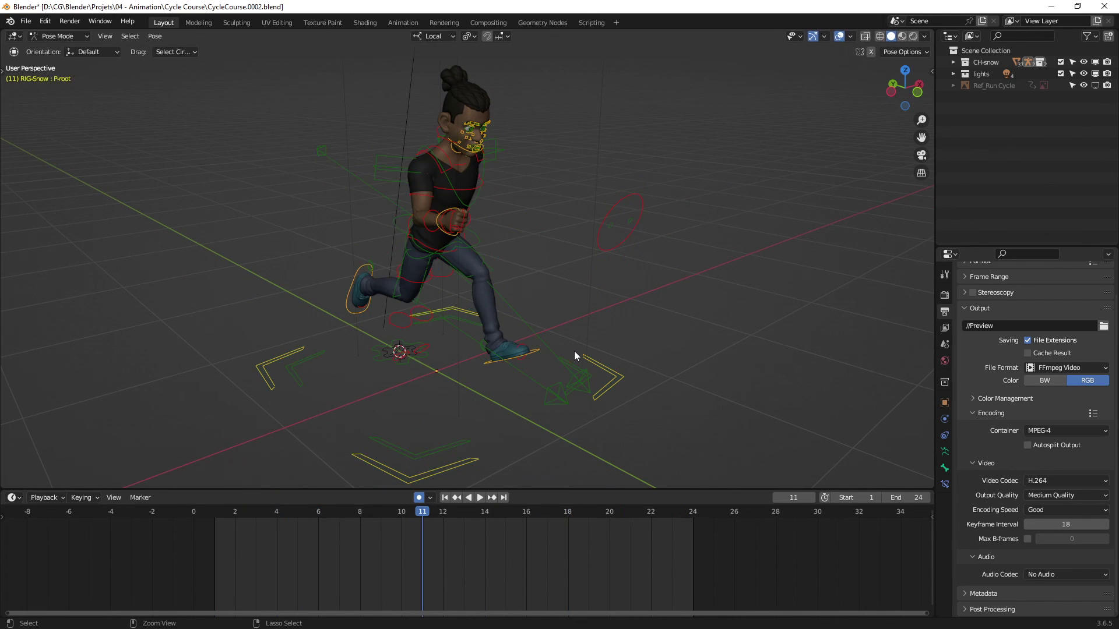
key("ctrl+Tab")
key("ctrl+Tab")
key("ctrl+Tab")
key("ctrl+Tab")
key("ctrl+Tab")
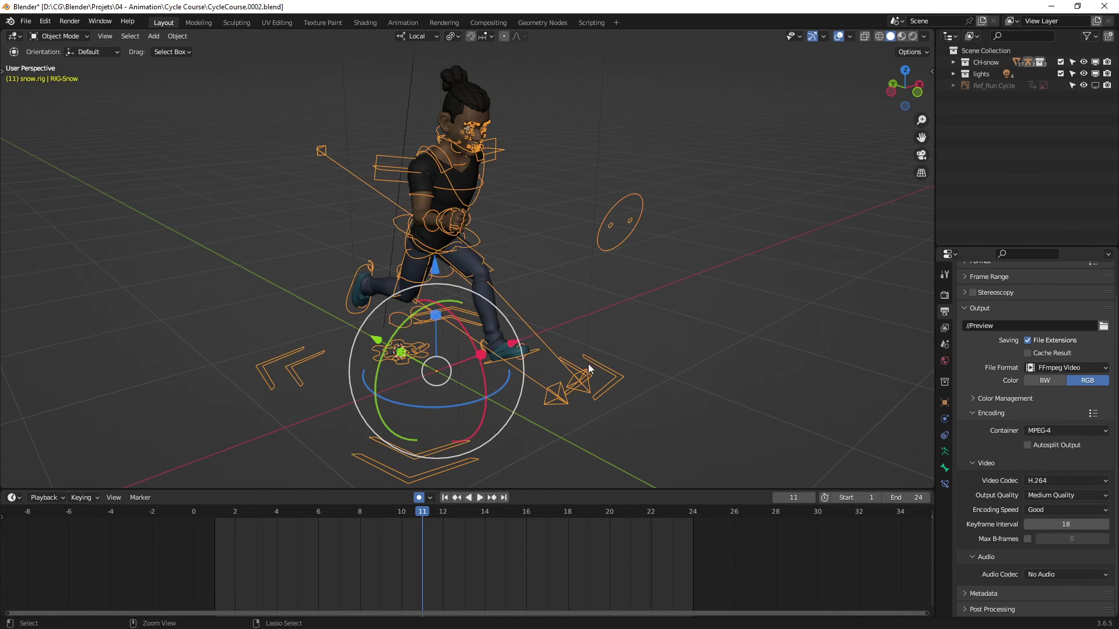
key("ctrl+Tab")
key("ctrl+Tab")
key("ctrl+Tab")
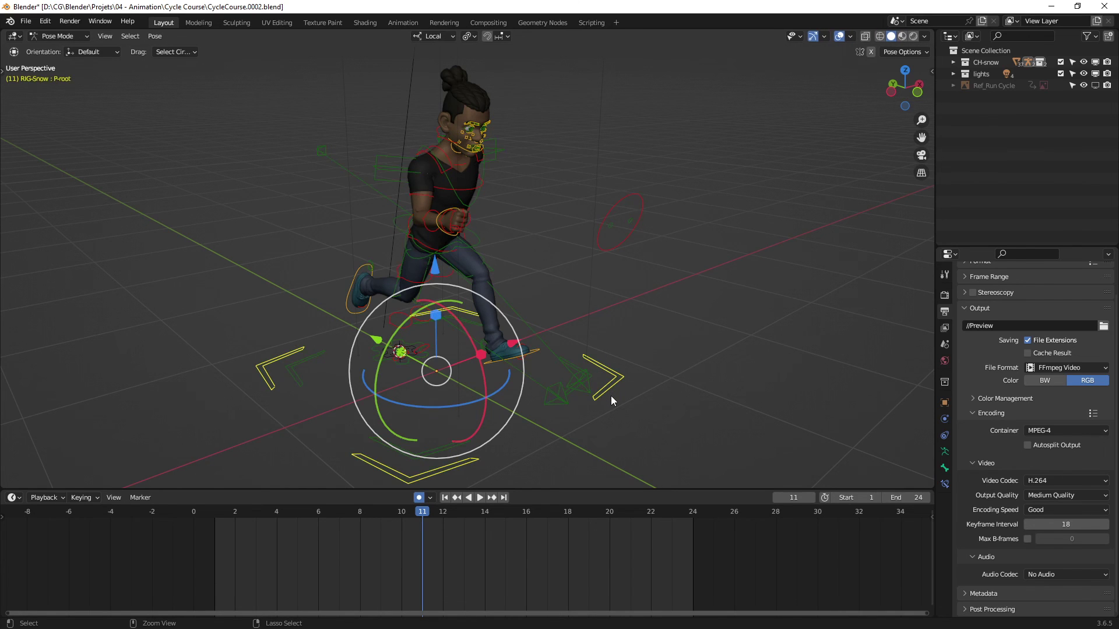
Review the in-place run with nothing selected and with every control of the rig selected, including playback.
key("ctrl+Tab")
key("ctrl+Tab")
key("ctrl+Tab")
key("ctrl+Tab")
key("ctrl+Tab")
key("ctrl+Tab")
key("ctrl+Tab")
key("ctrl+Tab")
key("ctrl+Tab")
key("ctrl+Tab")
key("alt+a")
key("ctrl+Tab")
key("ctrl+Tab")
key("ctrl+Tab")
key("ctrl+Tab")
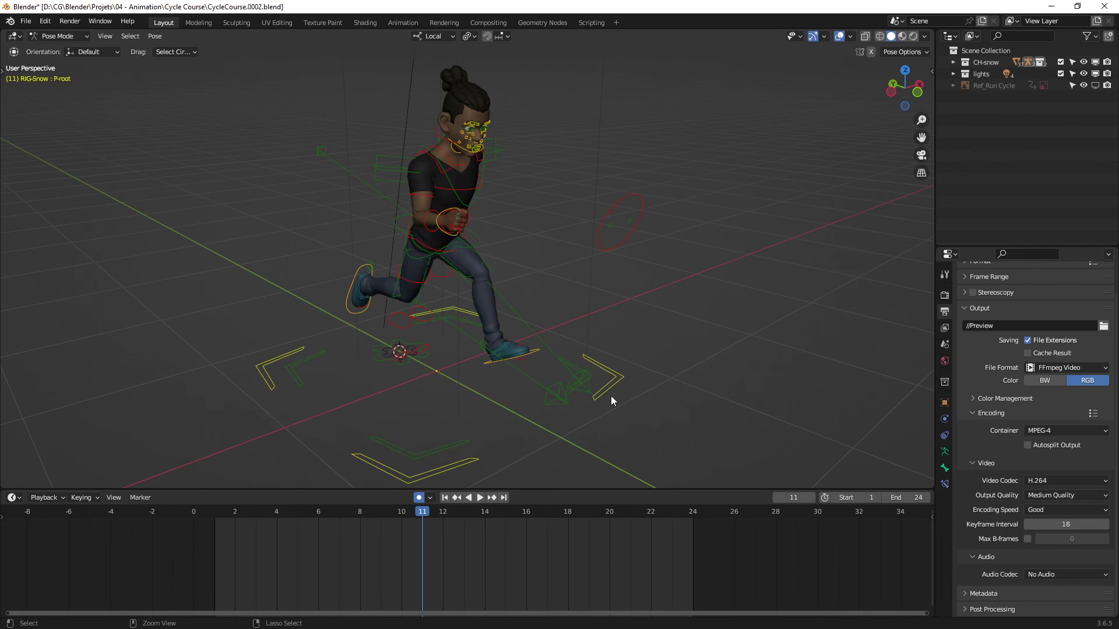
key("ctrl+Tab")
key("ctrl+Tab")
key("ctrl+Tab")
key("ctrl+Tab")
key("ctrl+Tab")
key("ctrl+Tab")
key("a")
key("space")
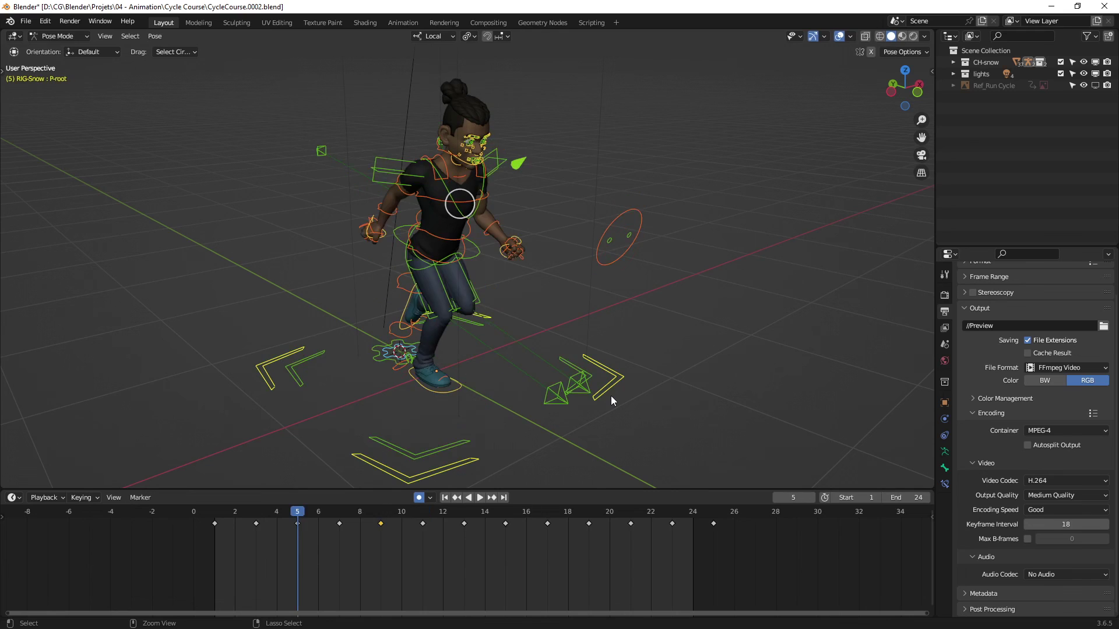
Undo the deletion of P-root's forward-travel keyframes and place the playhead at frame 1.
key("ctrl+z")
key("space")
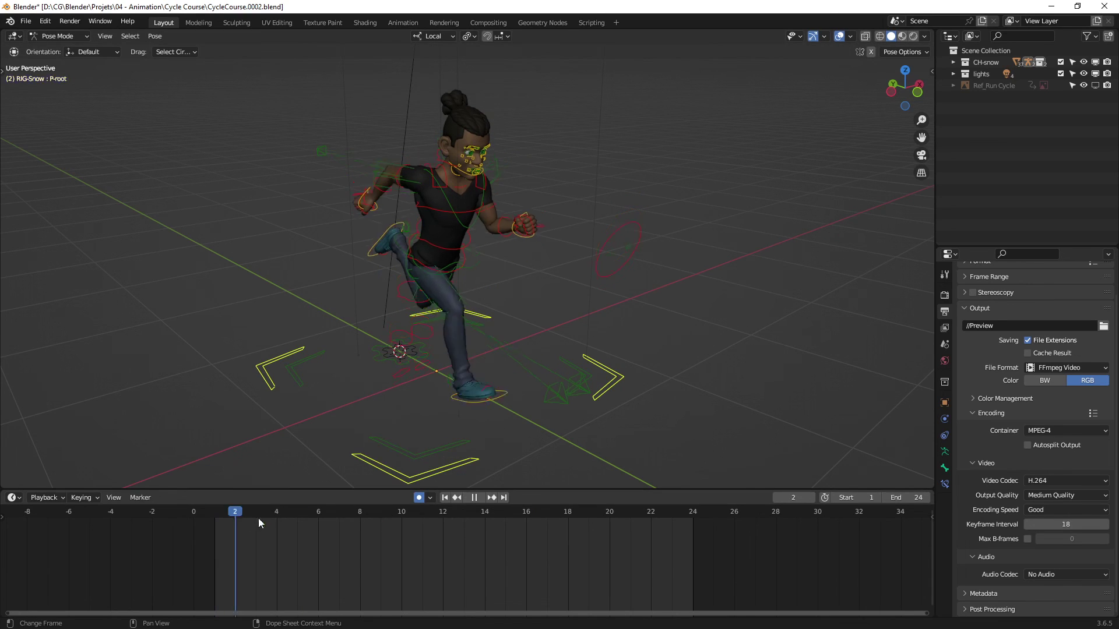
key("Escape")
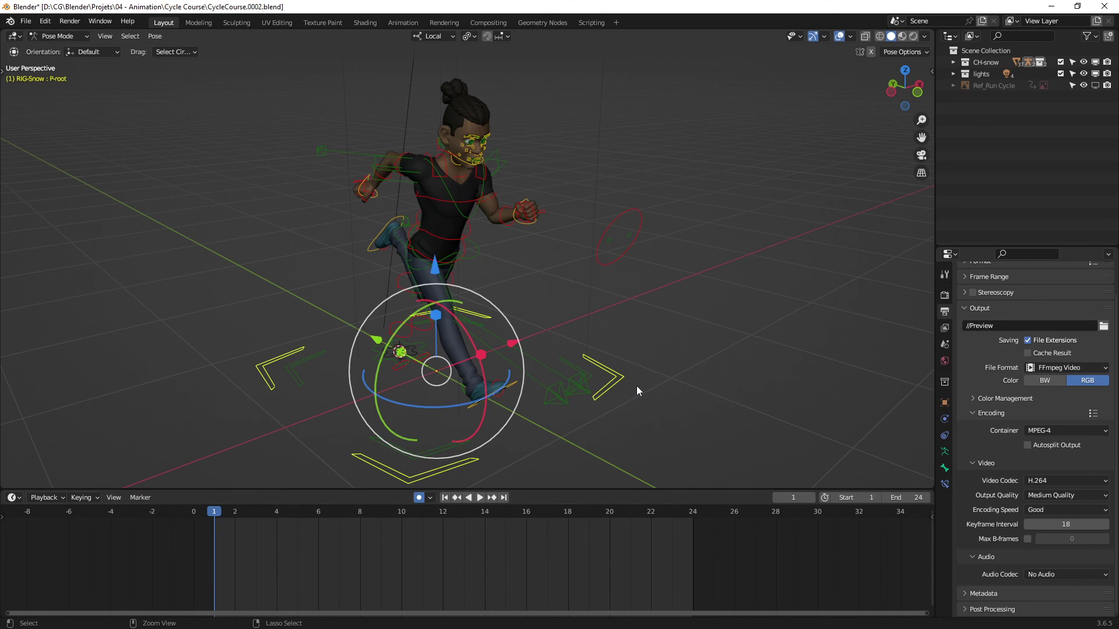
mouse_move(222, 513)
left_mouse_down()
mouse_move(382, 515)
mouse_move(214, 515)
left_mouse_up()
middle_click_drag(412, 464, 306, 484)
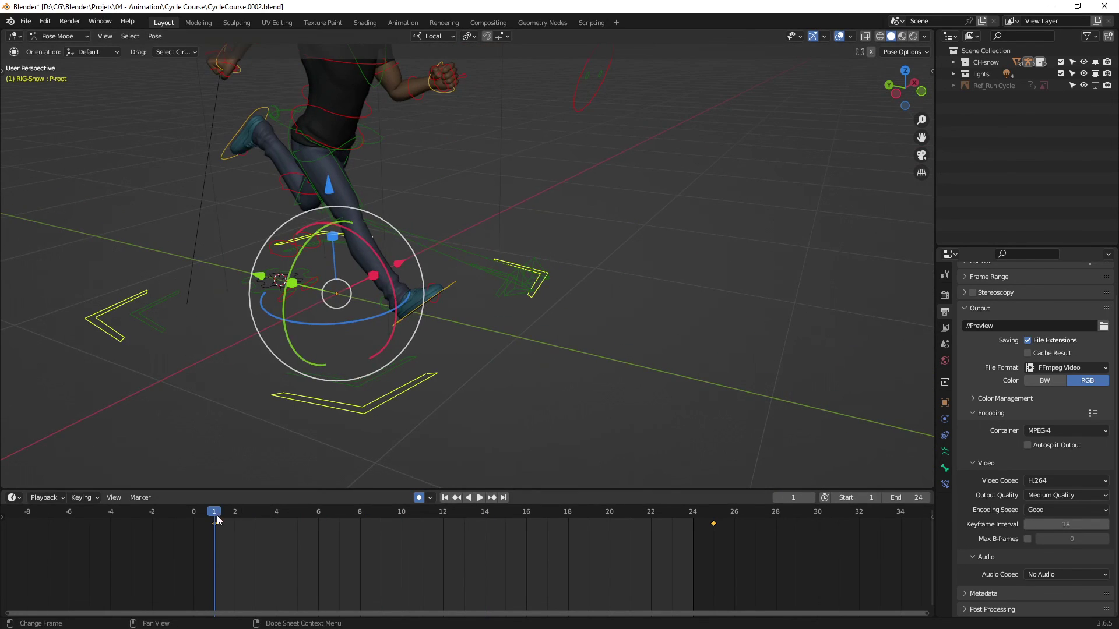
Play and scrub the forward-travelling run to check the foot contacts, stopping at frame 15.
key("space")
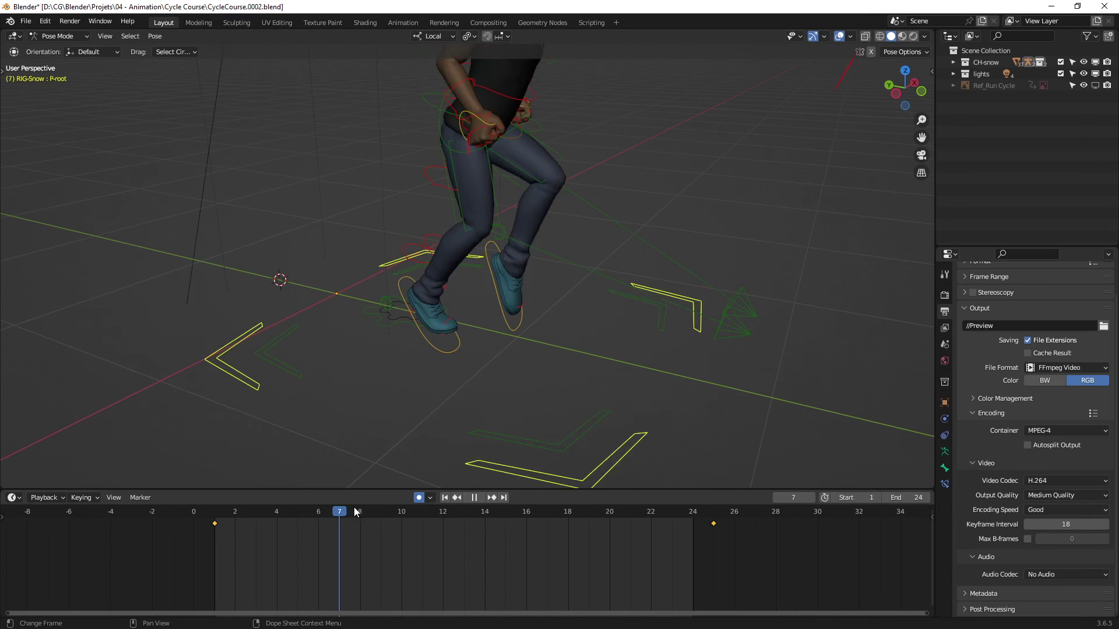
left_click_drag(353, 508, 402, 511)
middle_click_drag(731, 294, 438, 265, "shift")
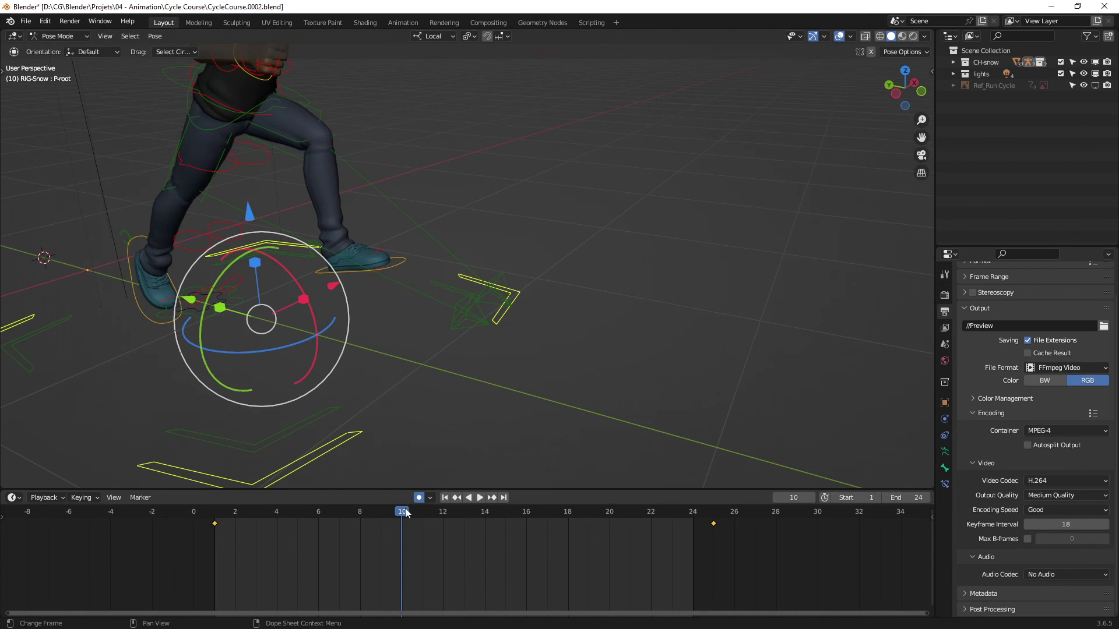
key("space")
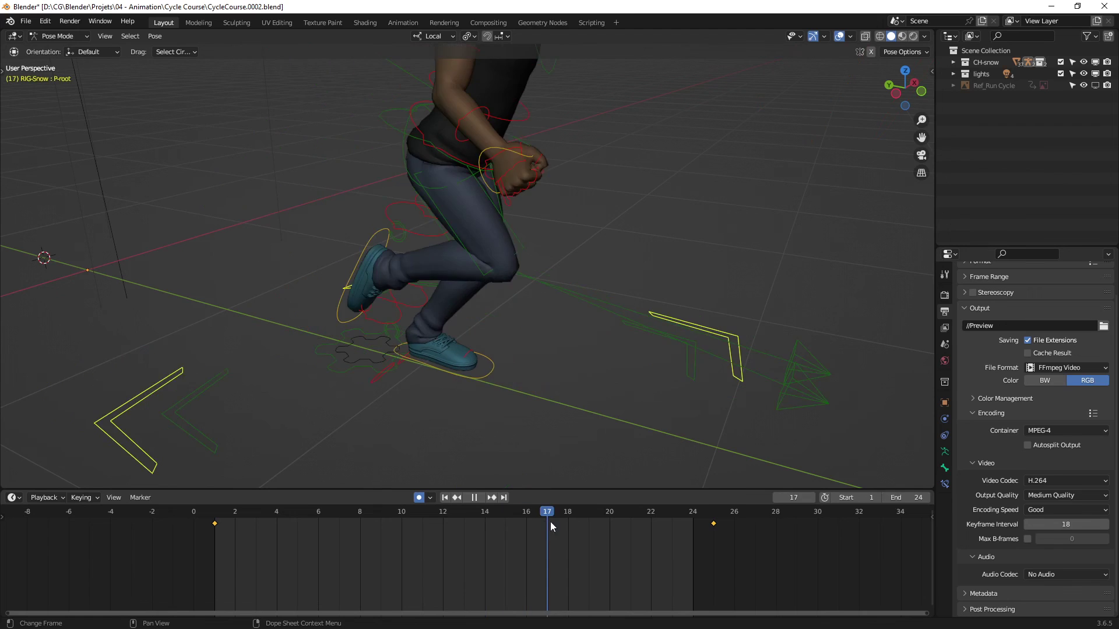
key("space")
left_click_drag(550, 522, 506, 522)
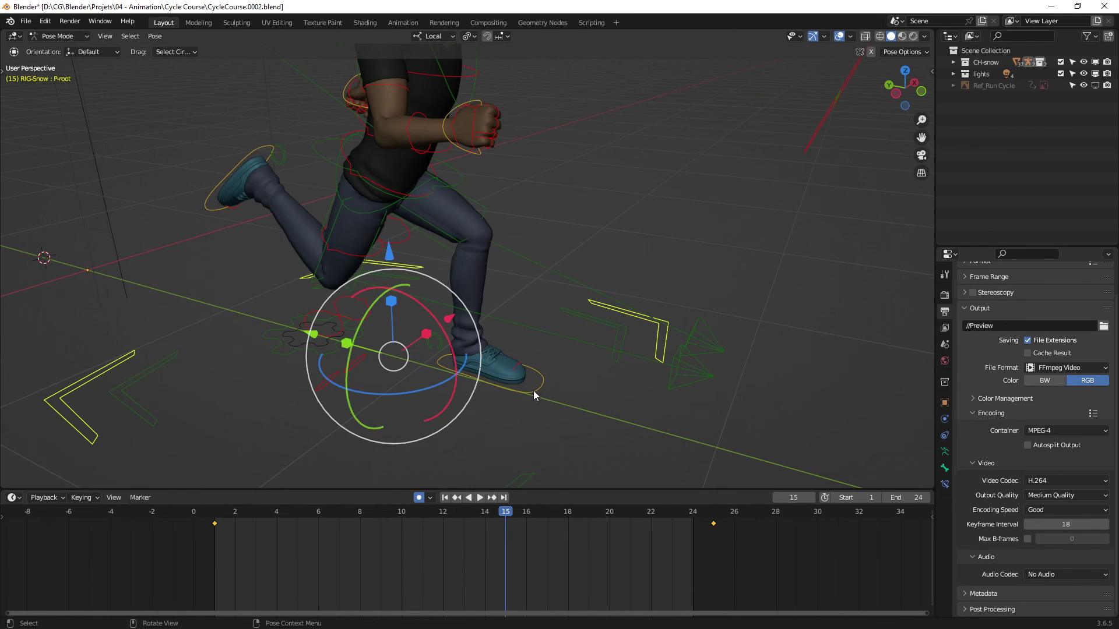
Select the left foot IK control and bring up its Y Location curve in an enlarged Graph Editor.
left_click(533, 394)
key("ctrl+Tab")
left_click_drag(560, 490, 561, 357)
left_click(12, 427)
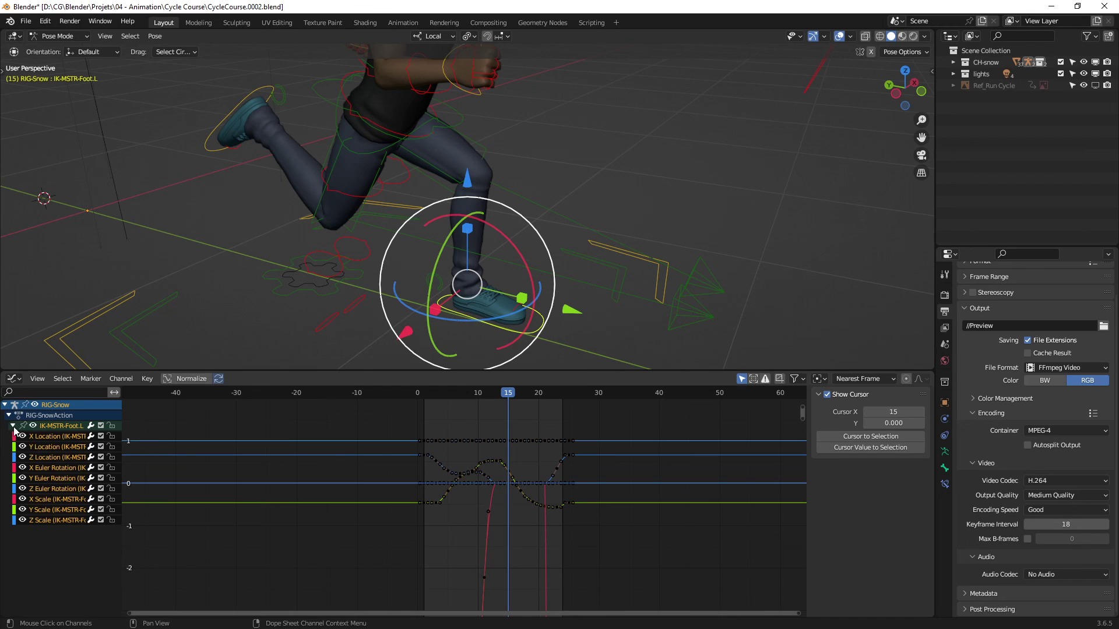
left_click(53, 446)
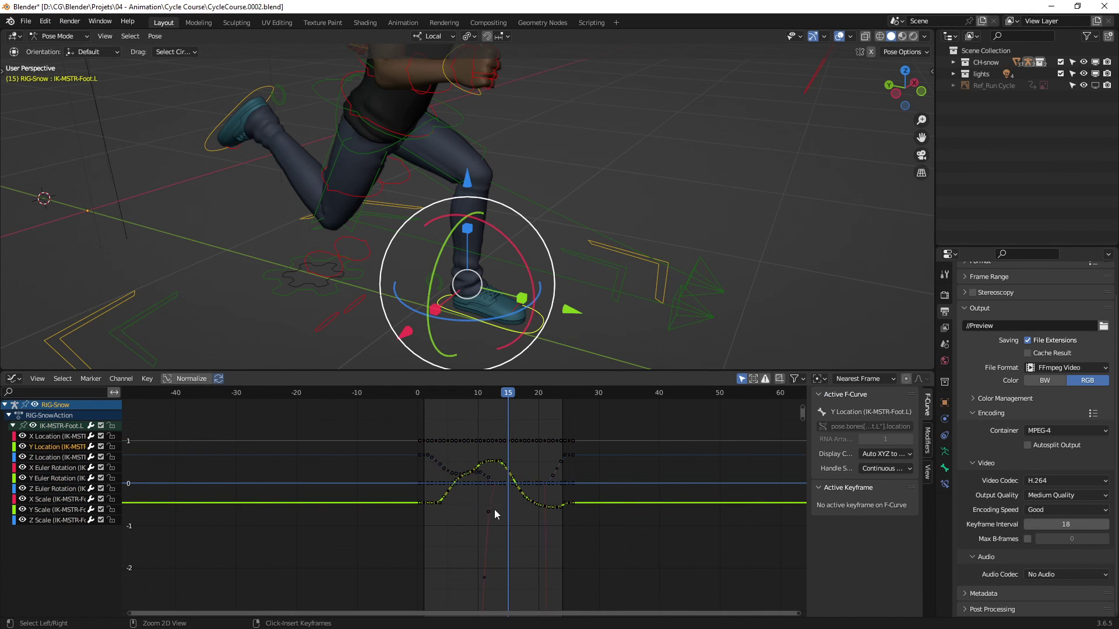
middle_click_drag(494, 509, 448, 515, "ctrl")
Examine the left foot's ground contact against its Y Location curve from frame 12 to frame 21 in the right orthographic view.
left_click_drag(379, 389, 342, 393)
middle_click_drag(559, 276, 327, 246)
middle_click_drag(402, 240, 533, 195, "shift")
middle_click_drag(522, 282, 529, 282, "ctrl")
middle_click_drag(476, 317, 475, 309, "shift")
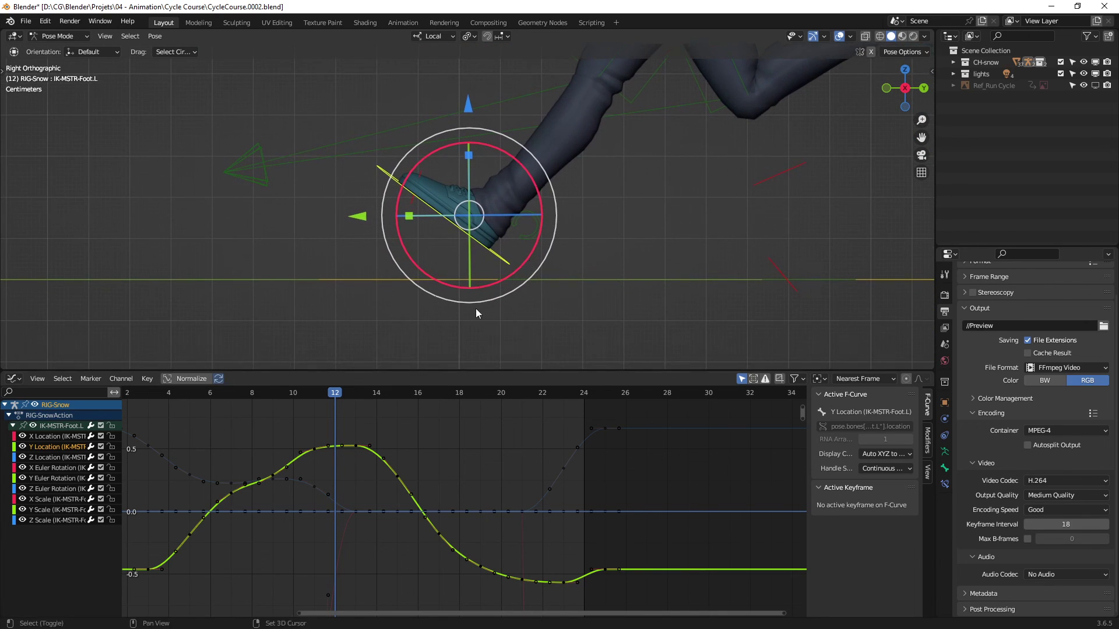
left_click_drag(341, 393, 529, 404)
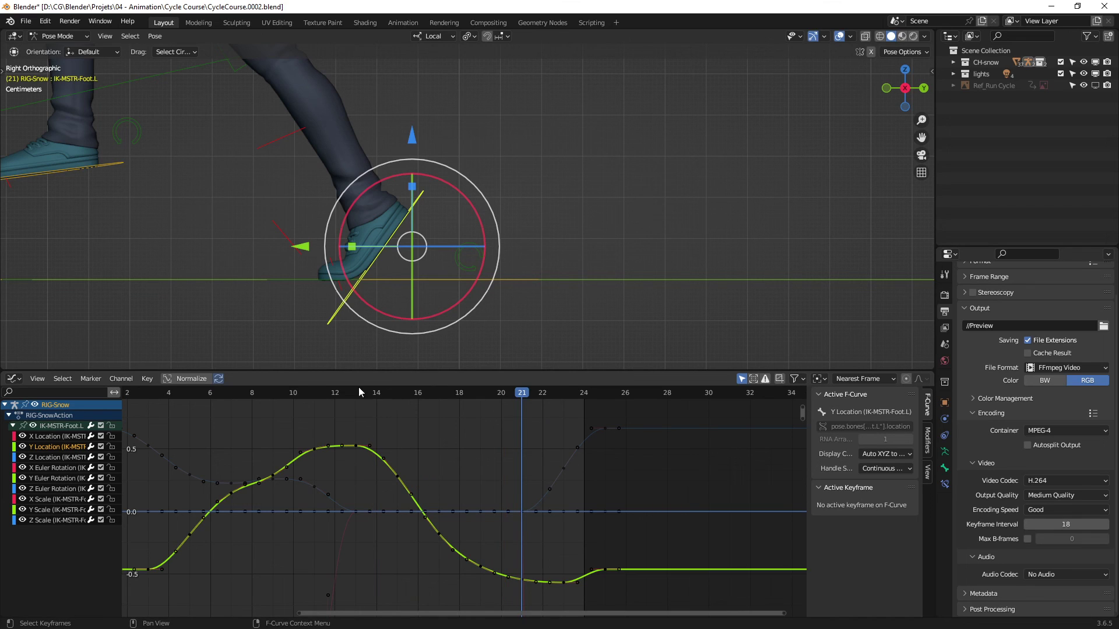
Enlarge the 3D viewport over the Graph Editor and frame the whole character from an angled perspective.
middle_click_drag(368, 205, 444, 215)
scroll(444, 215, "down", 8)
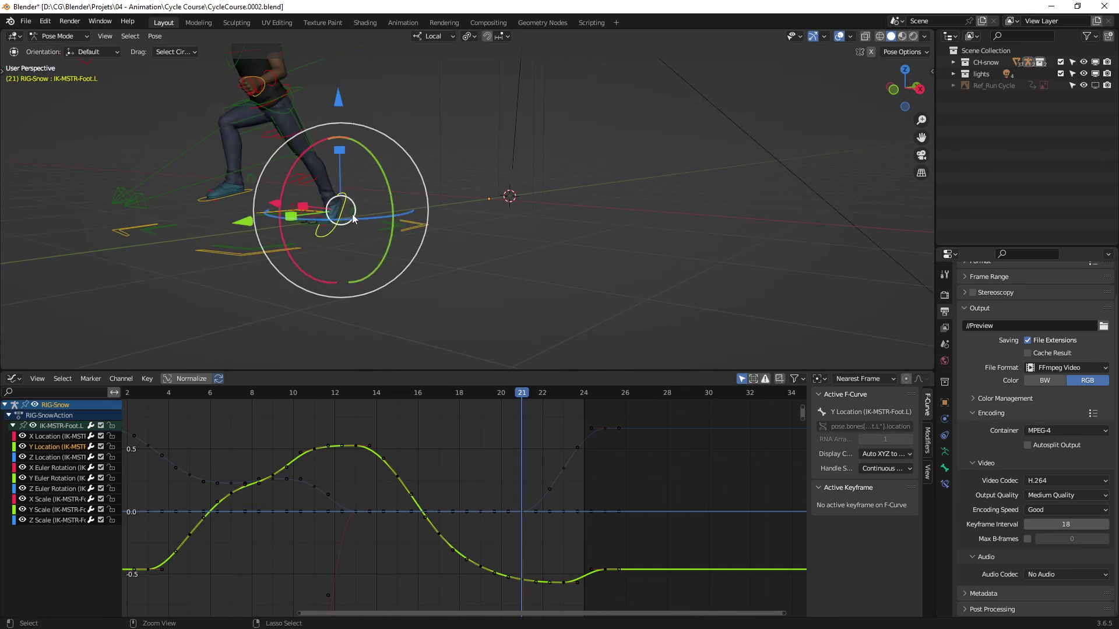
middle_click_drag(373, 272, 484, 284, "shift")
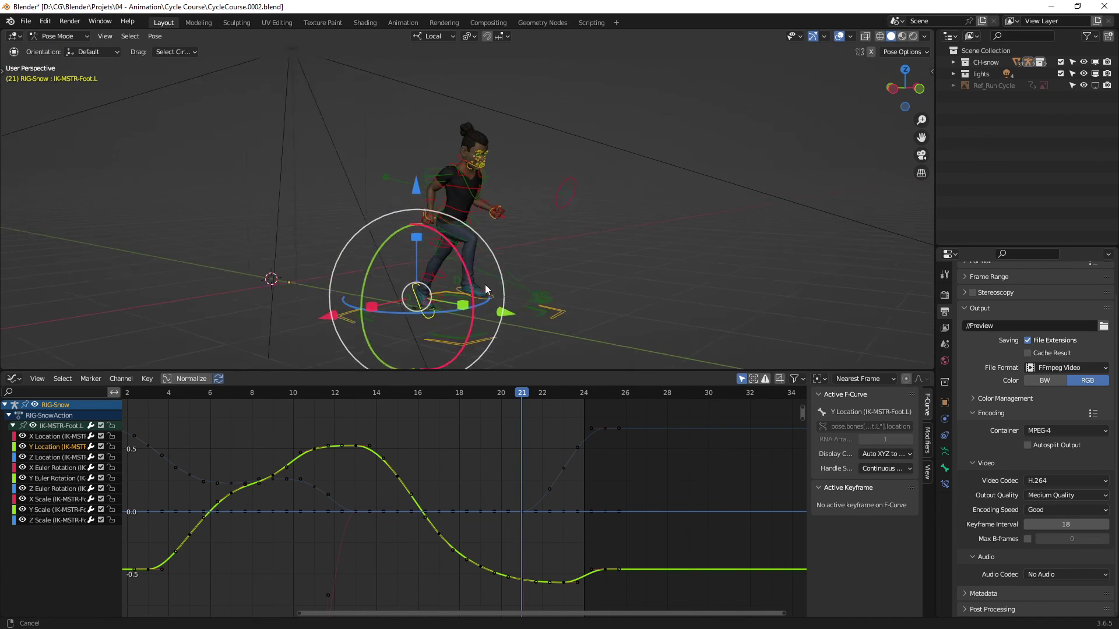
scroll(512, 309, "up", 2)
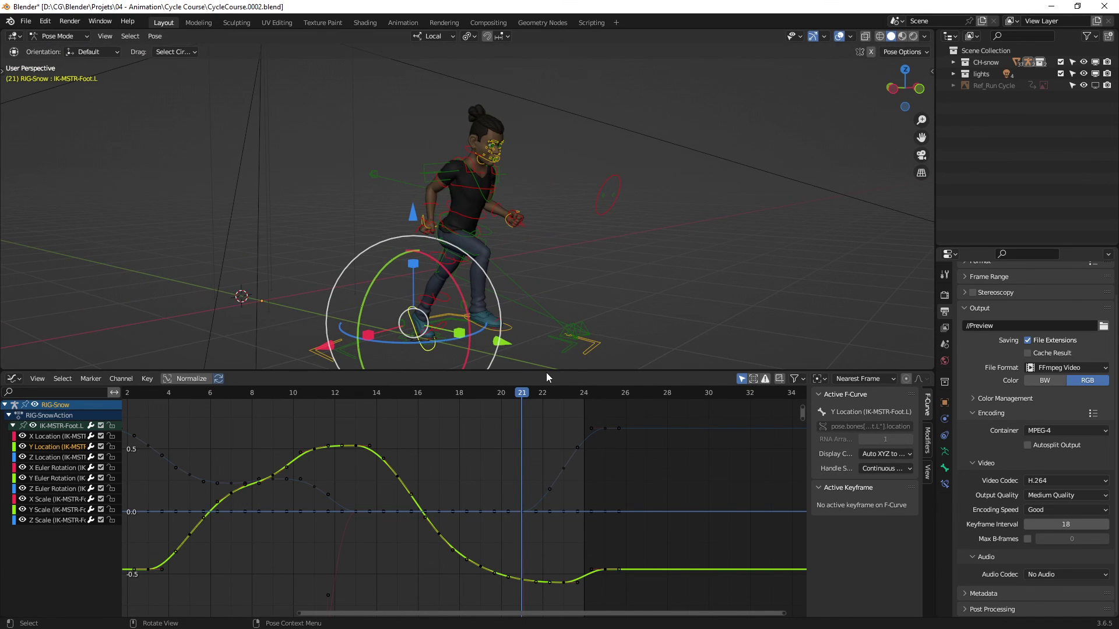
left_click_drag(547, 373, 504, 481)
scroll(485, 542, "down", 2)
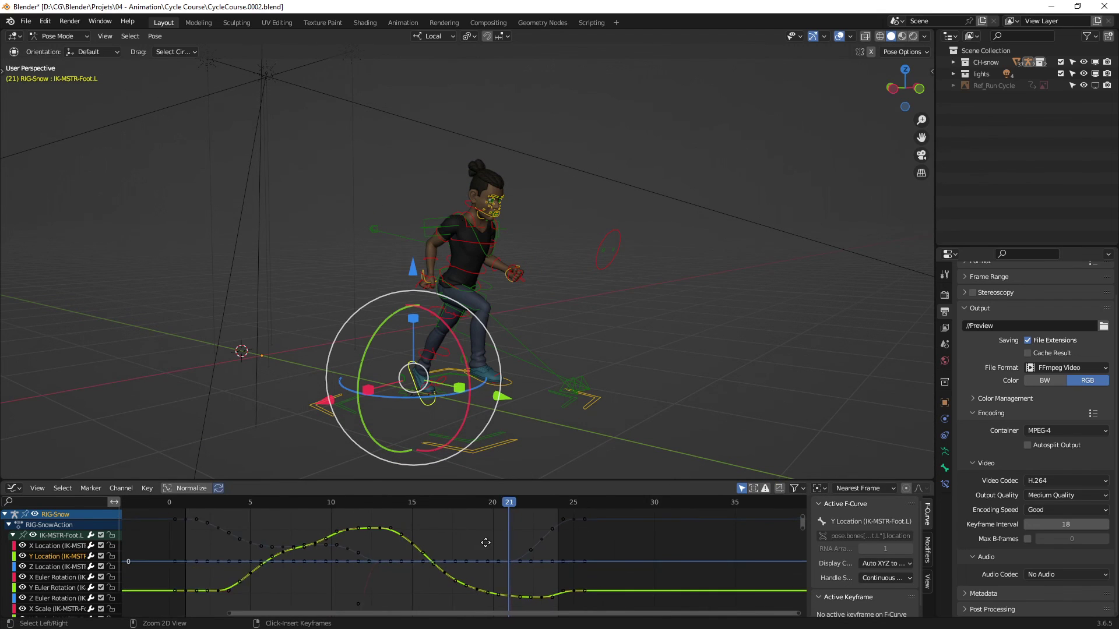
middle_click_drag(486, 543, 551, 495, "ctrl")
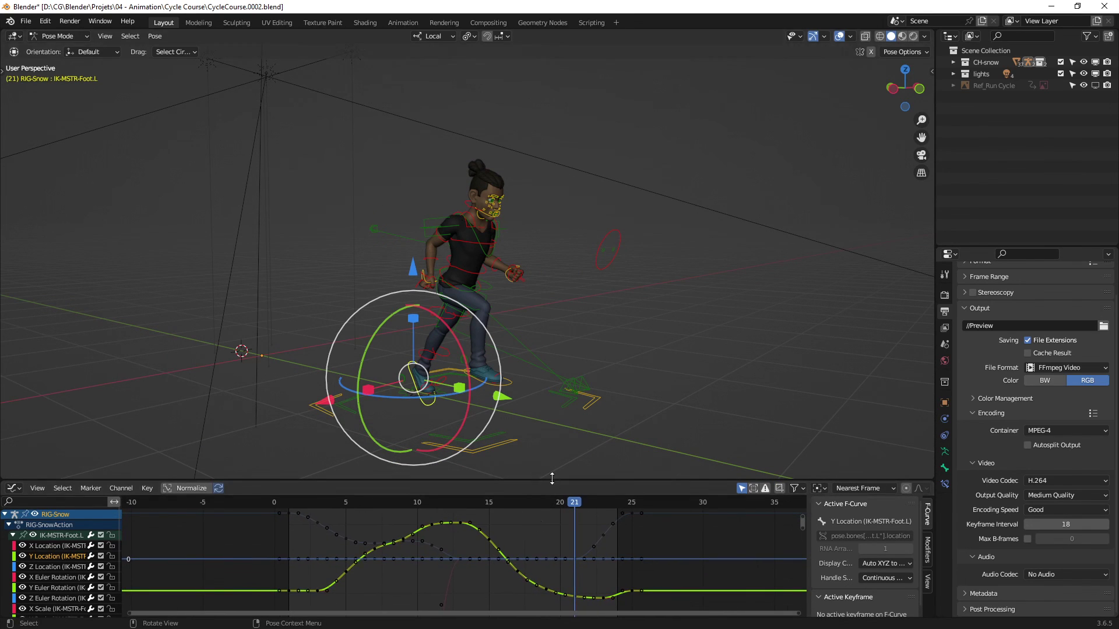
left_click_drag(552, 478, 551, 463)
Check the right foot control's Y Location curve and clear the selection.
middle_click_drag(519, 302, 474, 314)
left_click(554, 295)
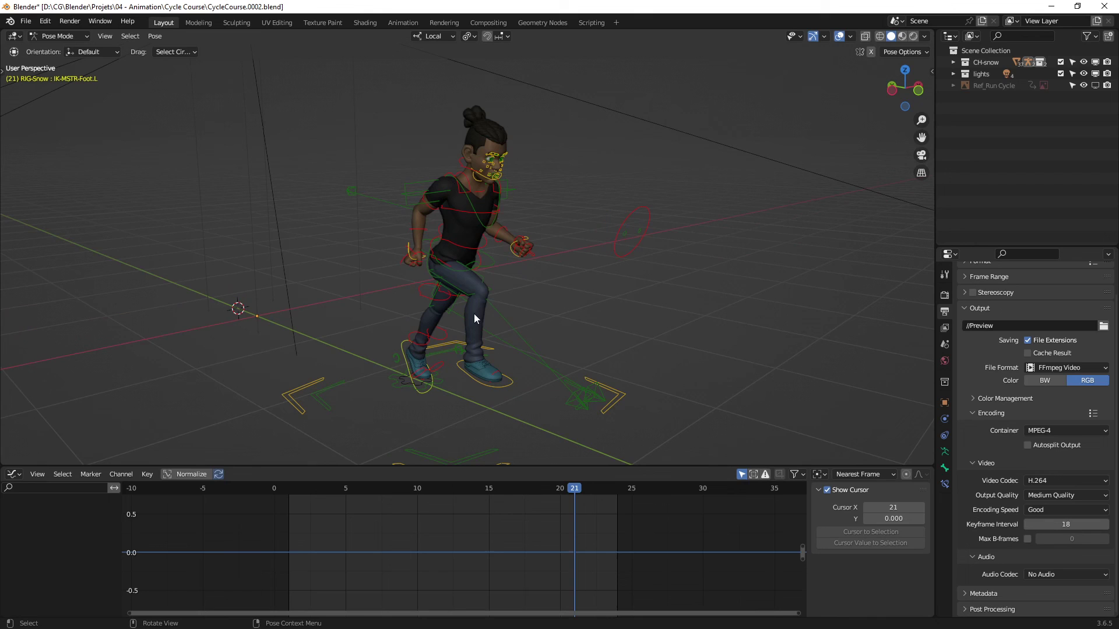
left_click(429, 393)
mouse_move(494, 363)
middle_mouse_down("shift")
mouse_move(529, 355)
mouse_move(481, 354)
mouse_move(505, 344)
middle_mouse_up("shift")
left_click(504, 387)
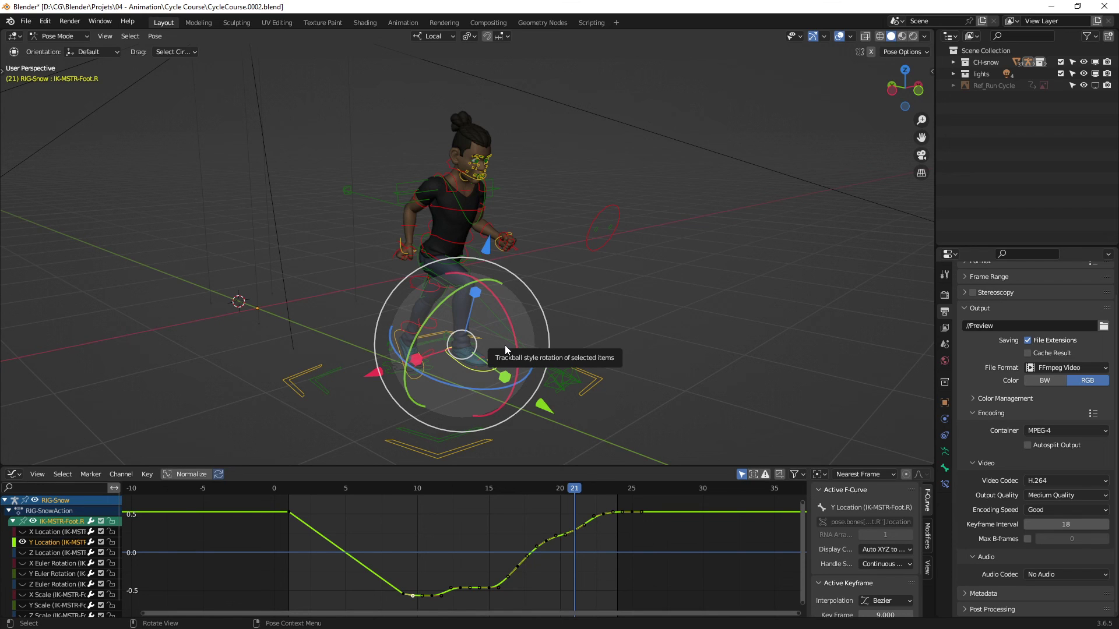
mouse_move(505, 344)
middle_mouse_down()
mouse_move(530, 340)
mouse_move(515, 341)
middle_mouse_up()
left_click(605, 307)
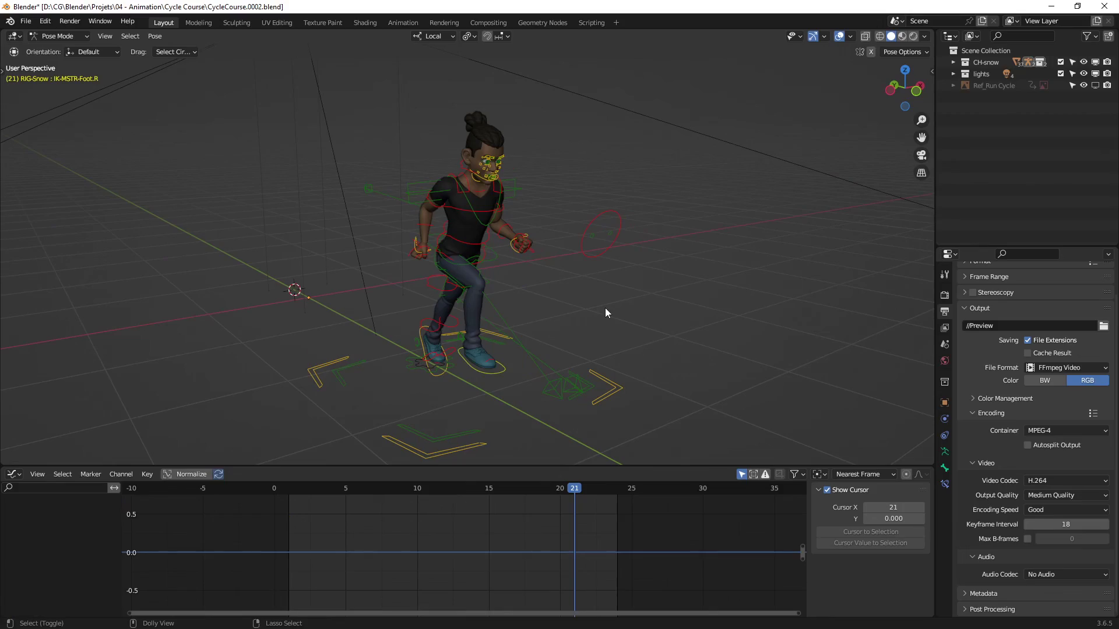